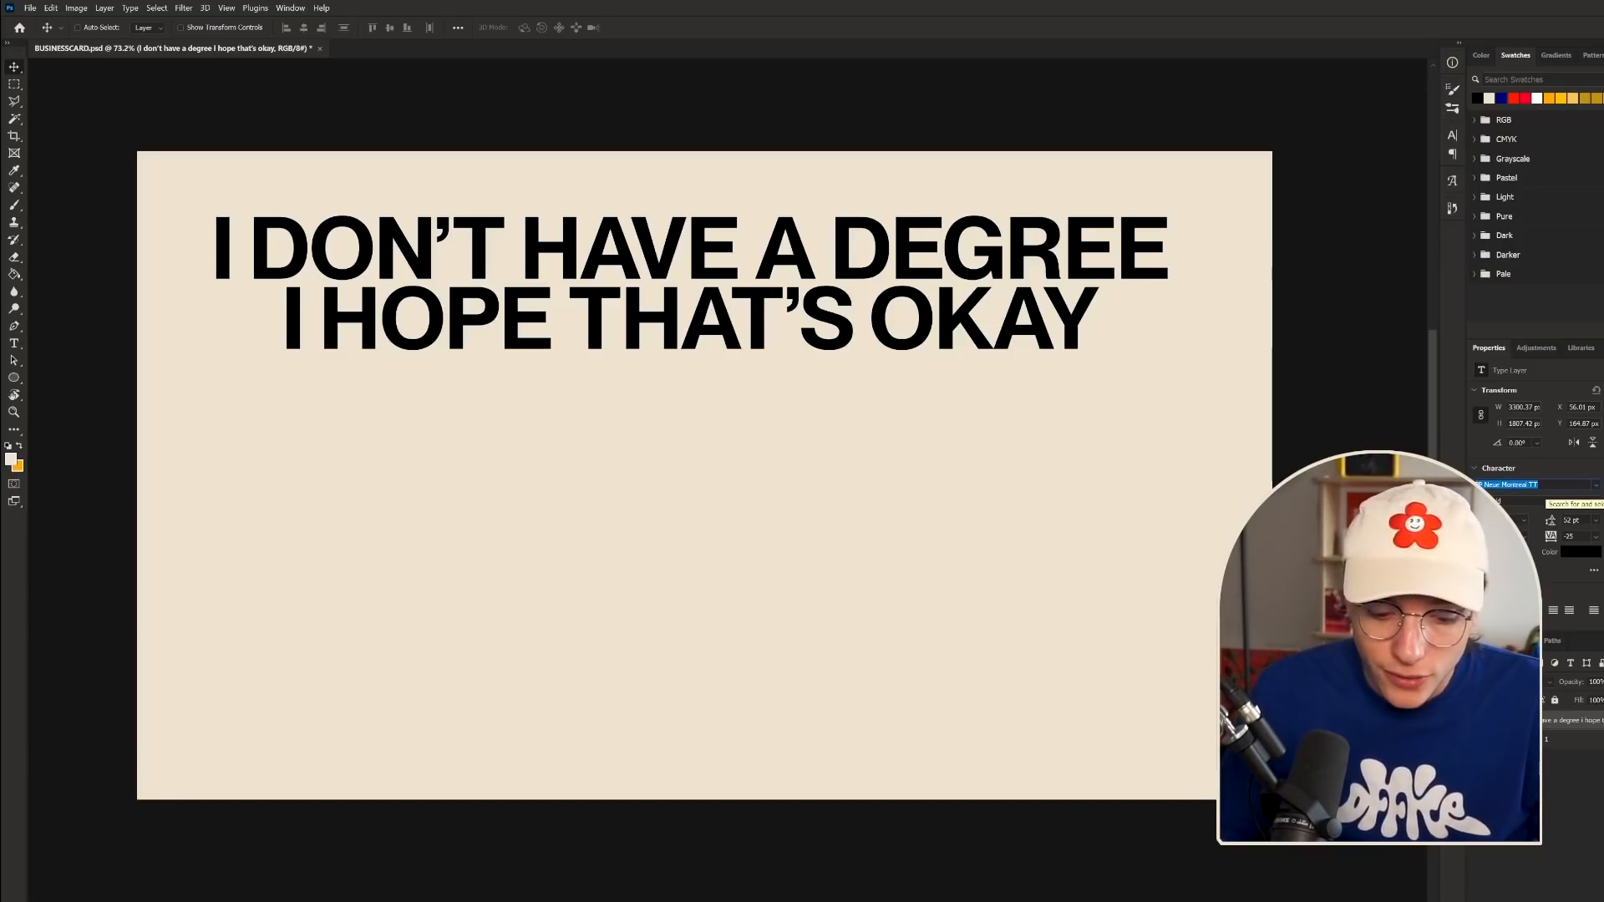
# - Set the heading in Pangram Sans Rounded Extrabold, scale it much larger, and set 81 pt leading
pyautogui.write('rounded')
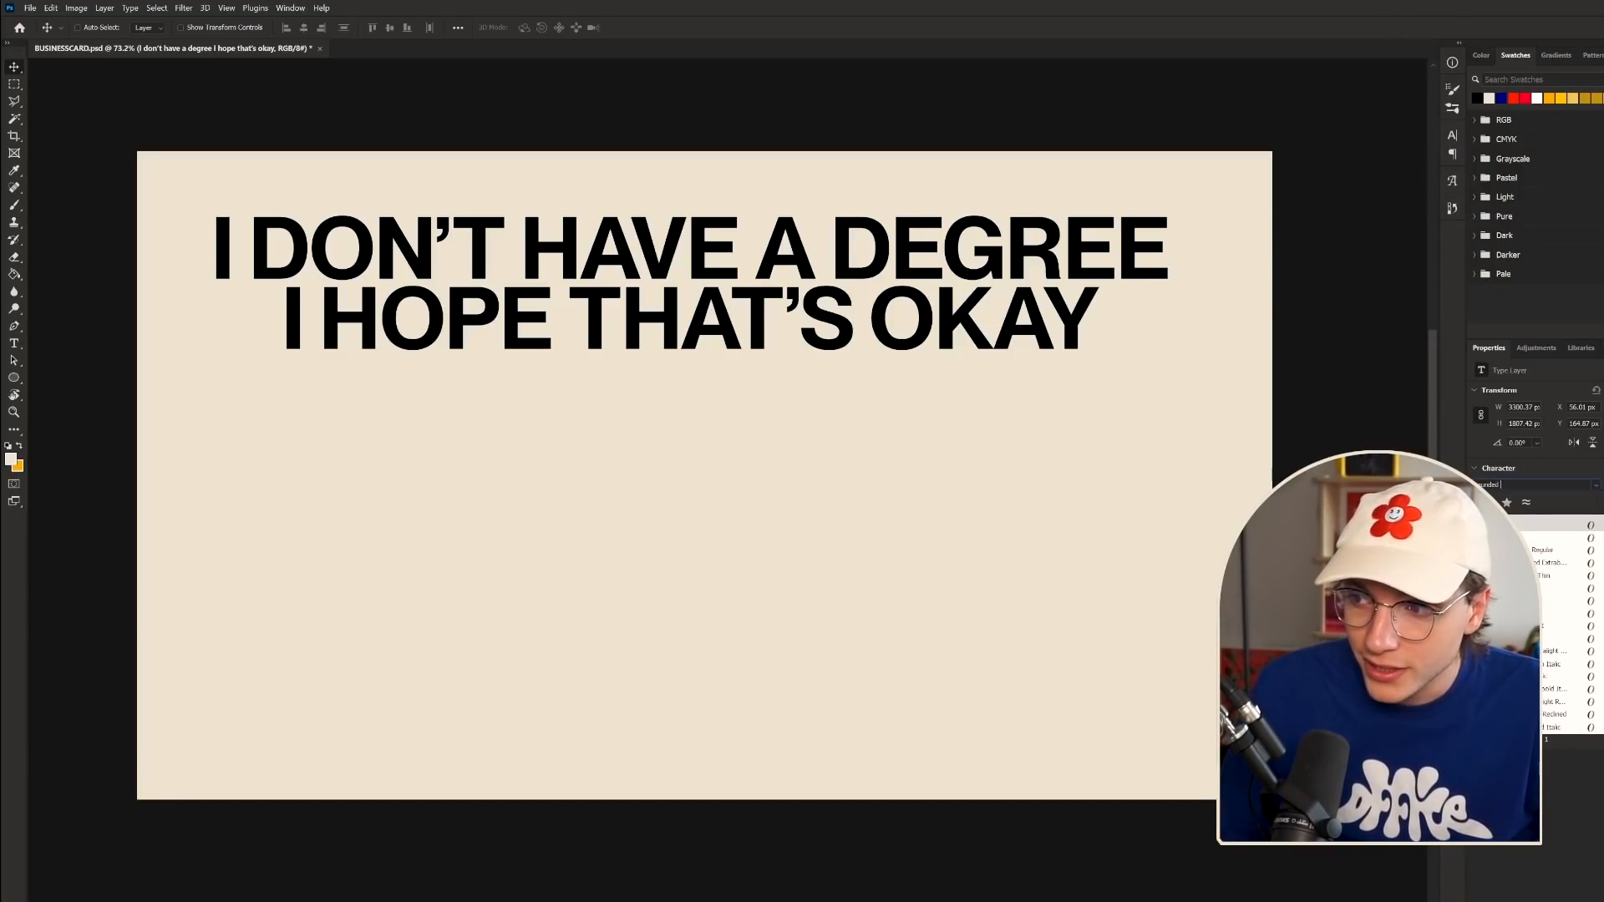
pyautogui.press('Down')
pyautogui.press('Down')
pyautogui.press('Down')
pyautogui.press('Down')
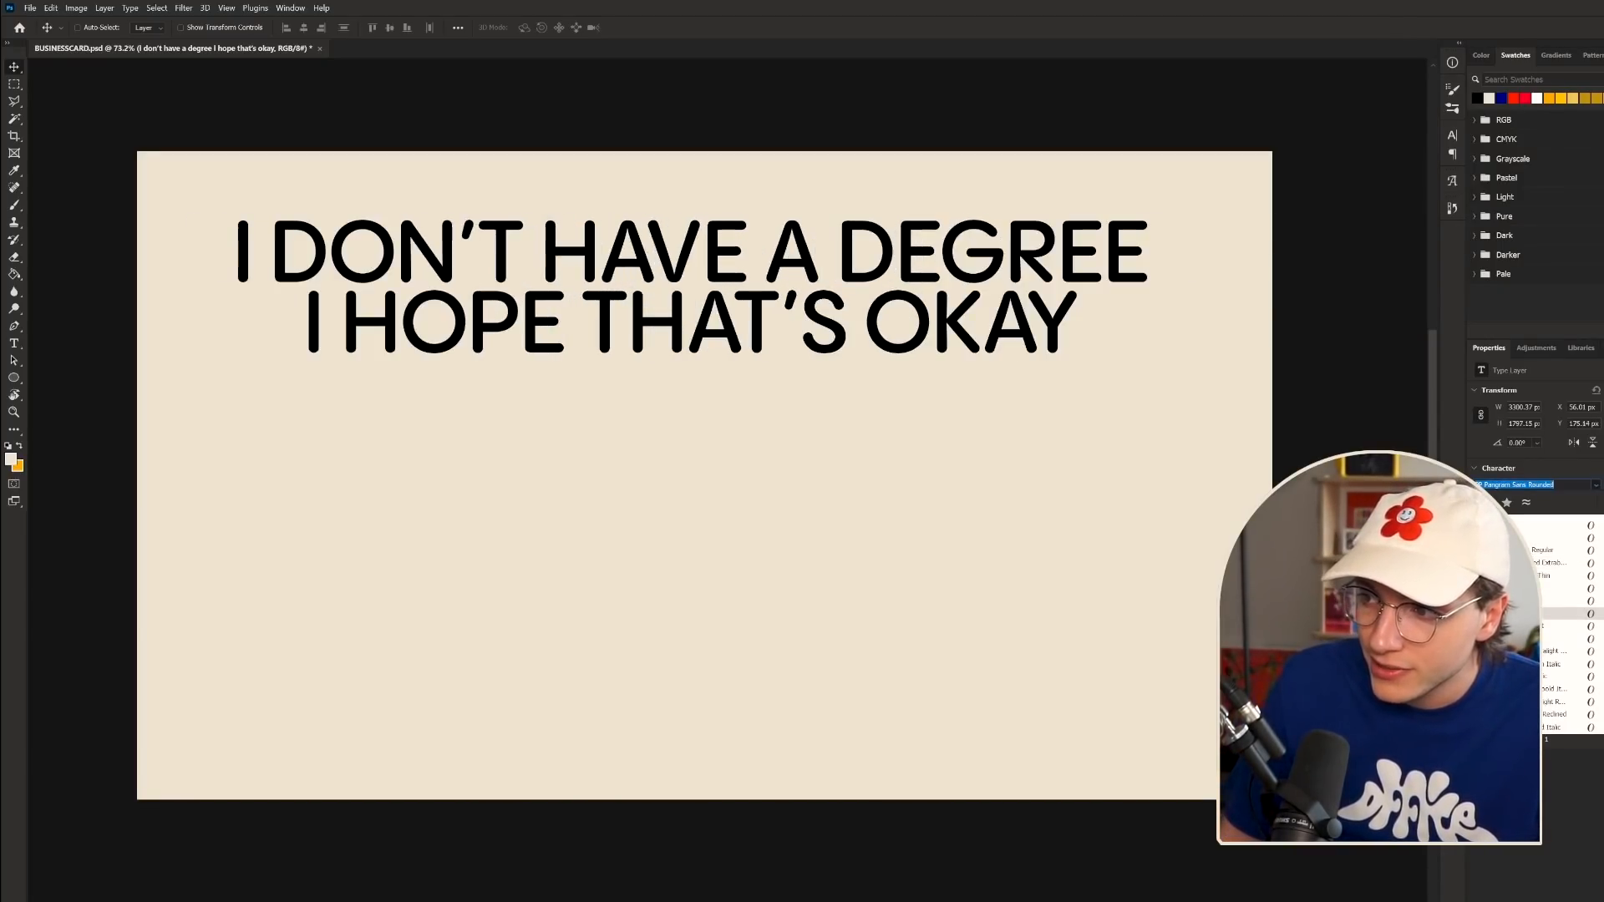
pyautogui.press('Up')
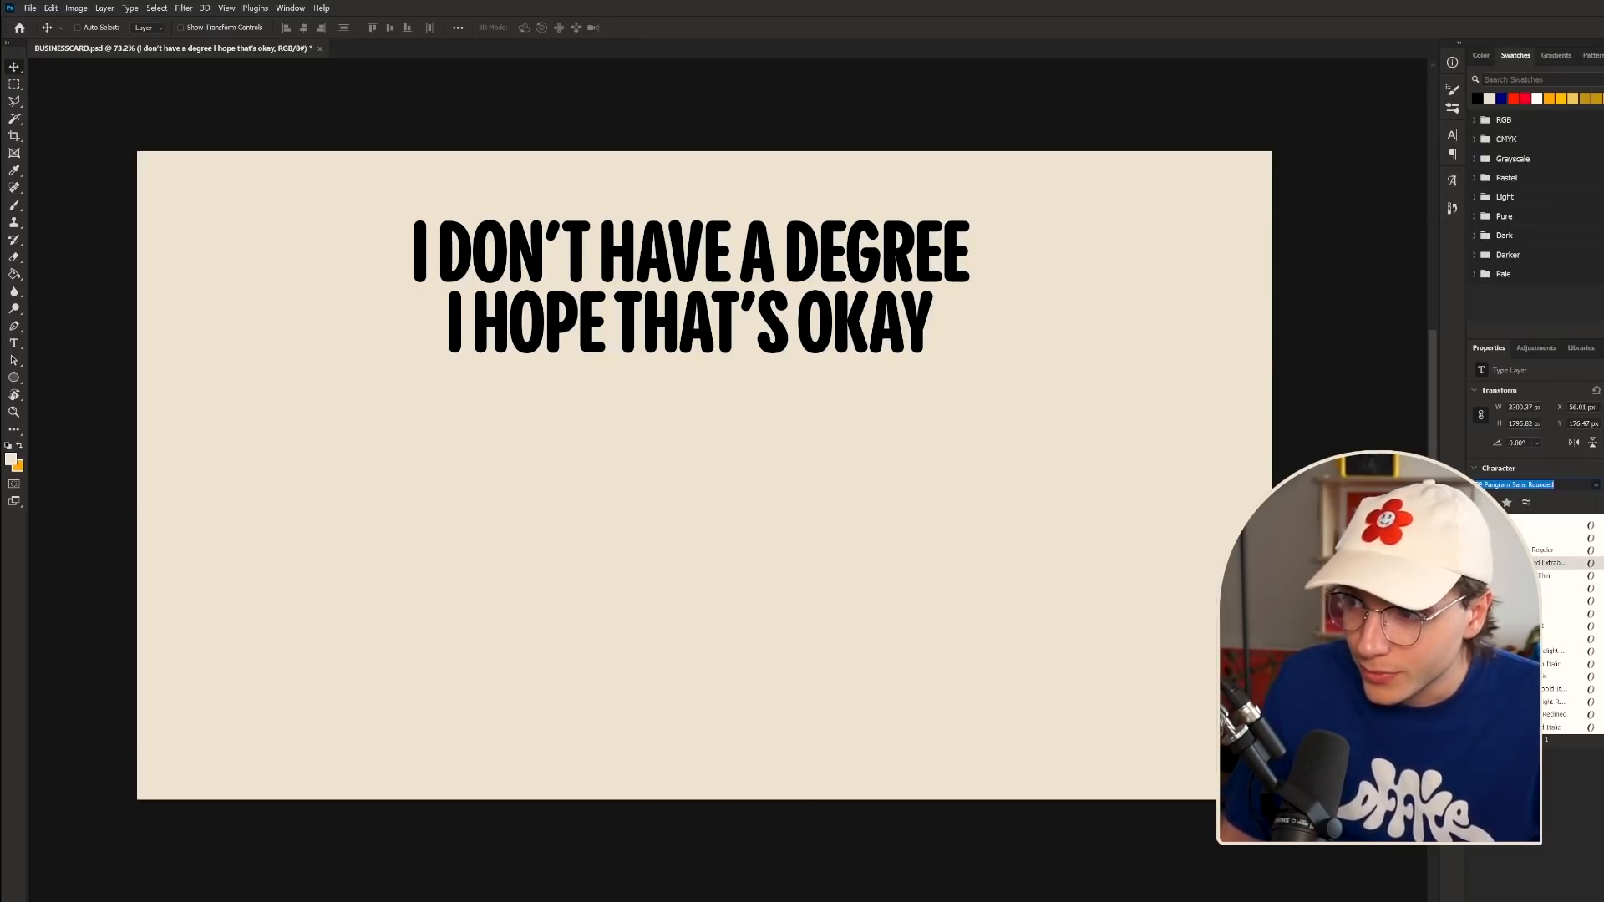
pyautogui.press('Return')
pyautogui.scroll(-1, 730, 337)
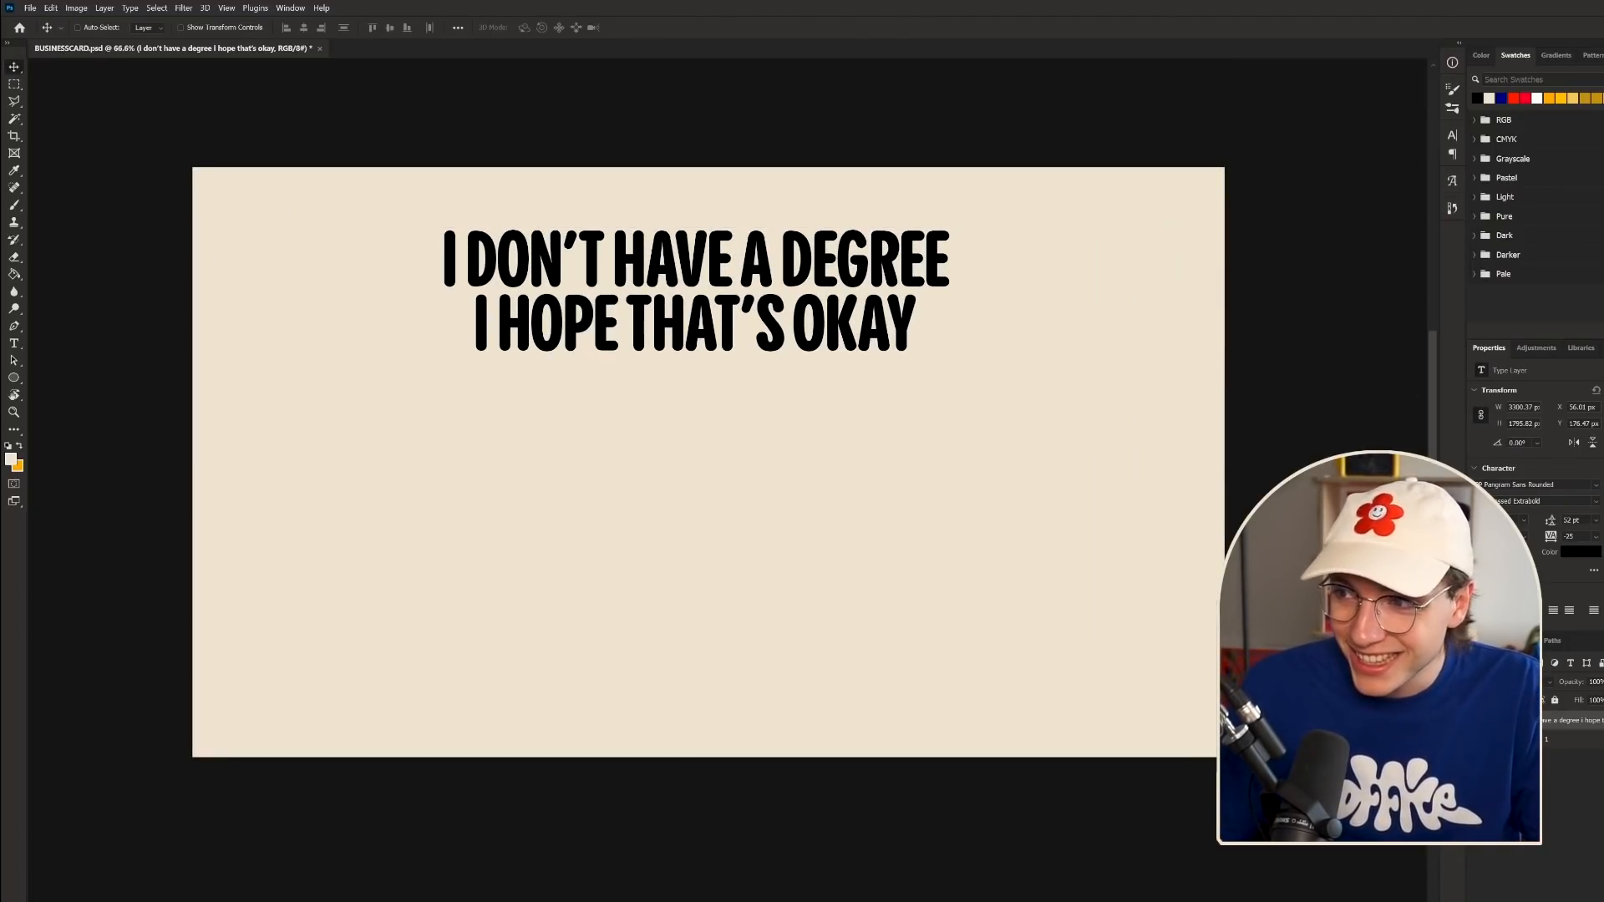
pyautogui.moveTo(1483, 519); pyautogui.dragTo(1567, 523)
pyautogui.write('81')
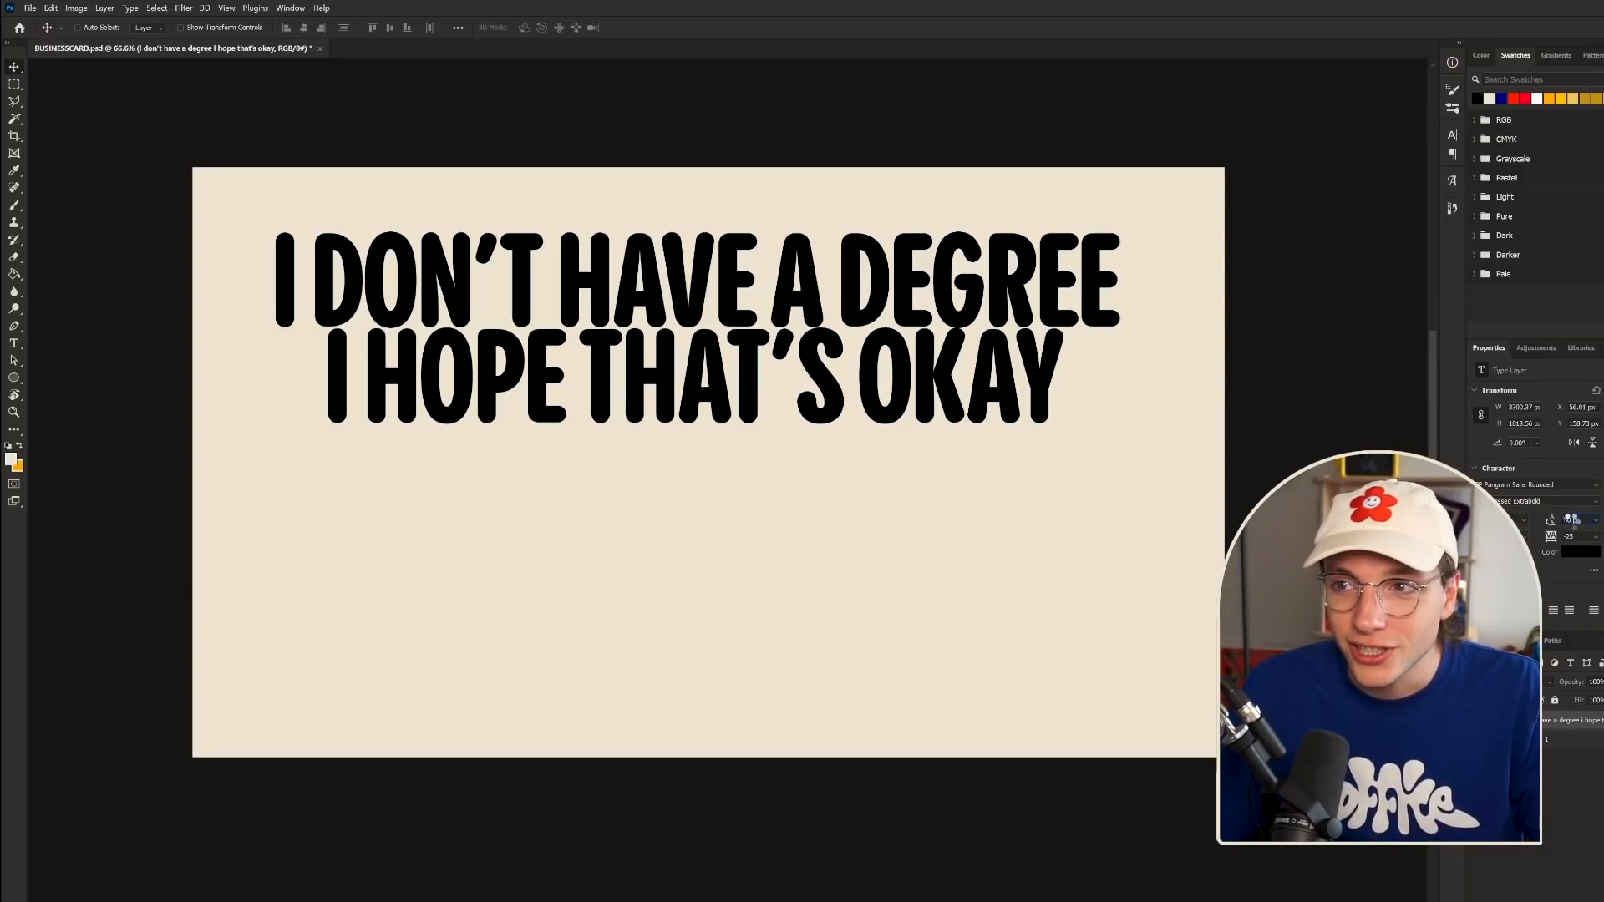
pyautogui.press('Return')
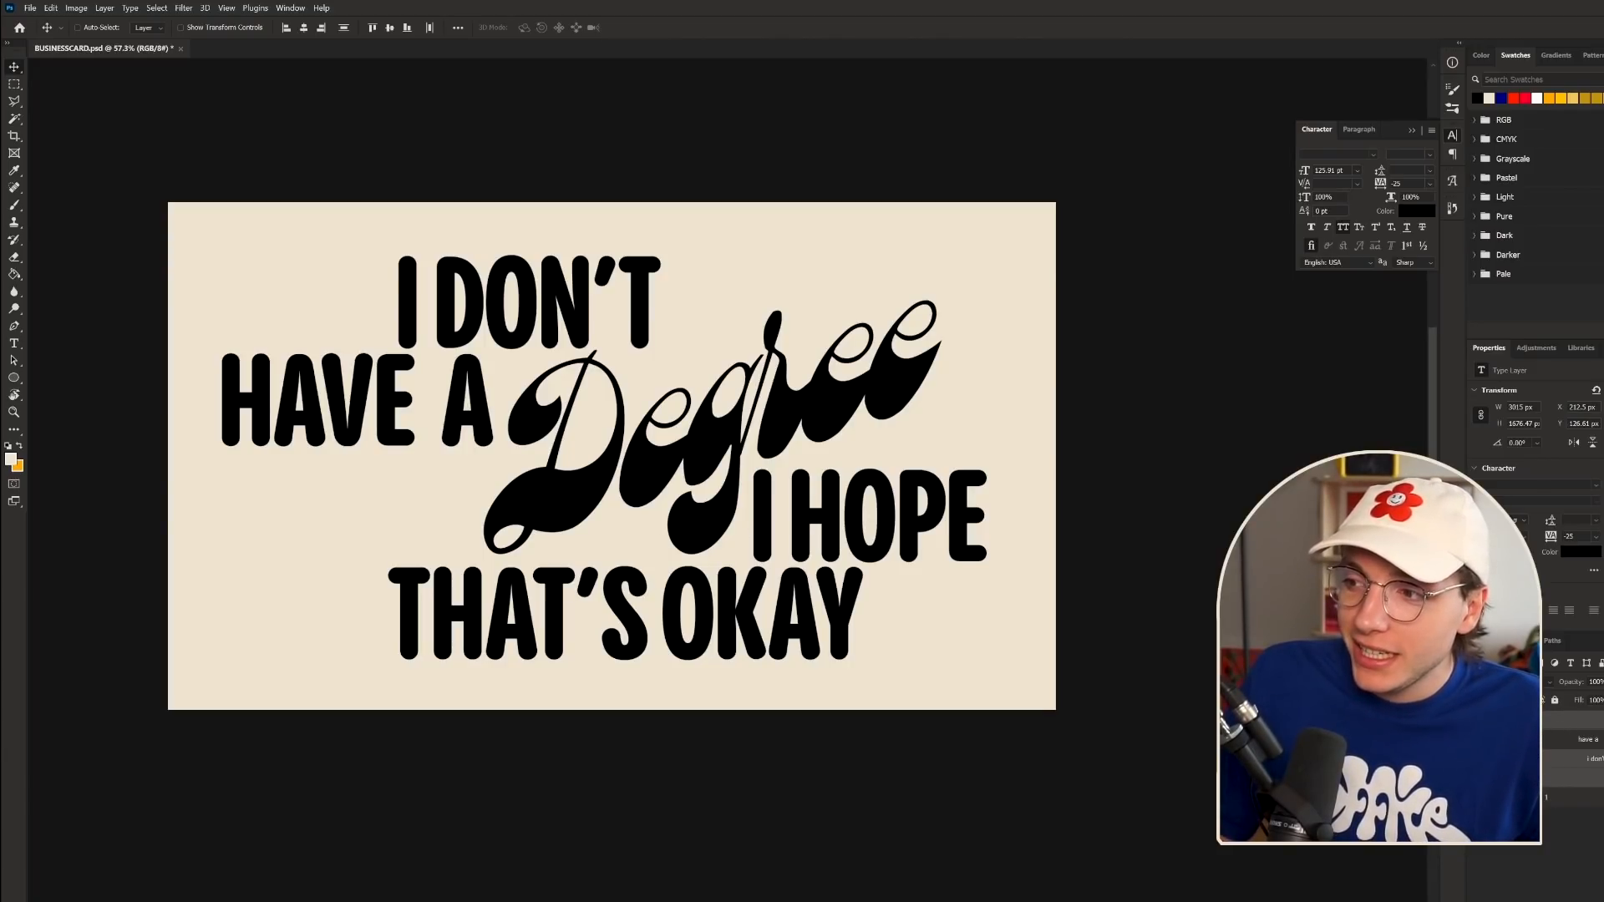
# - Select the script 'Degree' text layer
pyautogui.click(1514, 720)
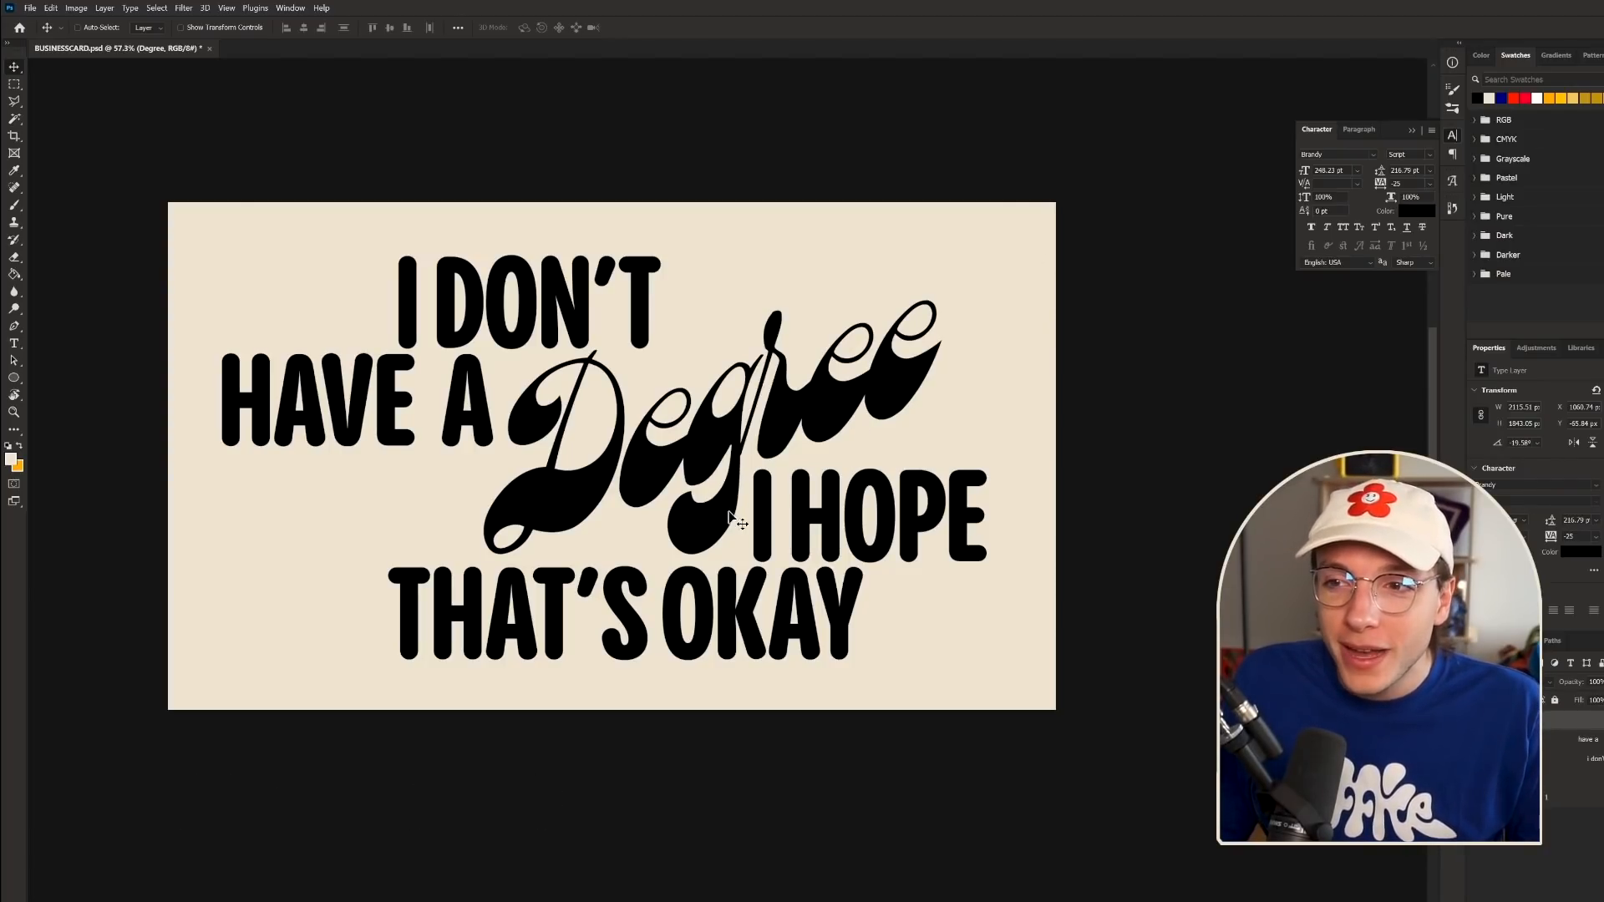
pyautogui.scroll(12, 574, 474)
pyautogui.scroll(-6, 589, 587)
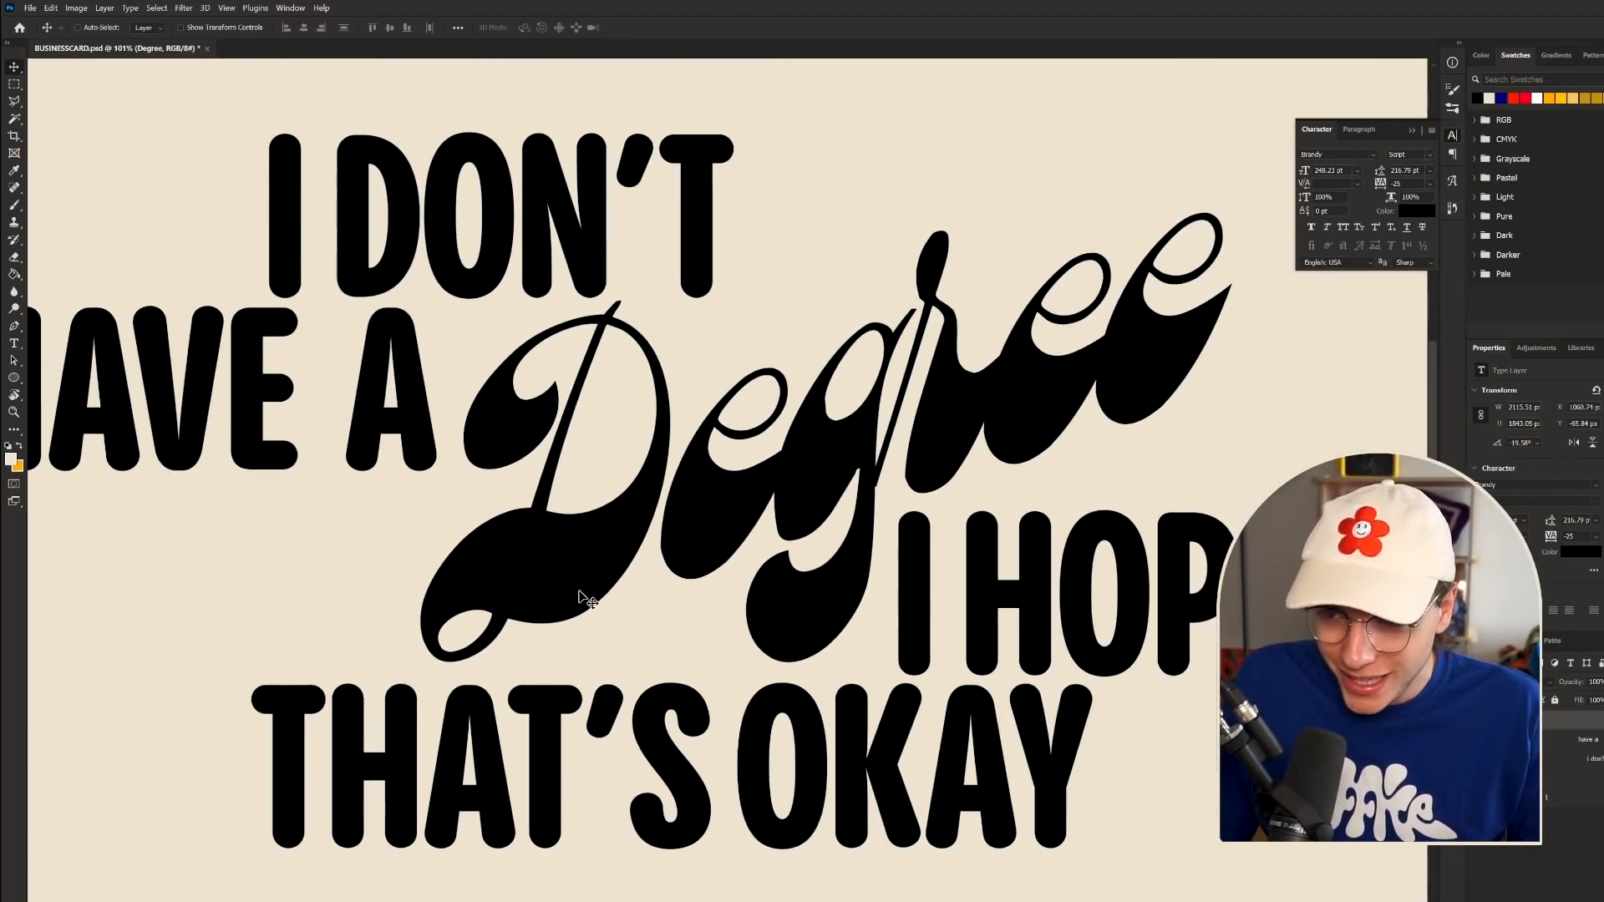
pyautogui.scroll(-5, 585, 599)
pyautogui.click(1568, 758)
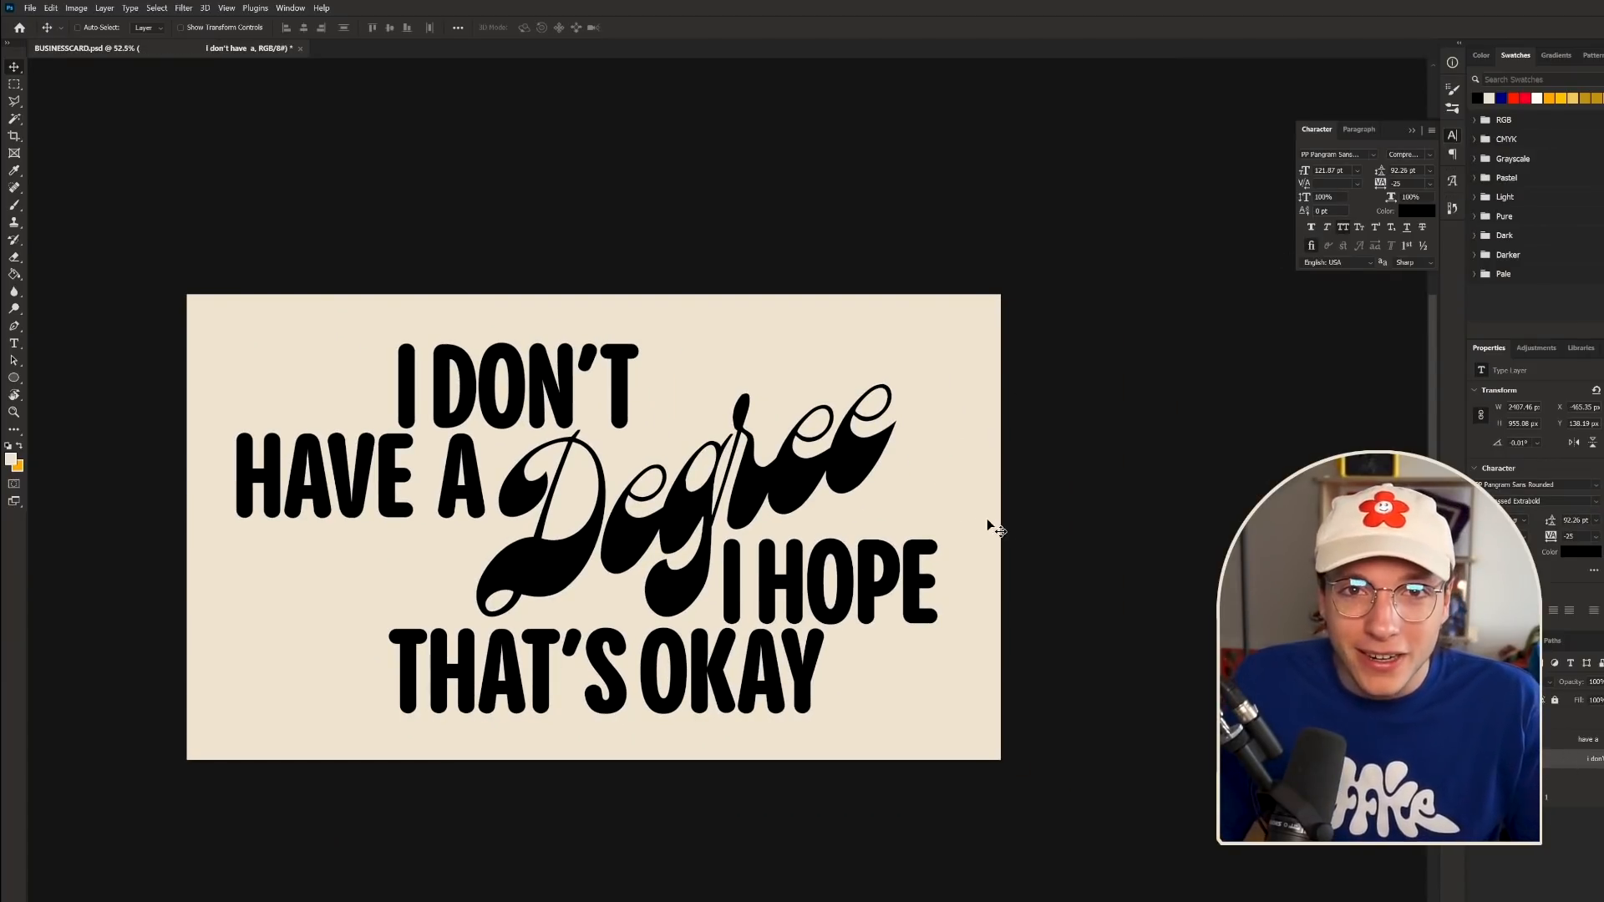
pyautogui.scroll(-2, 554, 669)
pyautogui.scroll(4, 526, 756)
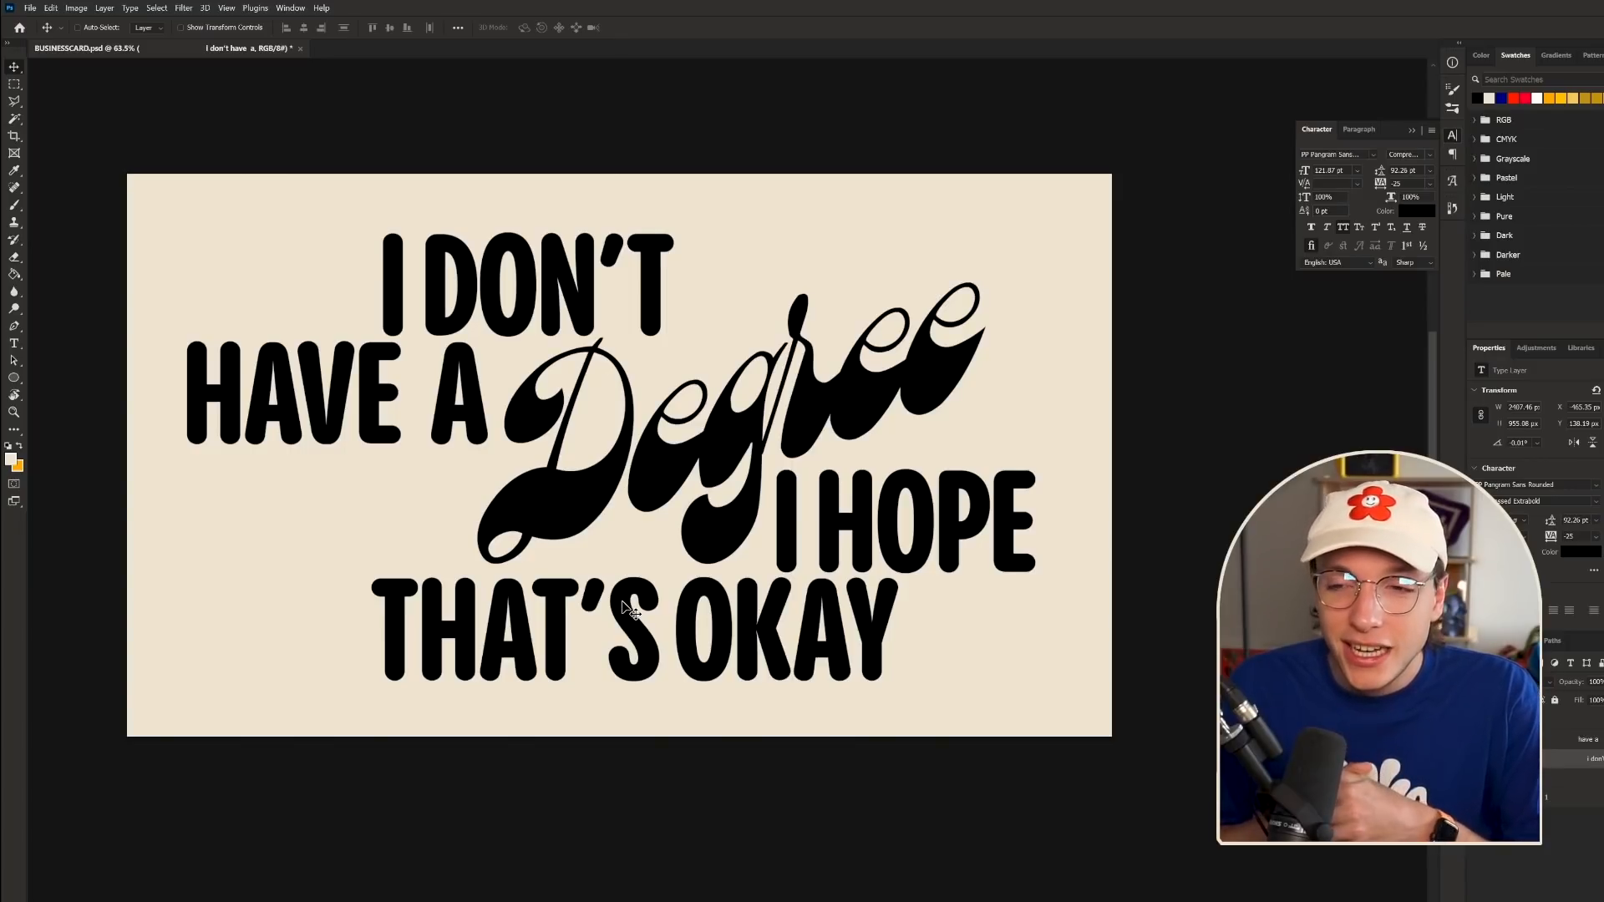
pyautogui.click(19, 344)
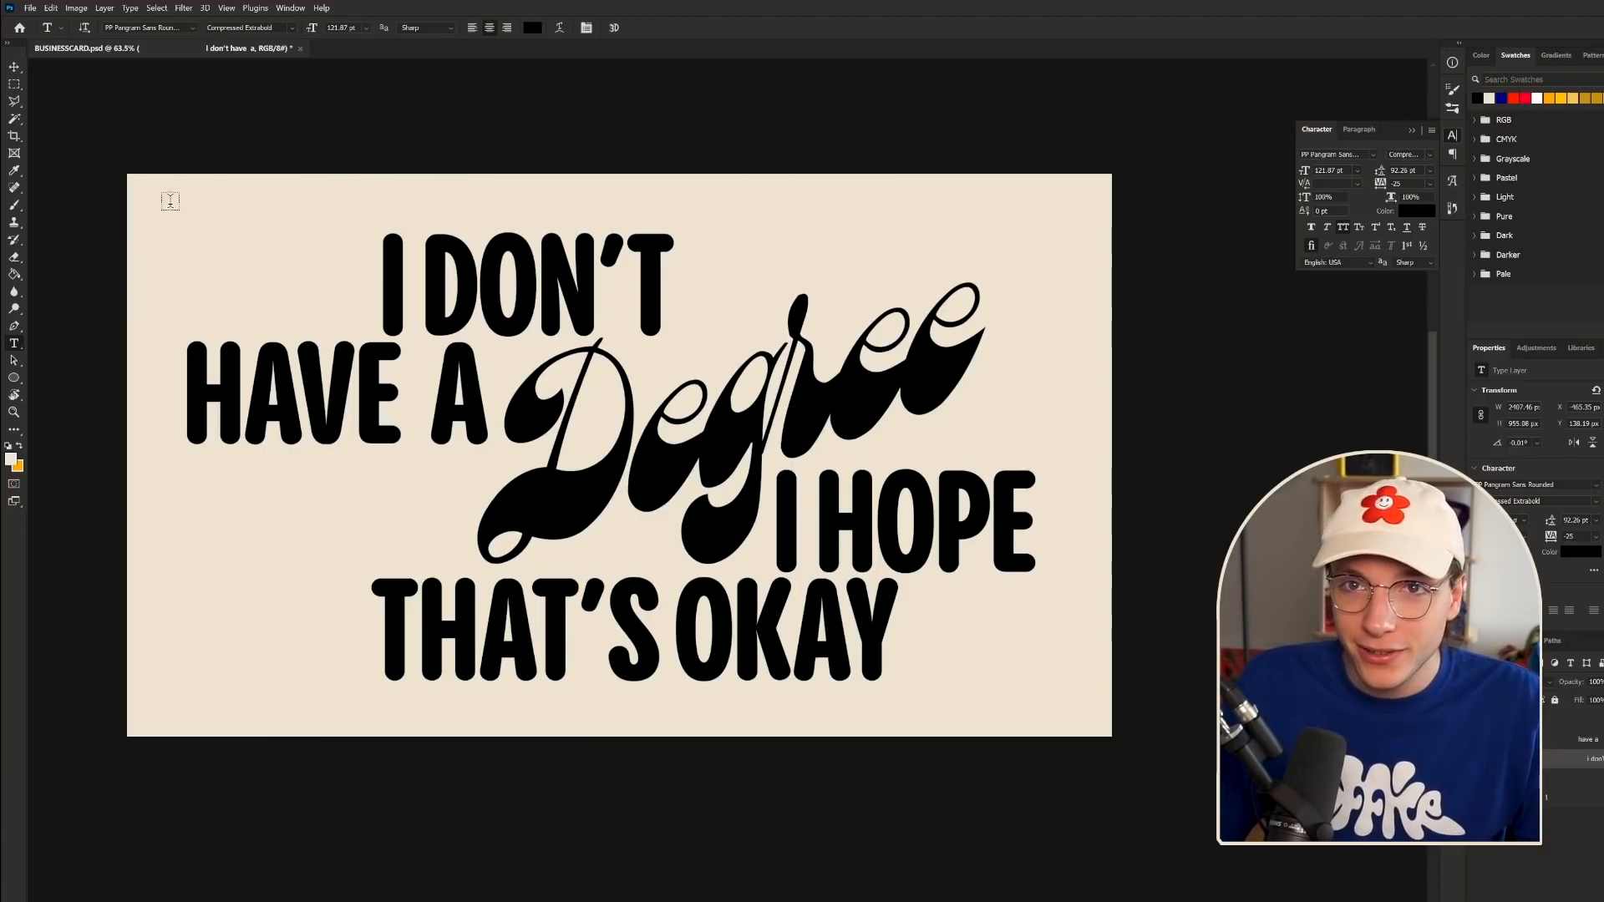
# - Type the designer's social-media handle on the card in Neue Montreal SemiBold
pyautogui.click(217, 204)
pyautogui.write('@elliotisaco')
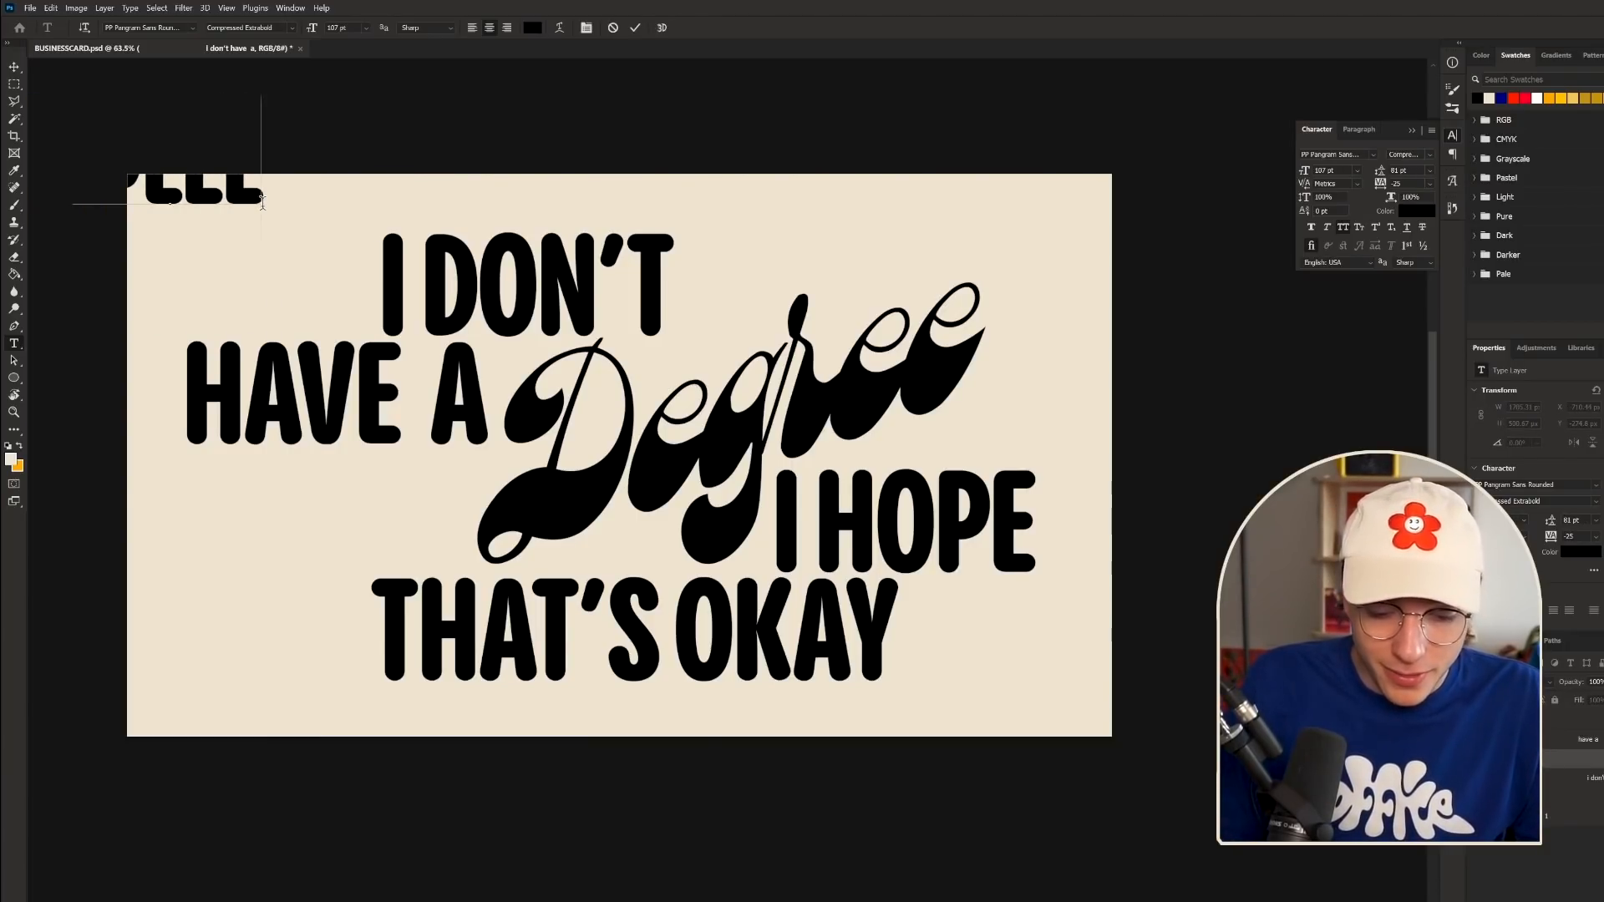
pyautogui.write('olguy')
pyautogui.hotkey('ctrl', 'a')
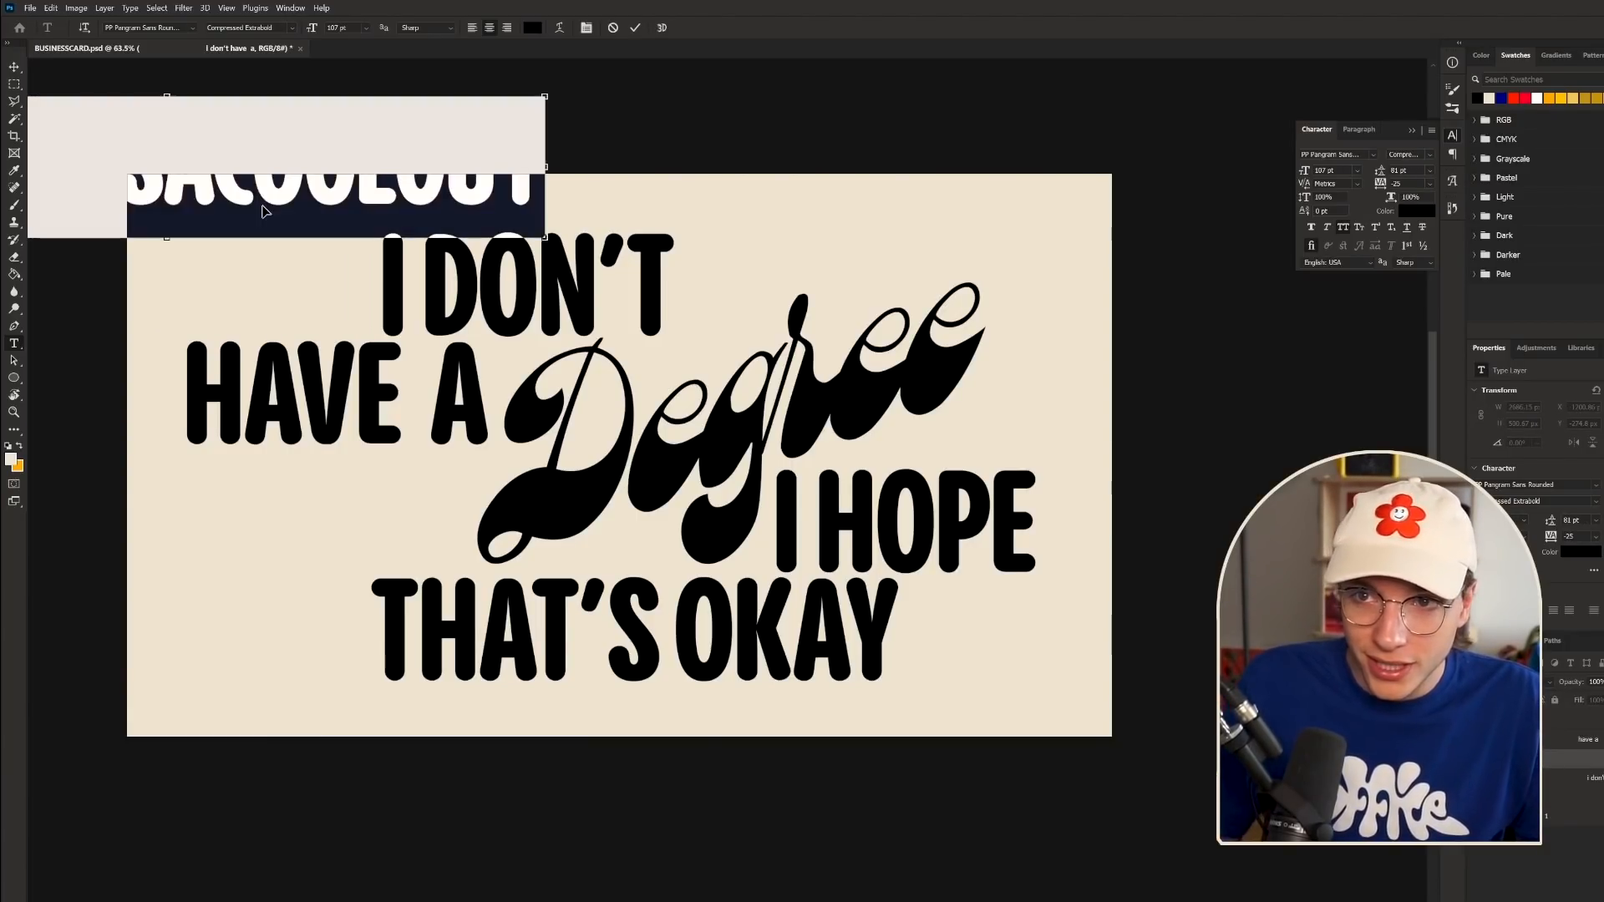
pyautogui.click(1335, 154)
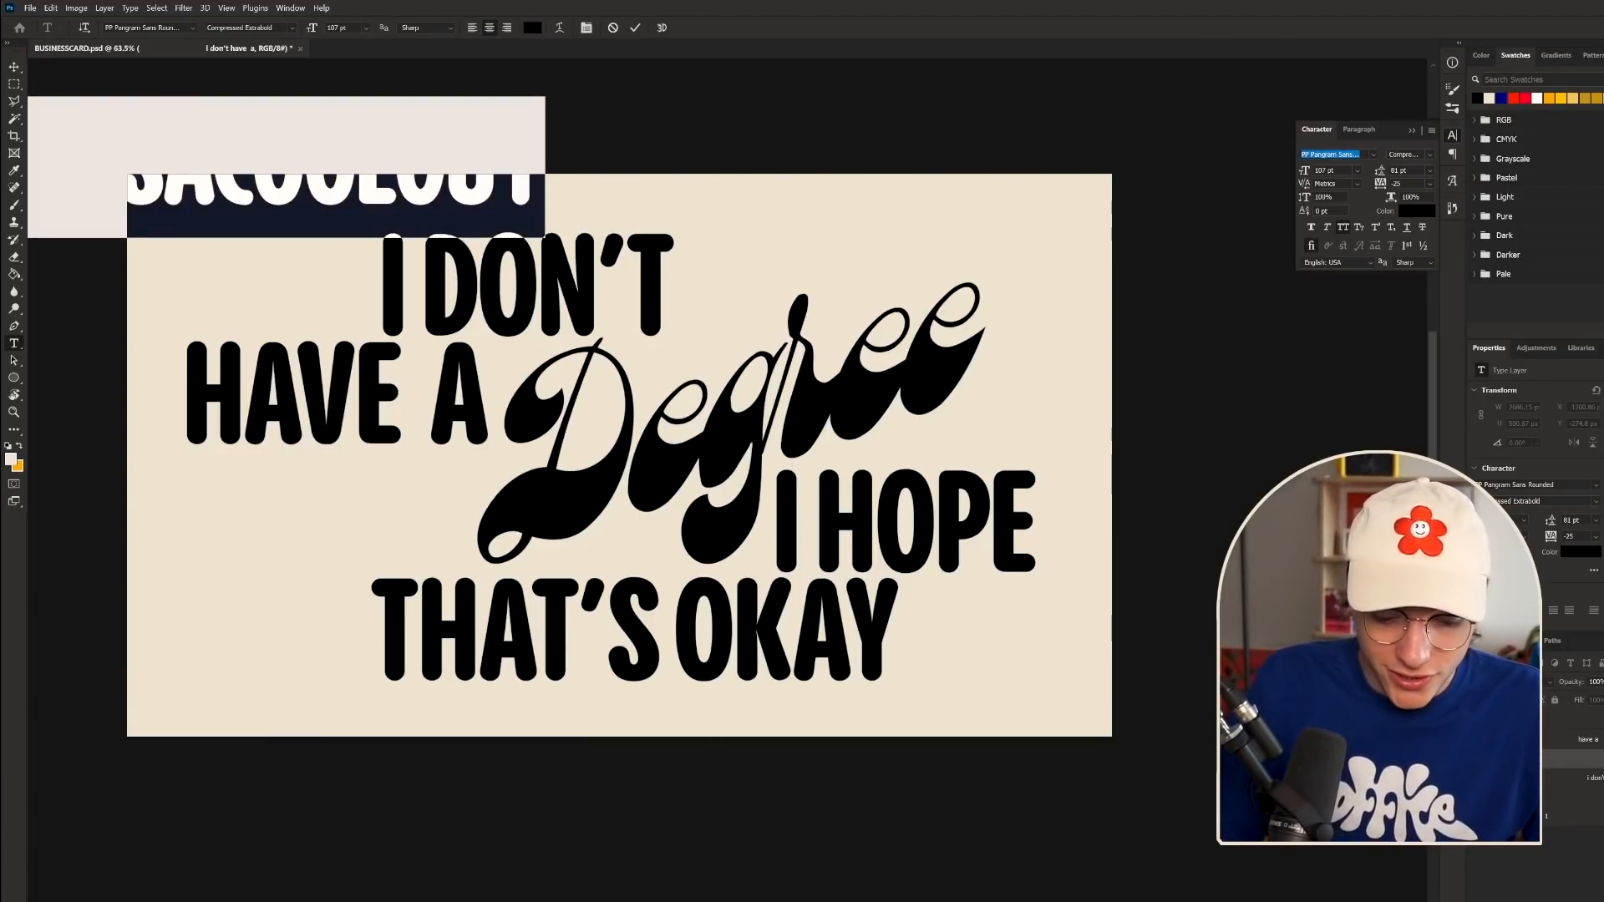
pyautogui.write('neue montreal')
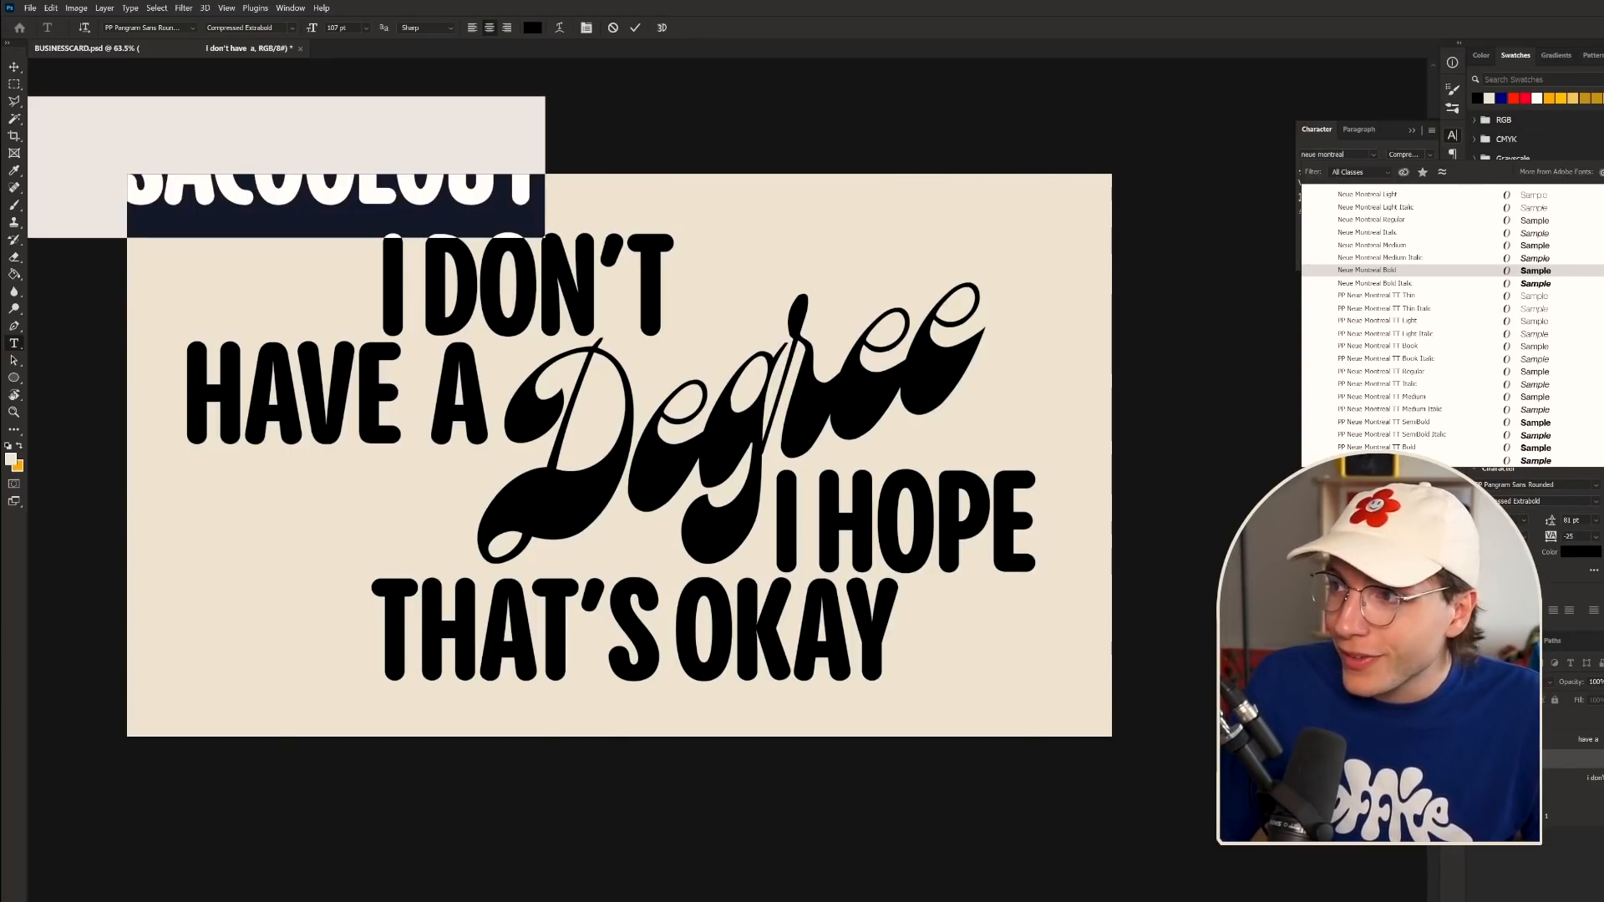
pyautogui.click(1389, 424)
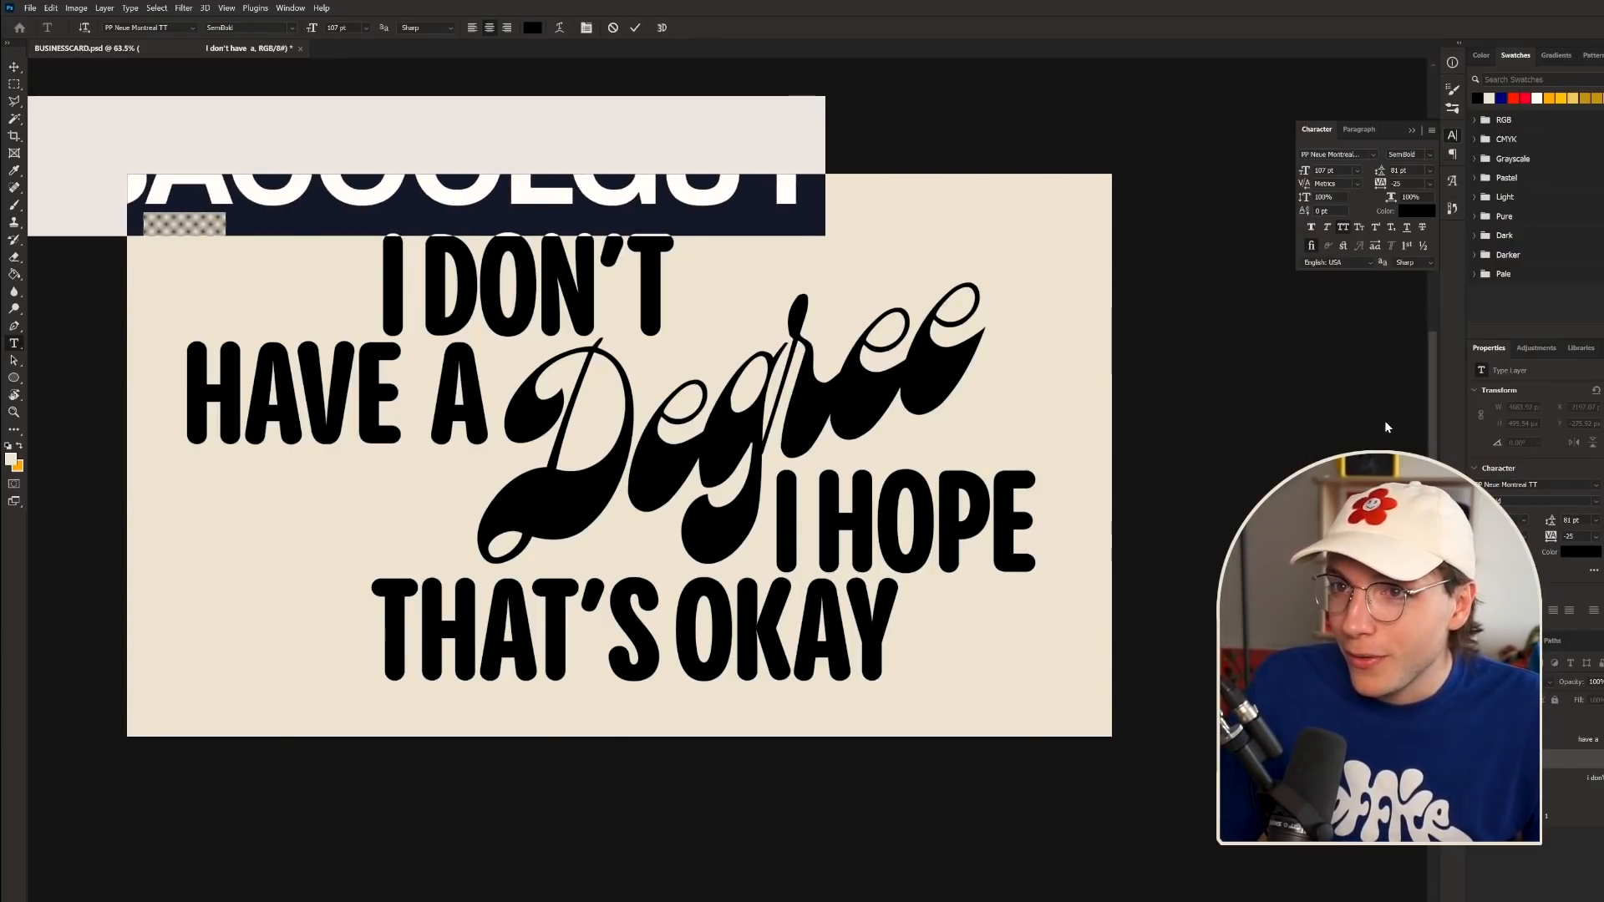
pyautogui.click(12, 68)
# - Scale the handle down to small caption size and nudge it beneath 'HAVE A'
pyautogui.hotkey('ctrl', 't')
pyautogui.moveTo(826, 165); pyautogui.dragTo(223, 166)
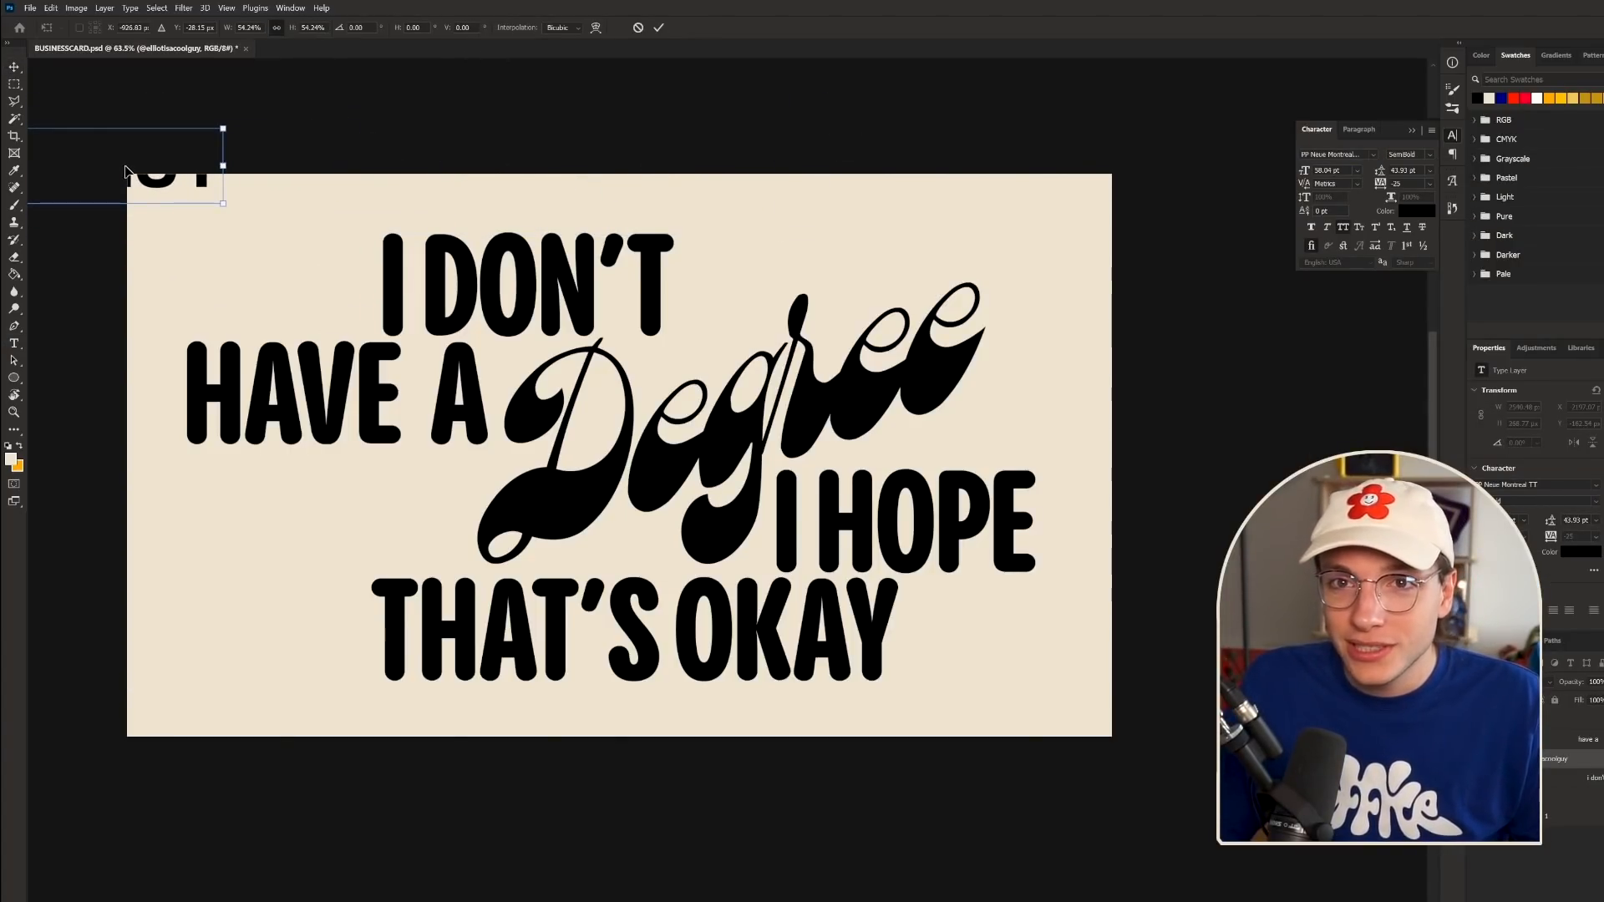
pyautogui.moveTo(124, 171); pyautogui.dragTo(388, 478)
pyautogui.moveTo(430, 469); pyautogui.dragTo(296, 476)
pyautogui.press('Return')
pyautogui.hotkey('shift', 'Up')
pyautogui.hotkey('shift', 'Up')
pyautogui.hotkey('shift', 'Down')
pyautogui.hotkey('ctrl', 't')
pyautogui.press('Return')
pyautogui.hotkey('shift', 'Up')
pyautogui.hotkey('shift', 'Down')
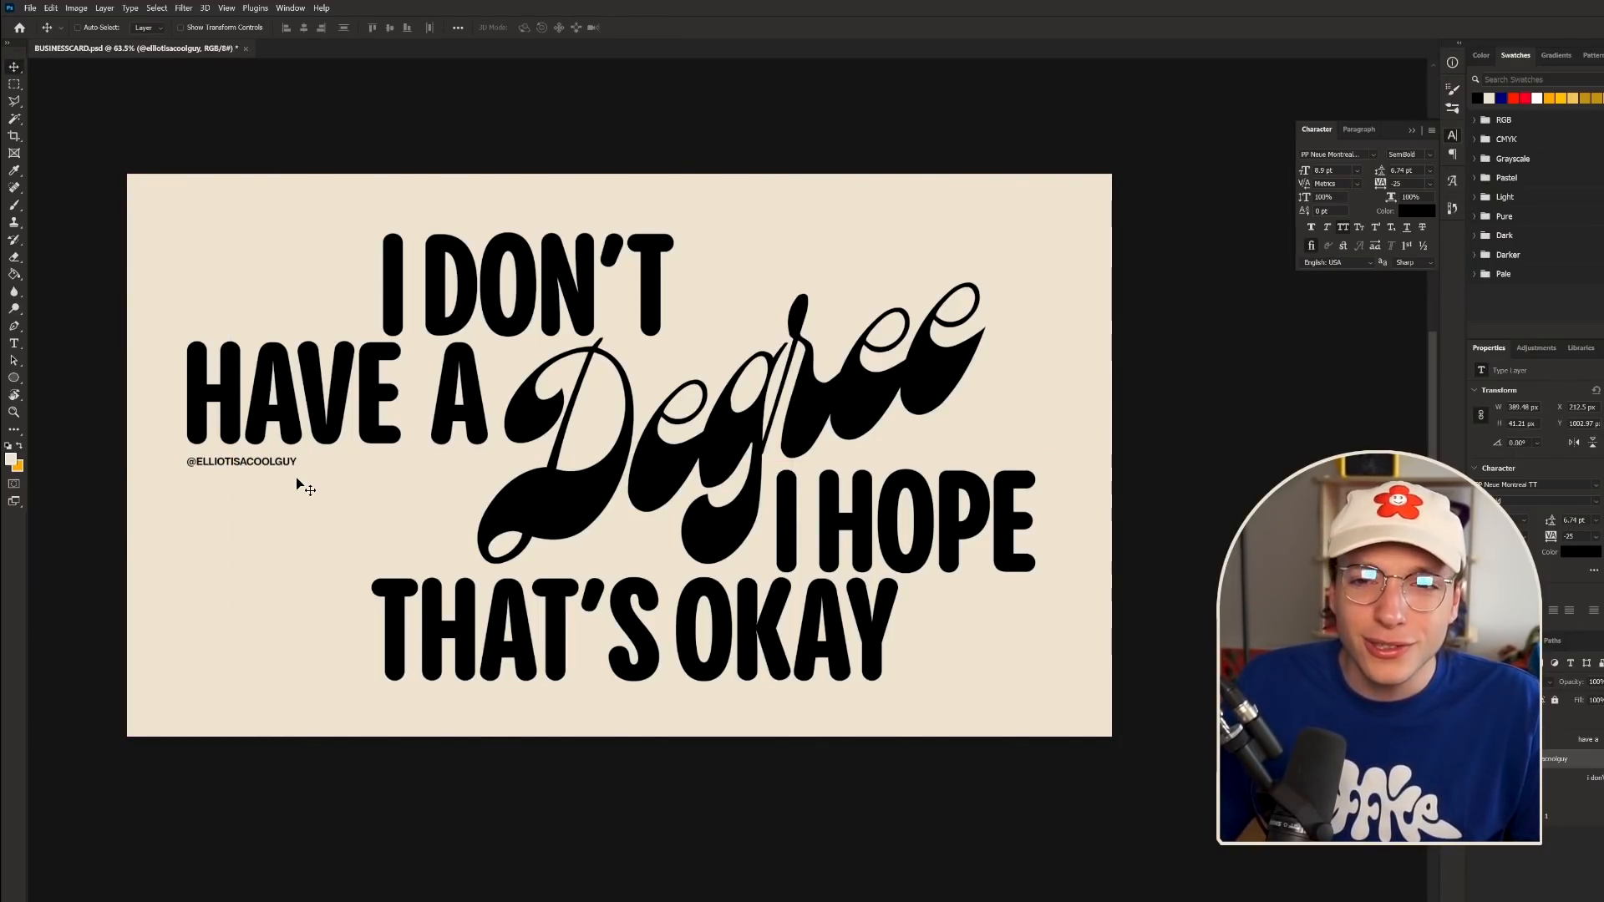
pyautogui.scroll(3, 253, 455)
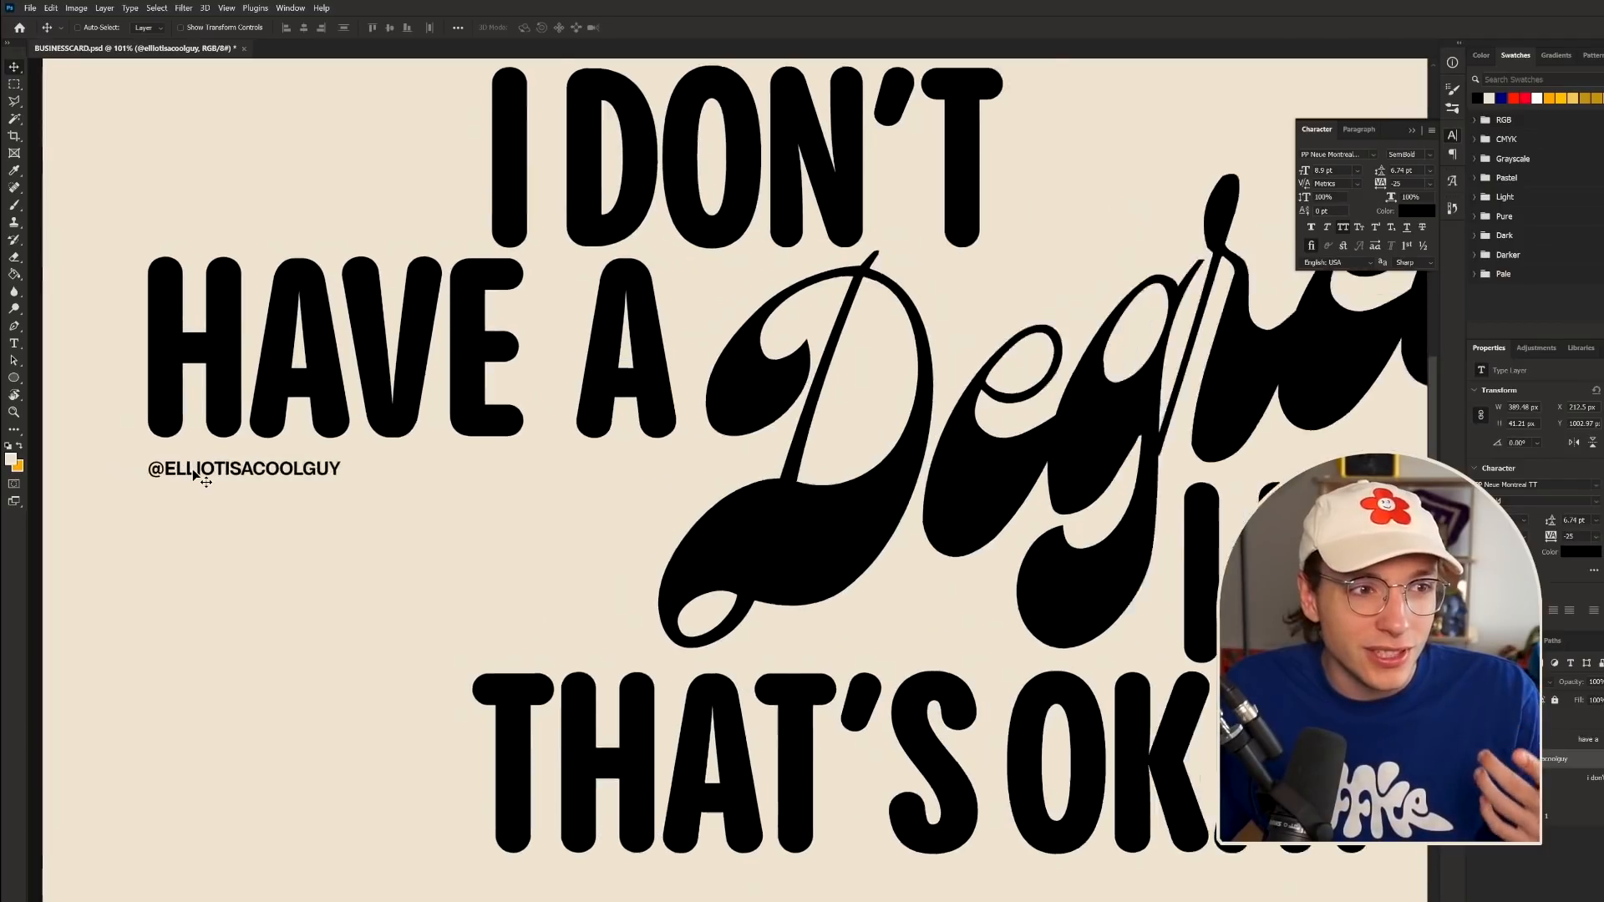
pyautogui.scroll(-6, 394, 512)
pyautogui.scroll(2, 869, 582)
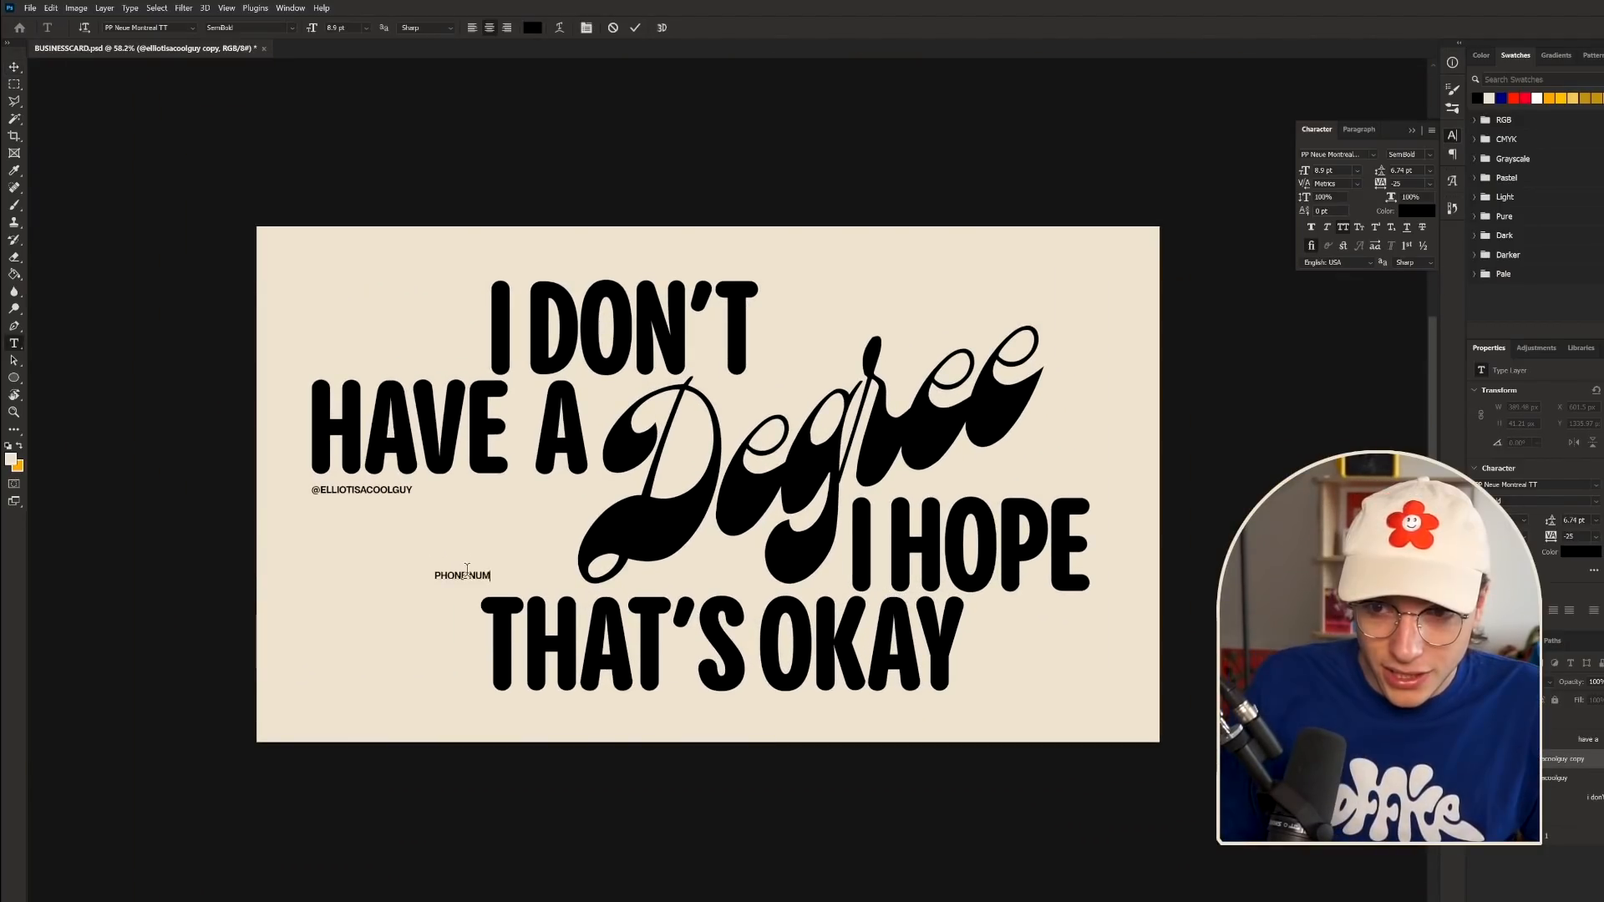
# - Finish the PHONE NUMBER label and move it right beside 'Degree'
pyautogui.write('BER')
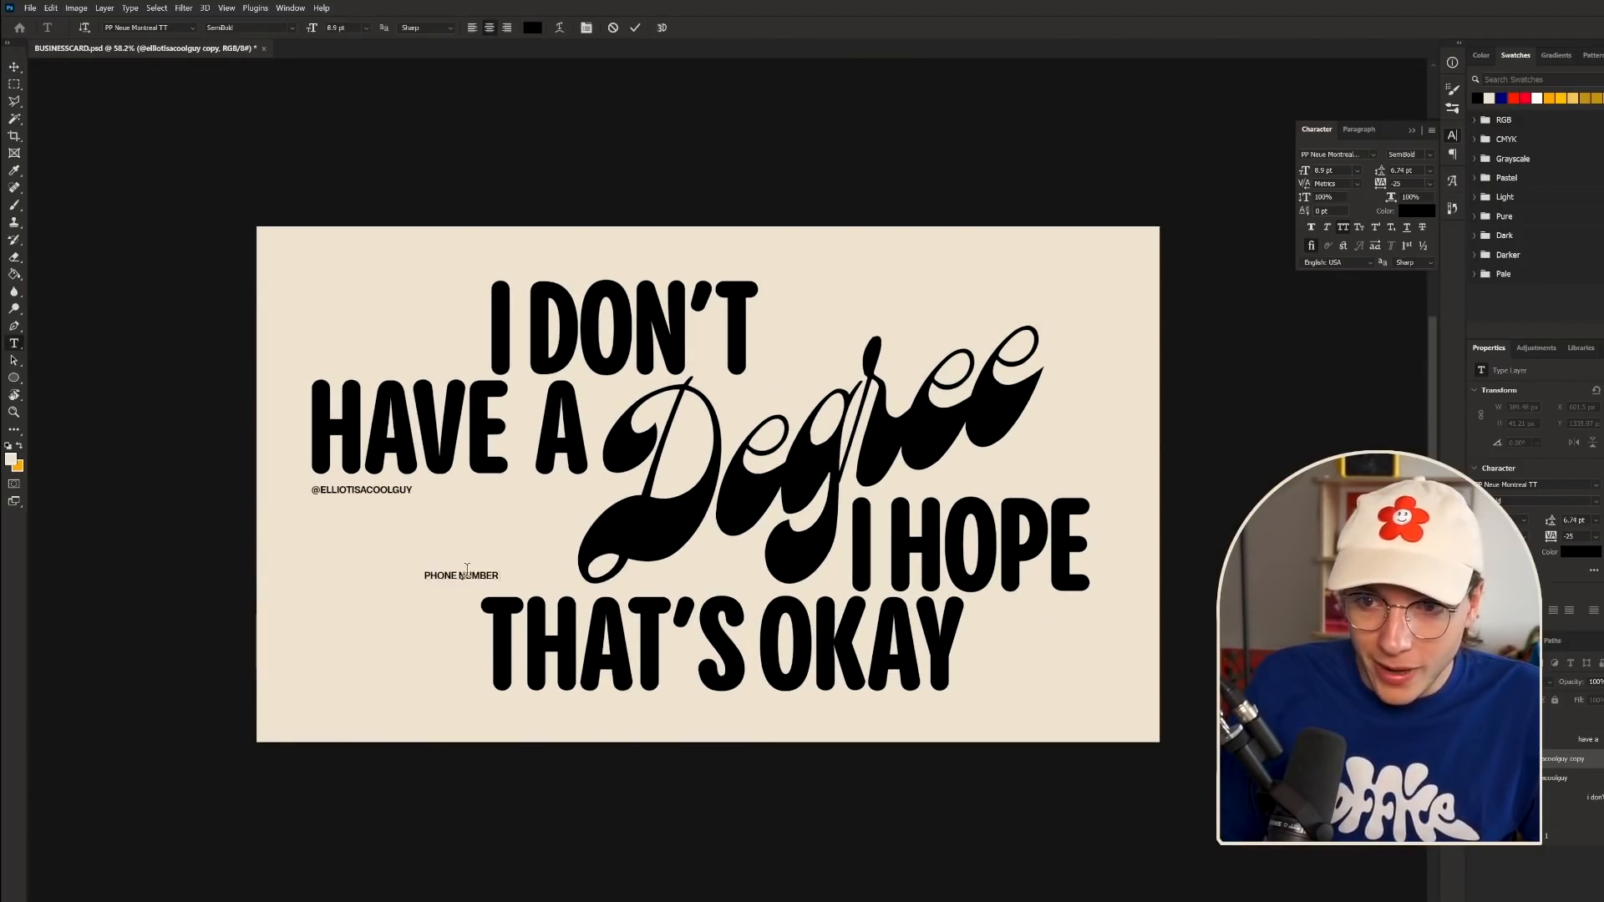
pyautogui.click(13, 66)
pyautogui.moveTo(627, 548); pyautogui.dragTo(1189, 483)
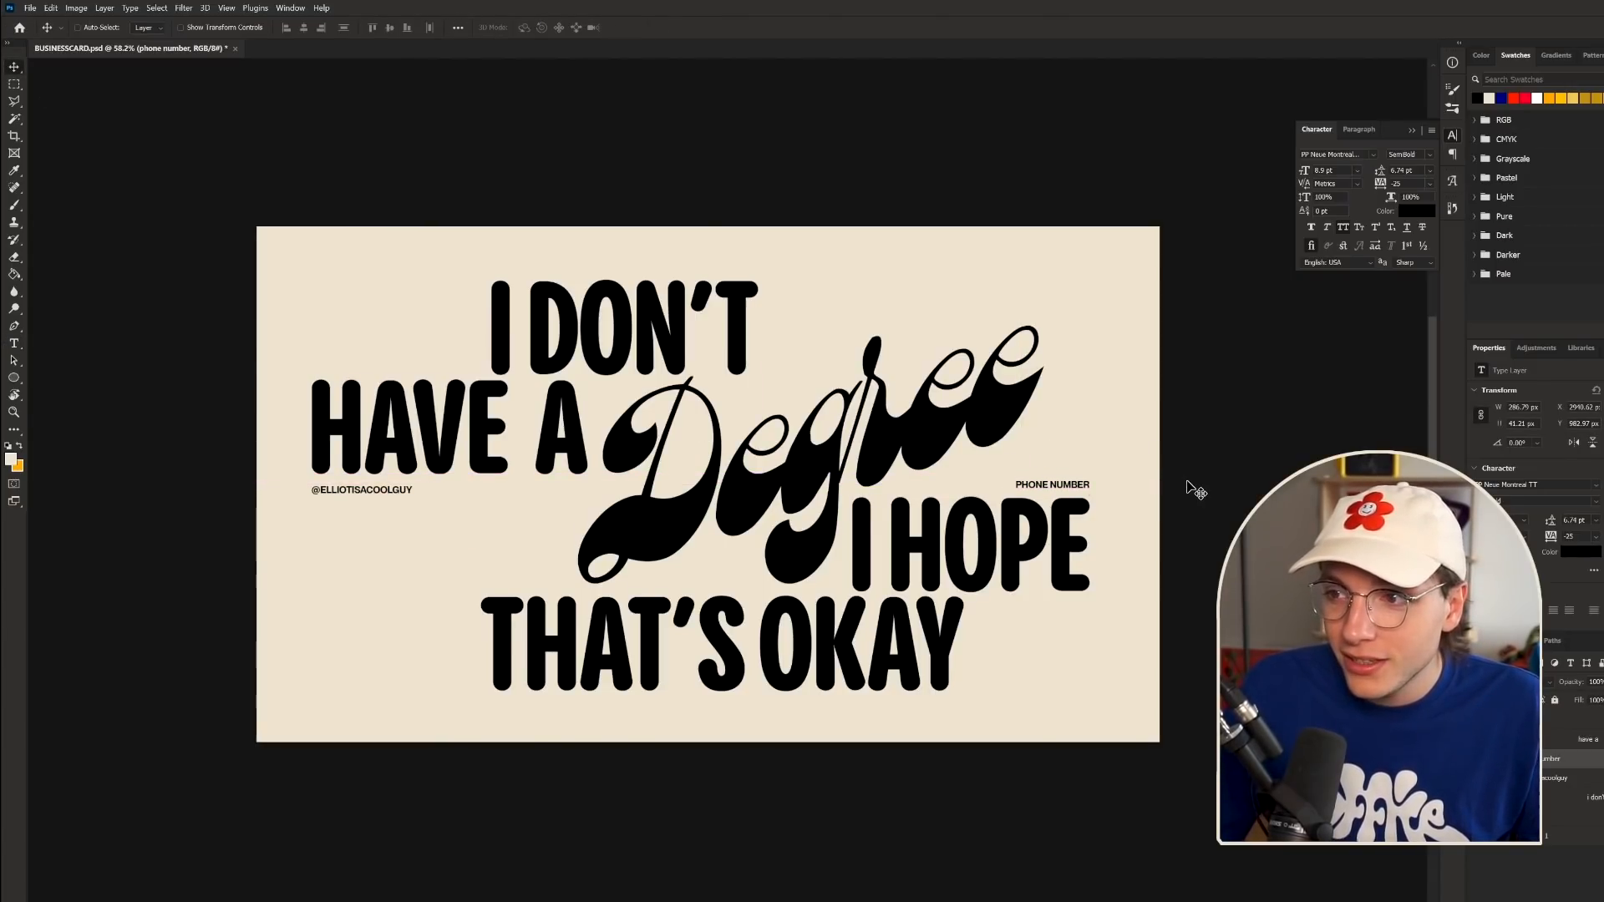
pyautogui.press('Up')
pyautogui.press('Up')
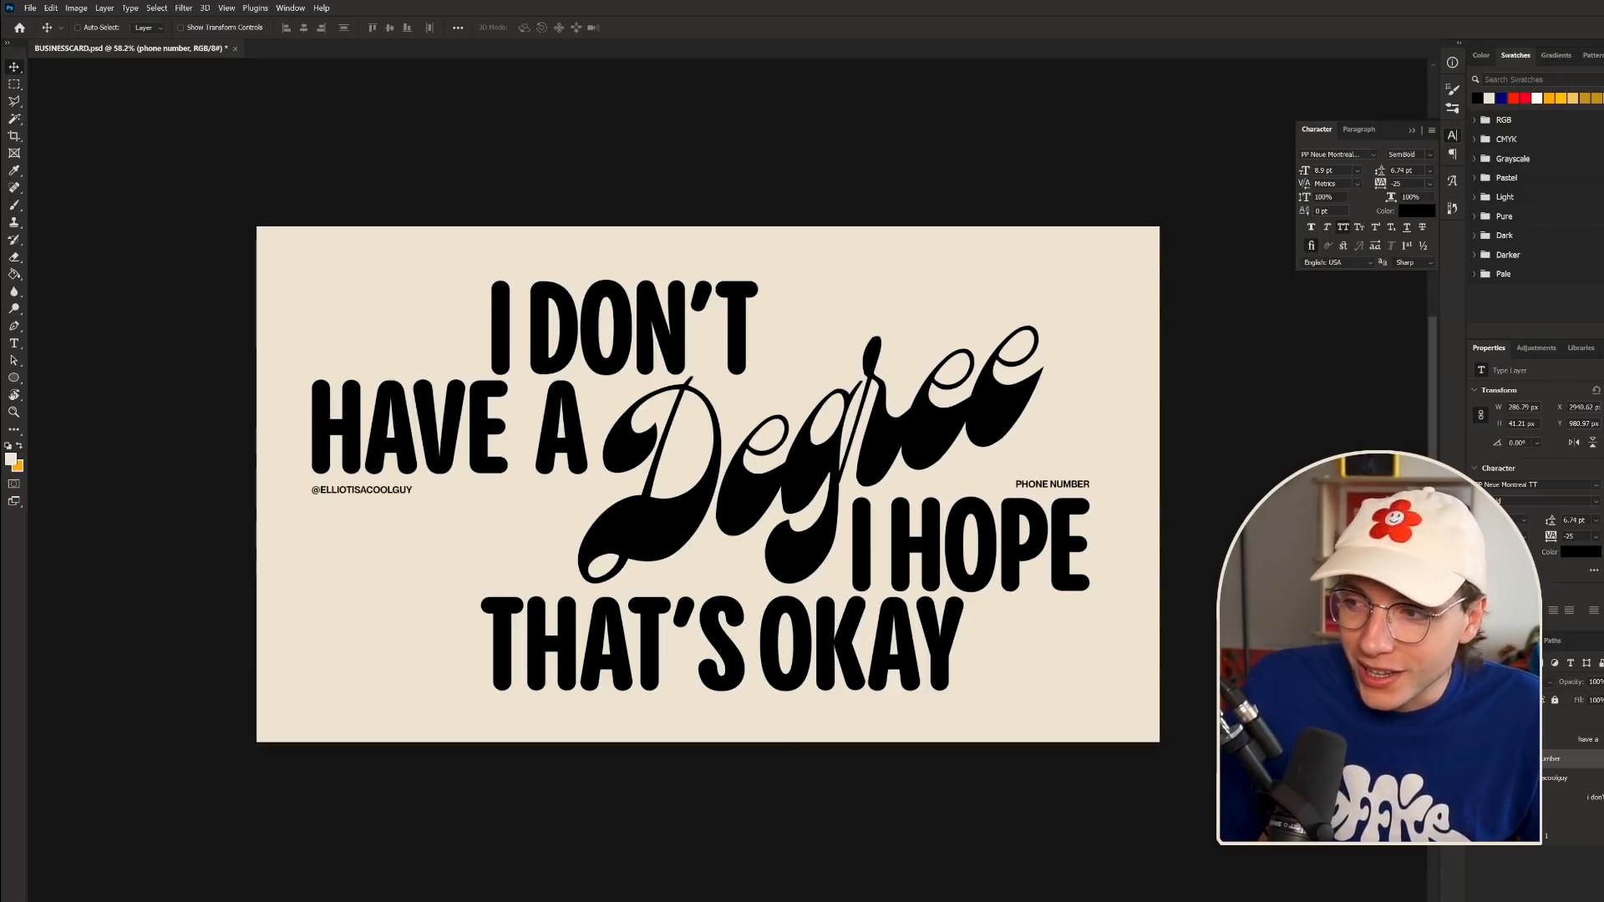
# - Duplicate the PHONE NUMBER text onto the handle's line and retype it as the e-mail address
pyautogui.hotkey('ctrl', 'j')
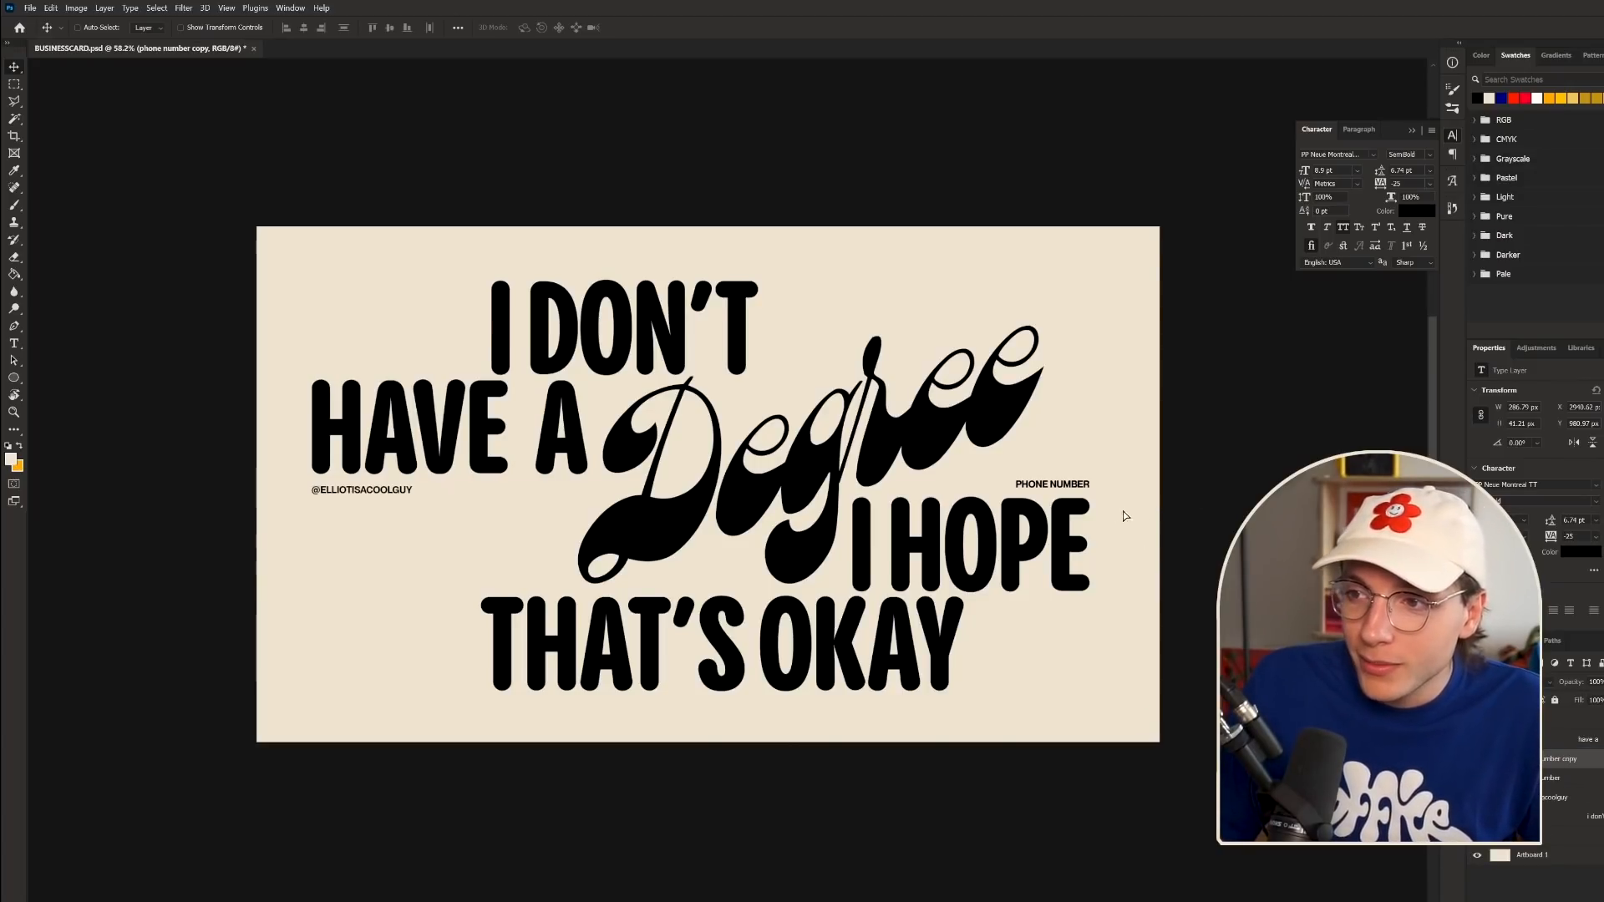
pyautogui.moveTo(1124, 515); pyautogui.dragTo(536, 512)
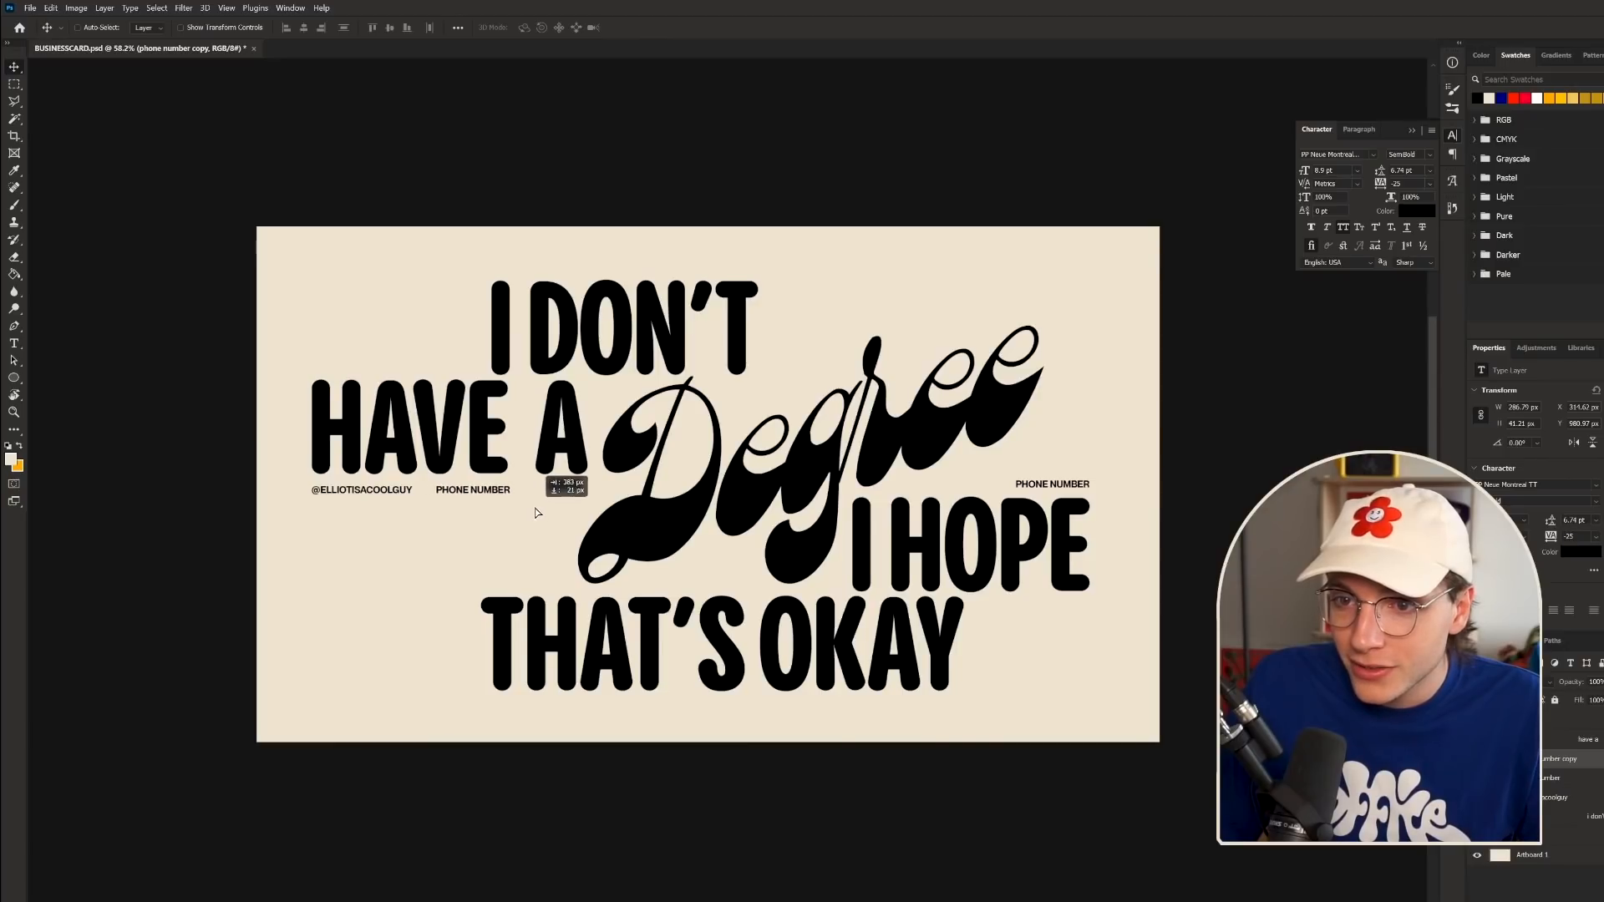
pyautogui.press('t')
pyautogui.click(479, 491)
pyautogui.hotkey('ctrl', 'a')
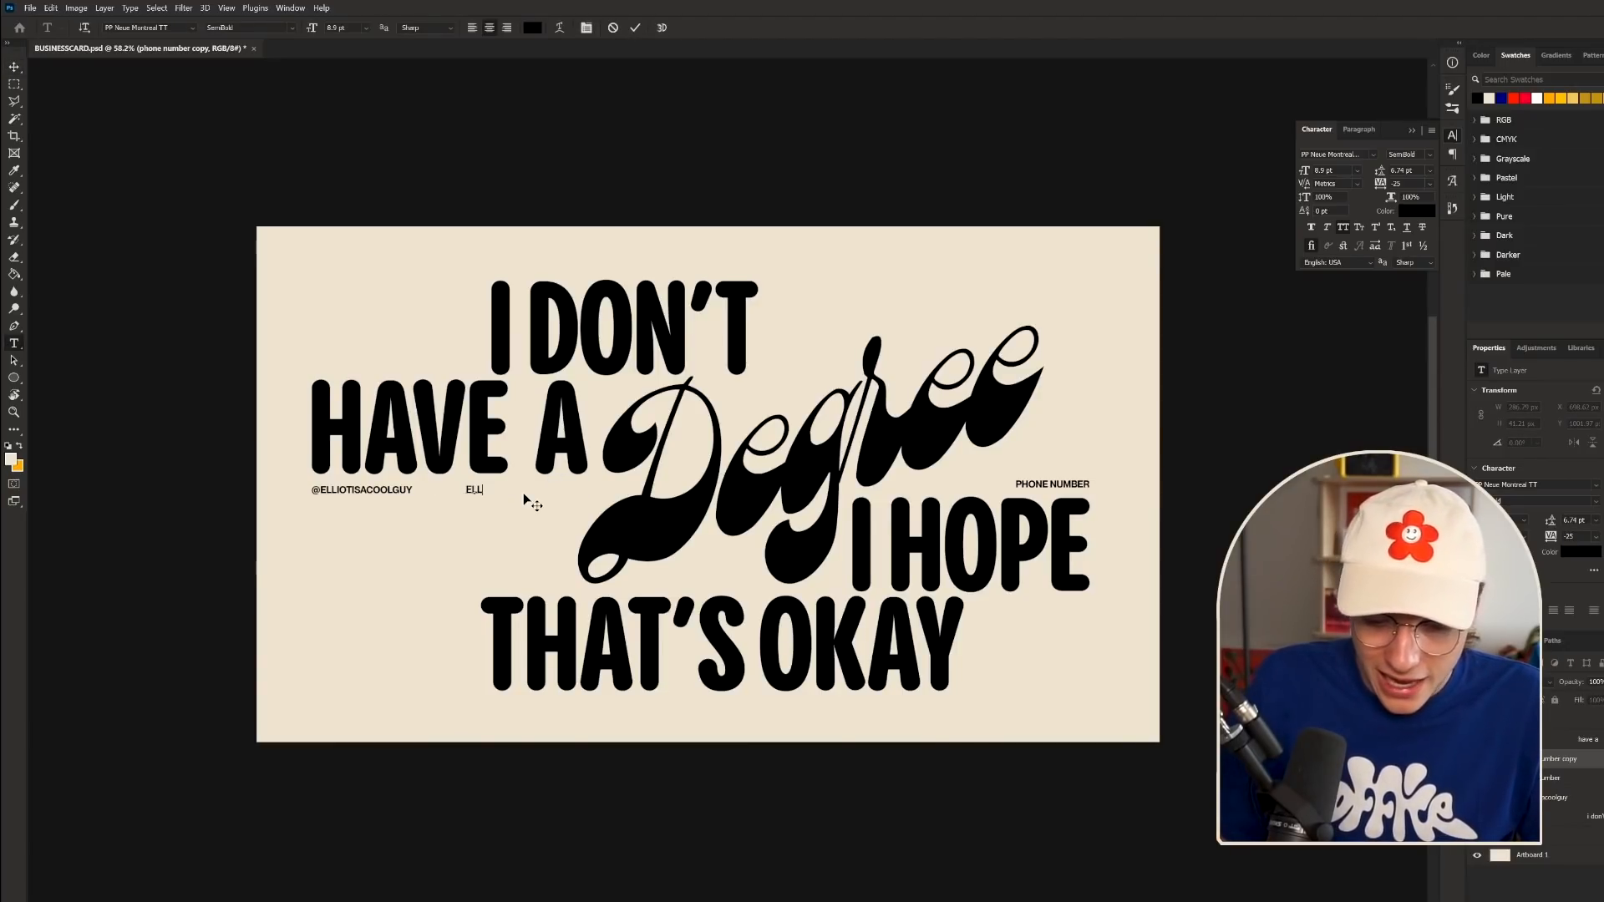
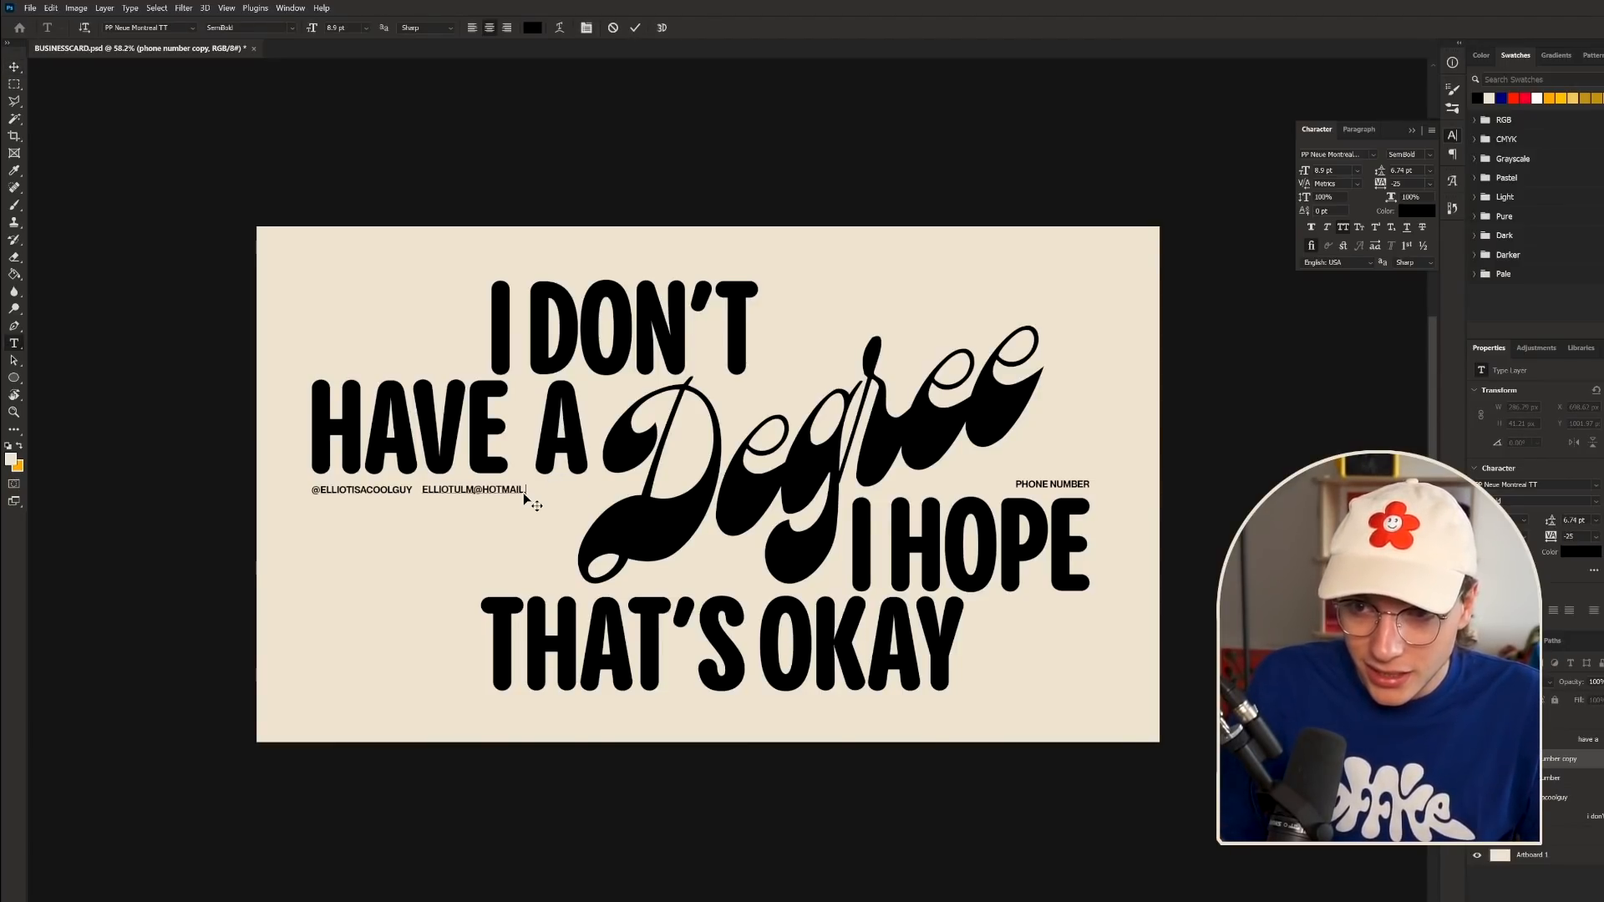
pyautogui.click(14, 67)
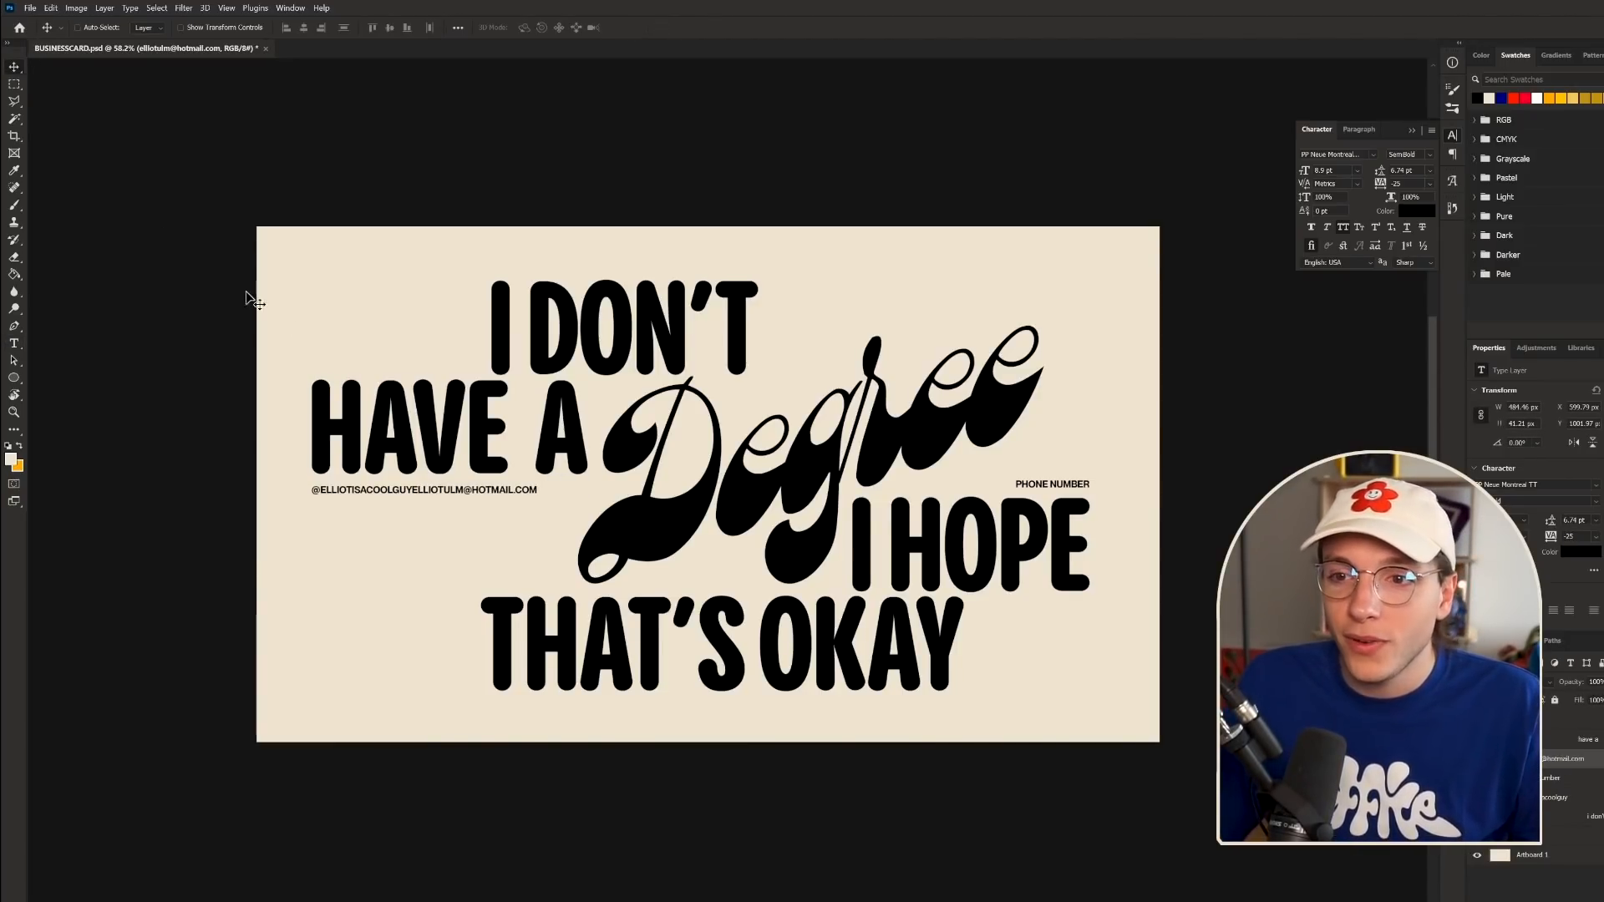
# - Slide the e-mail address along the line, spacing it away from the handle
pyautogui.scroll(3, 482, 424)
pyautogui.moveTo(431, 516)
pyautogui.mouseDown()
pyautogui.moveTo(455, 514)
pyautogui.moveTo(439, 514)
pyautogui.mouseUp()
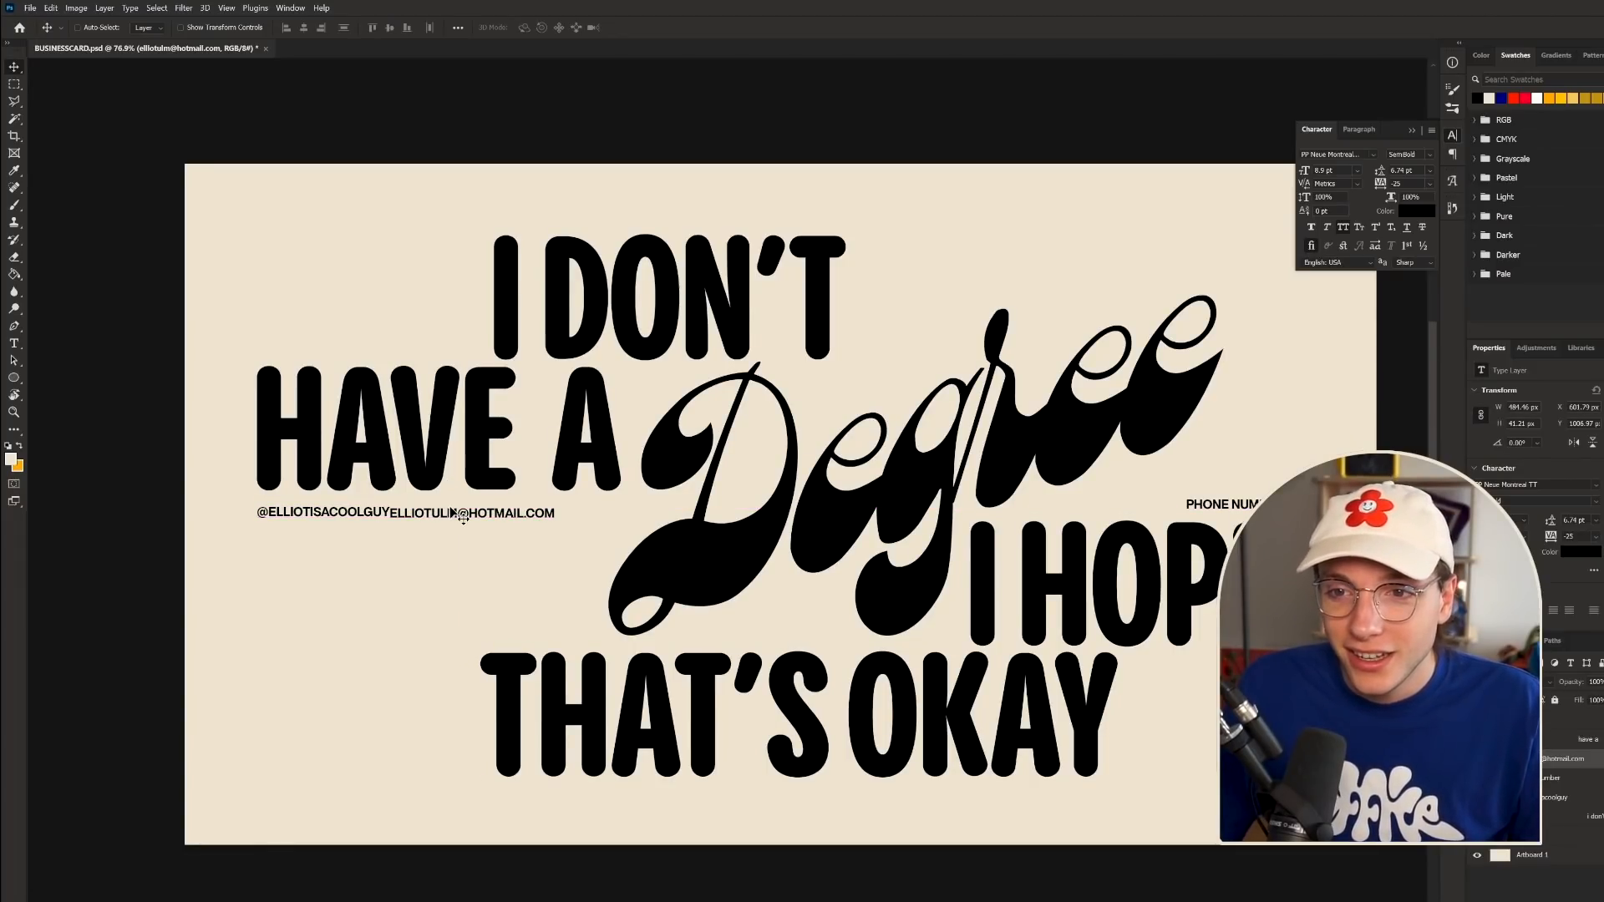
pyautogui.press('Up')
pyautogui.press('Up')
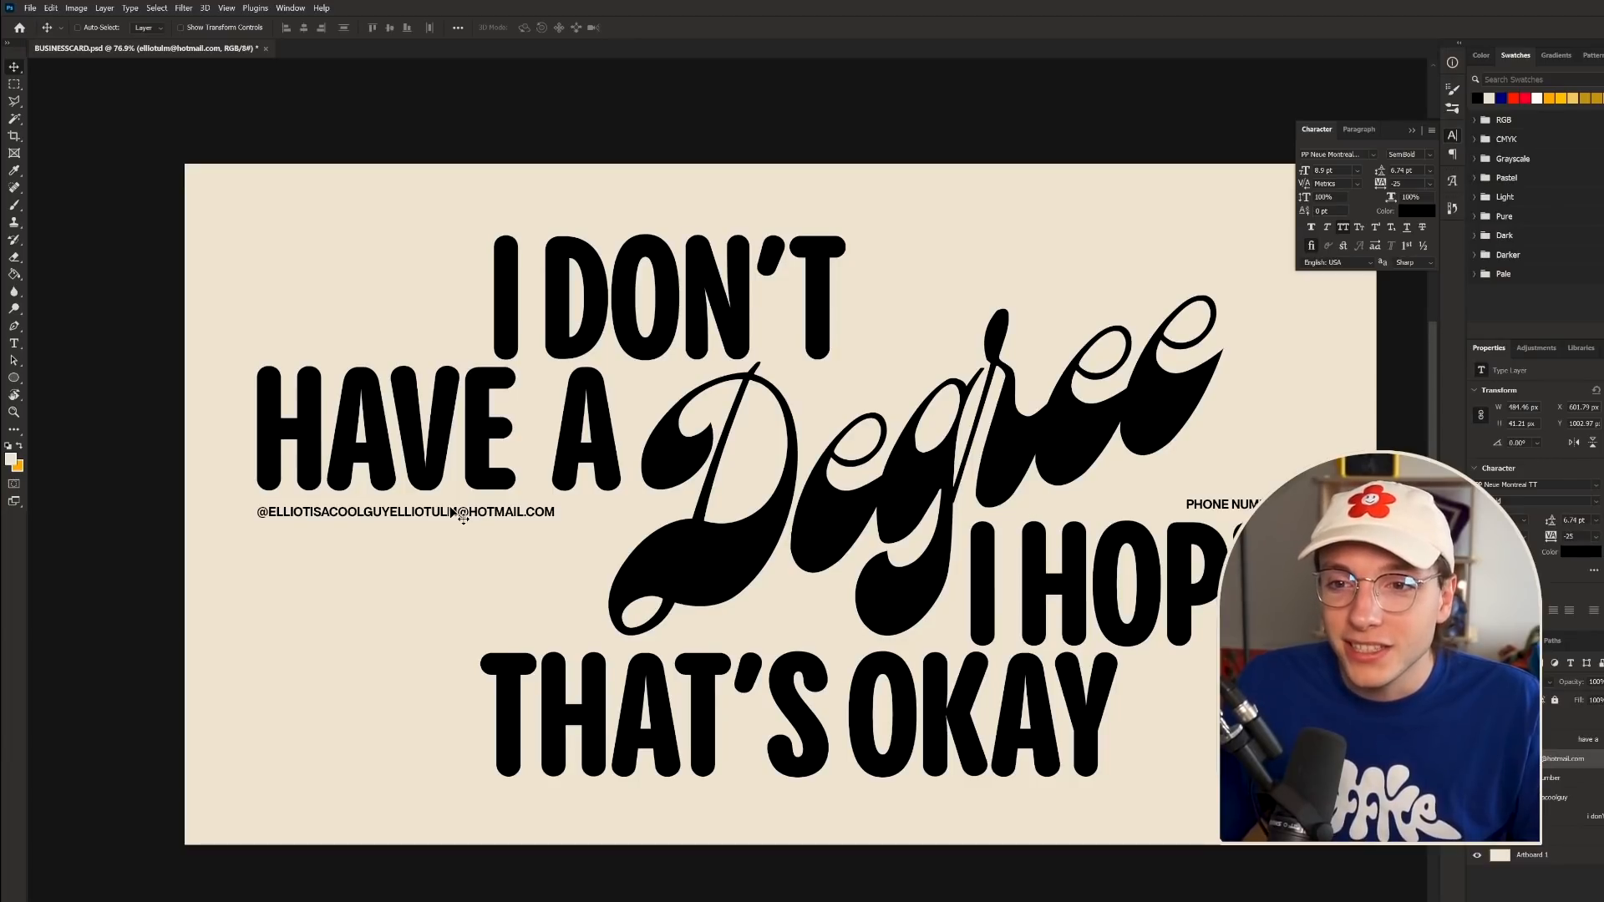
pyautogui.moveTo(452, 516); pyautogui.dragTo(518, 507)
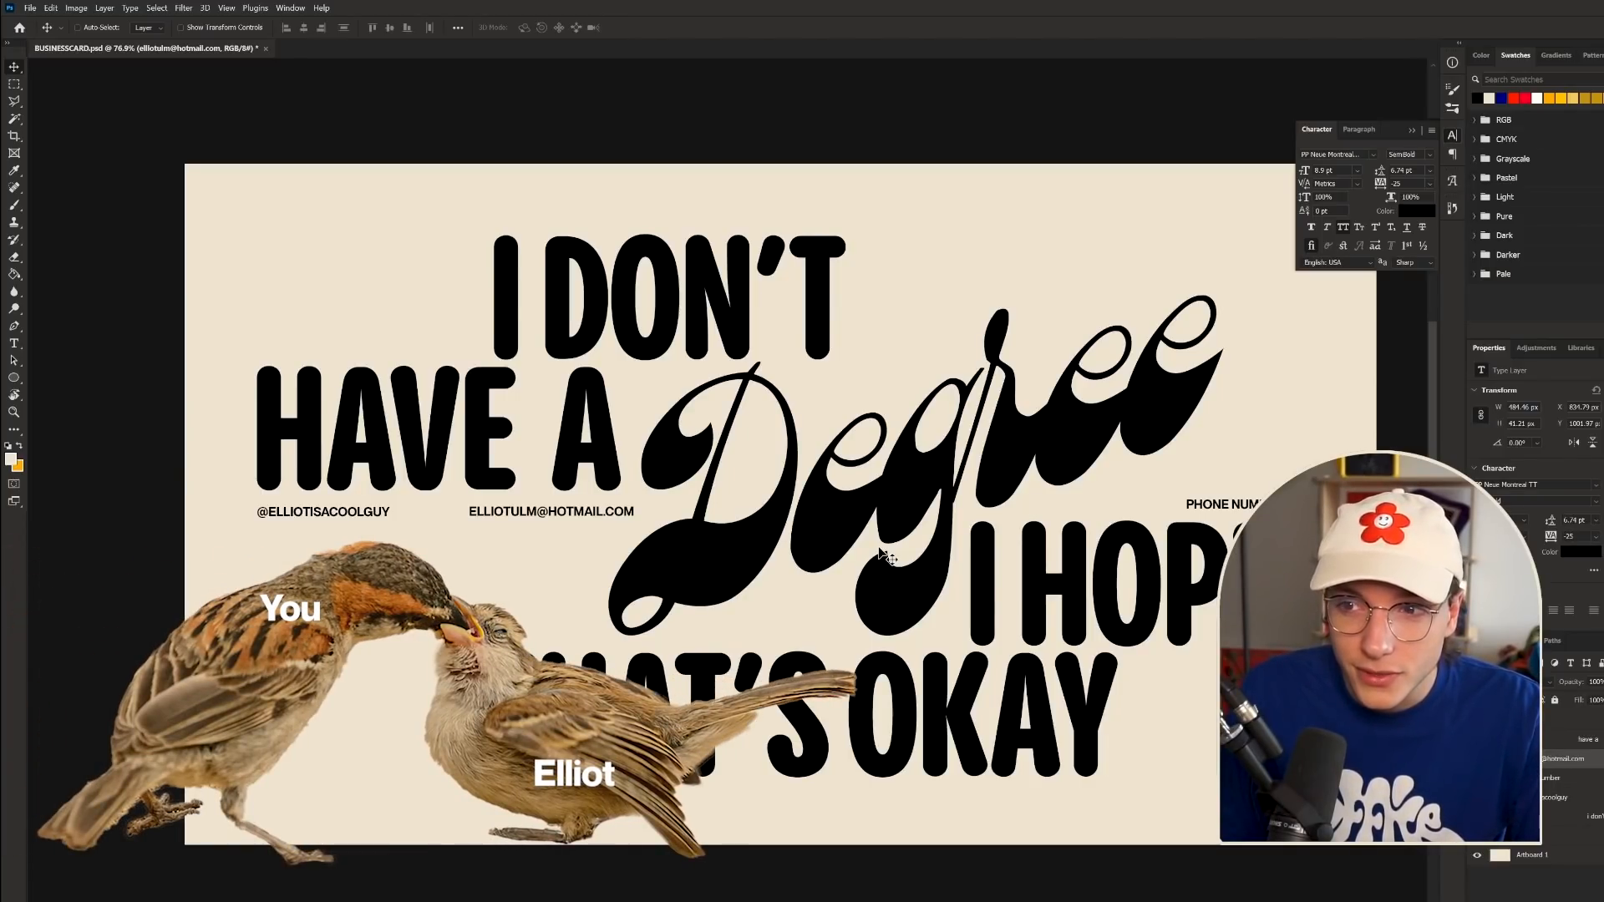
# - Zoom out and back to check the headline and contact row layout on the card
pyautogui.scroll(-5, 882, 552)
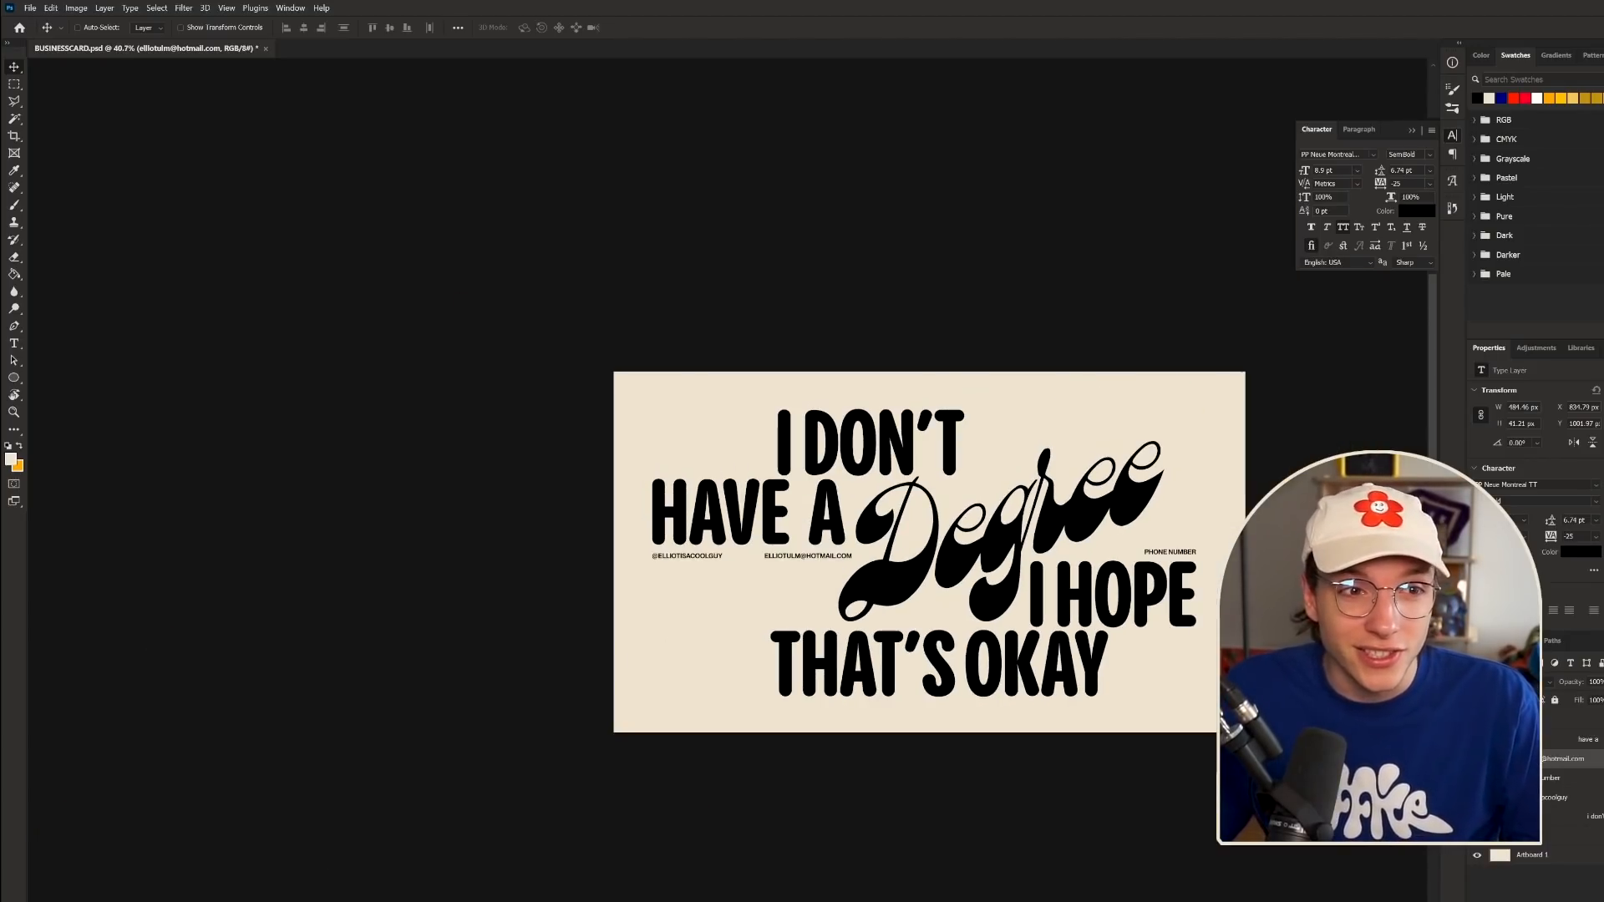
pyautogui.scroll(2, 731, 489)
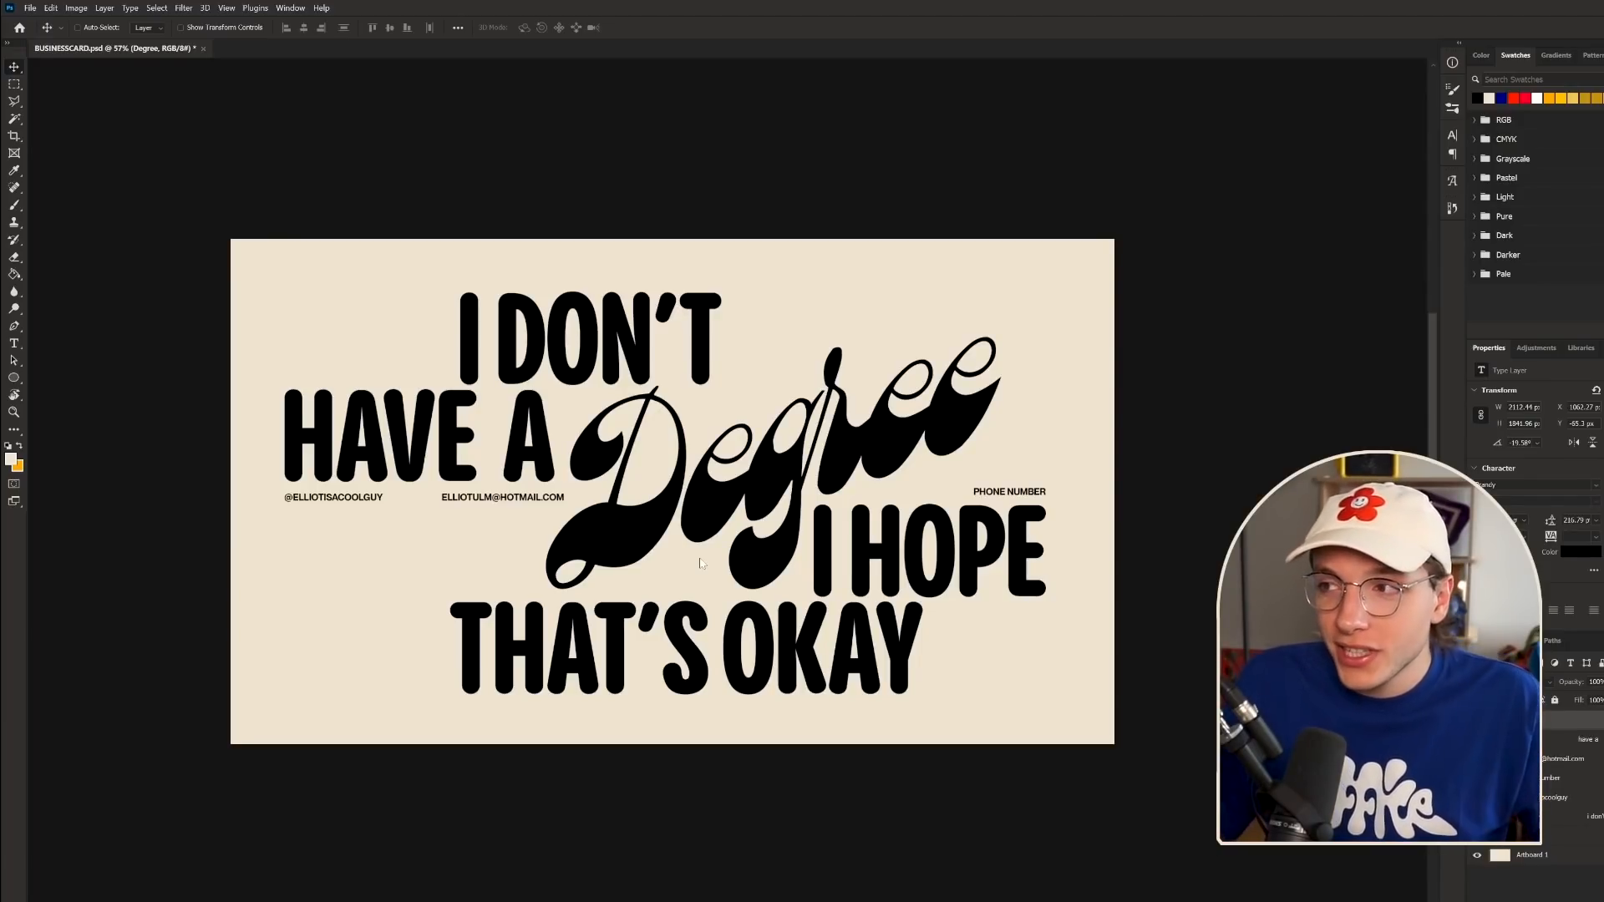
# - Place the orange star graphic from Libraries onto the card, shrunk and centred
pyautogui.click(1579, 348)
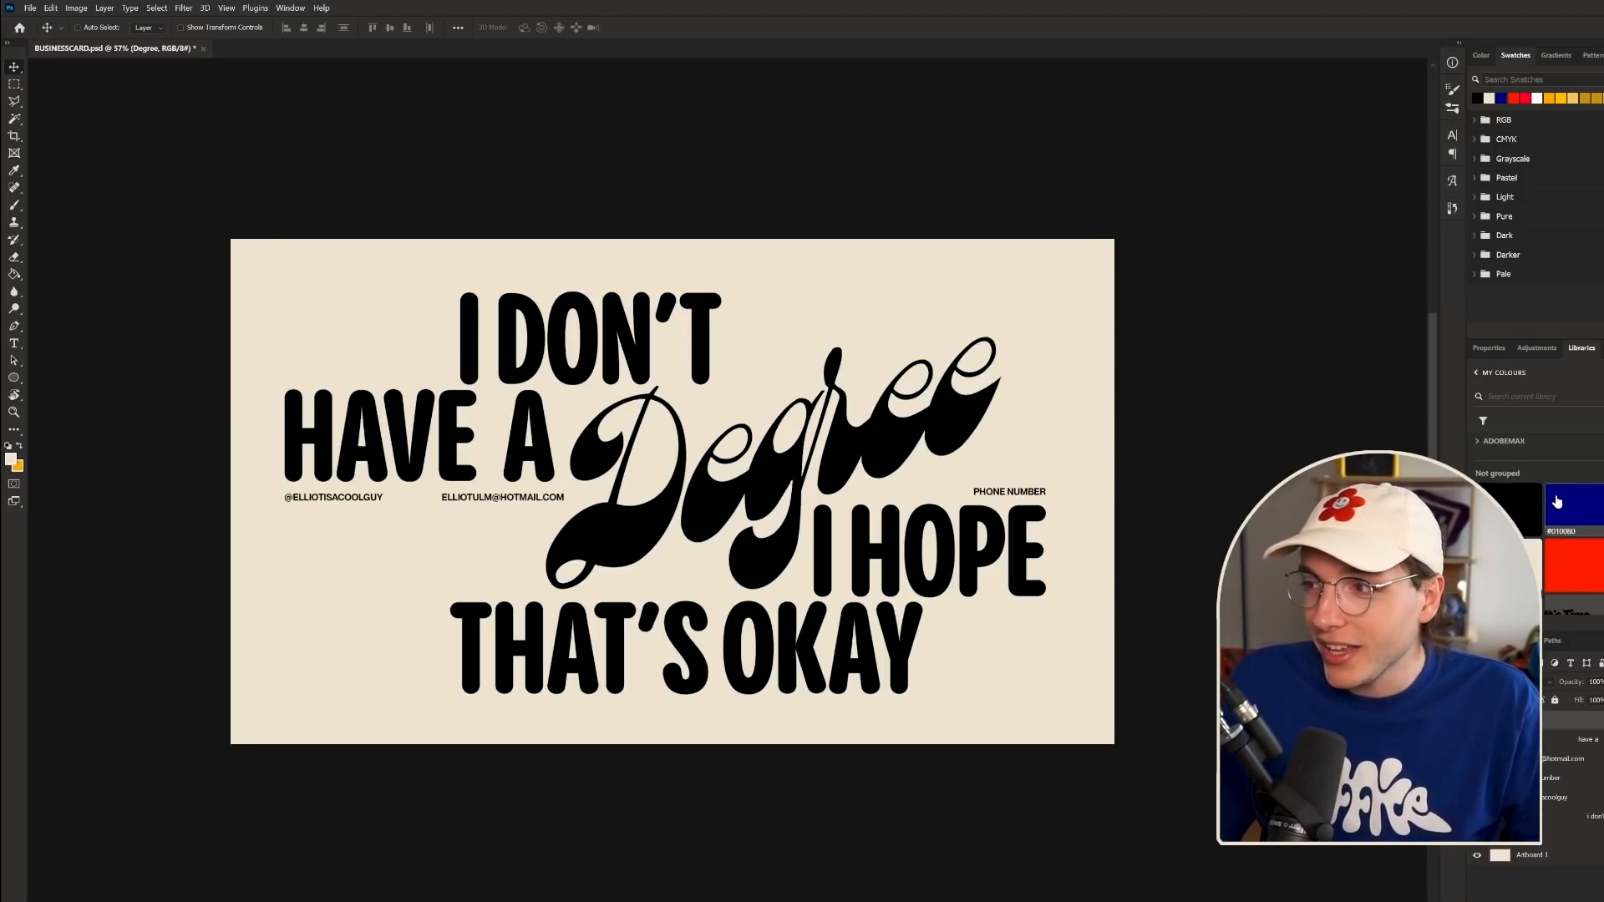
pyautogui.moveTo(638, 526); pyautogui.dragTo(637, 520)
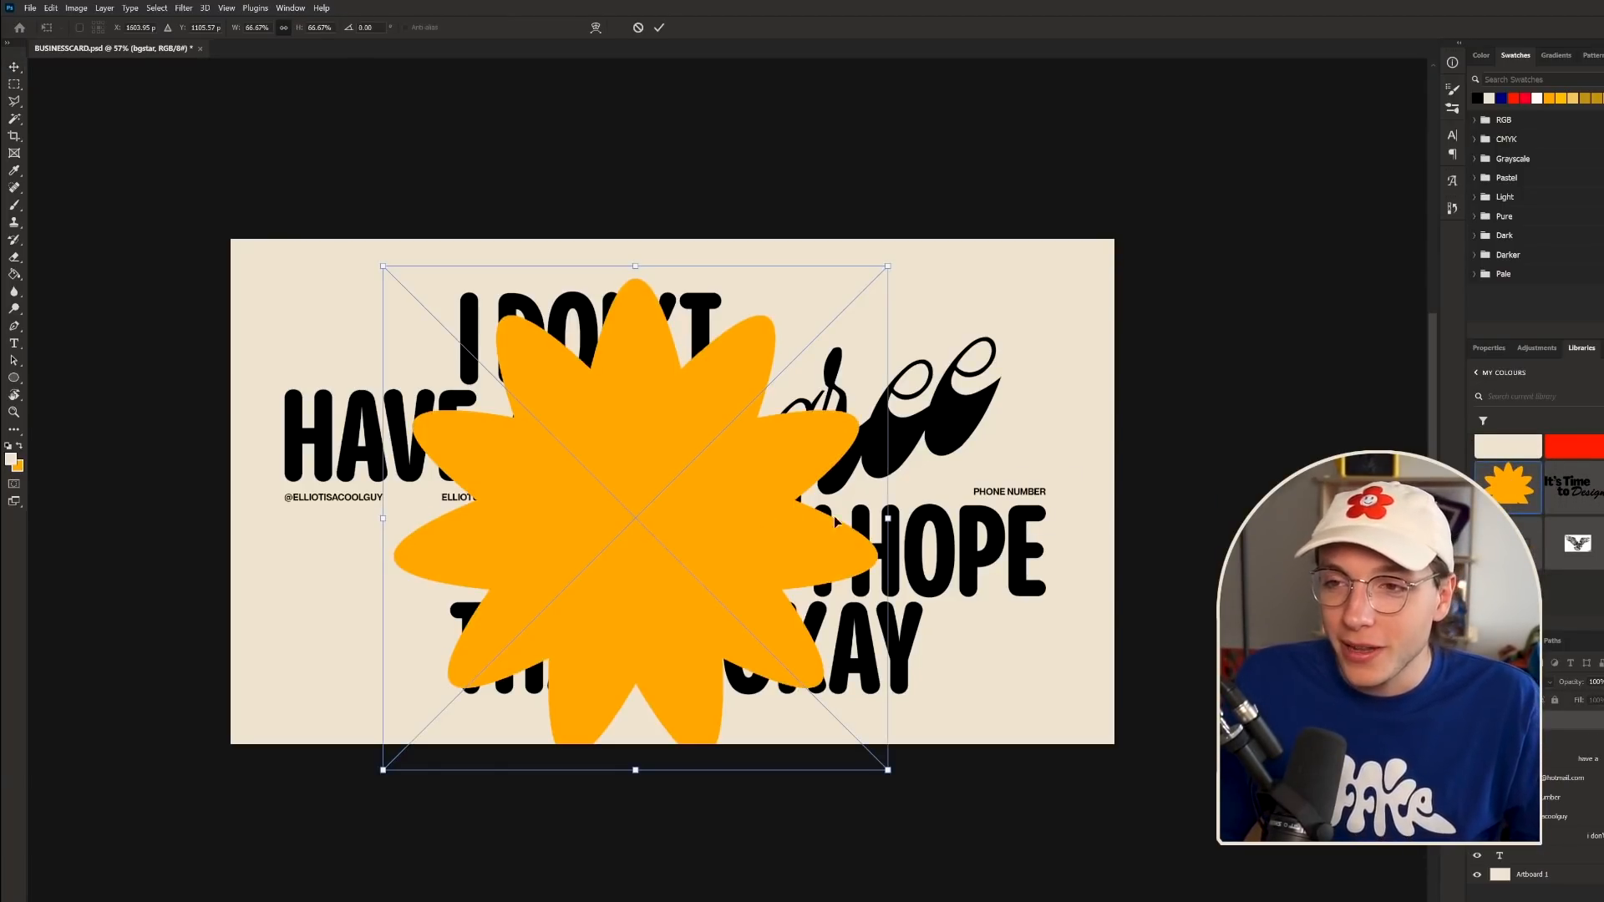
pyautogui.moveTo(892, 518); pyautogui.dragTo(824, 518)
pyautogui.moveTo(736, 545); pyautogui.dragTo(770, 526)
pyautogui.press('Return')
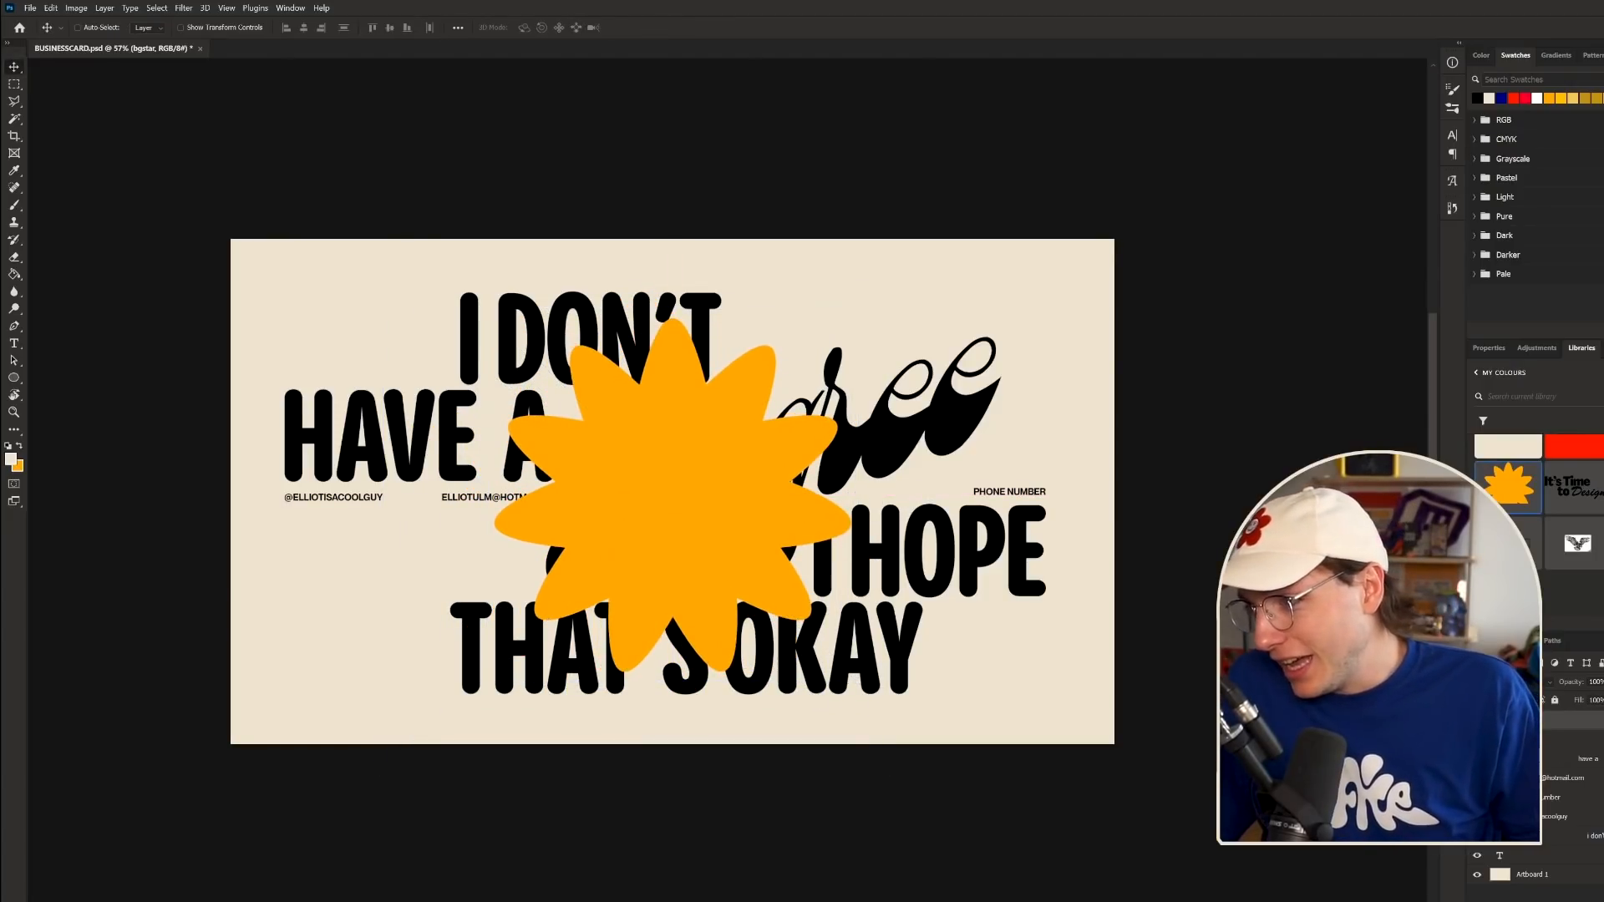
# - Move the star layer behind the text, rotate it about 21 degrees and enlarge slightly
pyautogui.moveTo(1571, 720); pyautogui.dragTo(1542, 866)
pyautogui.scroll(-8, 708, 589)
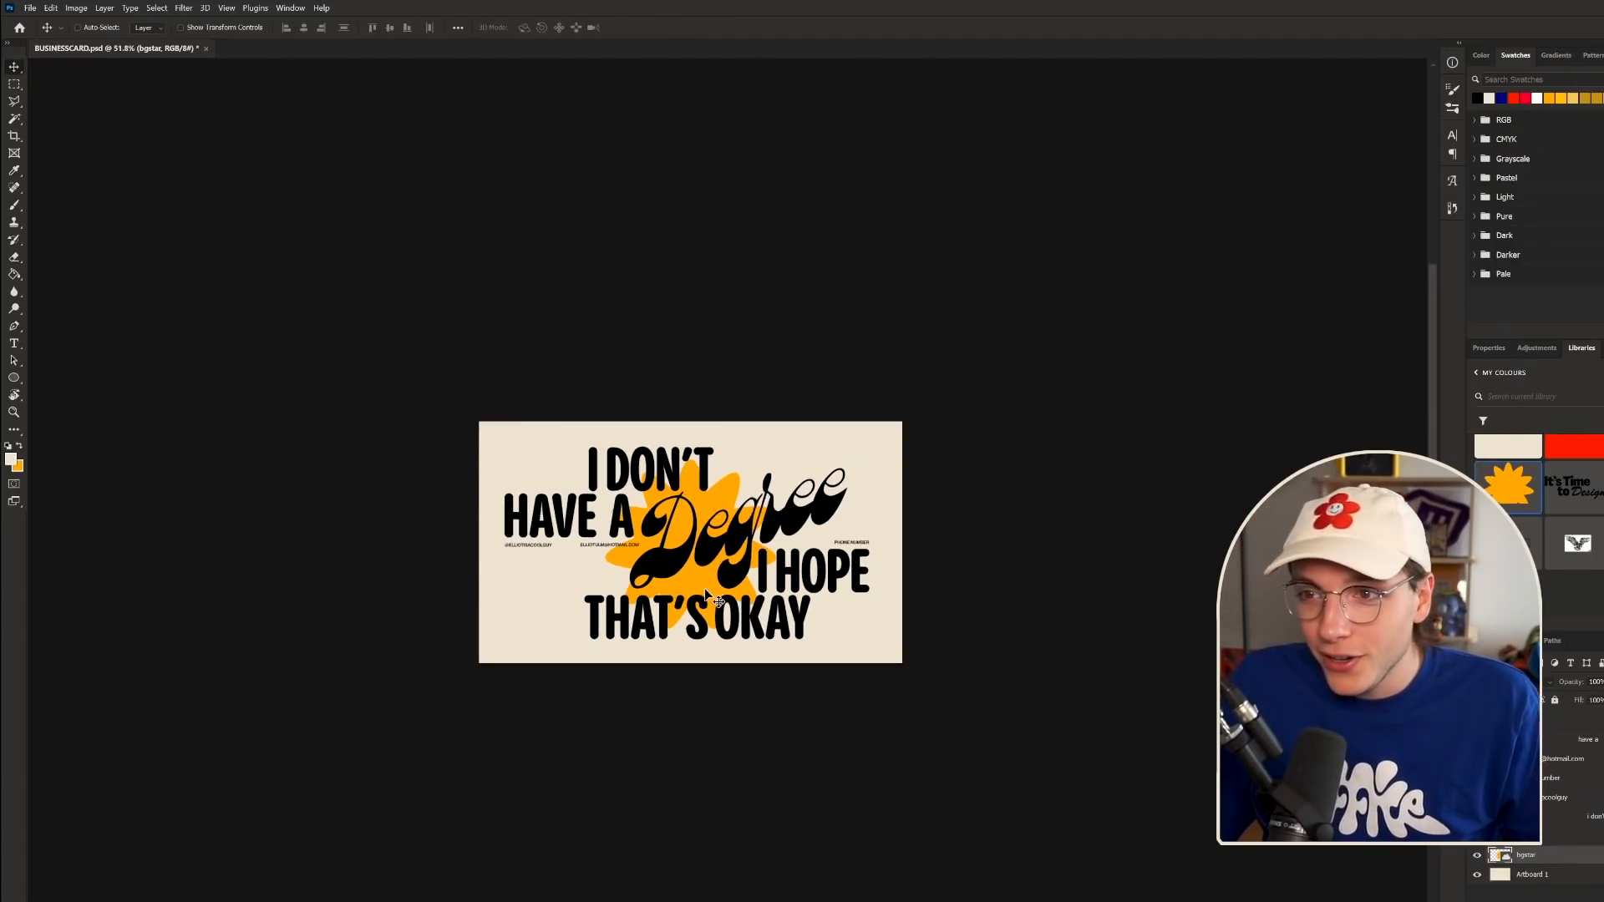
pyautogui.scroll(8, 720, 600)
pyautogui.hotkey('ctrl', 't')
pyautogui.moveTo(903, 258); pyautogui.dragTo(1031, 296)
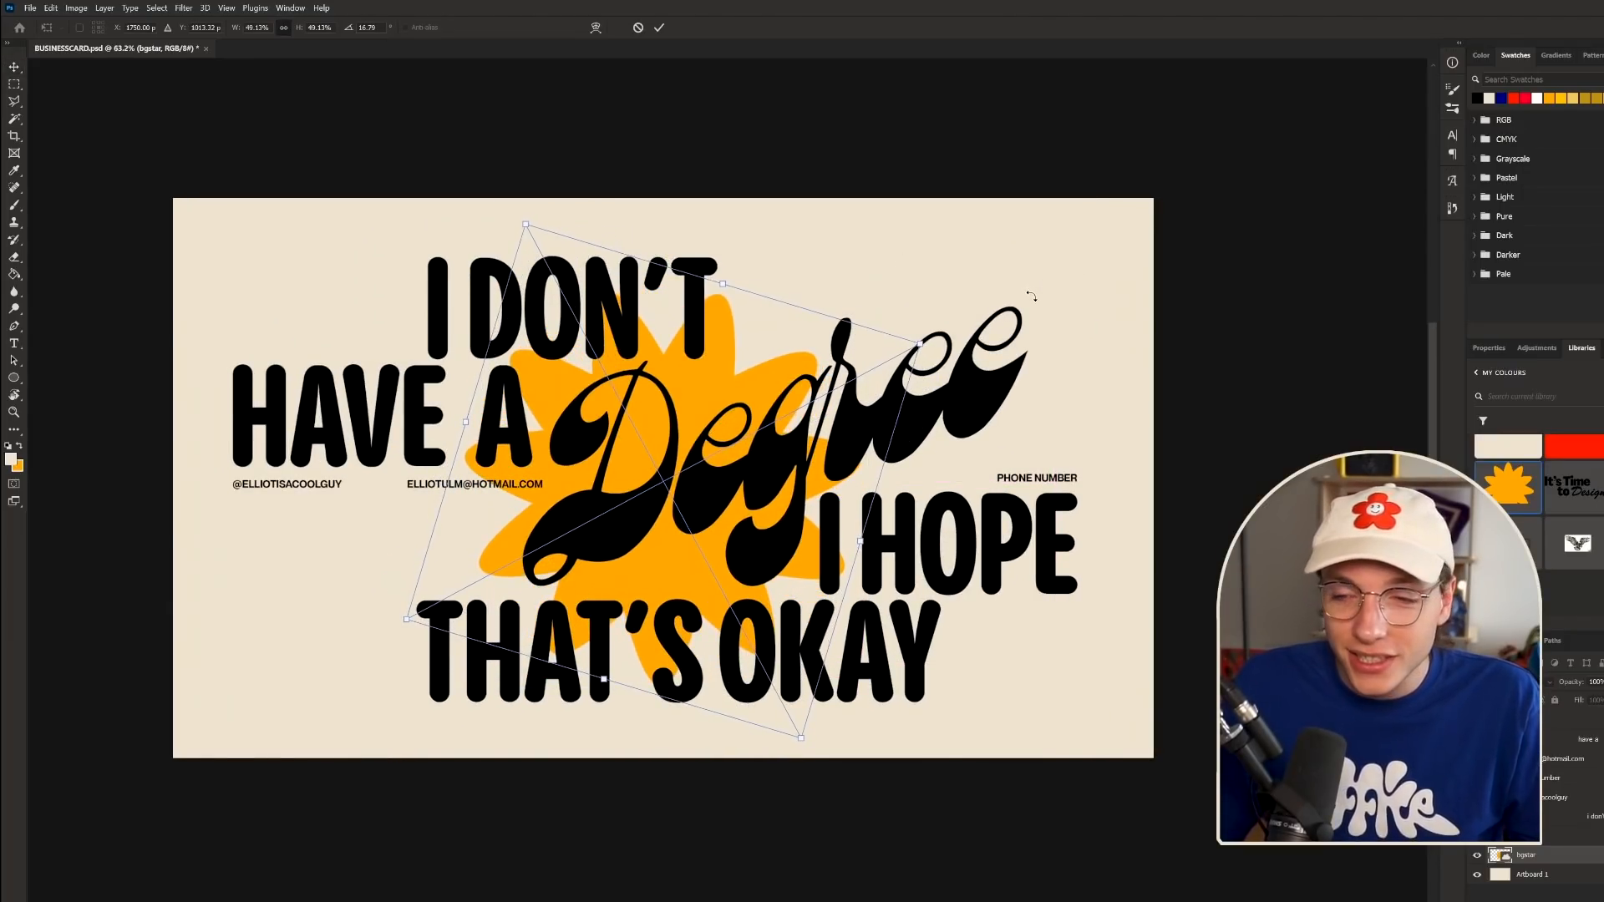
pyautogui.keyDown('alt'); pyautogui.click(871, 548); pyautogui.keyUp('alt')
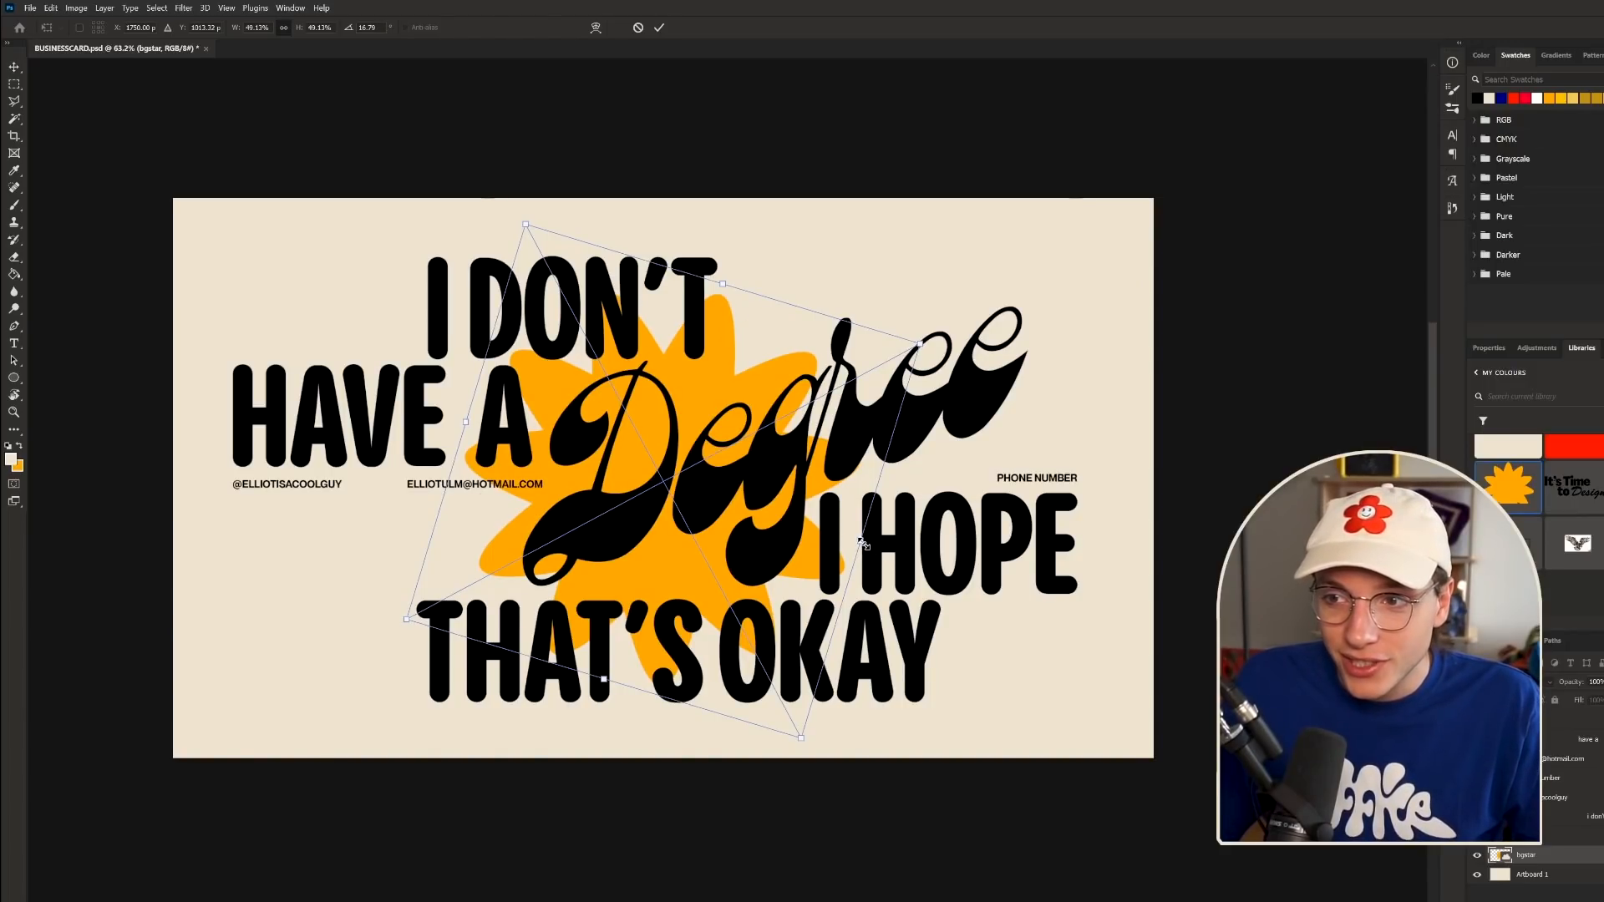
pyautogui.moveTo(865, 544)
pyautogui.mouseDown()
pyautogui.moveTo(907, 545)
pyautogui.moveTo(869, 553)
pyautogui.mouseUp()
# - Commit the star's rotation and scaling, then switch to the Ellipse tool
pyautogui.press('Return')
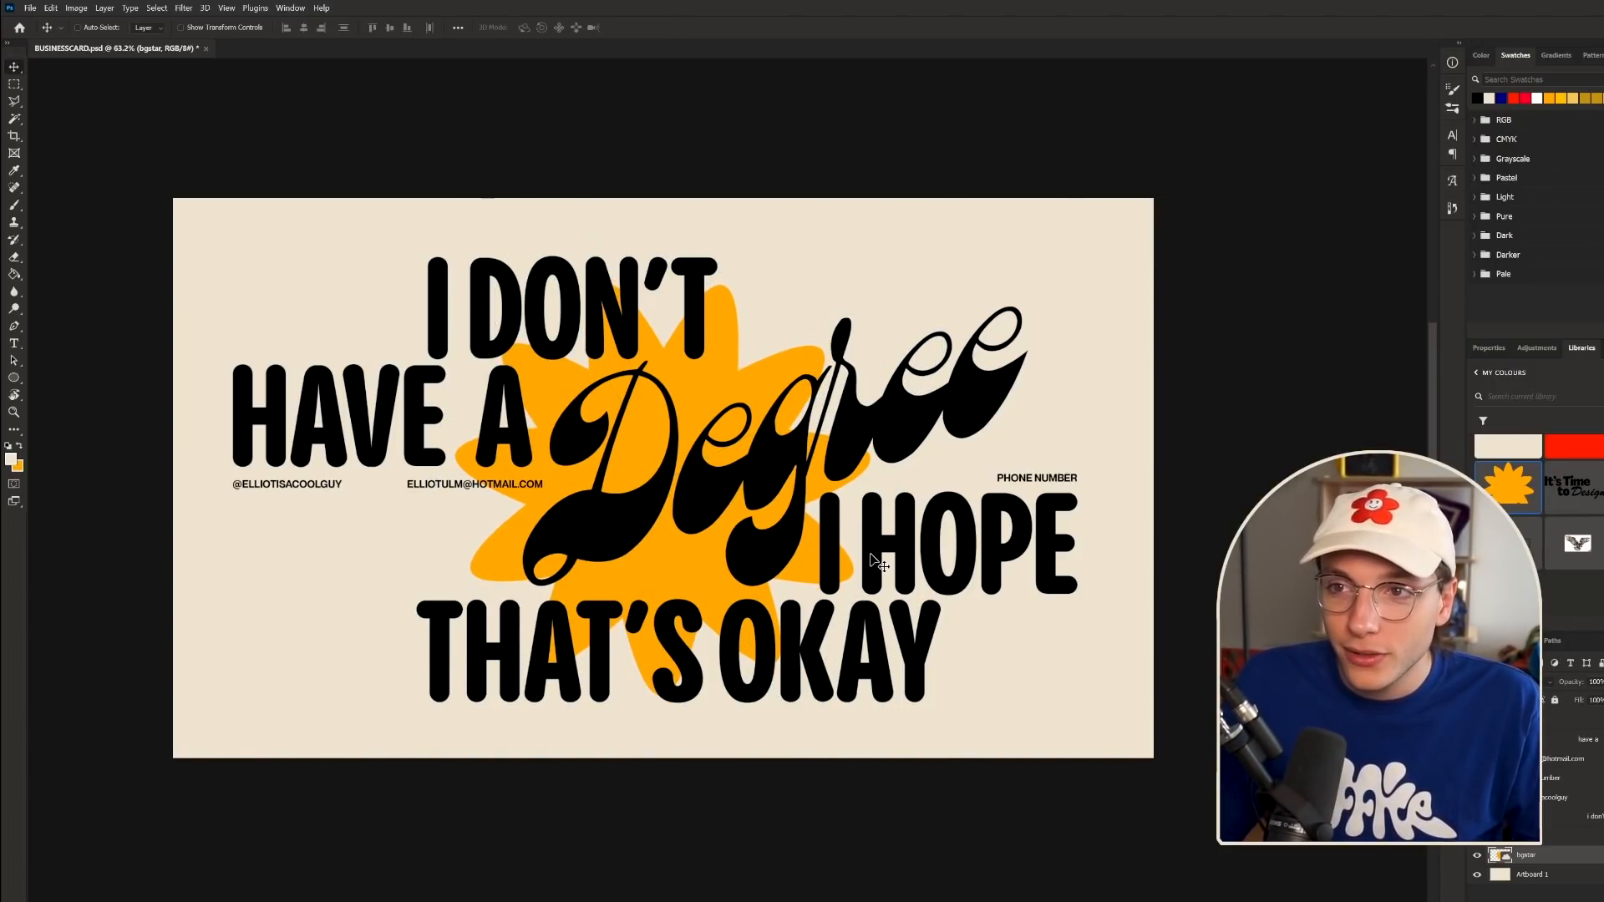
pyautogui.scroll(-7, 959, 640)
pyautogui.scroll(6, 955, 682)
pyautogui.scroll(-3, 959, 690)
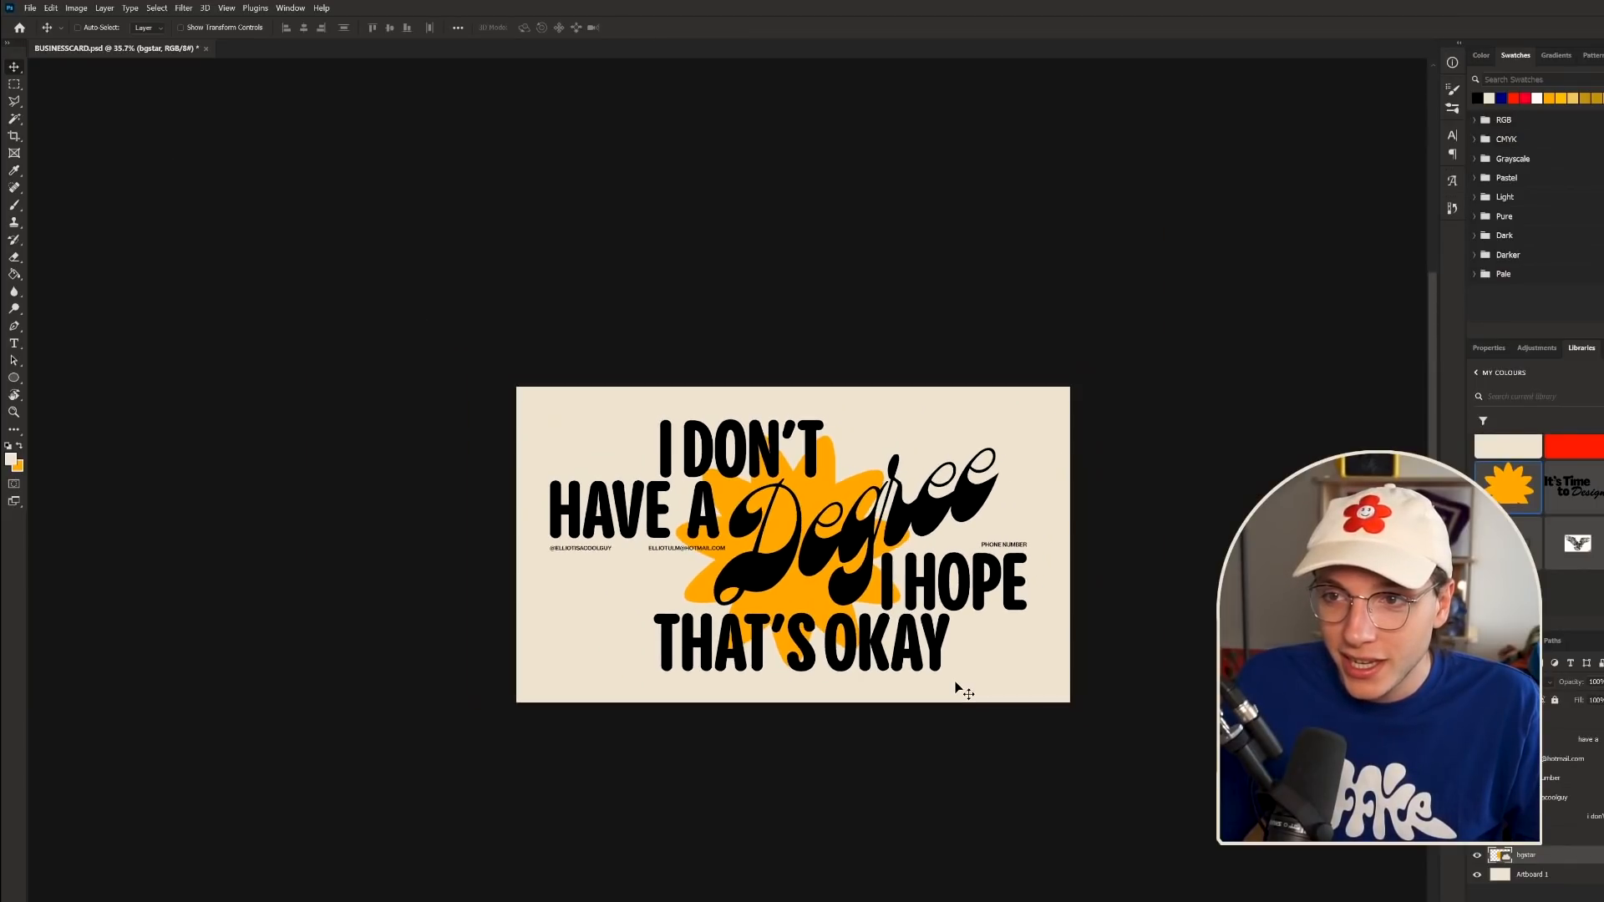
pyautogui.scroll(3, 1025, 635)
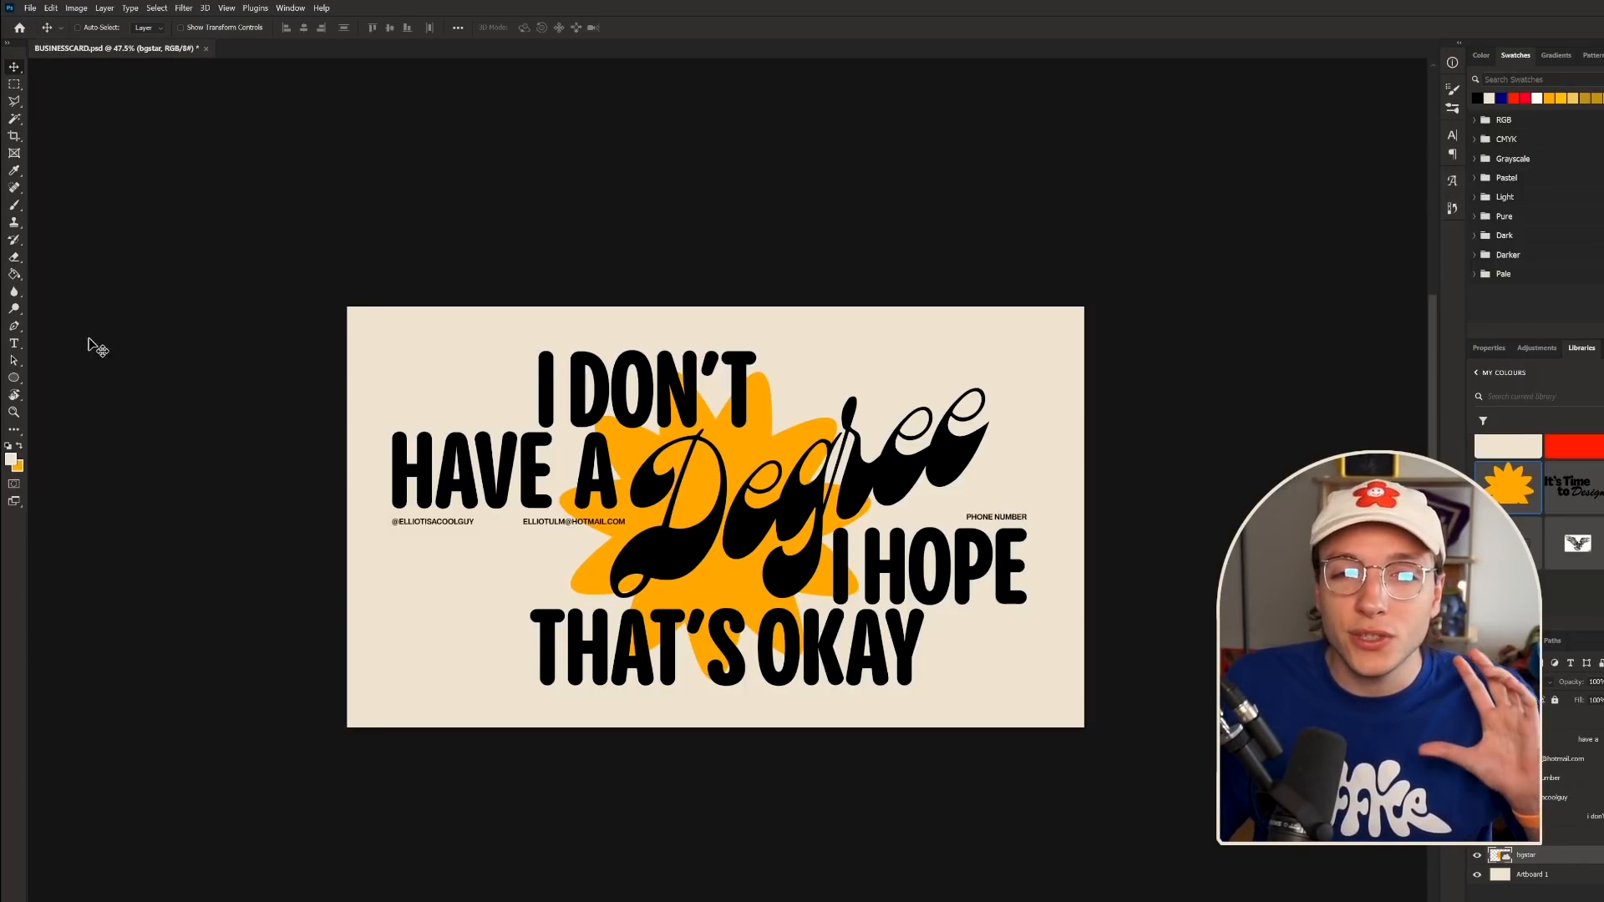
pyautogui.click(15, 378)
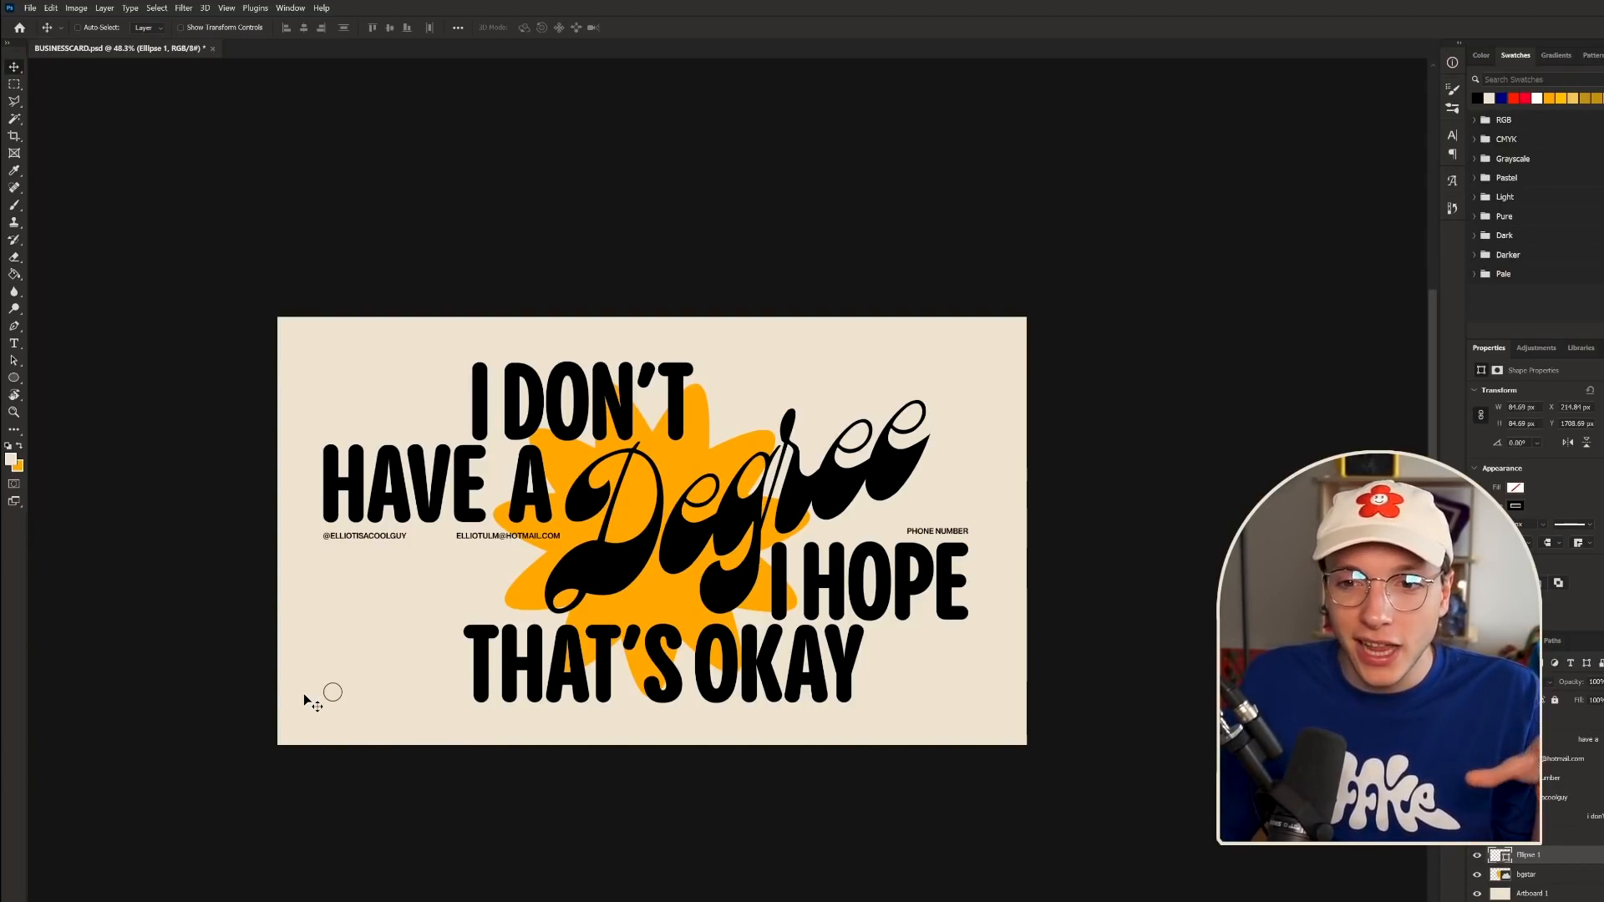
# - Duplicate the small circle twice to form a row of three at the bottom left
pyautogui.scroll(5, 309, 710)
pyautogui.scroll(2, 355, 721)
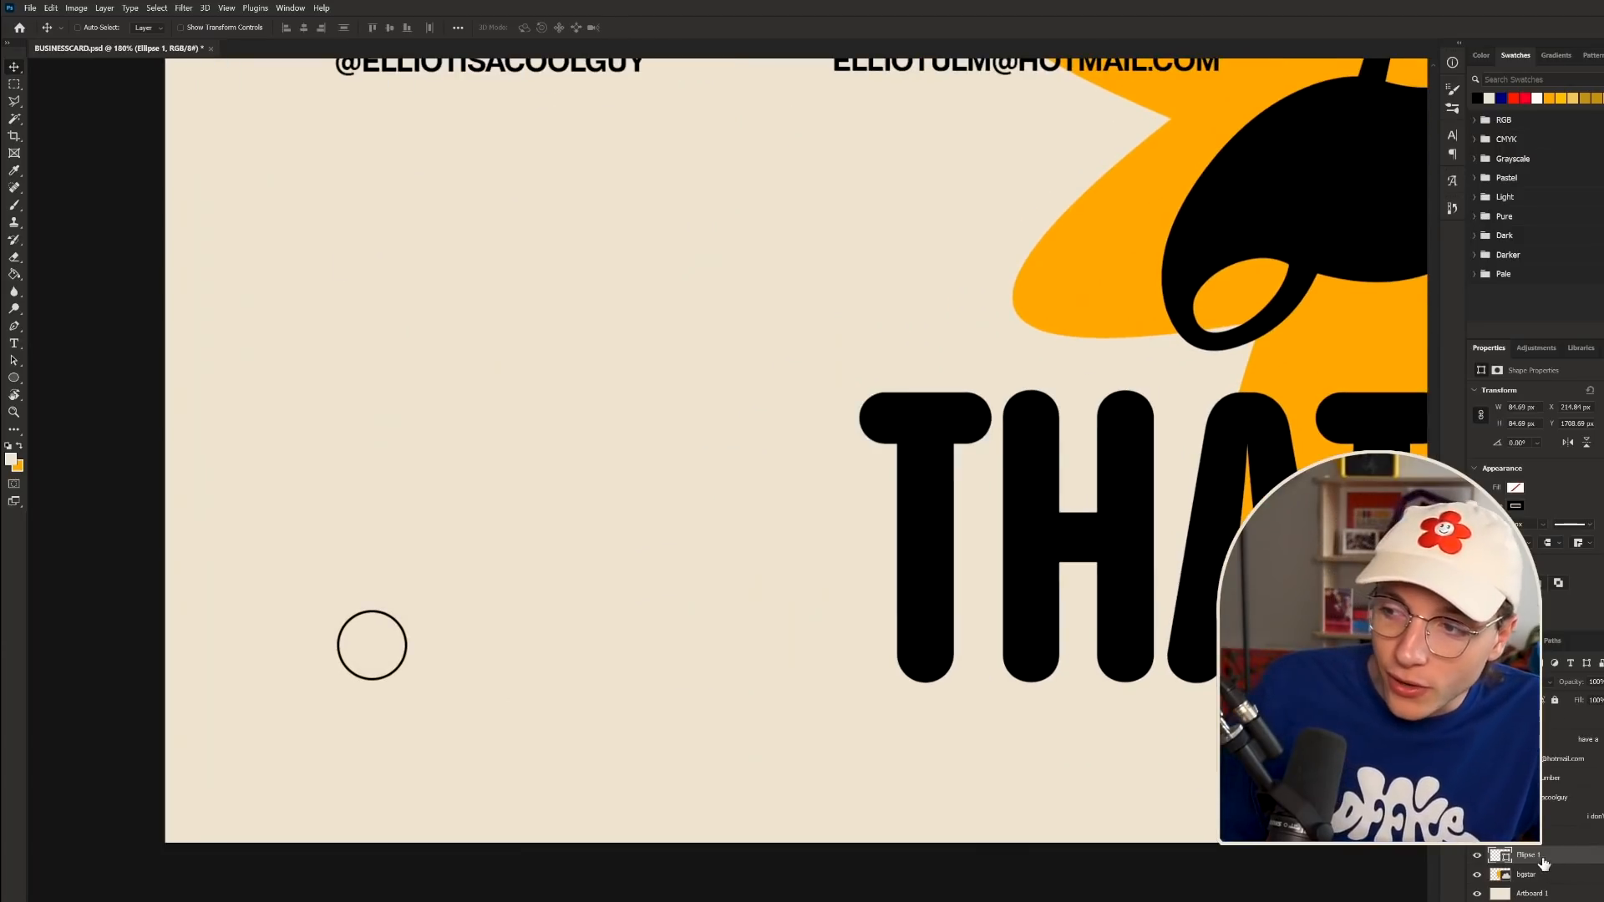
pyautogui.hotkey('ctrl', 'j')
pyautogui.moveTo(351, 742); pyautogui.dragTo(562, 698)
pyautogui.hotkey('ctrl', 'j')
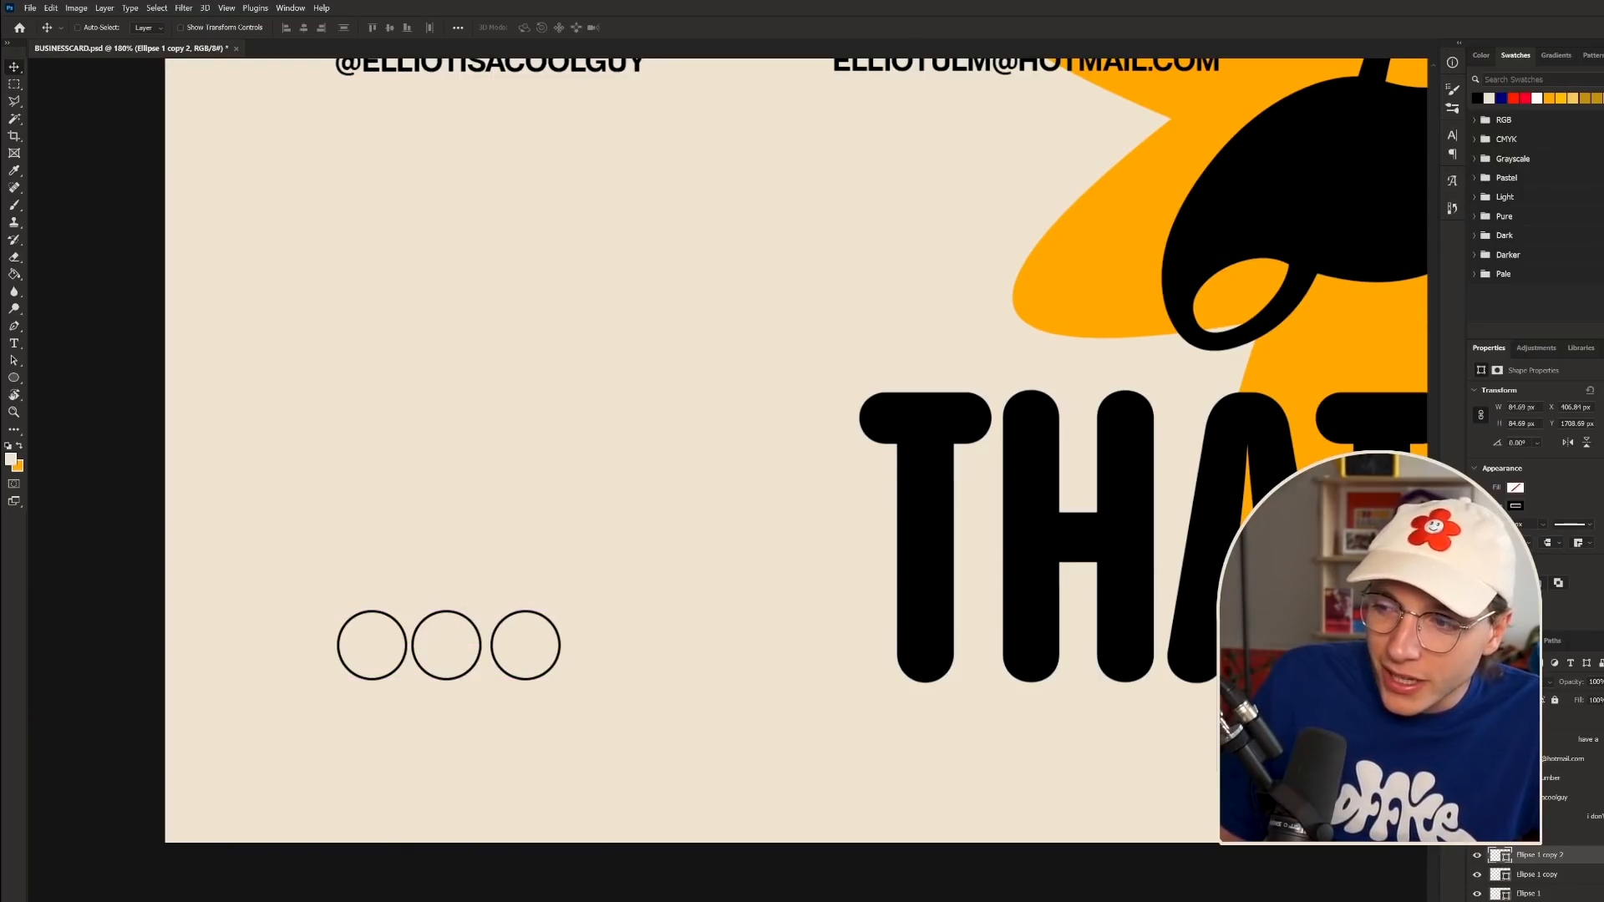
pyautogui.click(1545, 875)
pyautogui.press('Right')
pyautogui.press('Right')
pyautogui.press('Right')
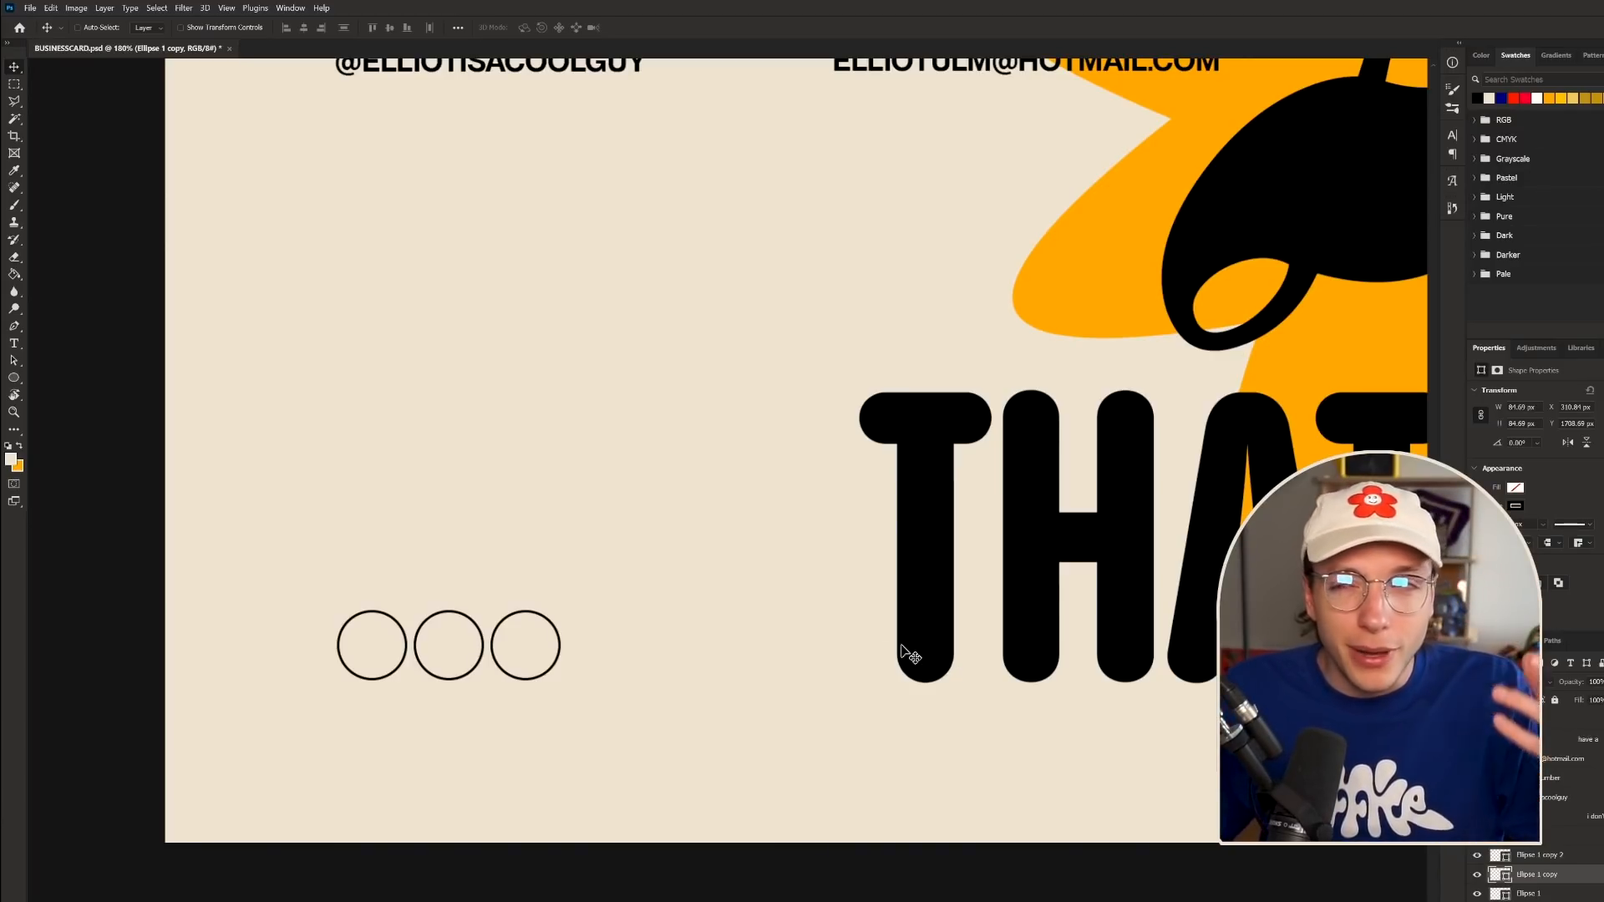
# - Fill the middle circle red and the left circle orange
pyautogui.scroll(-2, 834, 498)
pyautogui.click(1518, 488)
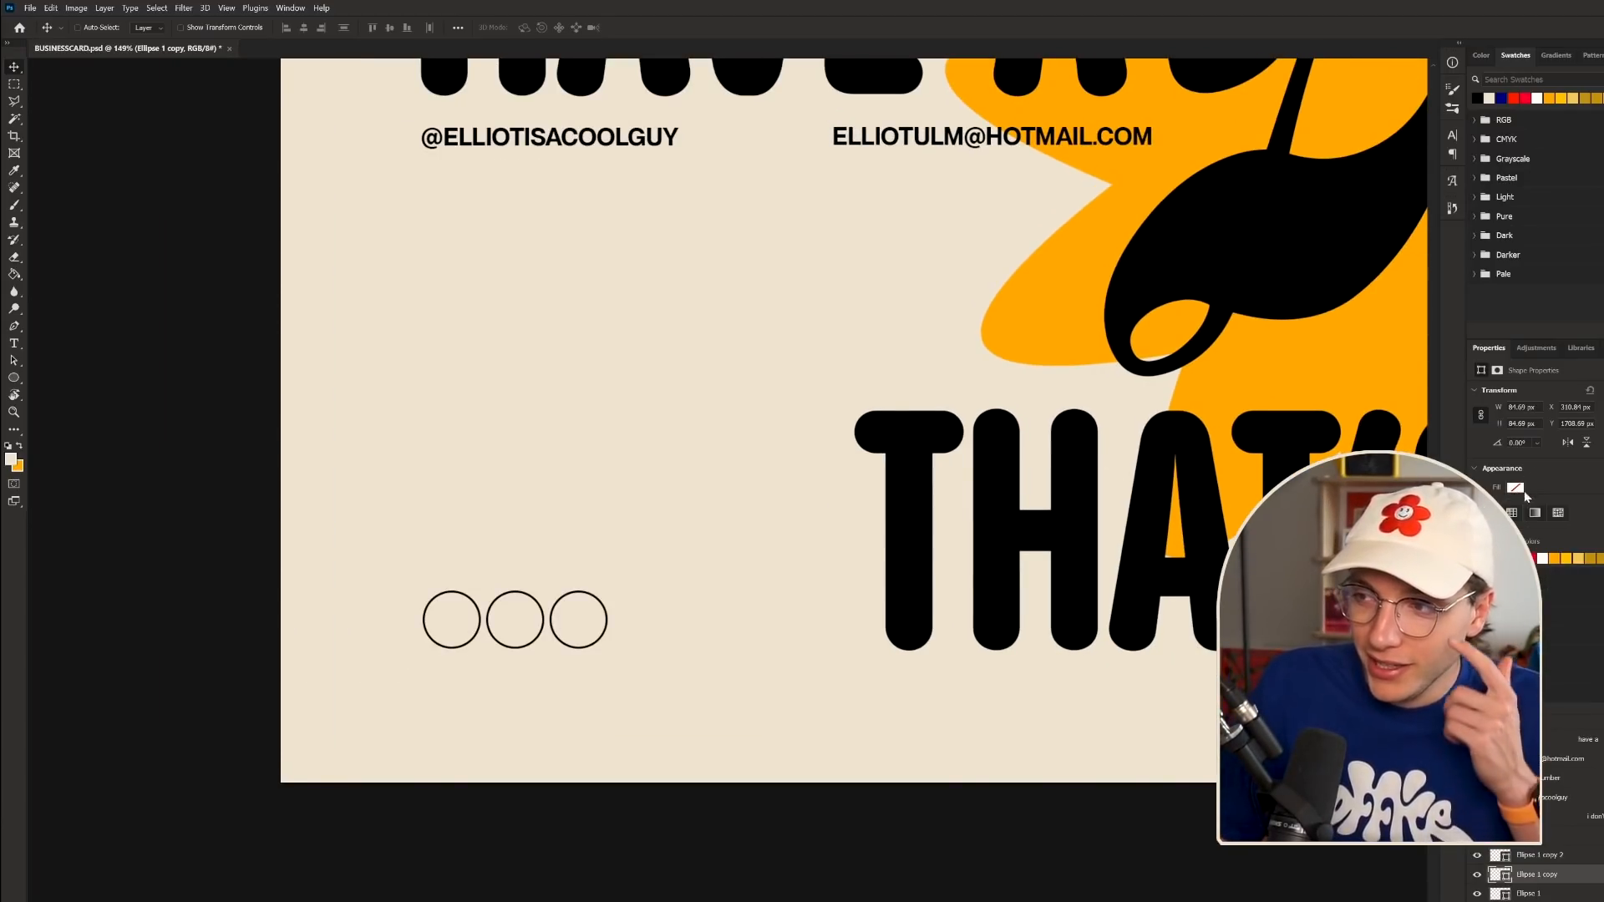
pyautogui.click(1519, 558)
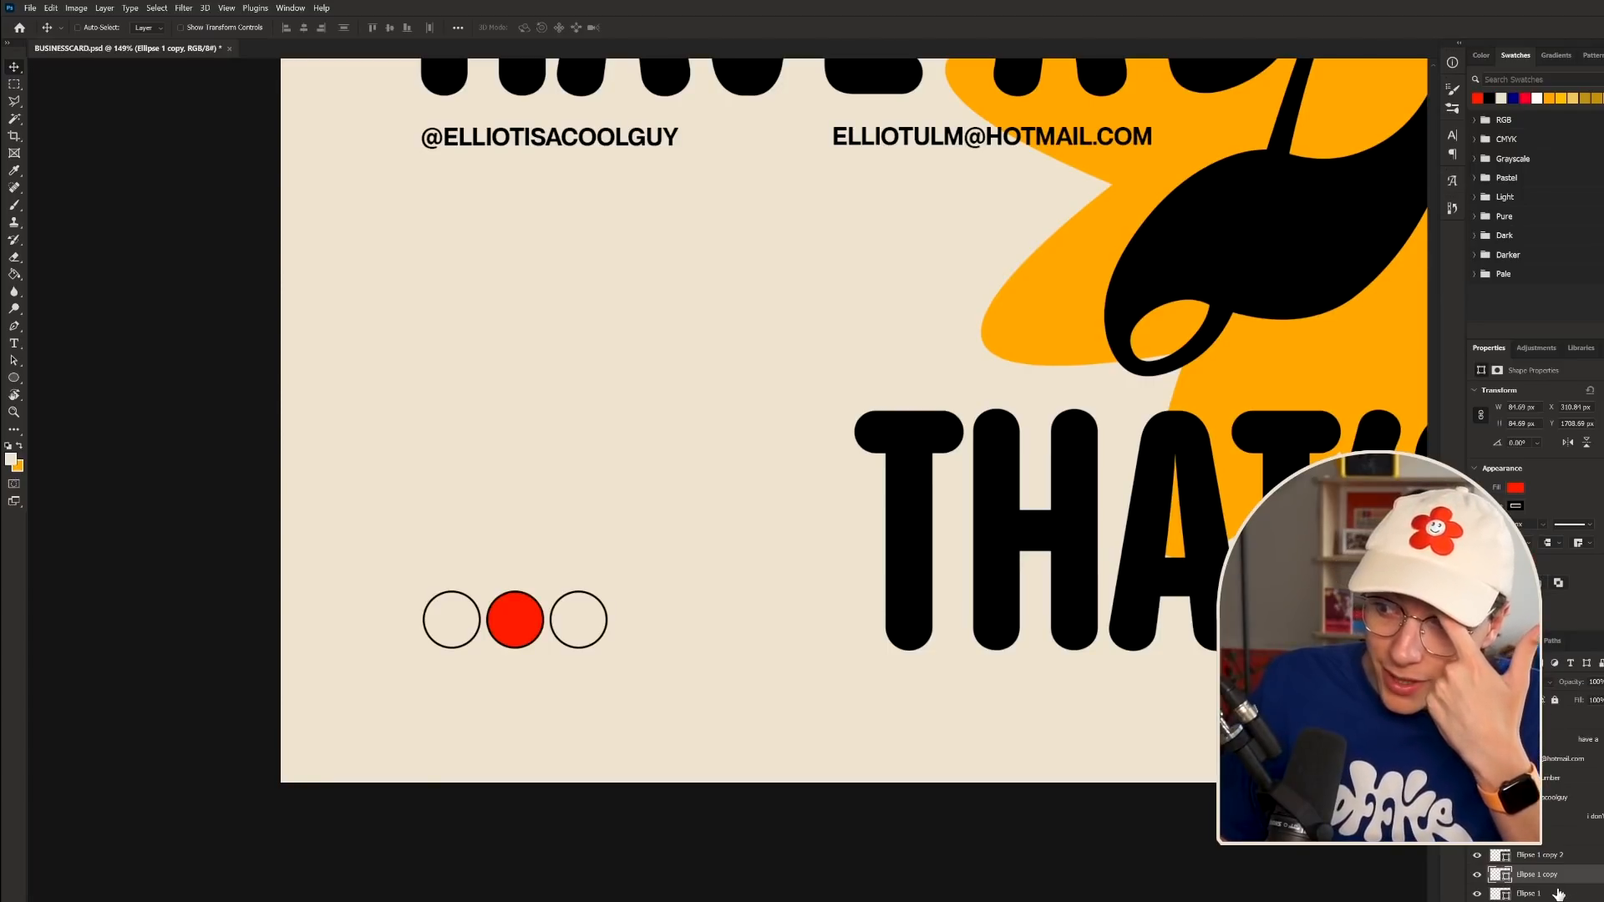
pyautogui.click(1527, 893)
pyautogui.click(1517, 490)
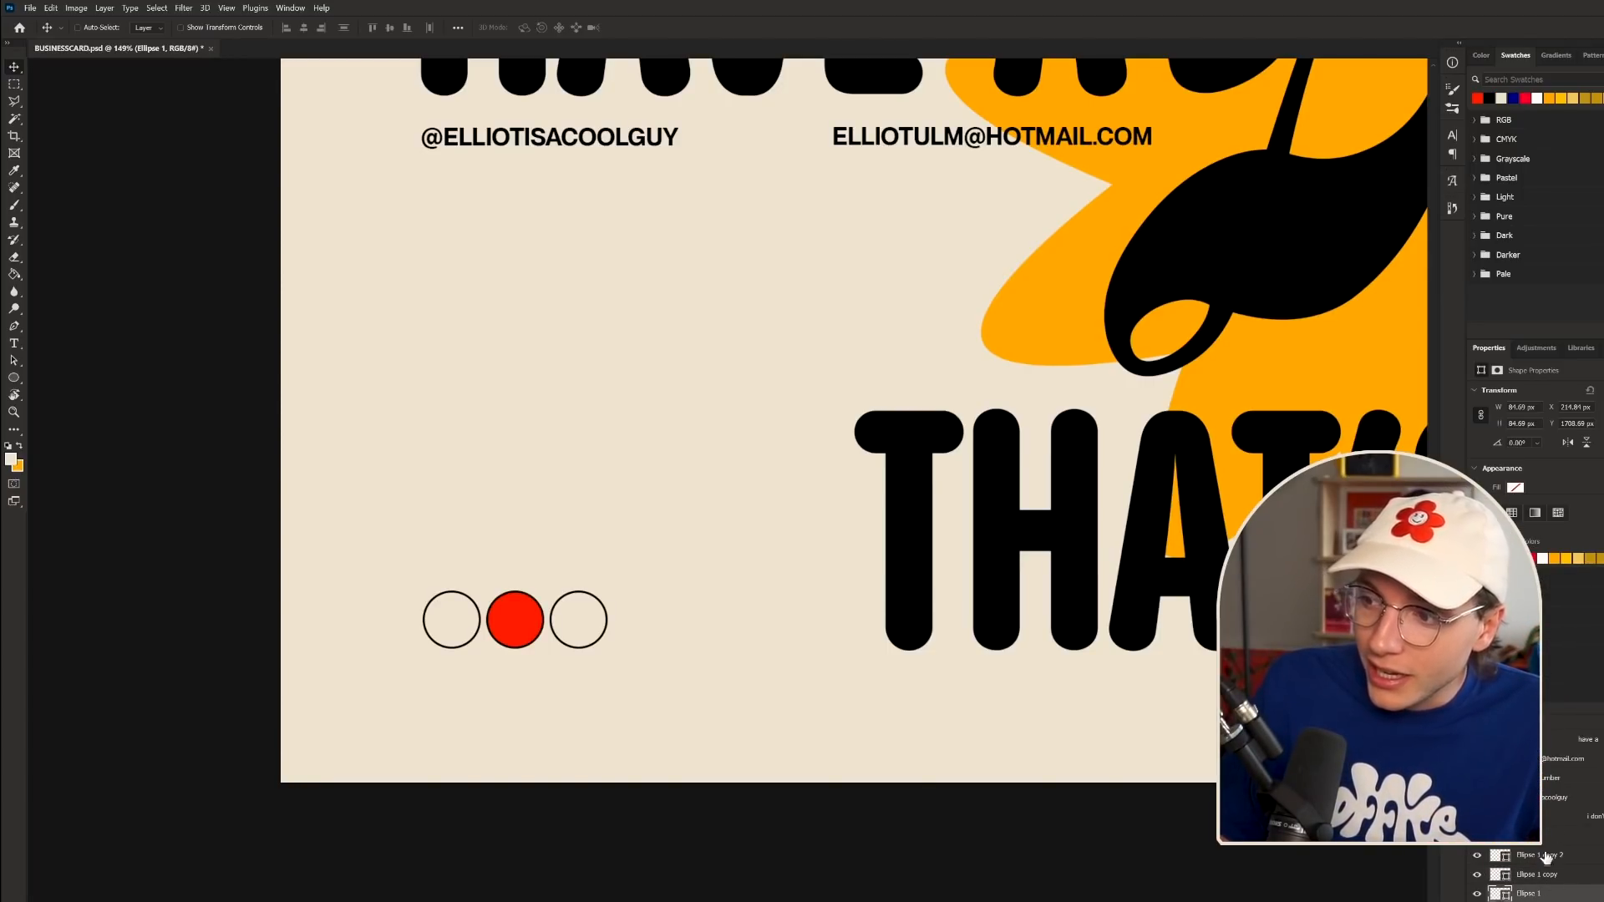
pyautogui.click(1577, 556)
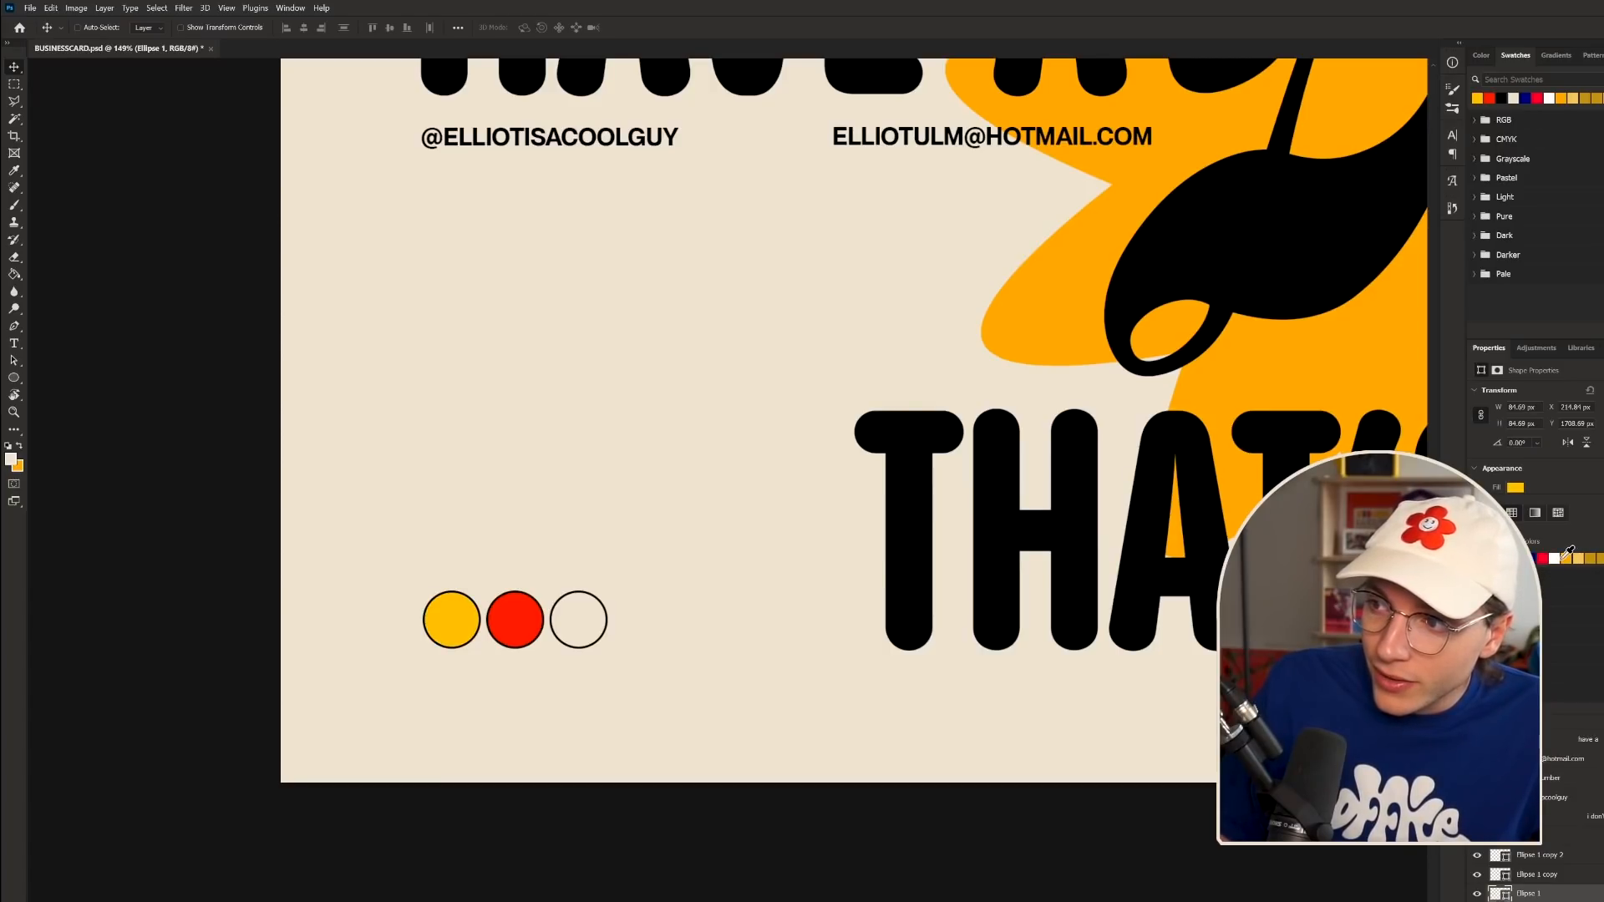
pyautogui.click(1537, 855)
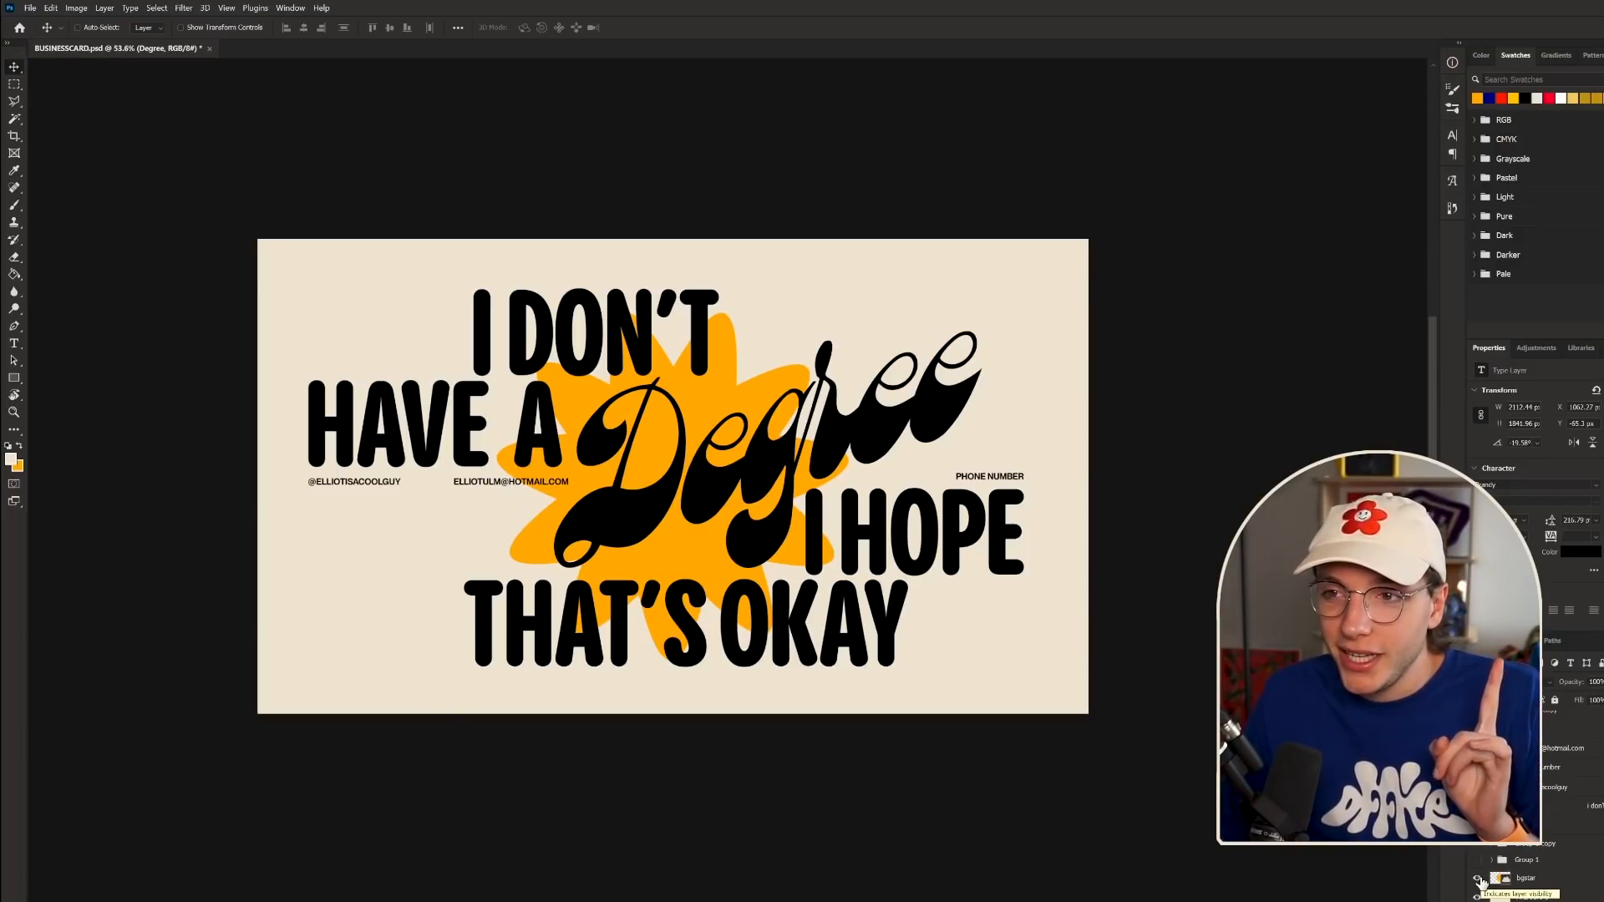
# - Hide the bgstar layer so the orange star disappears from the card
pyautogui.click(1478, 879)
pyautogui.scroll(-3, 535, 468)
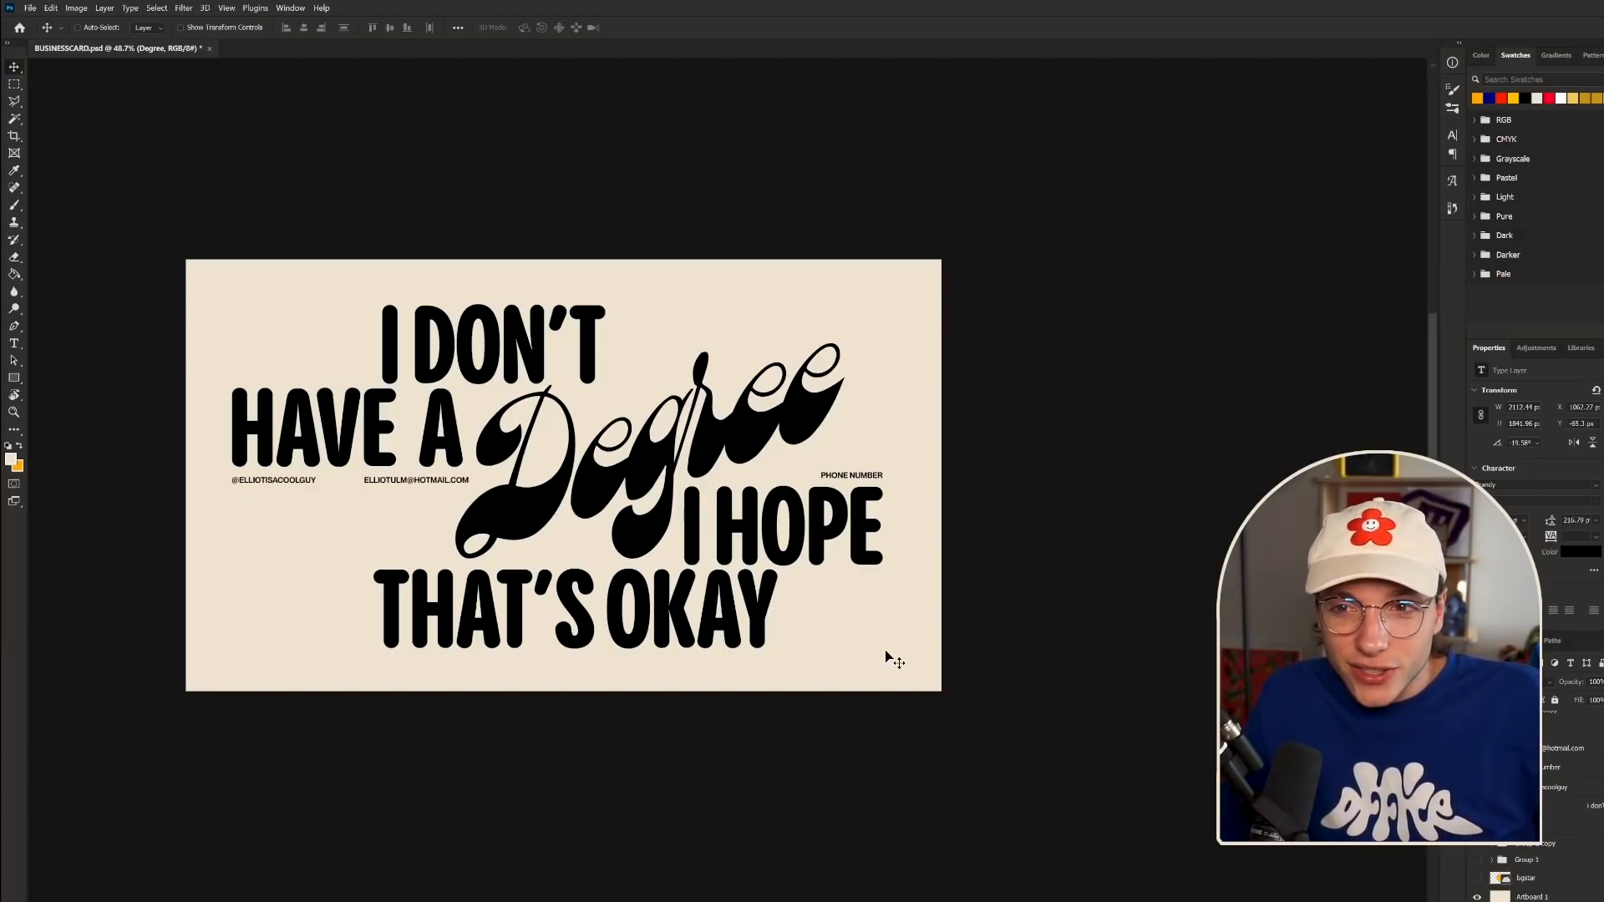
pyautogui.scroll(-6, 664, 752)
pyautogui.scroll(8, 539, 668)
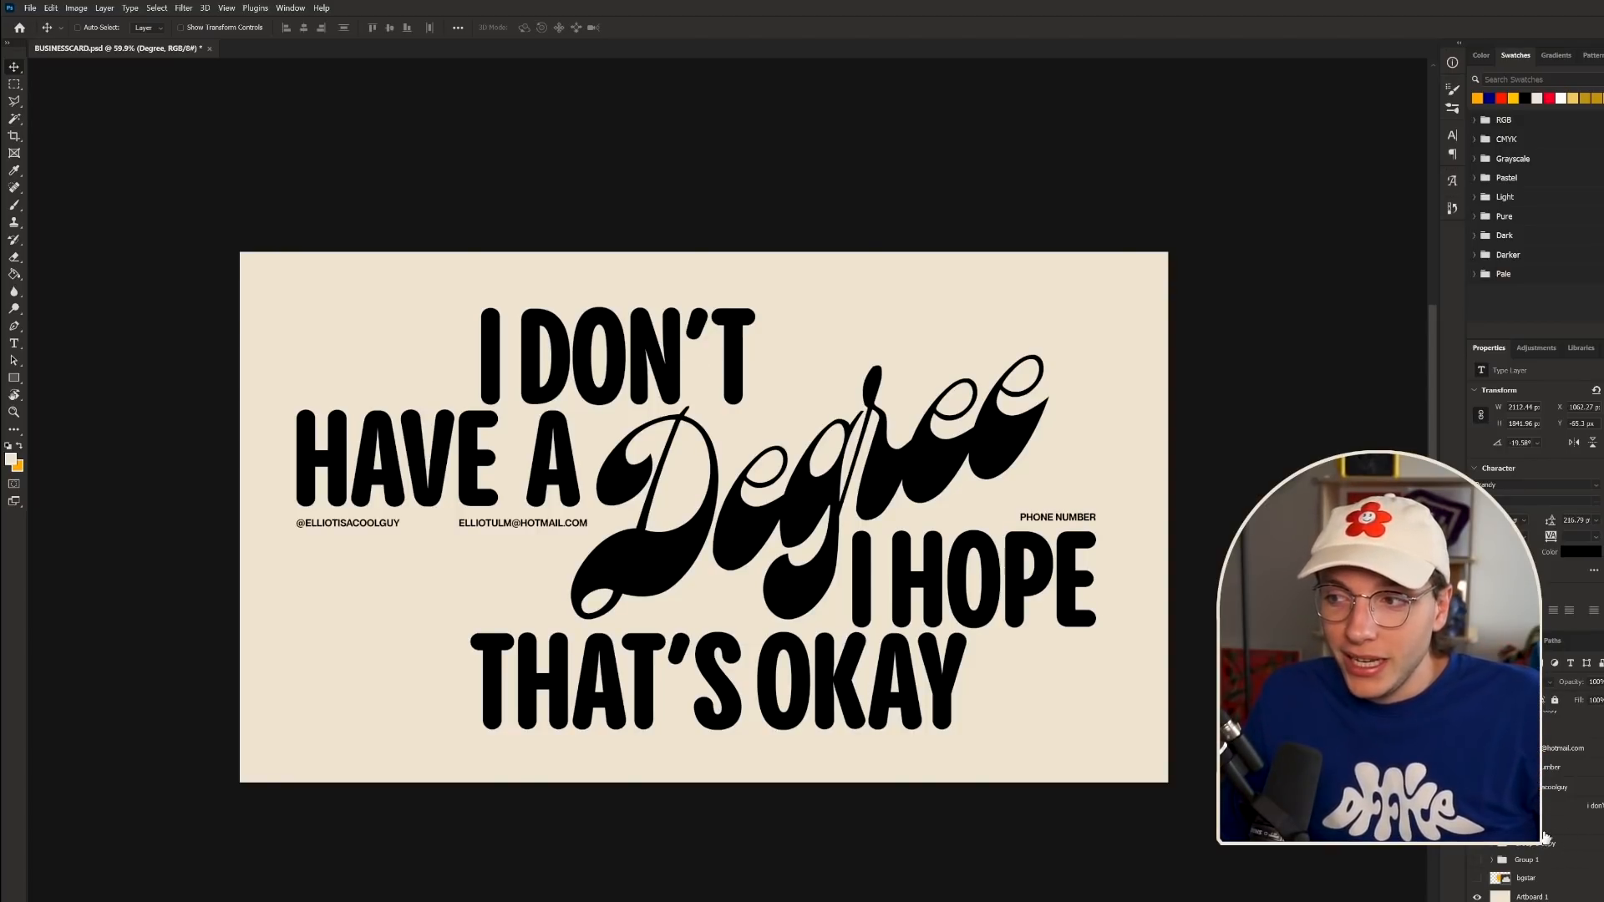
pyautogui.scroll(3, 1550, 822)
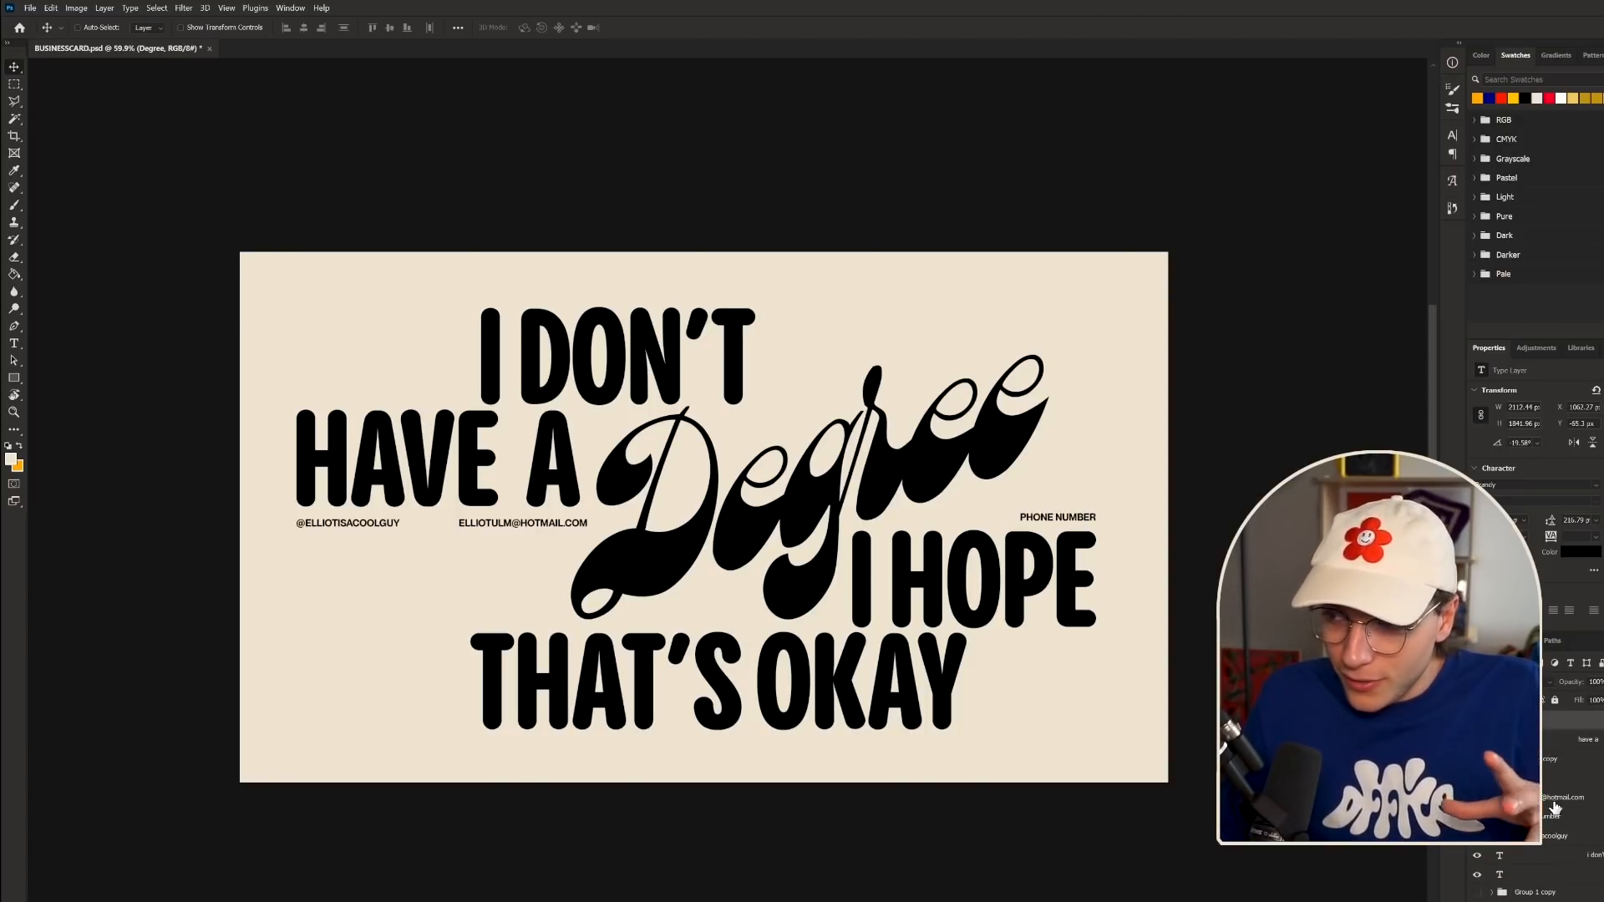
# - Colour 'I DON'T HAVE A' red, 'I HOPE THAT'S OKAY' navy, and 'Degree' orange
pyautogui.click(1532, 856)
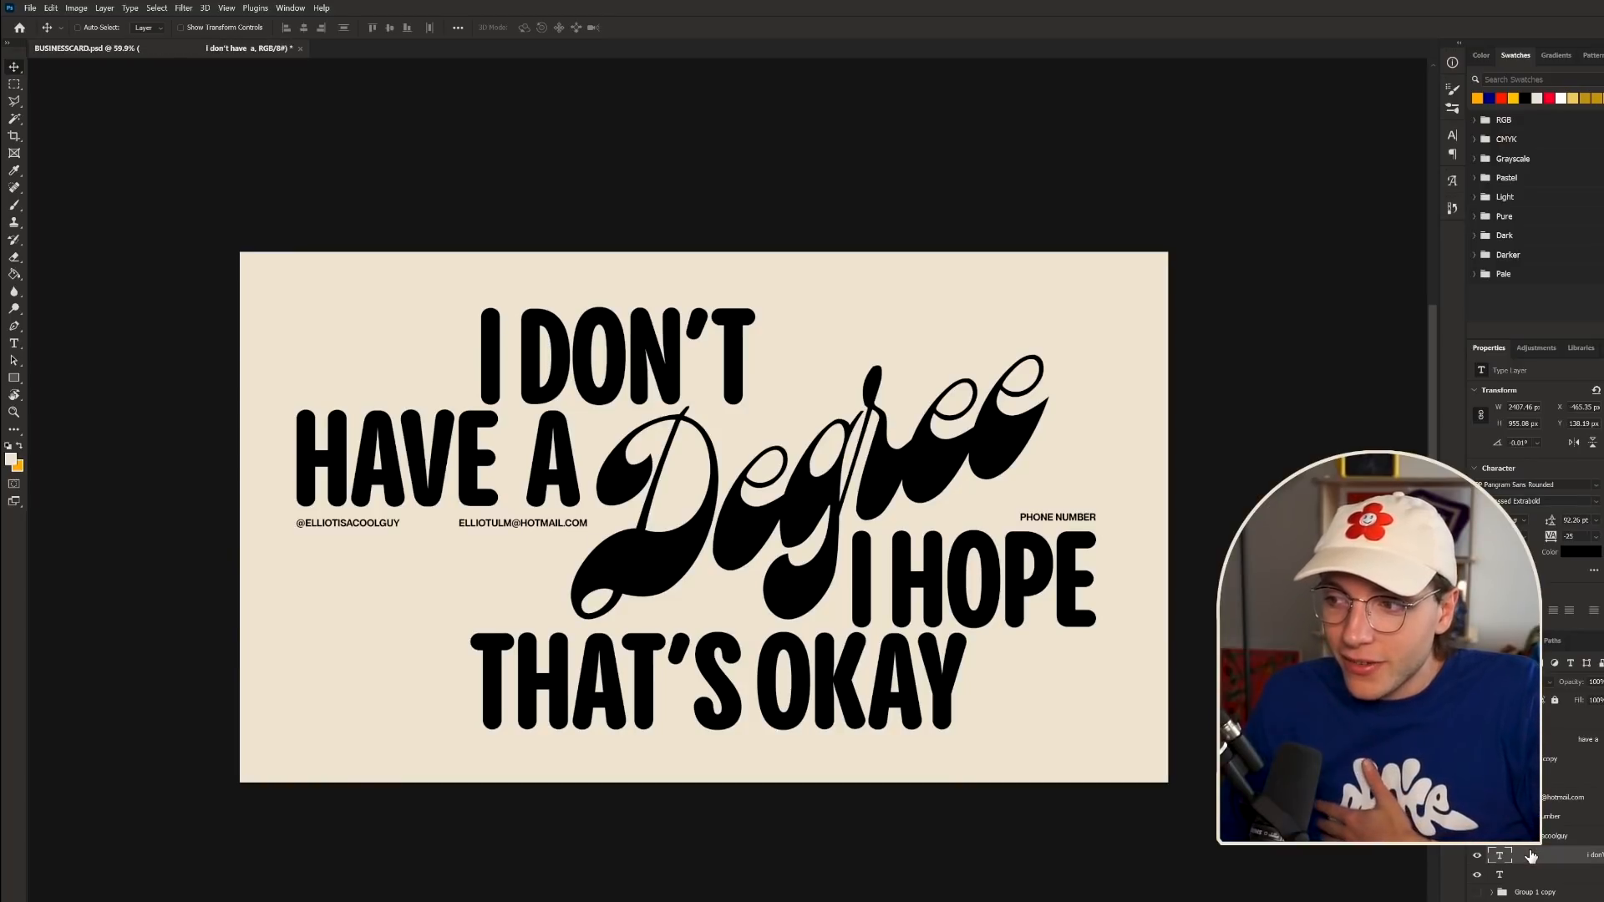
pyautogui.click(1501, 97)
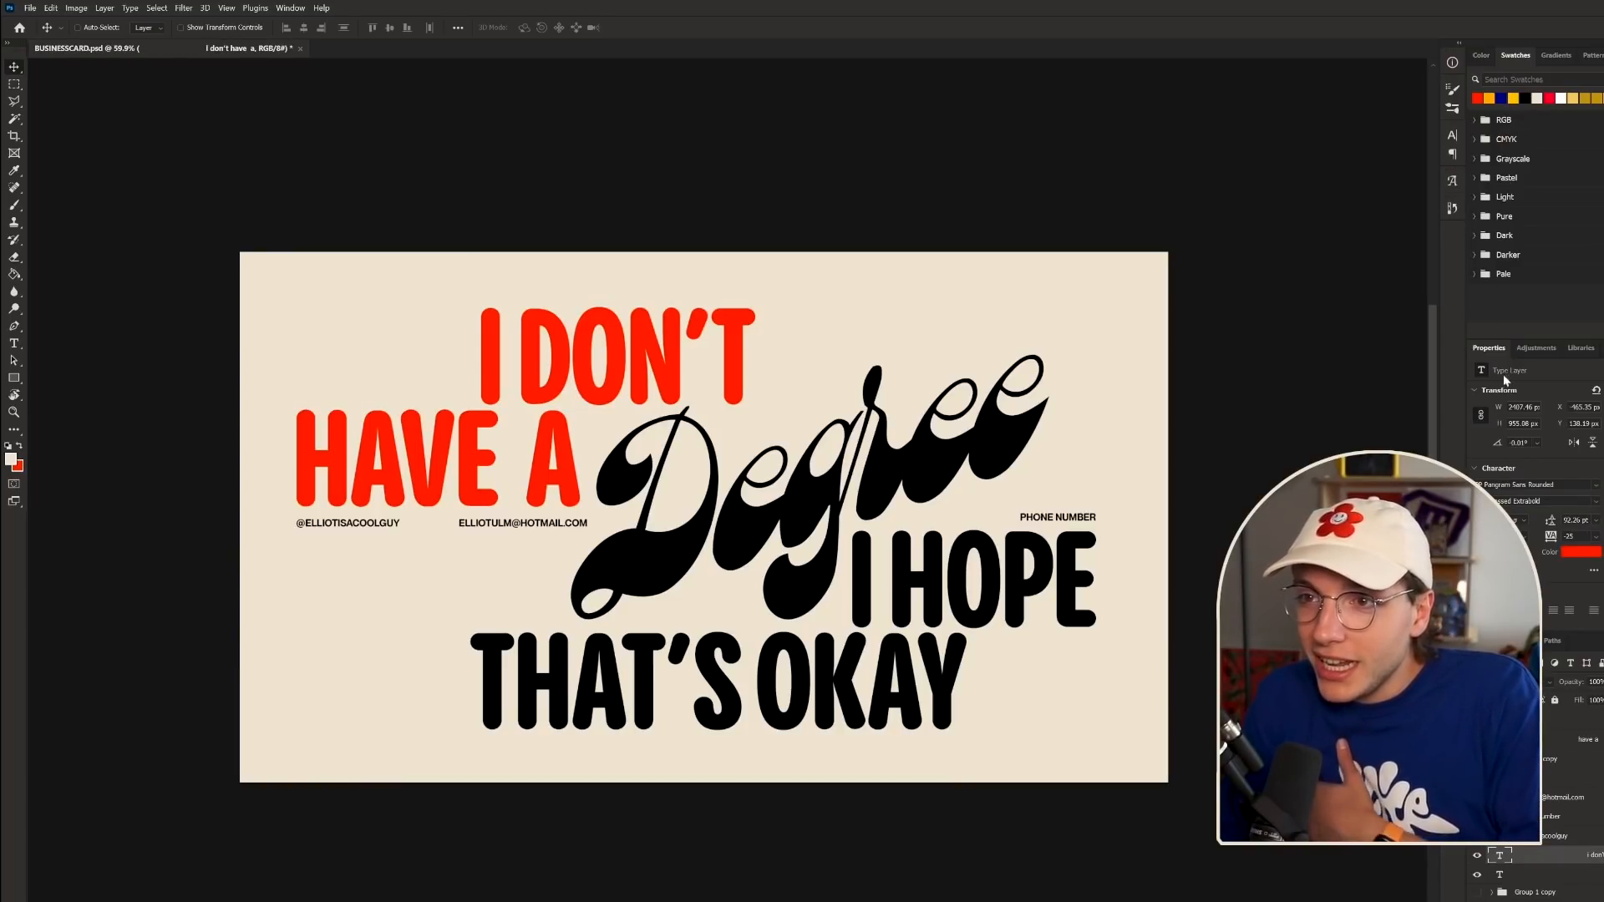
pyautogui.click(1532, 874)
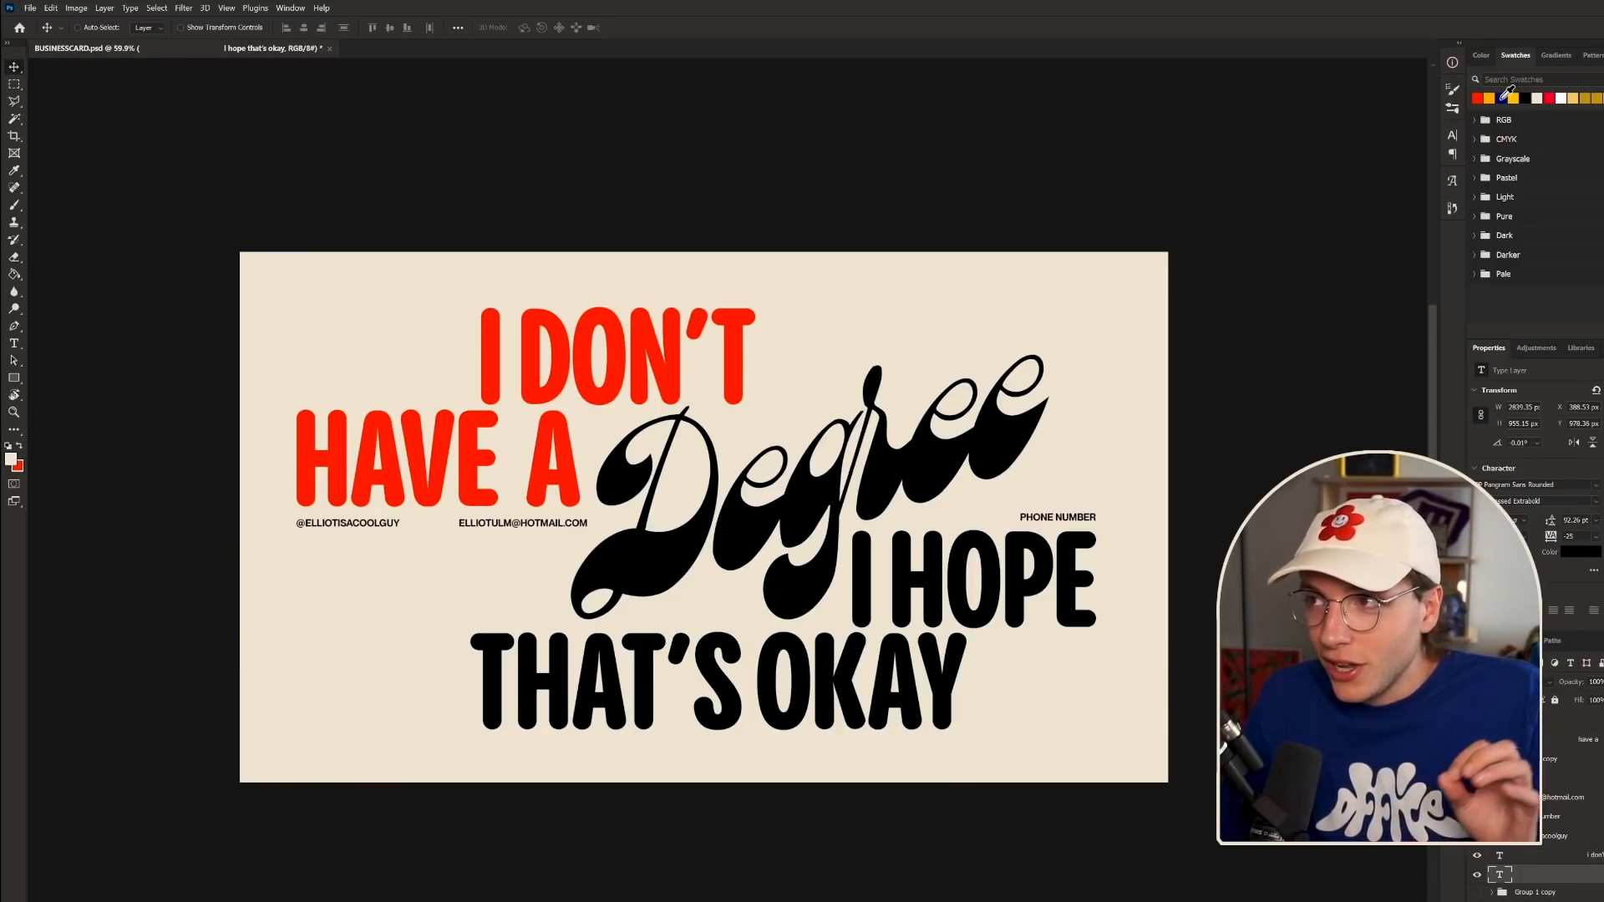
pyautogui.click(1503, 97)
pyautogui.click(1547, 781)
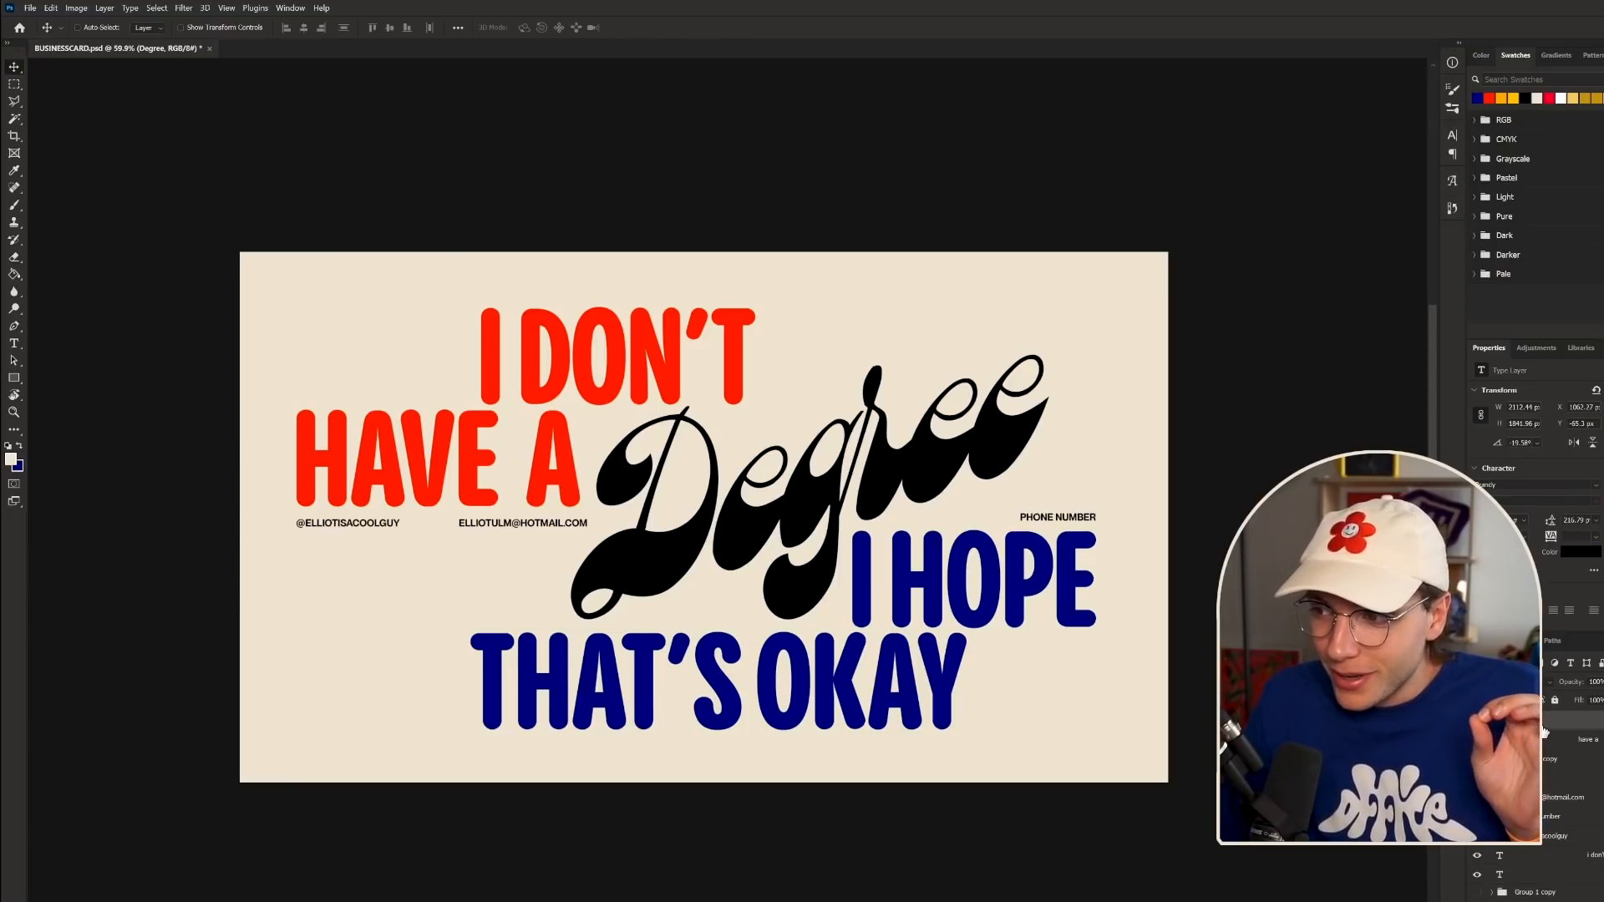
pyautogui.click(1513, 96)
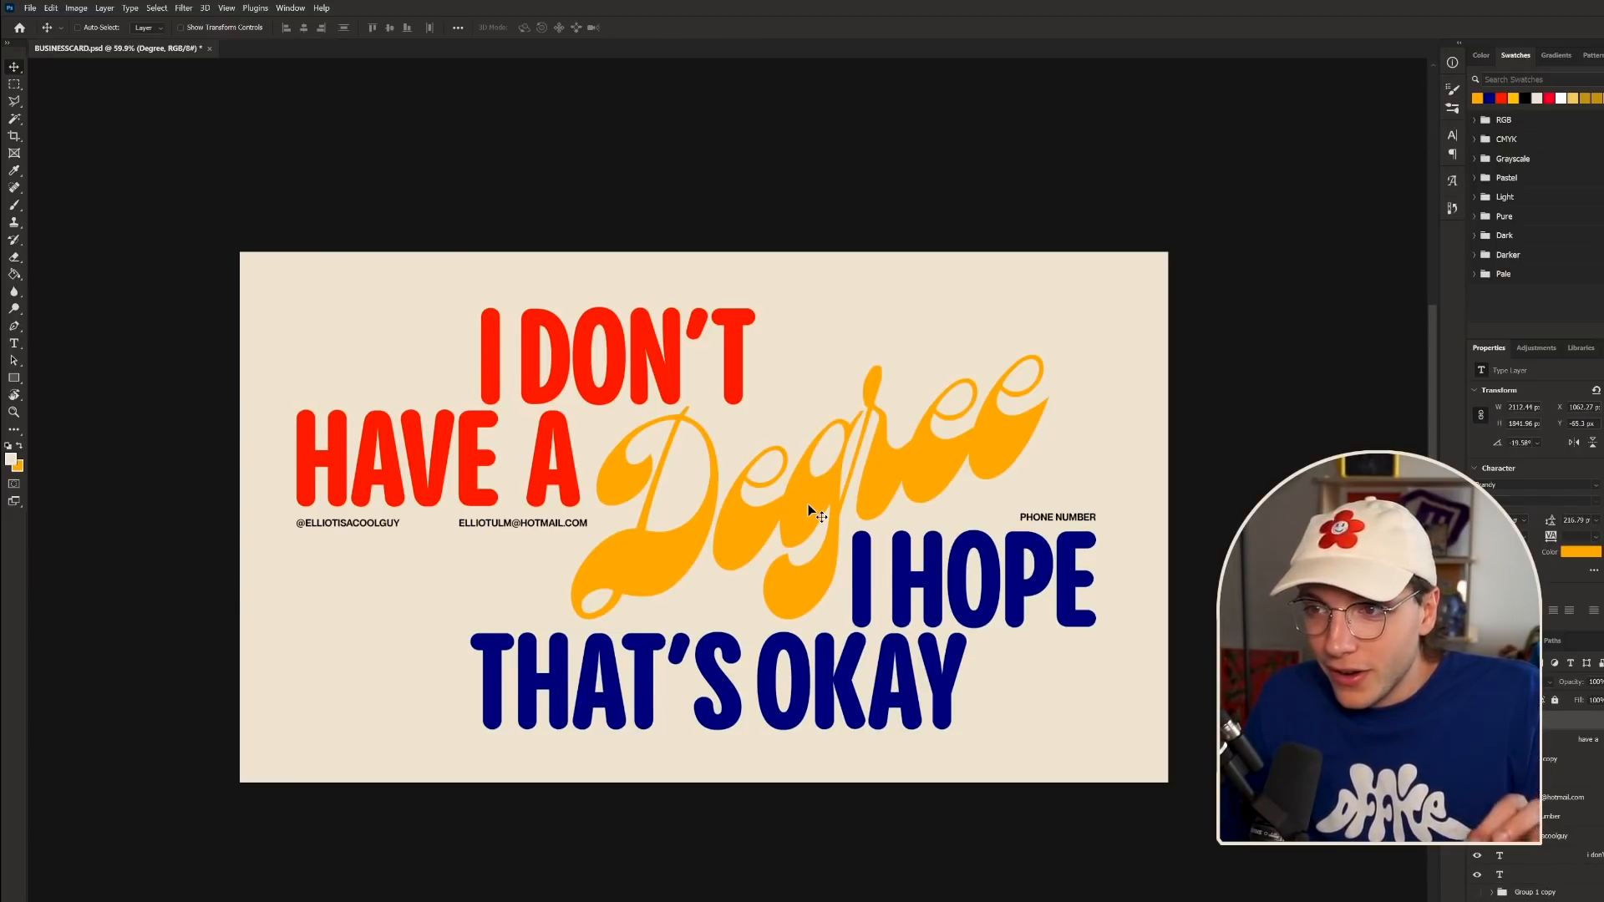
pyautogui.scroll(-3, 809, 504)
pyautogui.scroll(2, 1101, 701)
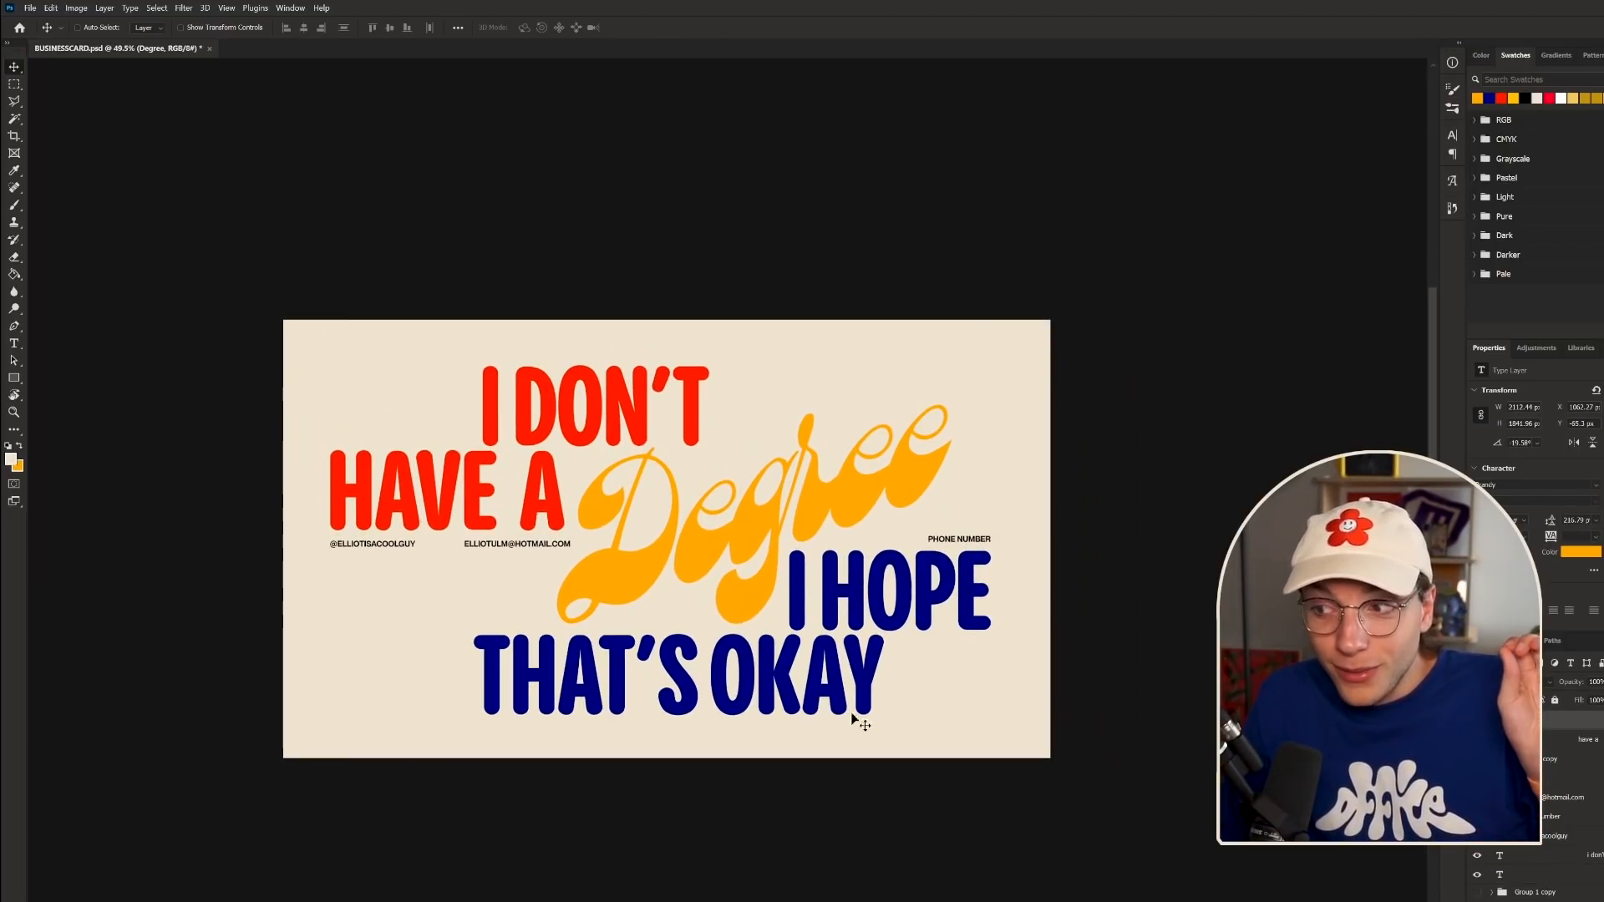
# - Darken the red of 'I DON'T HAVE A' slightly to e91b00 in the Color Picker
pyautogui.click(1561, 858)
pyautogui.click(1578, 553)
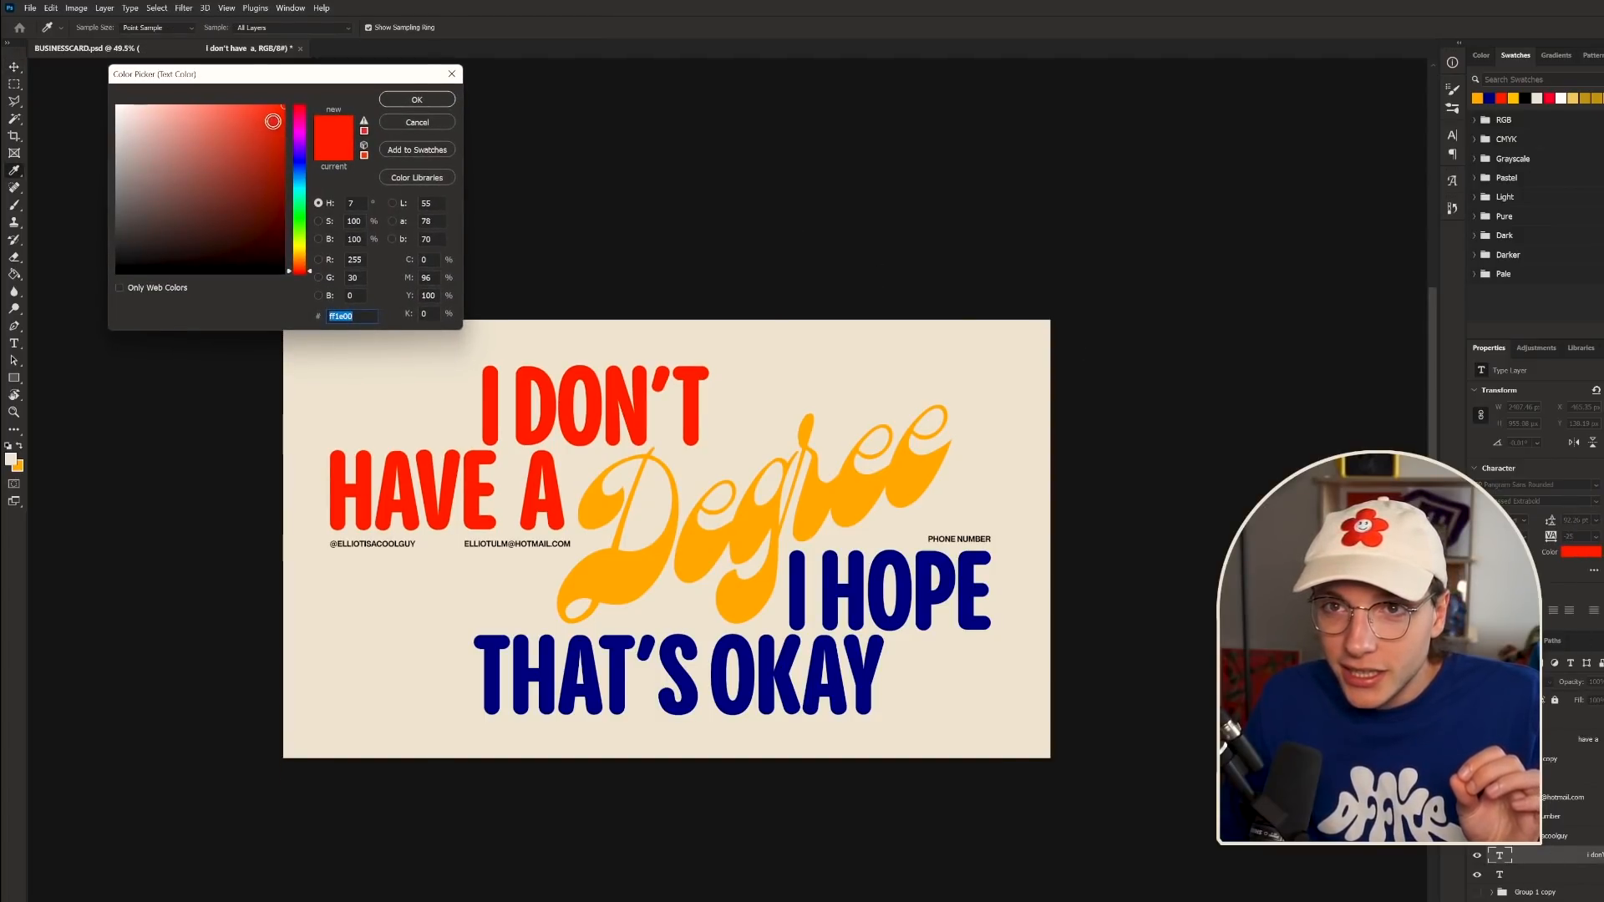
pyautogui.moveTo(274, 122); pyautogui.dragTo(309, 117)
pyautogui.click(417, 99)
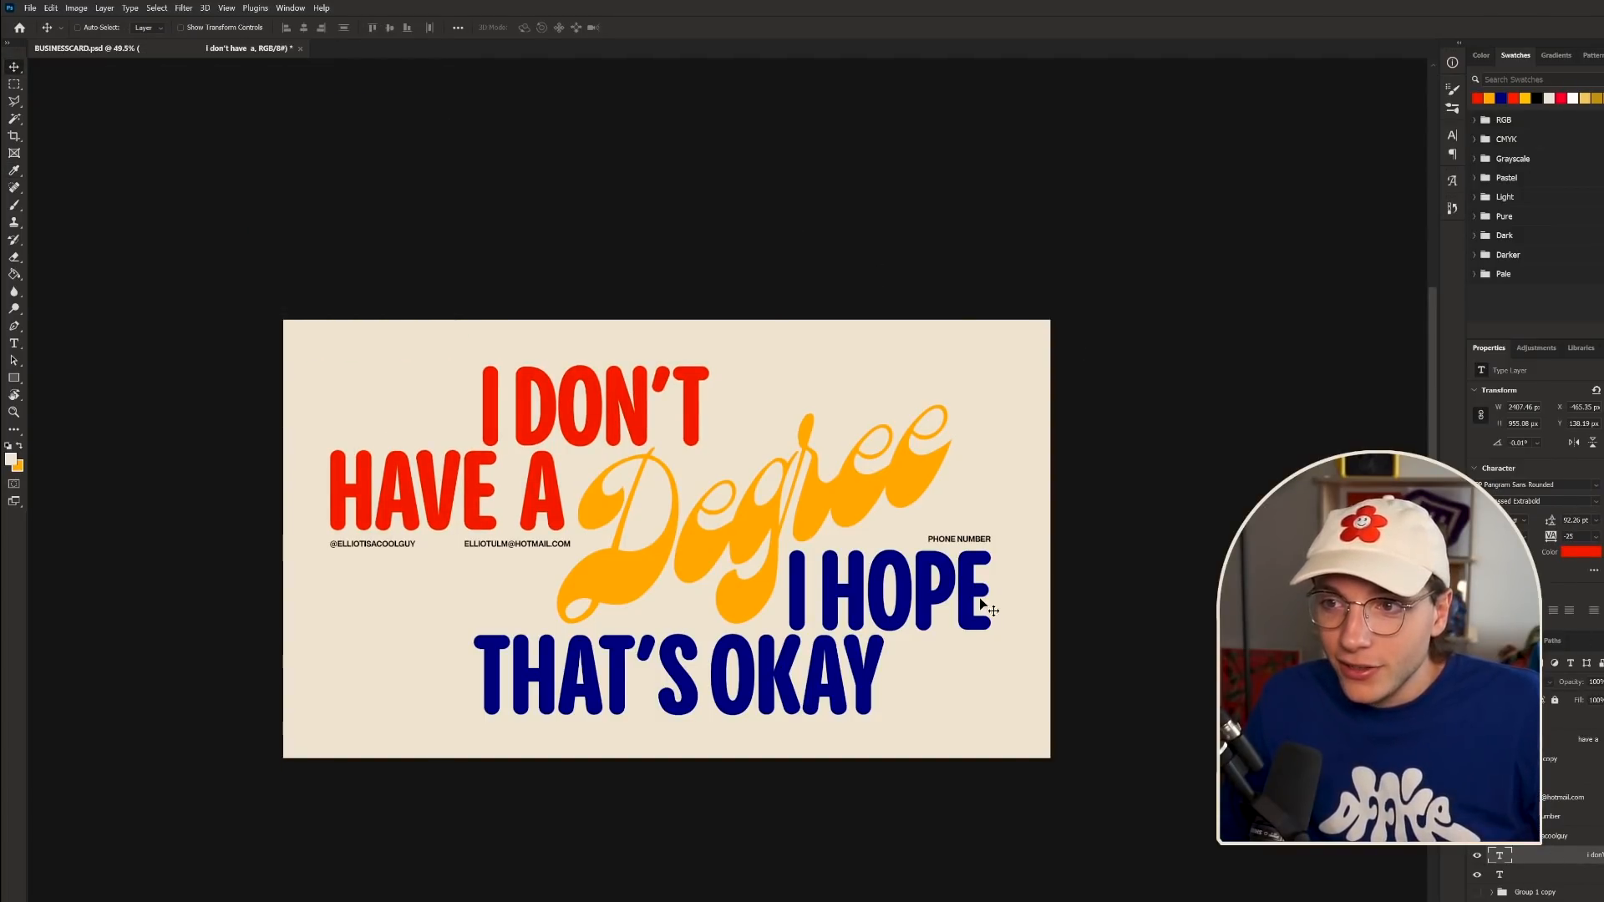
pyautogui.scroll(-2, 735, 697)
pyautogui.scroll(3, 732, 702)
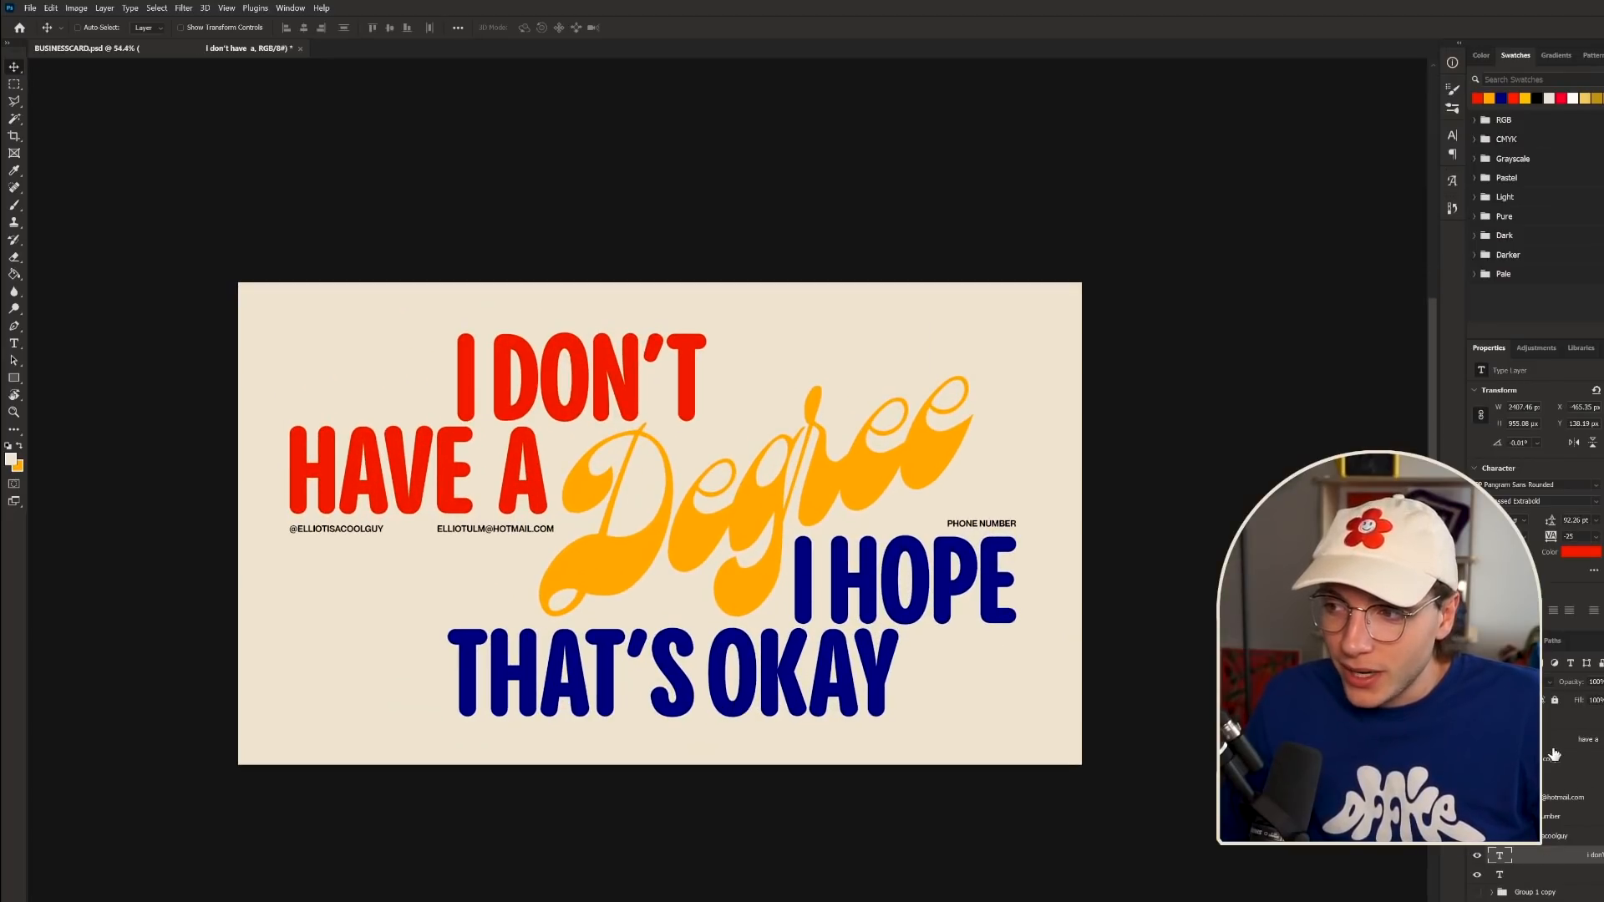
pyautogui.click(1550, 720)
# - Duplicate the Degree text layer and nudge the copy down and to the right
pyautogui.hotkey('ctrl', 'j')
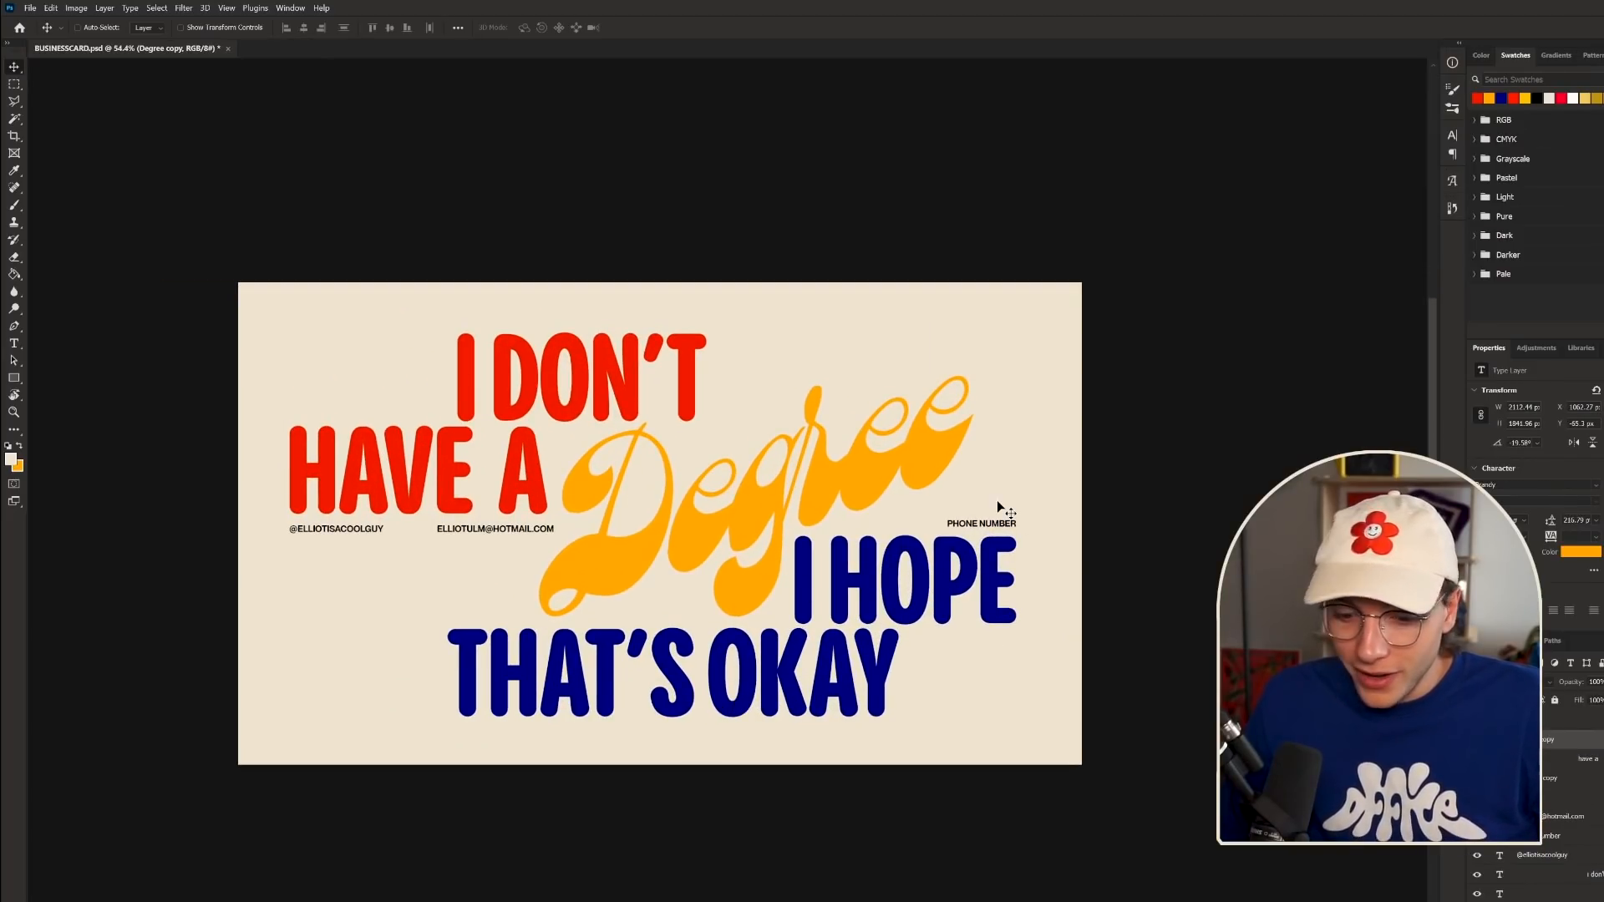
pyautogui.press('Right')
pyautogui.press('Down')
pyautogui.hotkey('shift', 'Right')
pyautogui.hotkey('shift', 'Down')
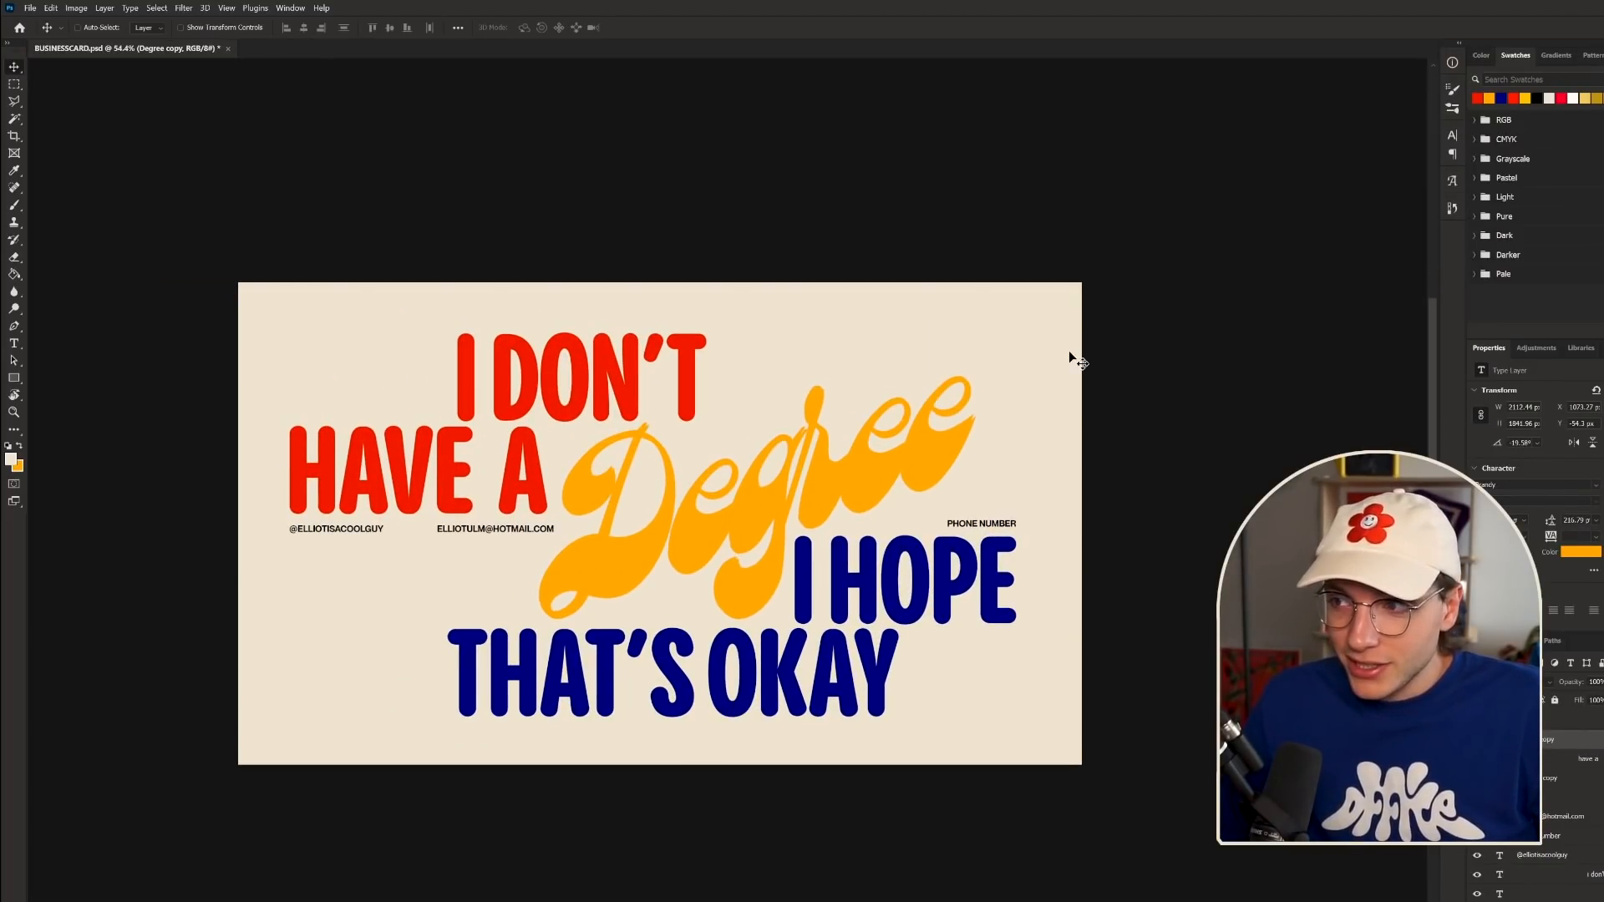
# - Make the copied Degree text black, then reselect the original orange Degree layer
pyautogui.click(1583, 556)
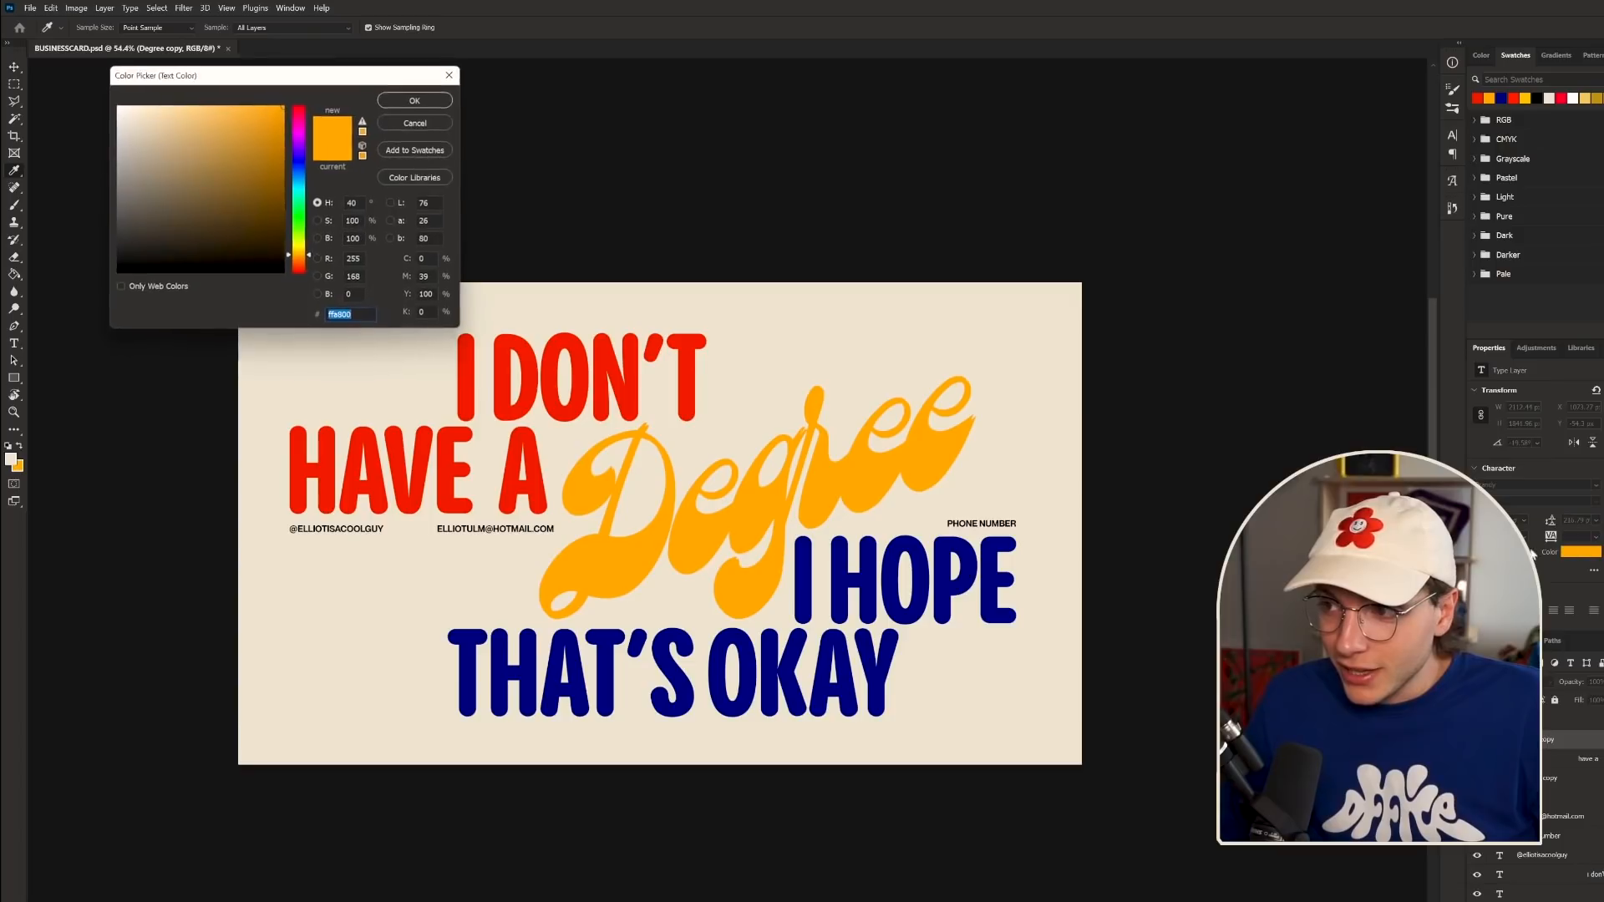
pyautogui.click(870, 572)
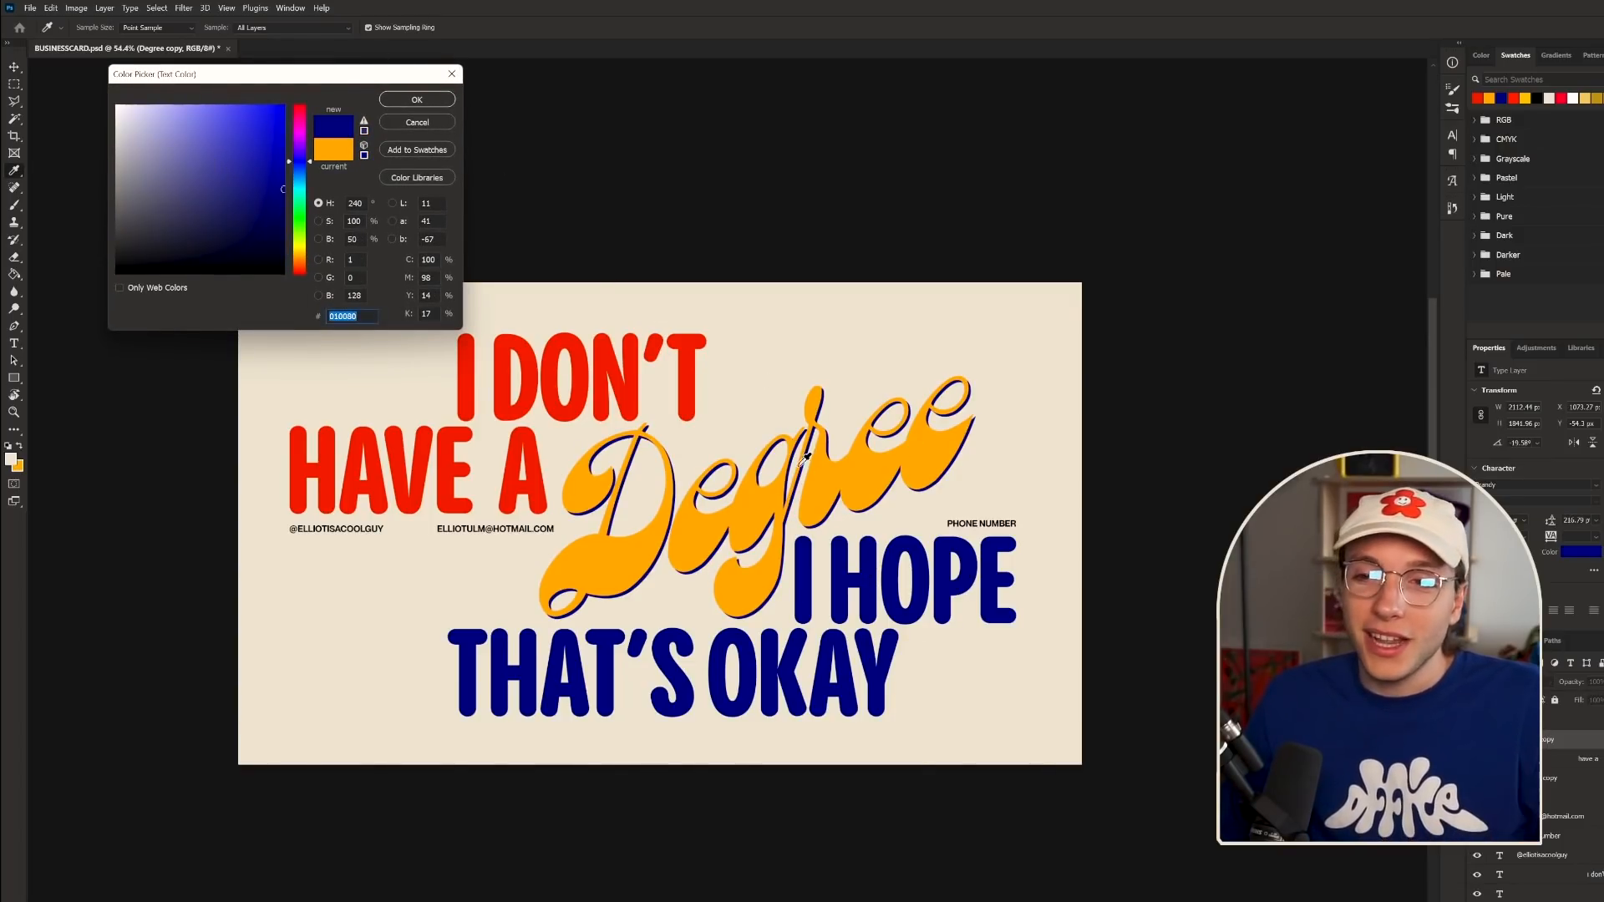
pyautogui.click(468, 354)
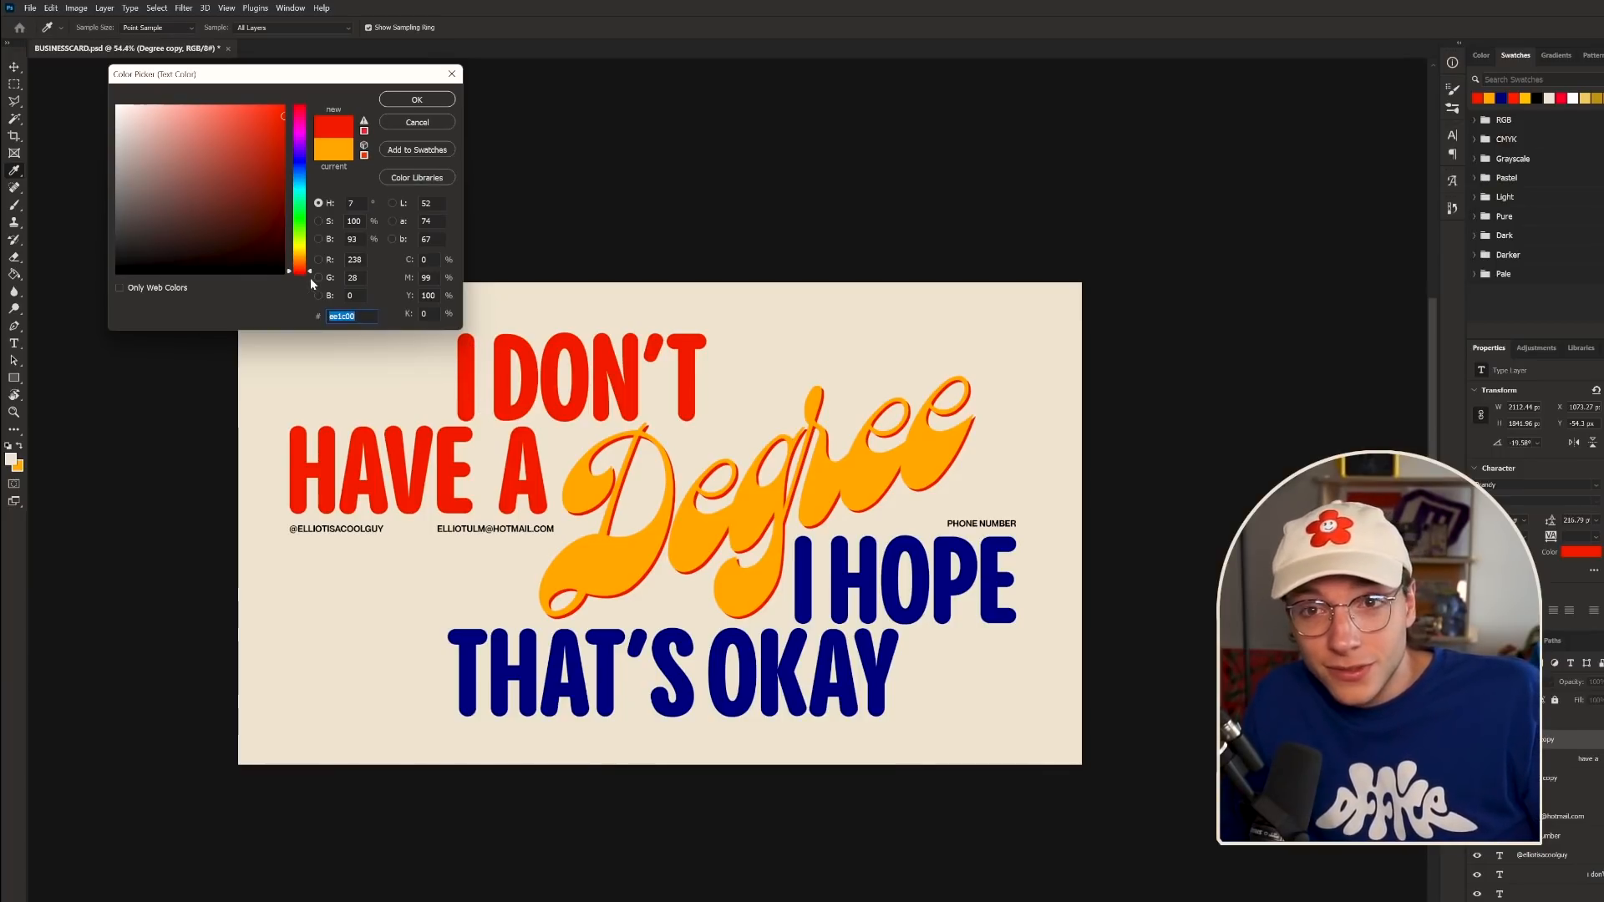
pyautogui.click(133, 269)
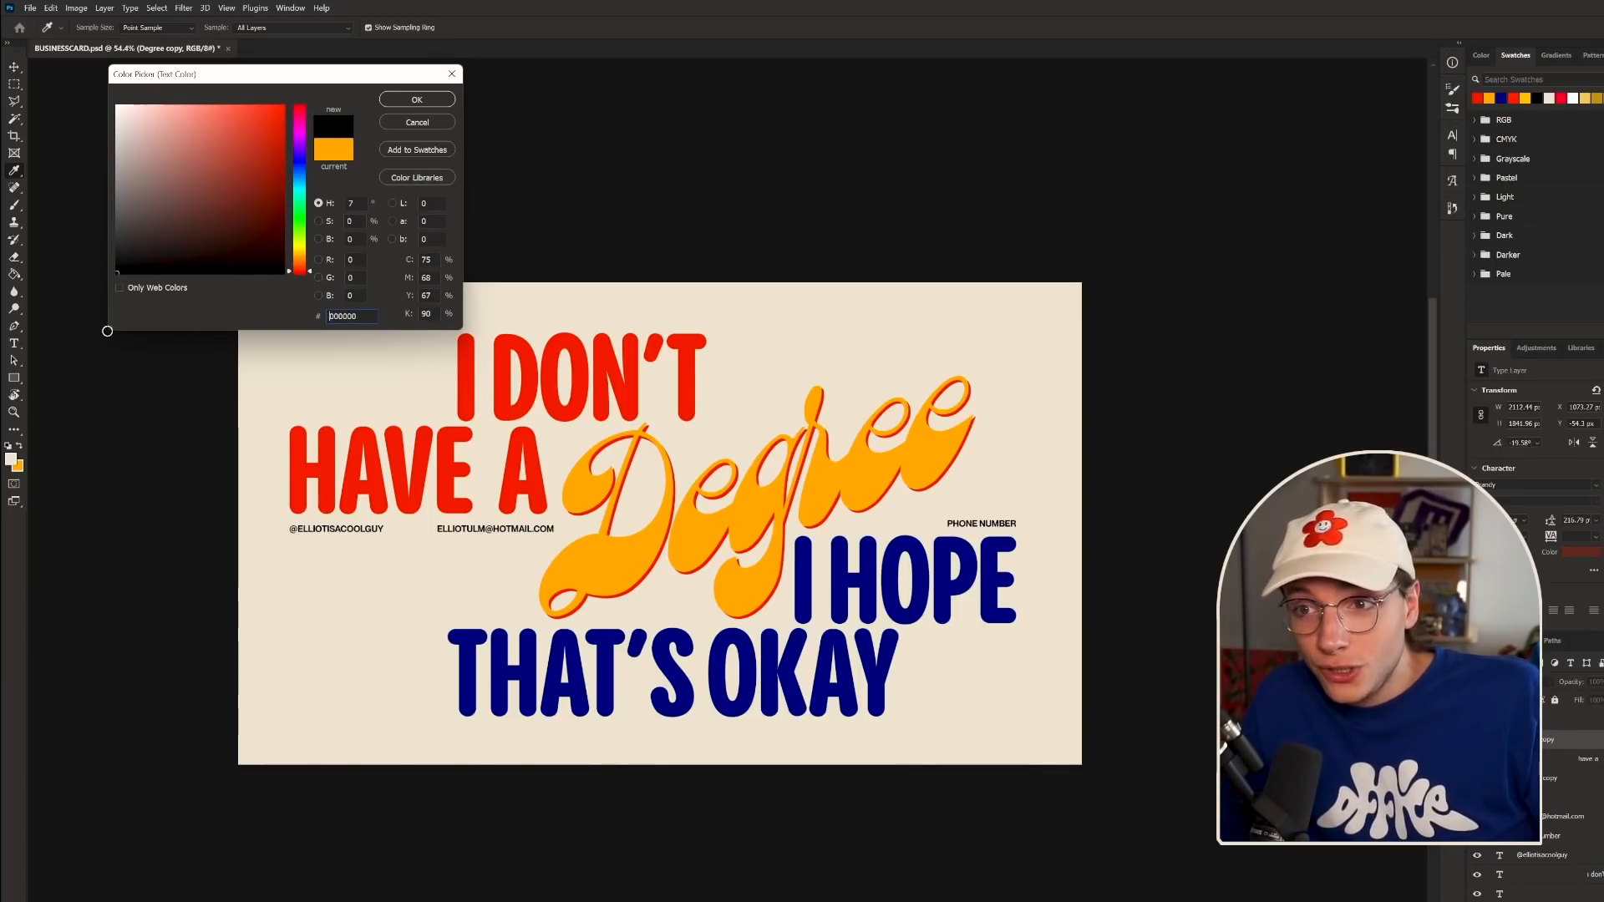
pyautogui.click(417, 101)
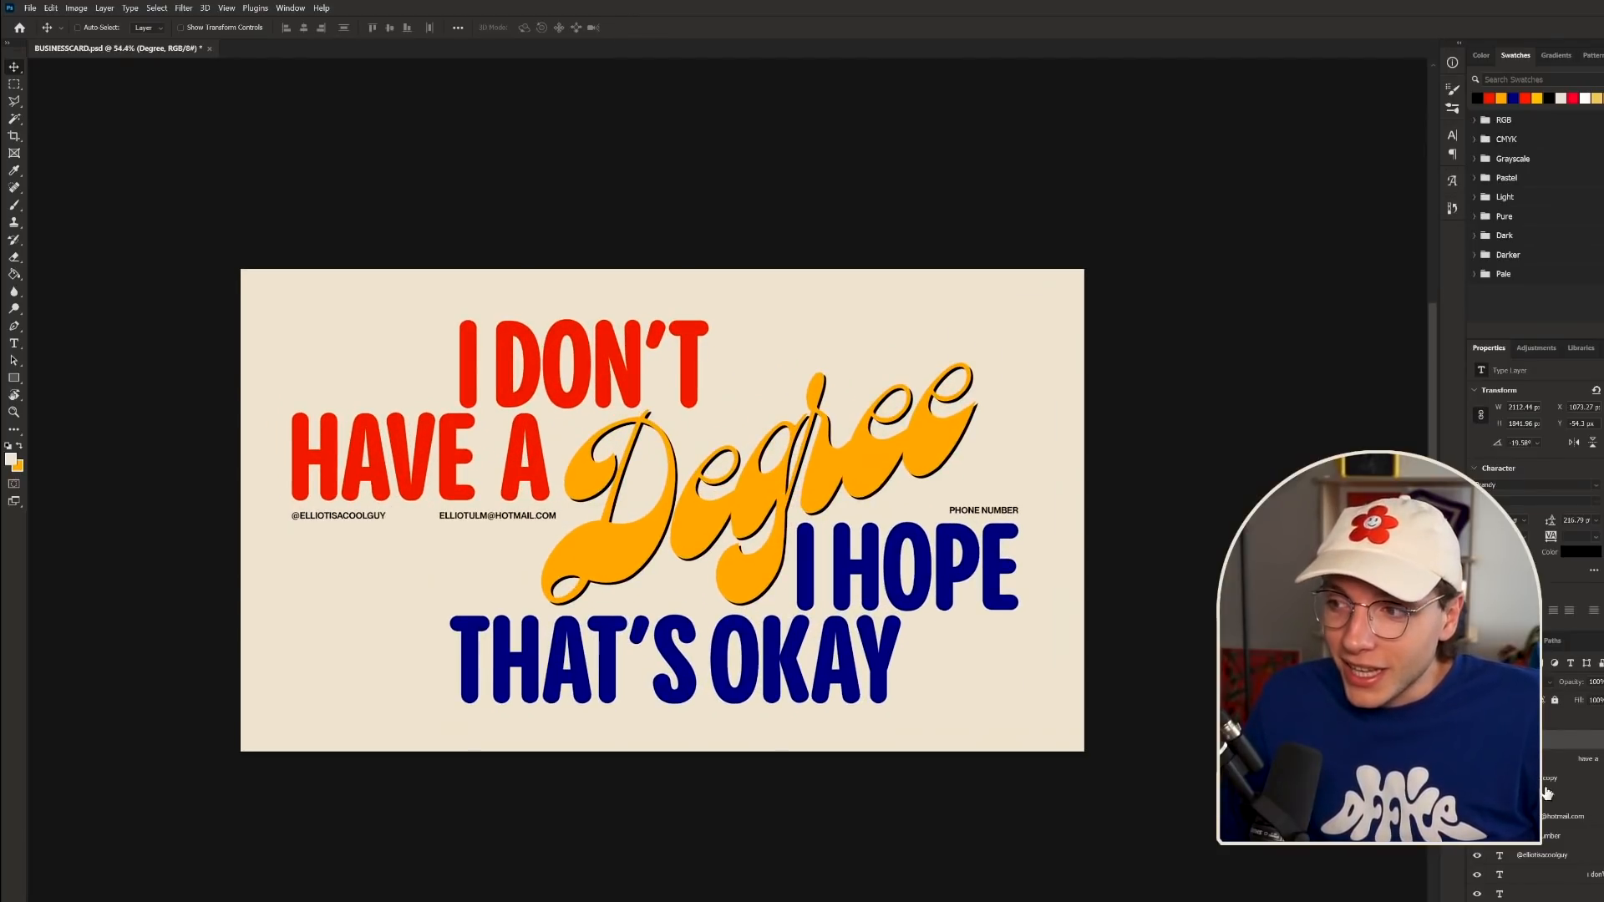
pyautogui.click(1544, 735)
# - Add a 3 px black Stroke layer style to the orange Degree layer through Blending Options
pyautogui.rightClick(1521, 721)
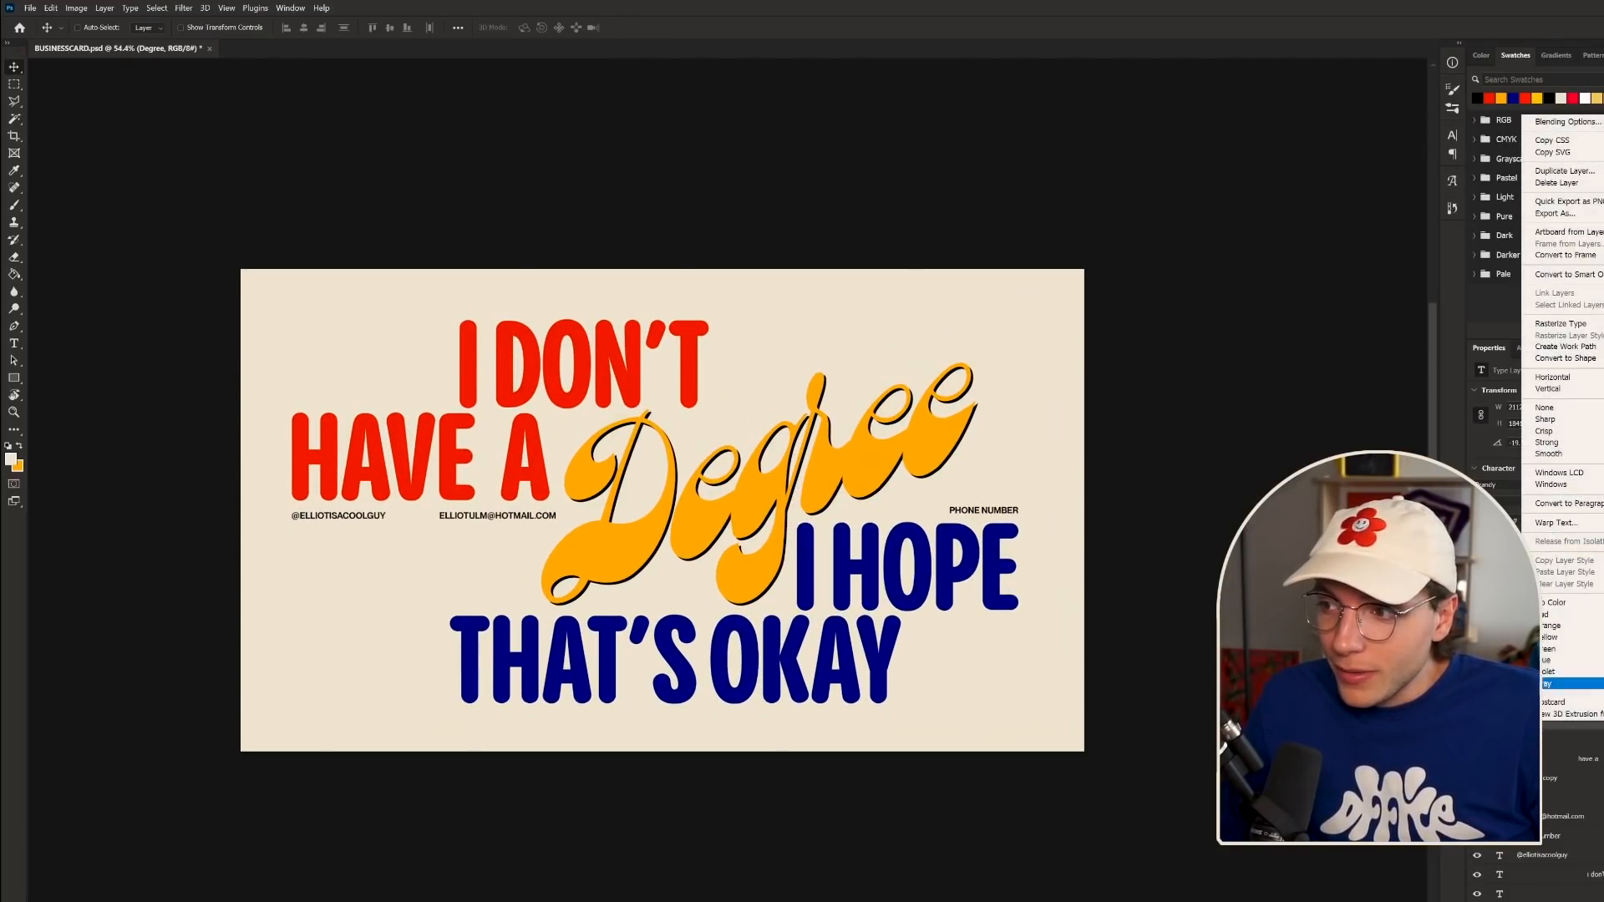
pyautogui.click(1561, 124)
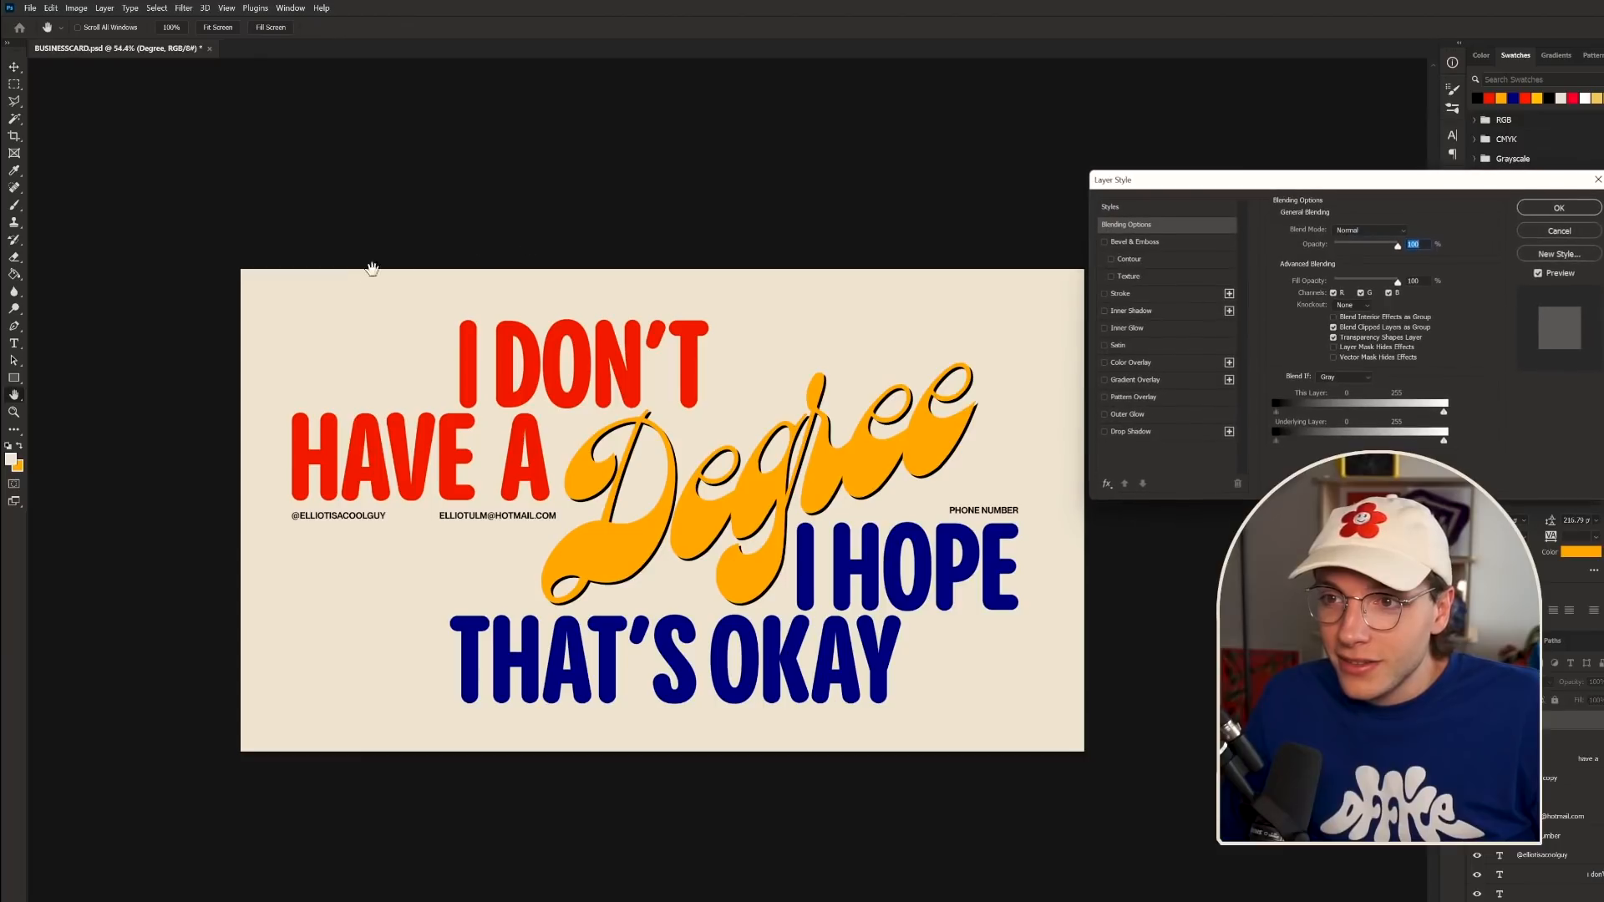
pyautogui.click(1124, 293)
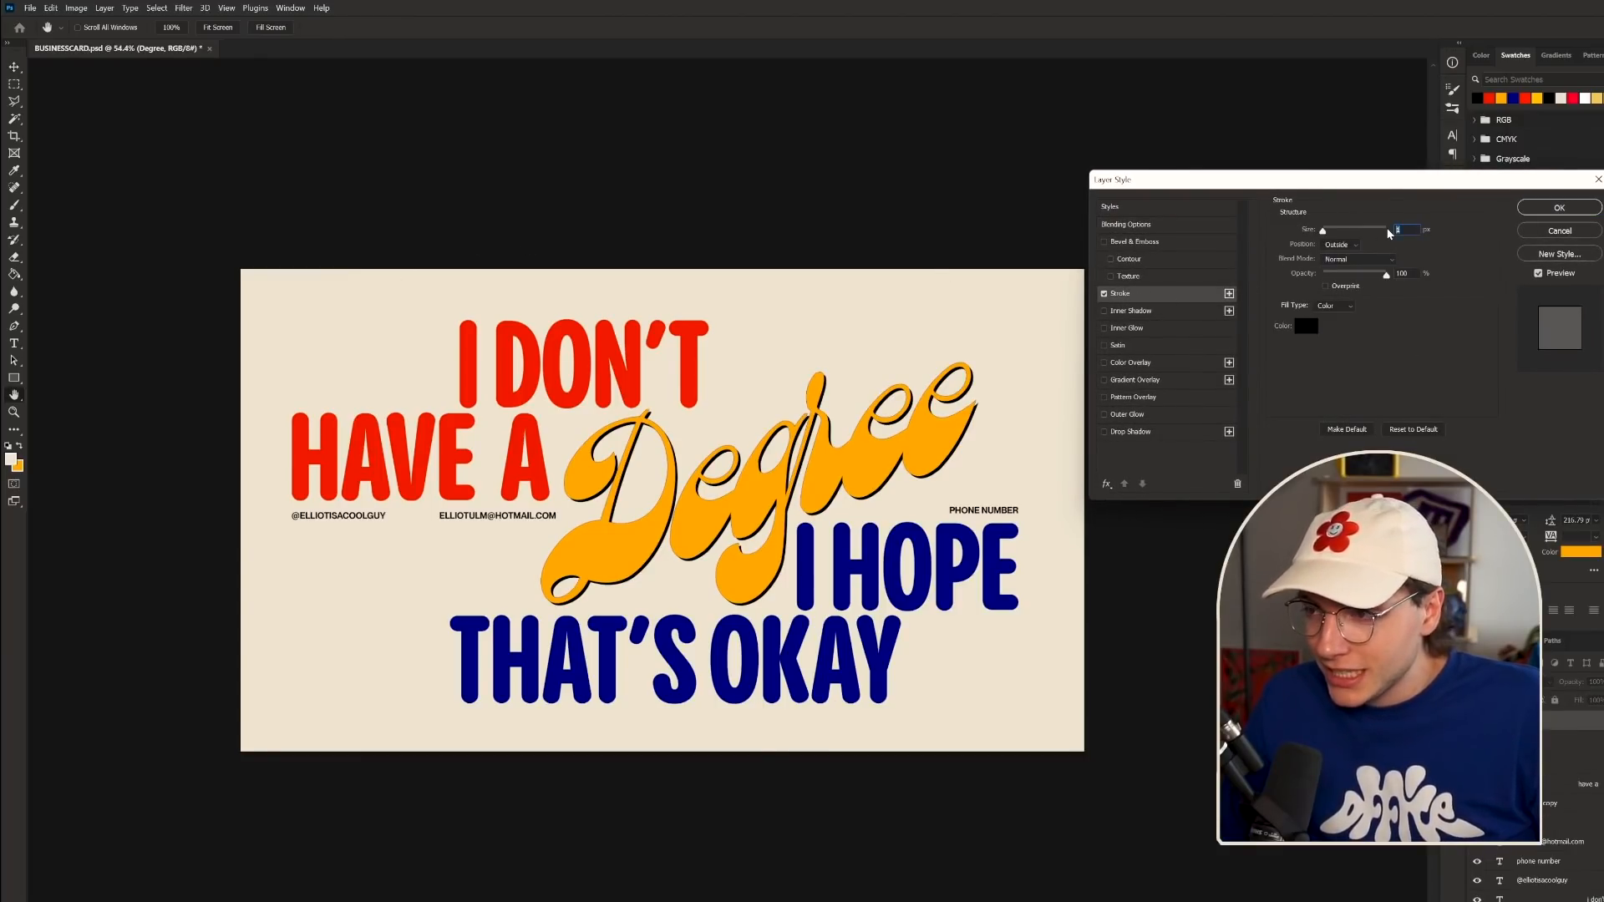
pyautogui.press('Up')
pyautogui.press('Up')
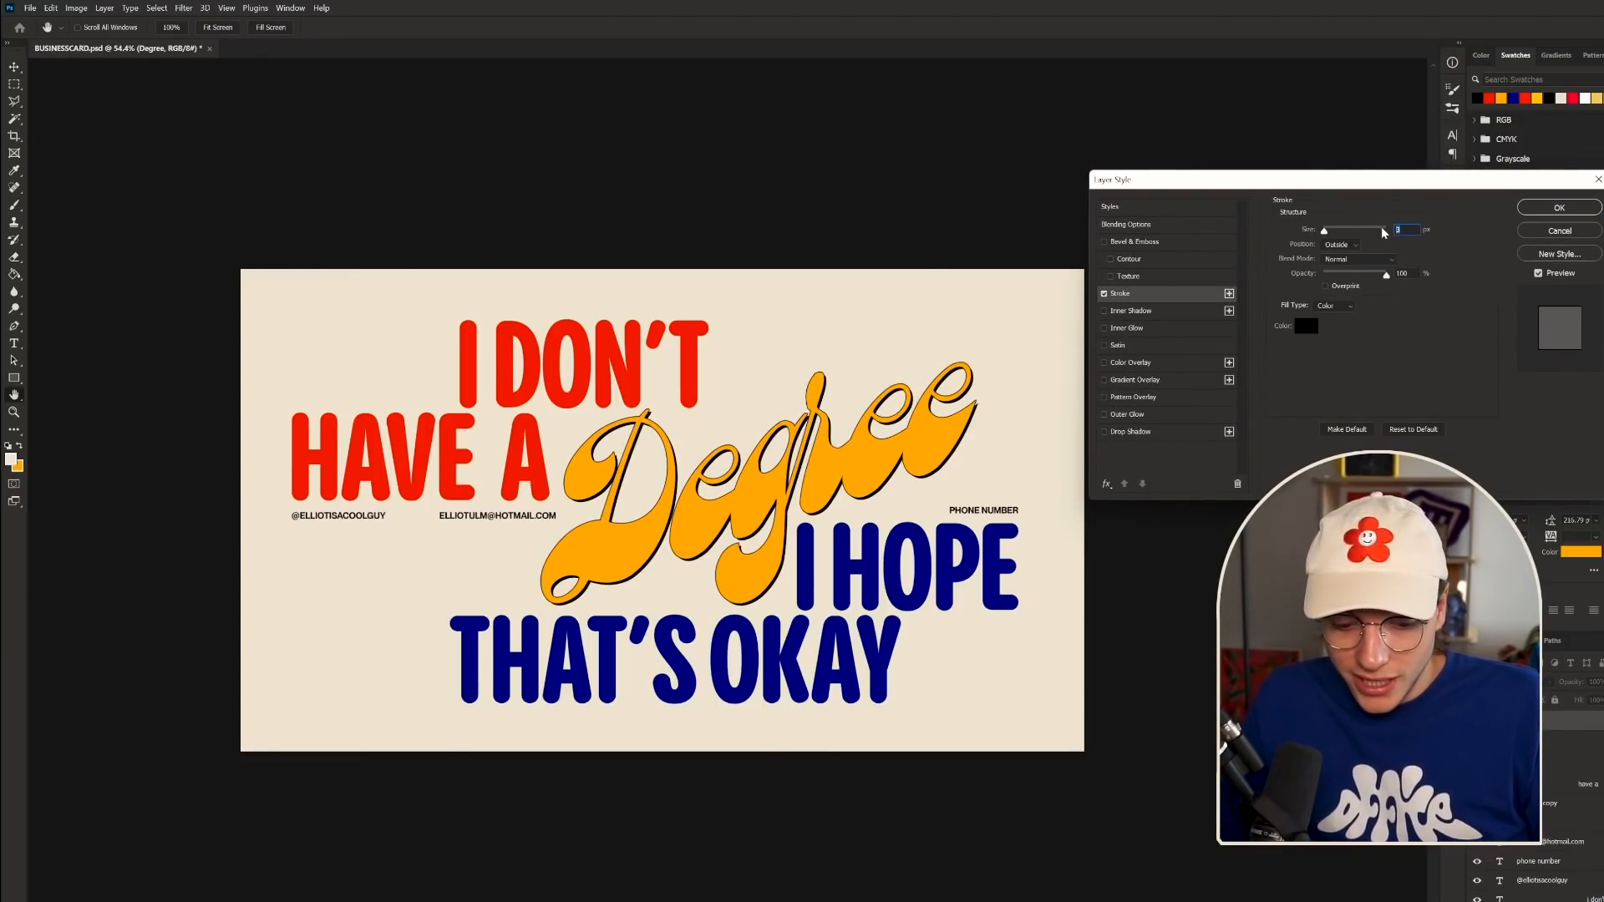
pyautogui.write('5')
pyautogui.hotkey('ctrl', 'a')
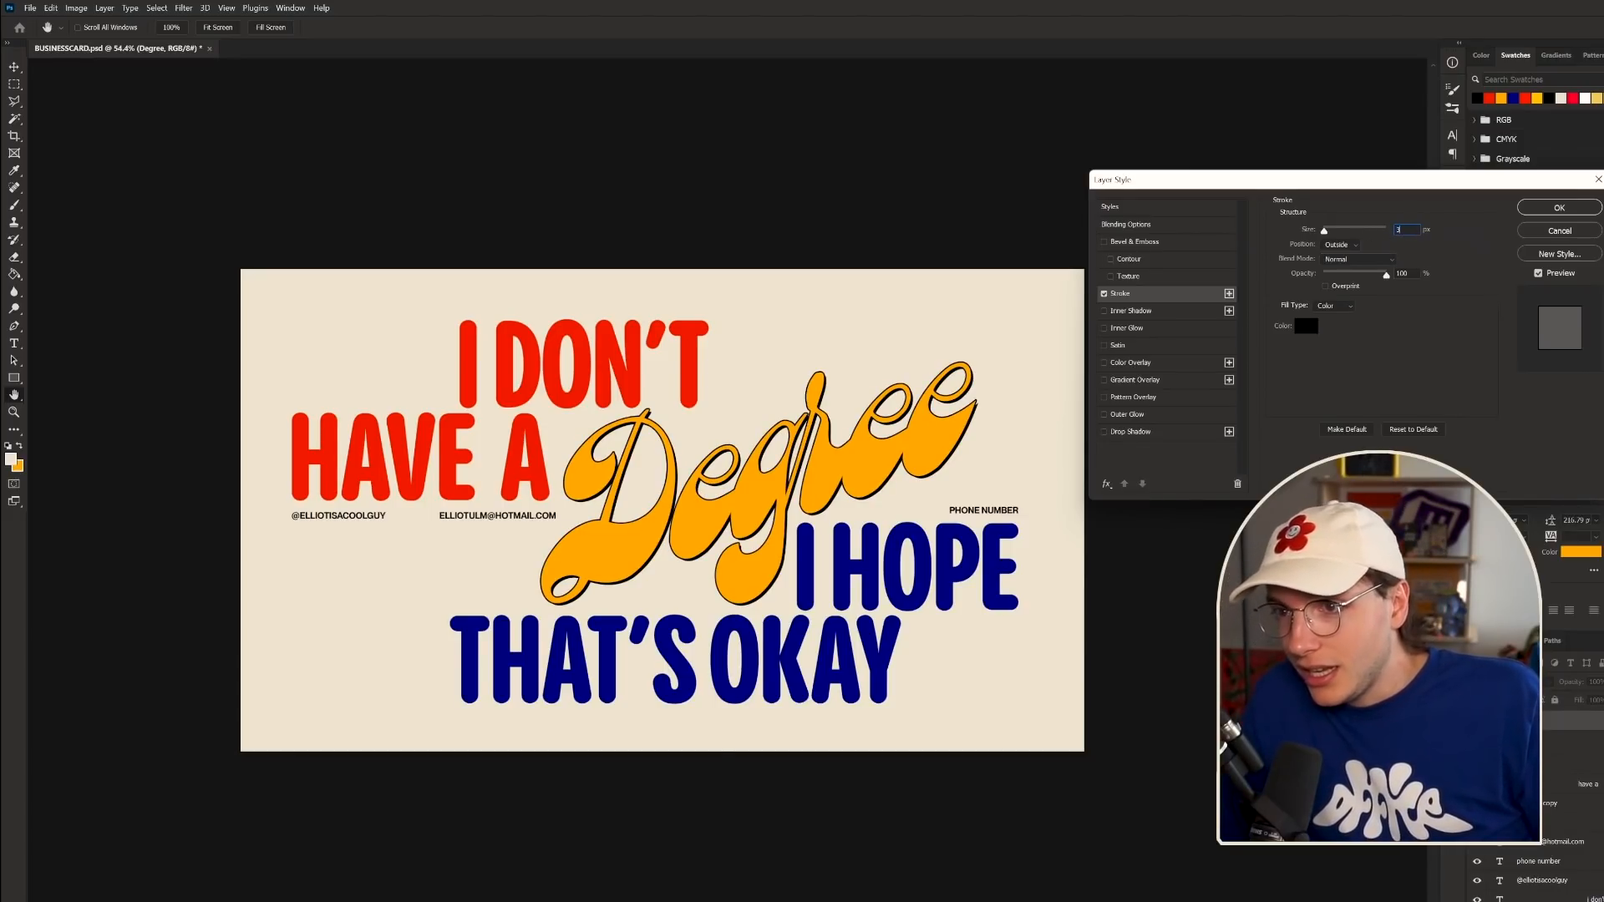
pyautogui.write('3')
pyautogui.press('Return')
pyautogui.press('v')
pyautogui.scroll(-1, 752, 603)
pyautogui.scroll(-1, 752, 603)
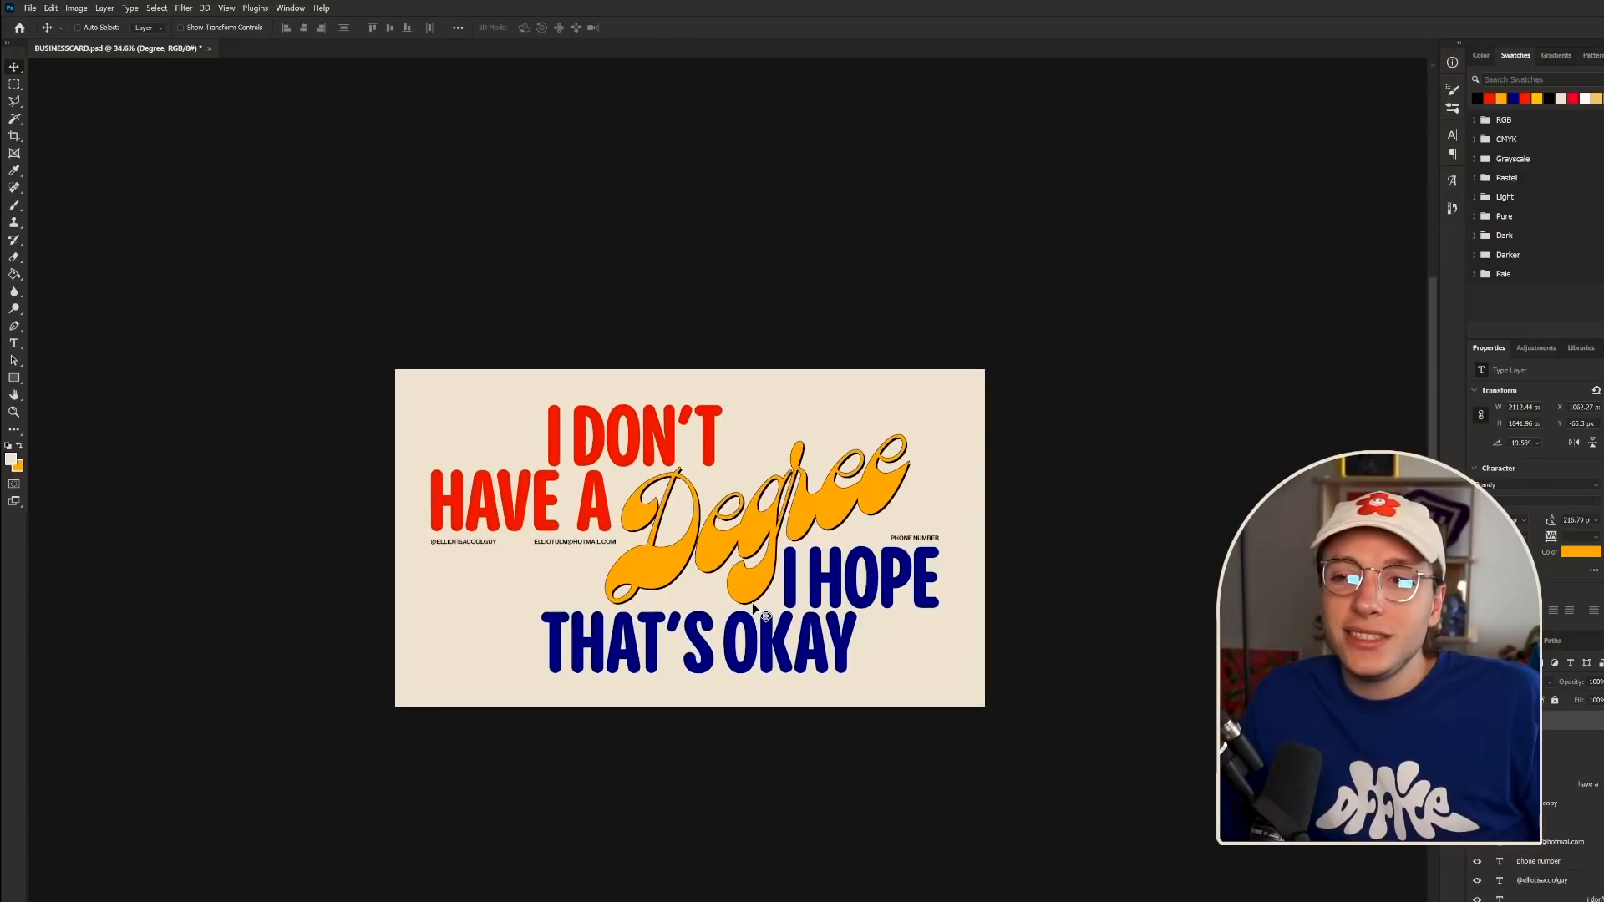
pyautogui.scroll(3, 752, 604)
pyautogui.scroll(2, 798, 668)
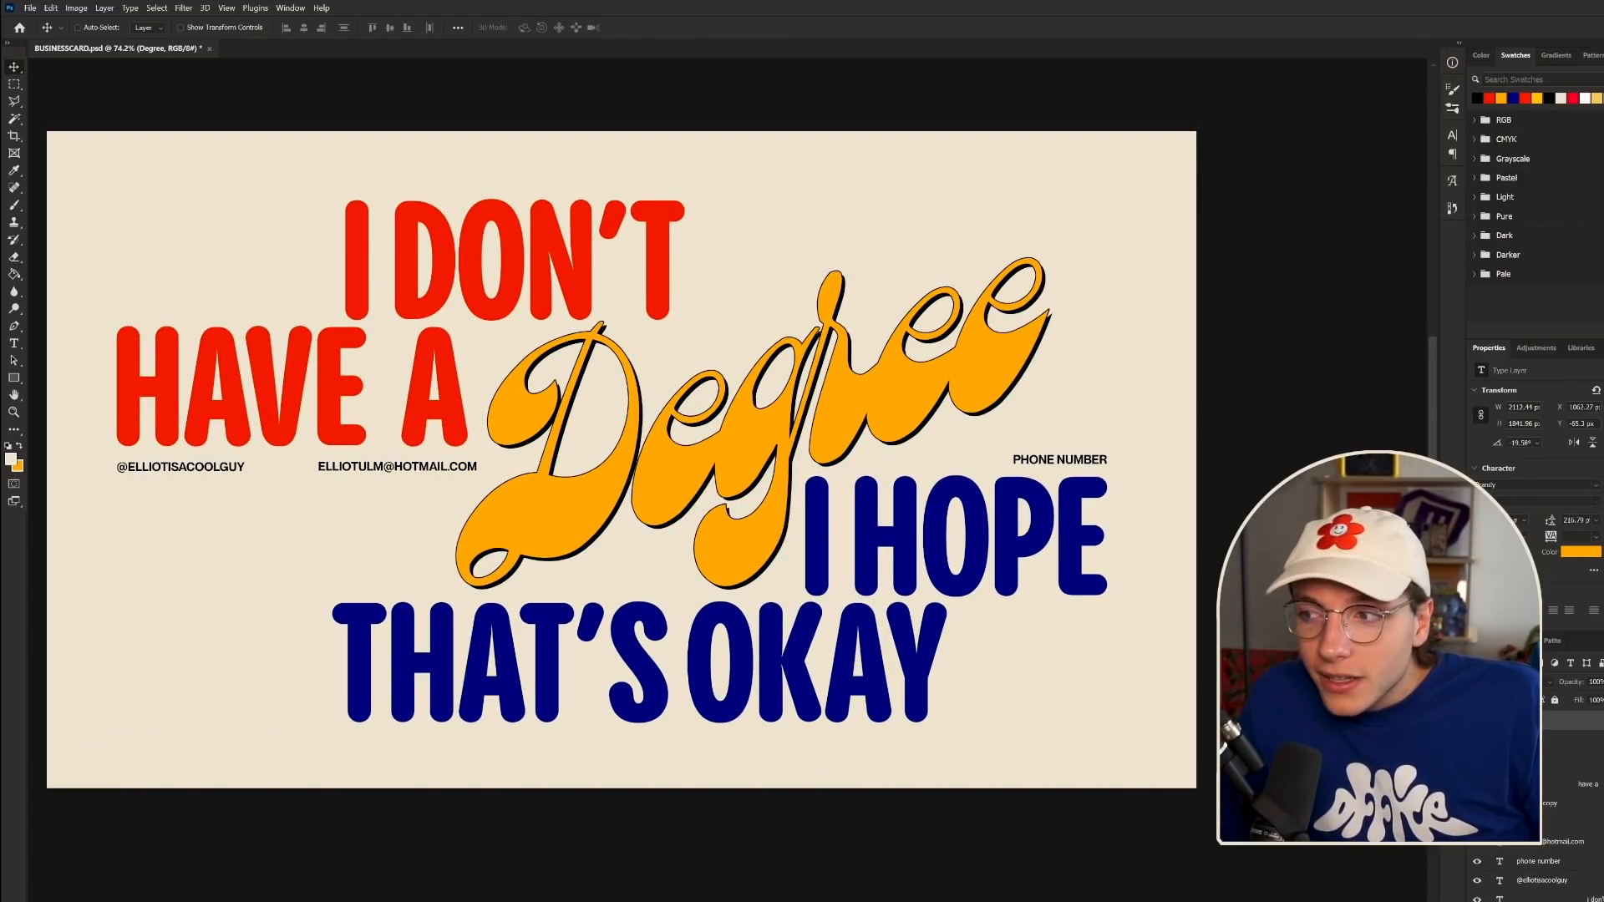
pyautogui.scroll(-3, 798, 668)
pyautogui.scroll(2, 798, 669)
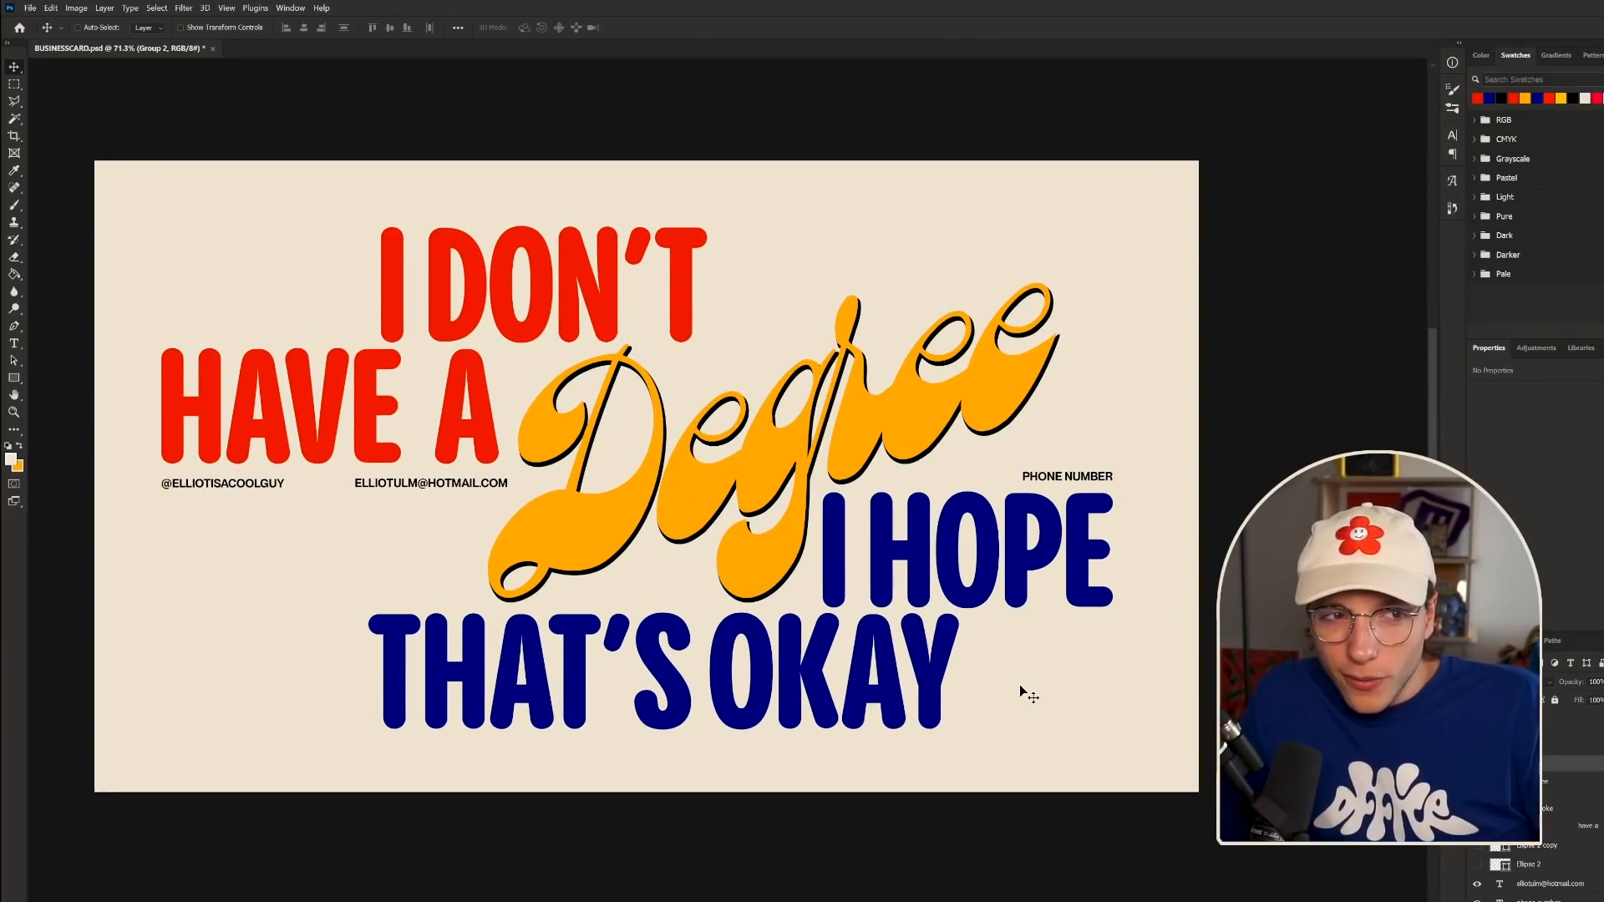
pyautogui.scroll(2, 1134, 495)
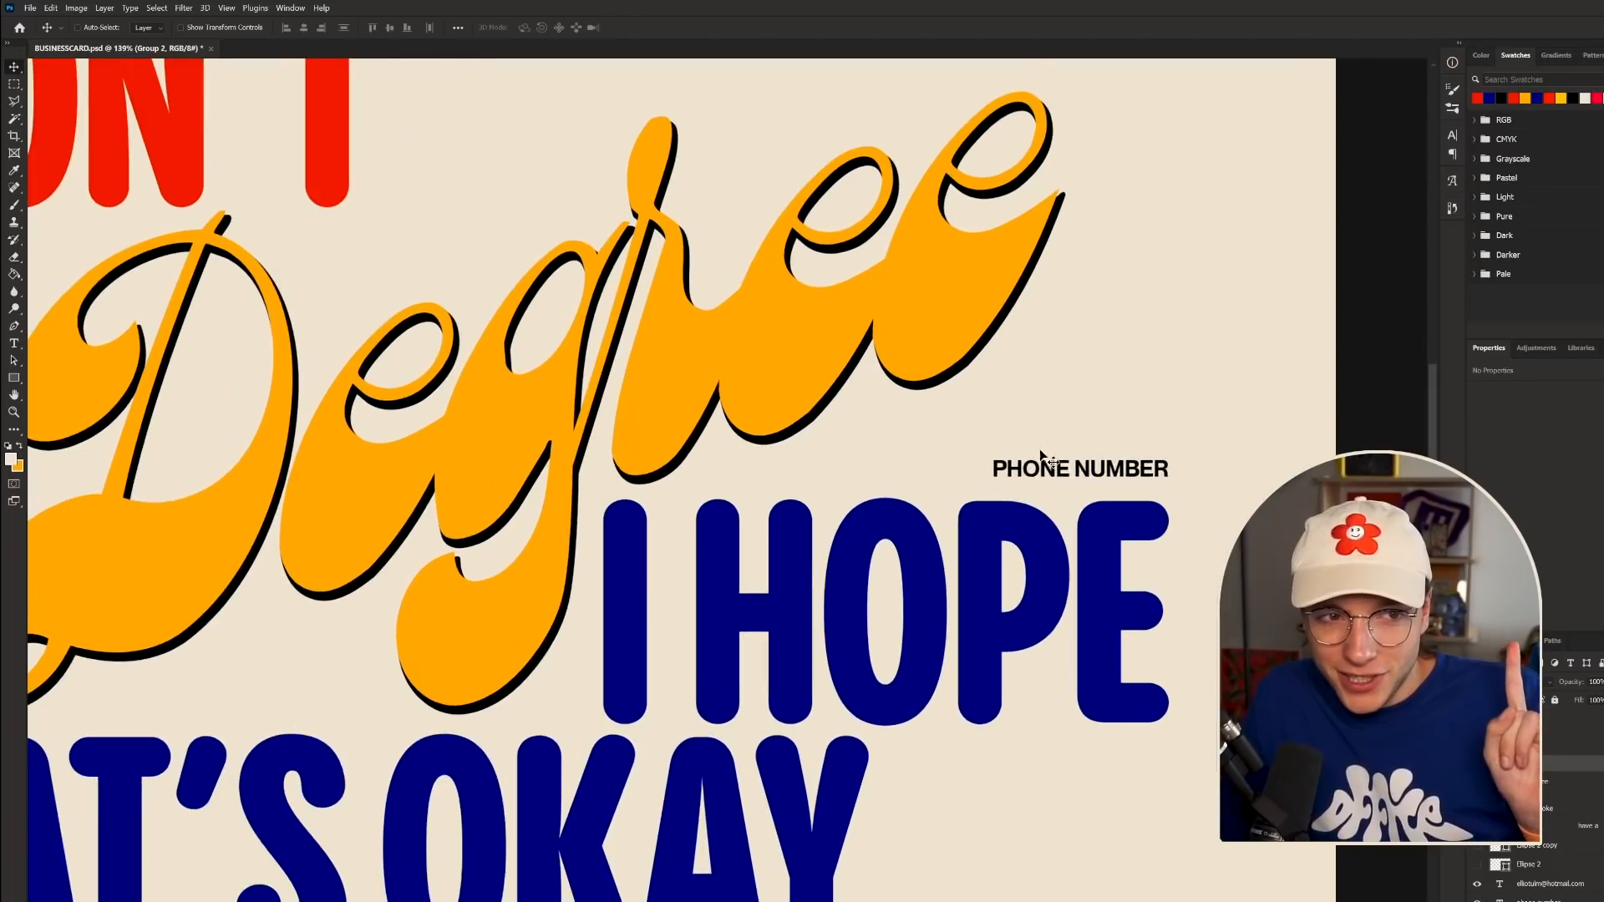
pyautogui.scroll(-3, 539, 485)
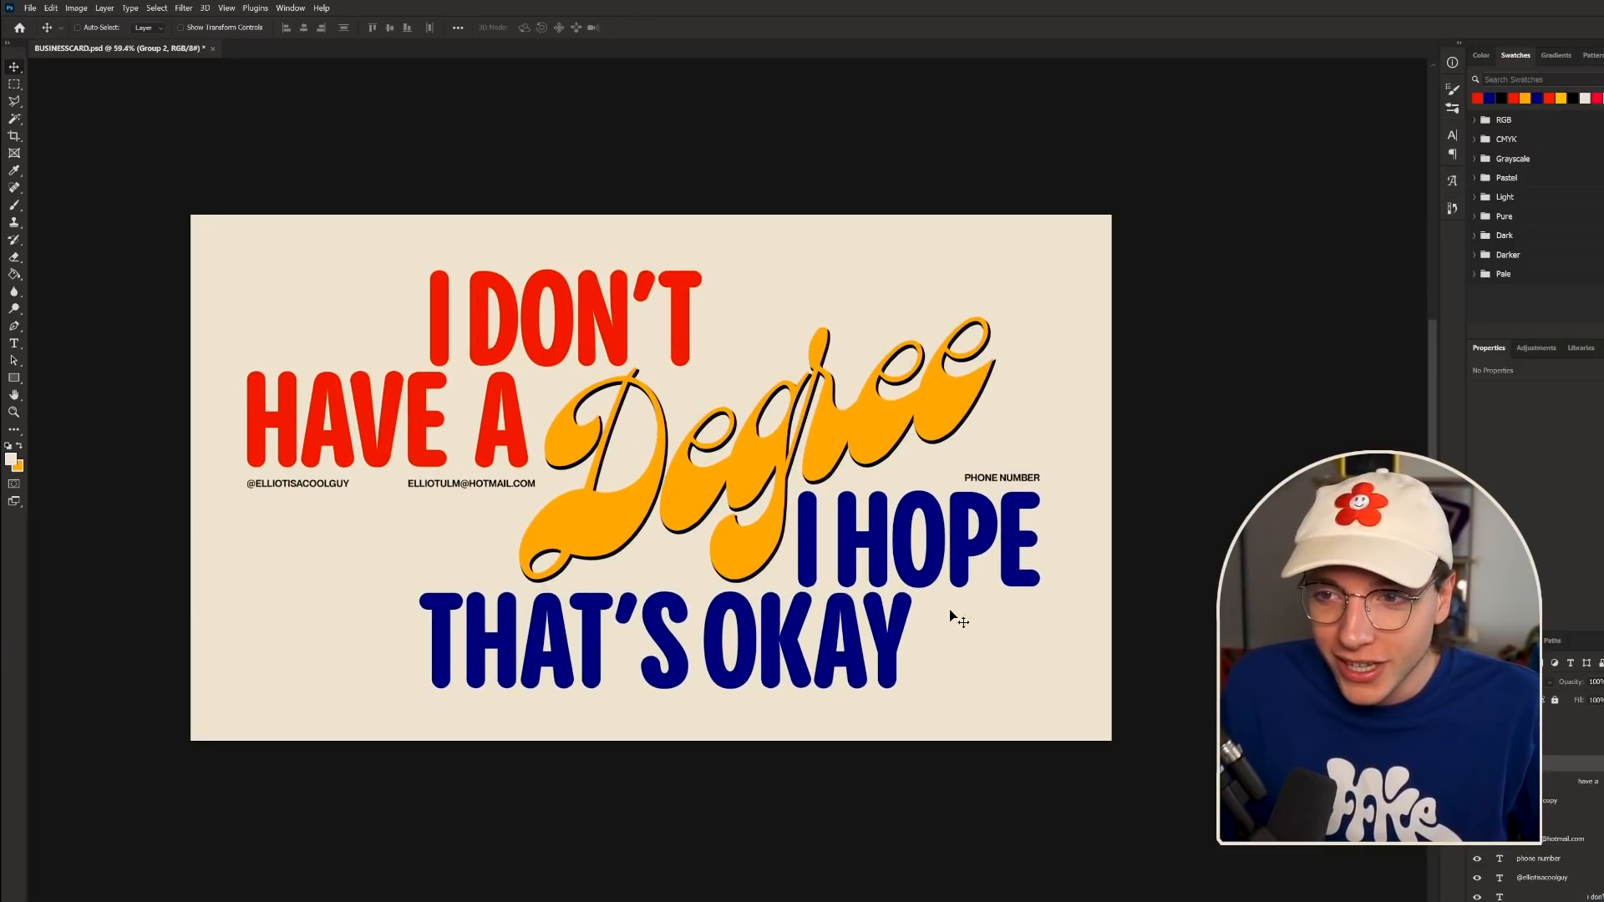
pyautogui.scroll(1, 805, 629)
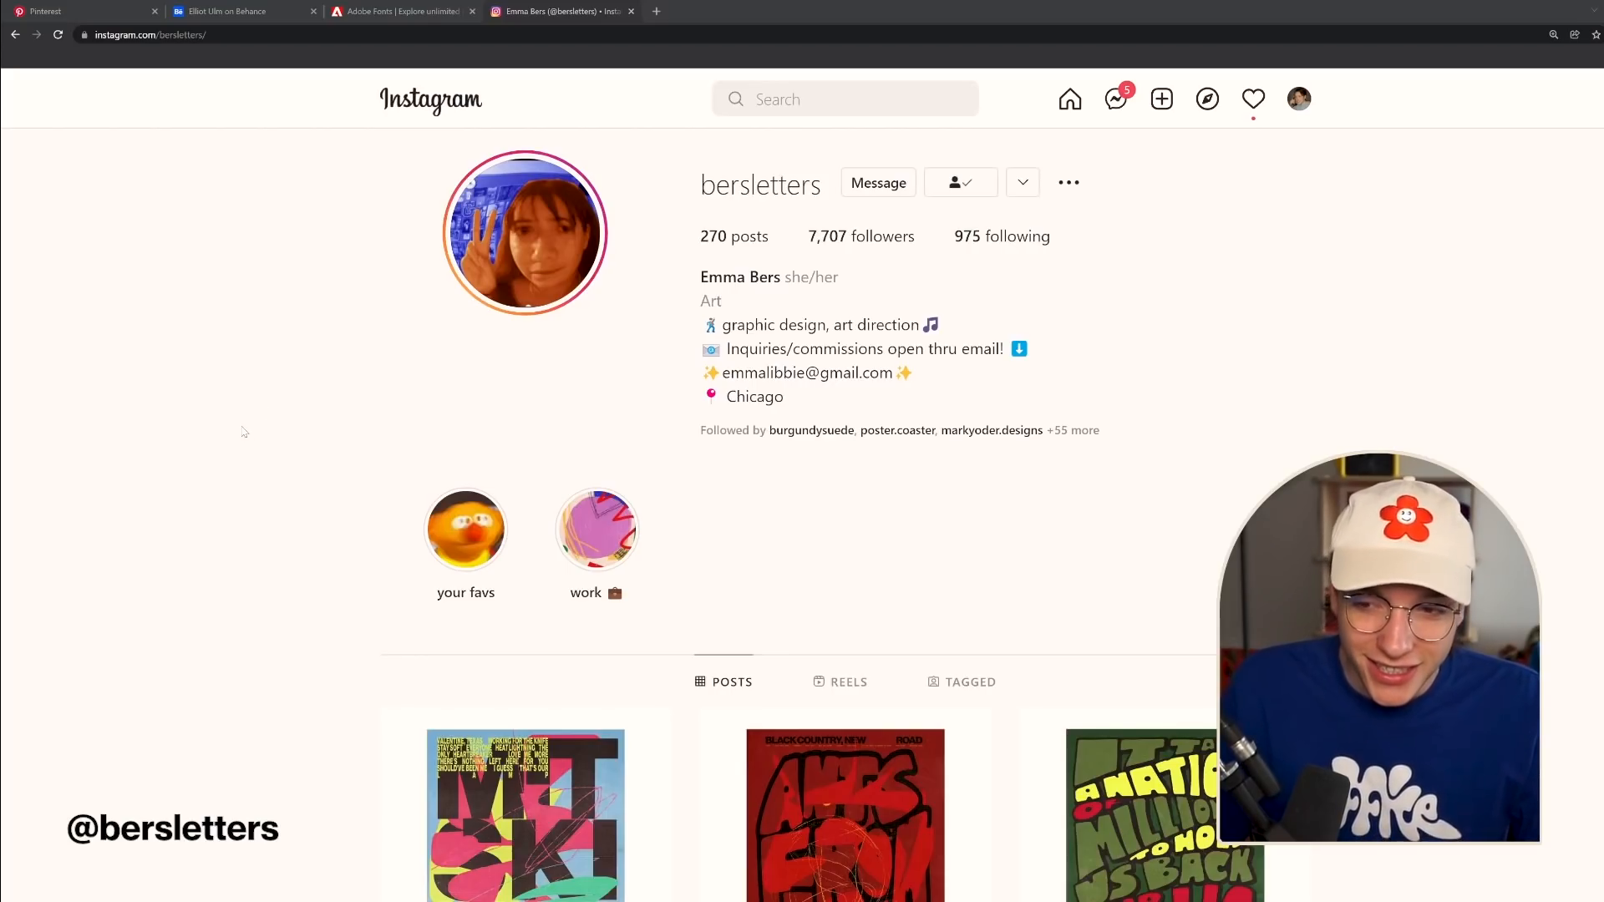
pyautogui.scroll(-10, 243, 431)
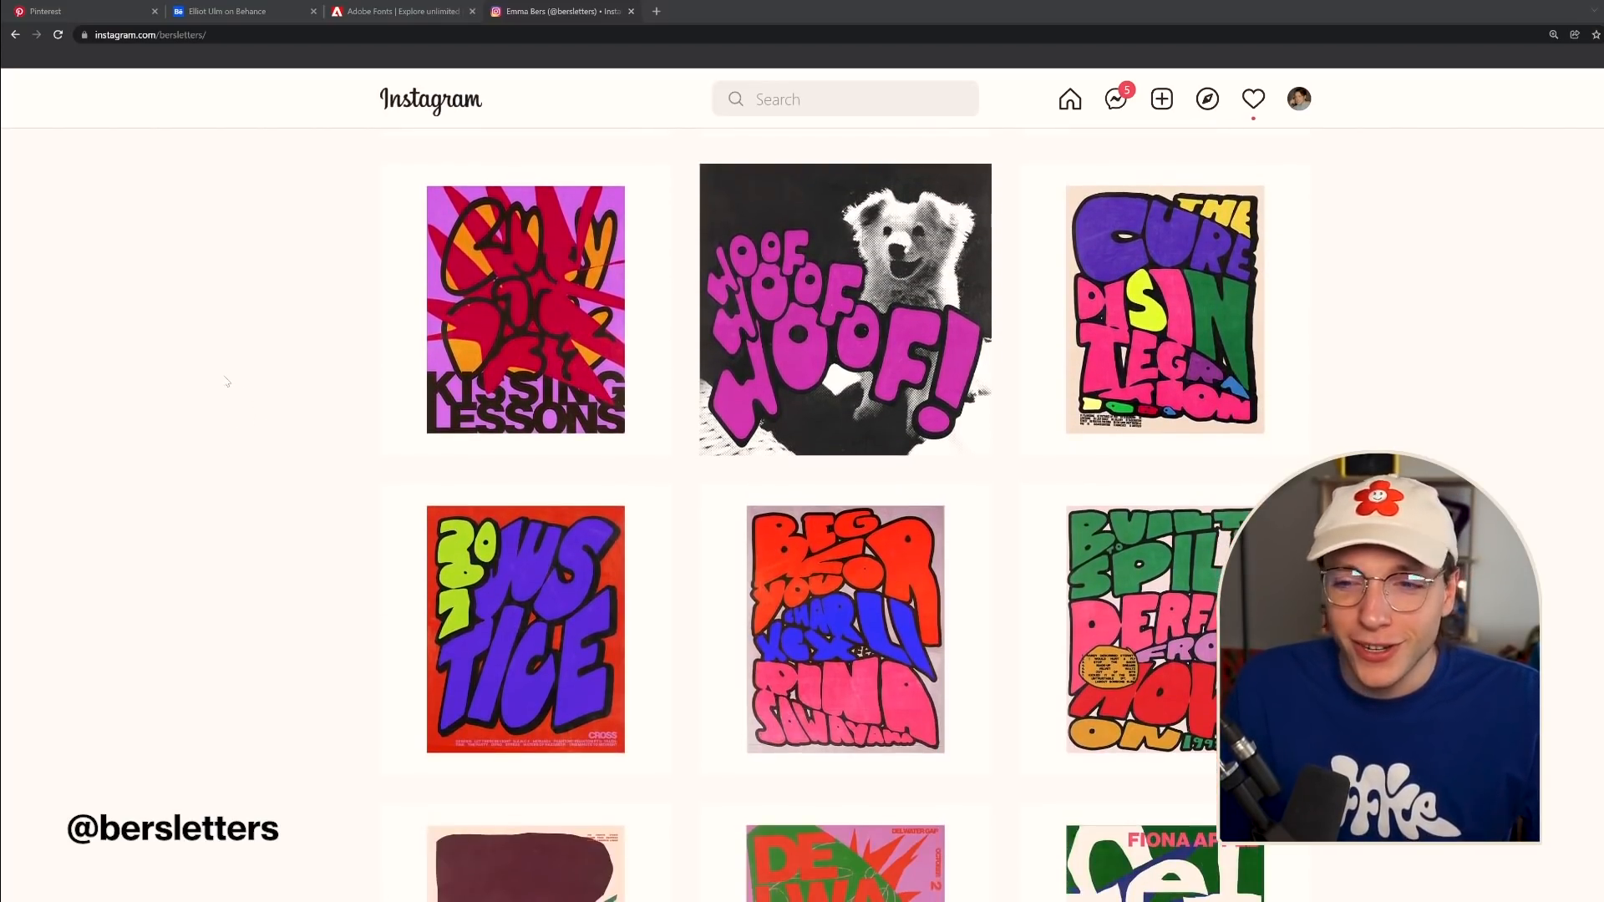
pyautogui.scroll(-8, 211, 378)
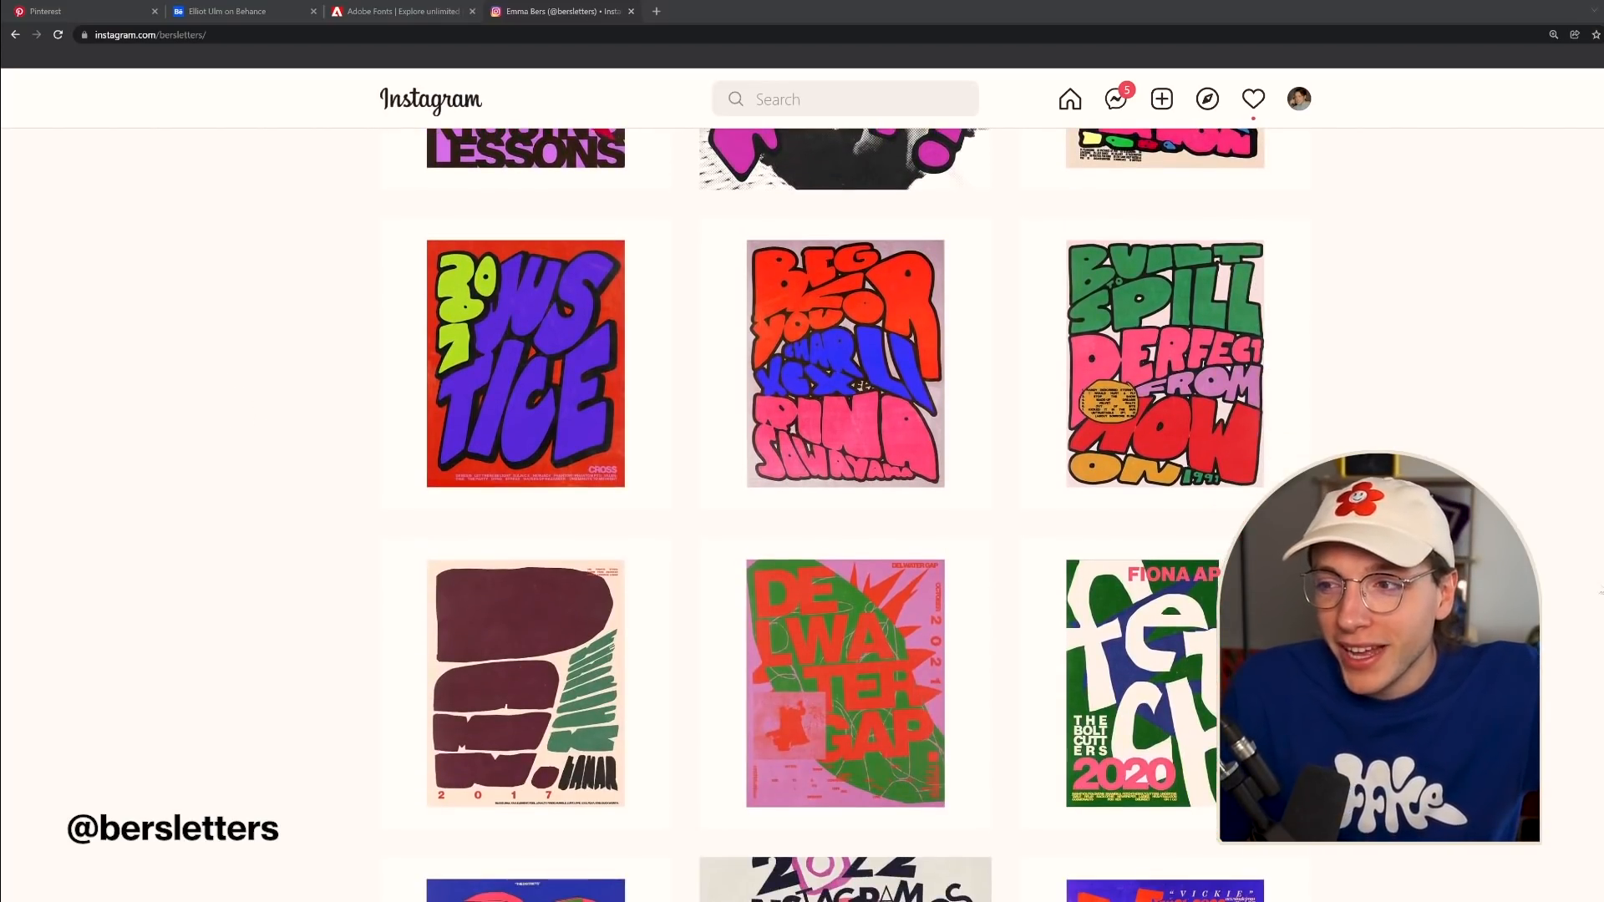
pyautogui.scroll(-3, 1596, 577)
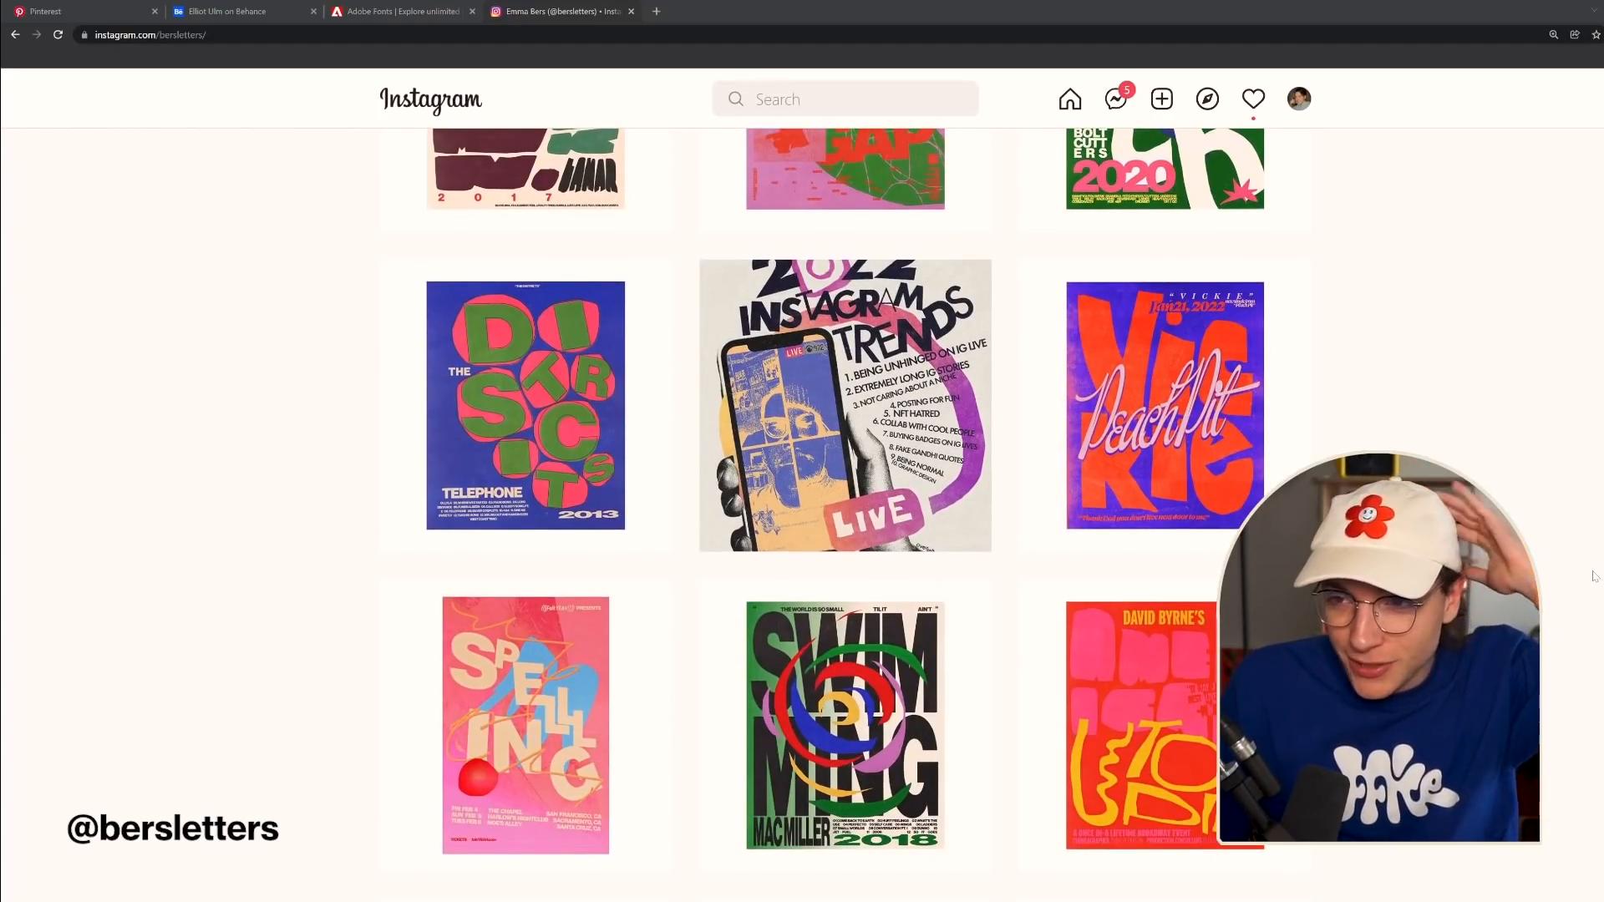
pyautogui.scroll(6, 845, 614)
pyautogui.click(846, 614)
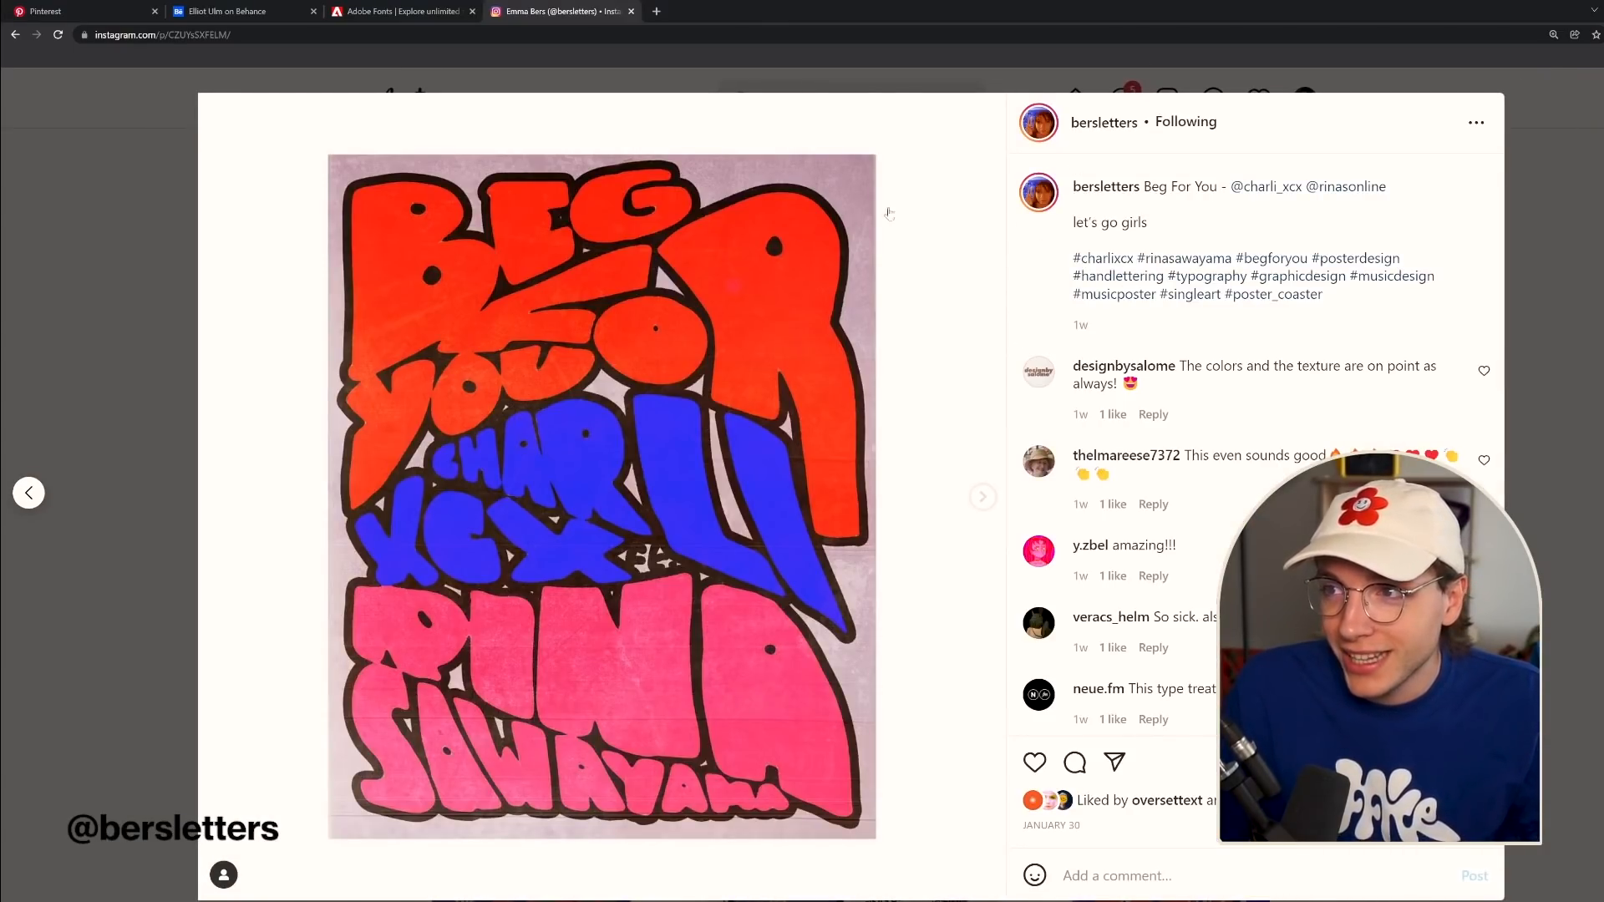
pyautogui.click(1598, 221)
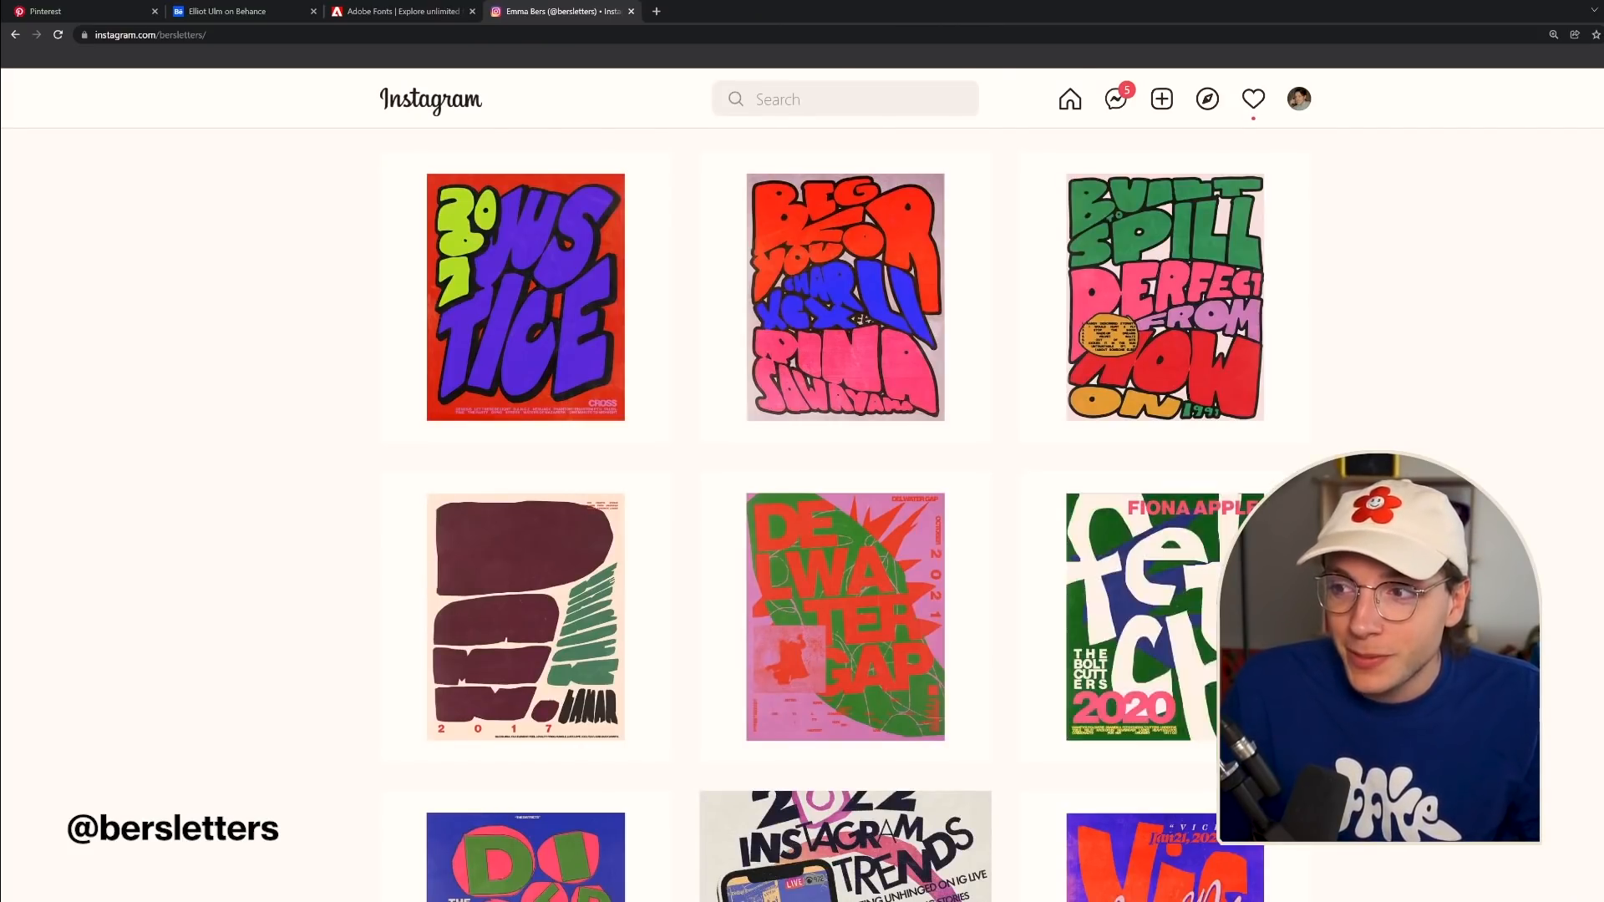
pyautogui.scroll(-3, 916, 396)
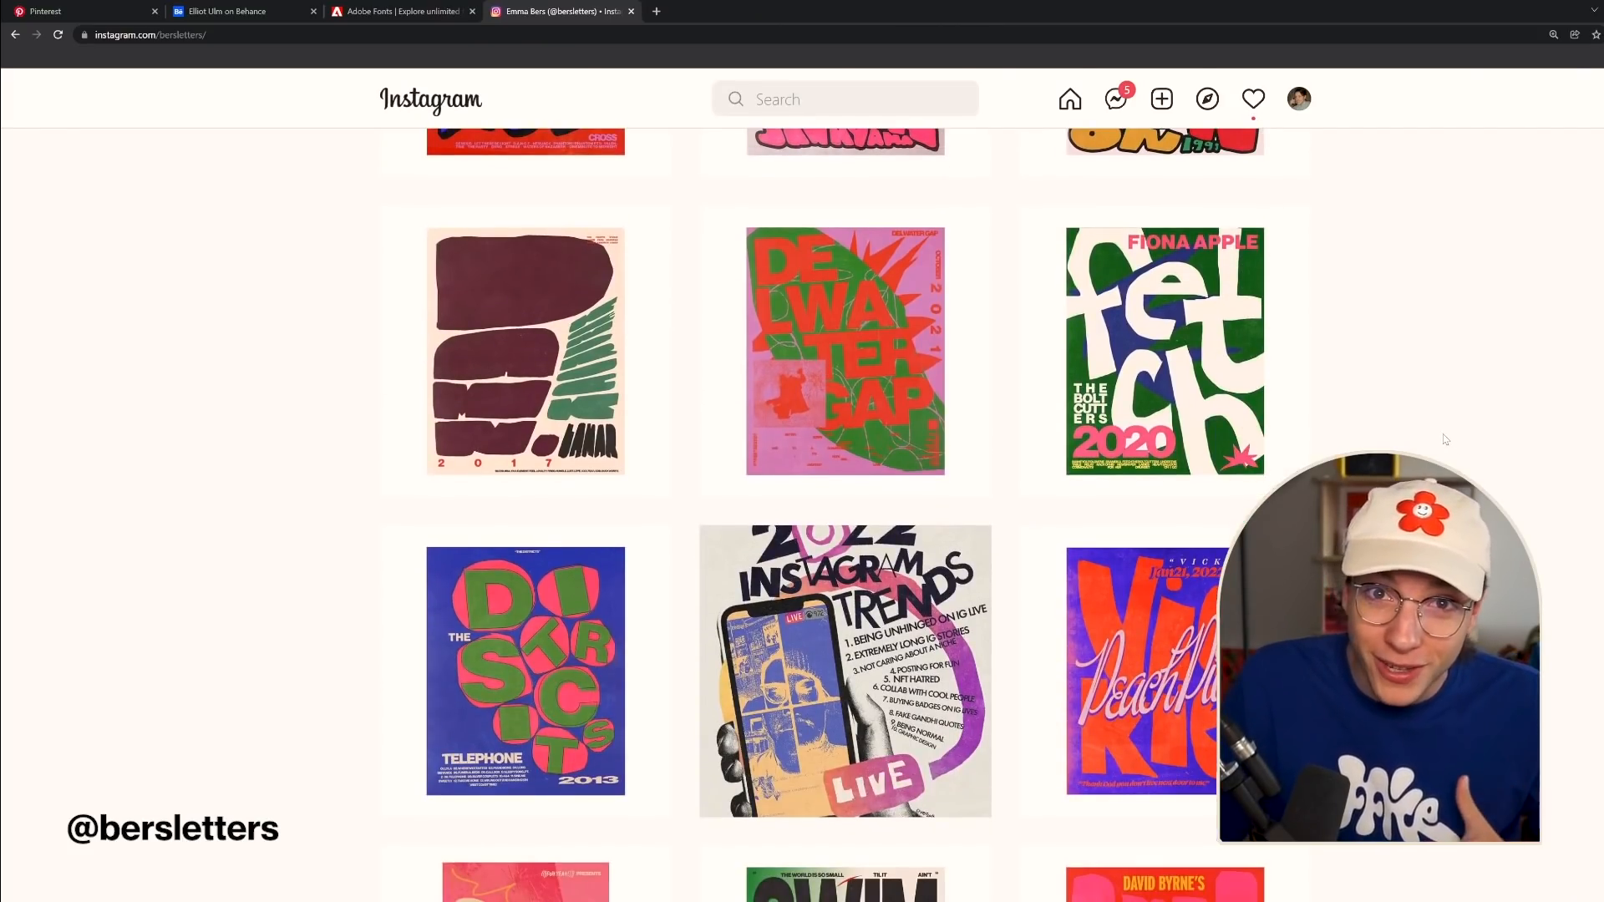
pyautogui.scroll(-20, 1446, 440)
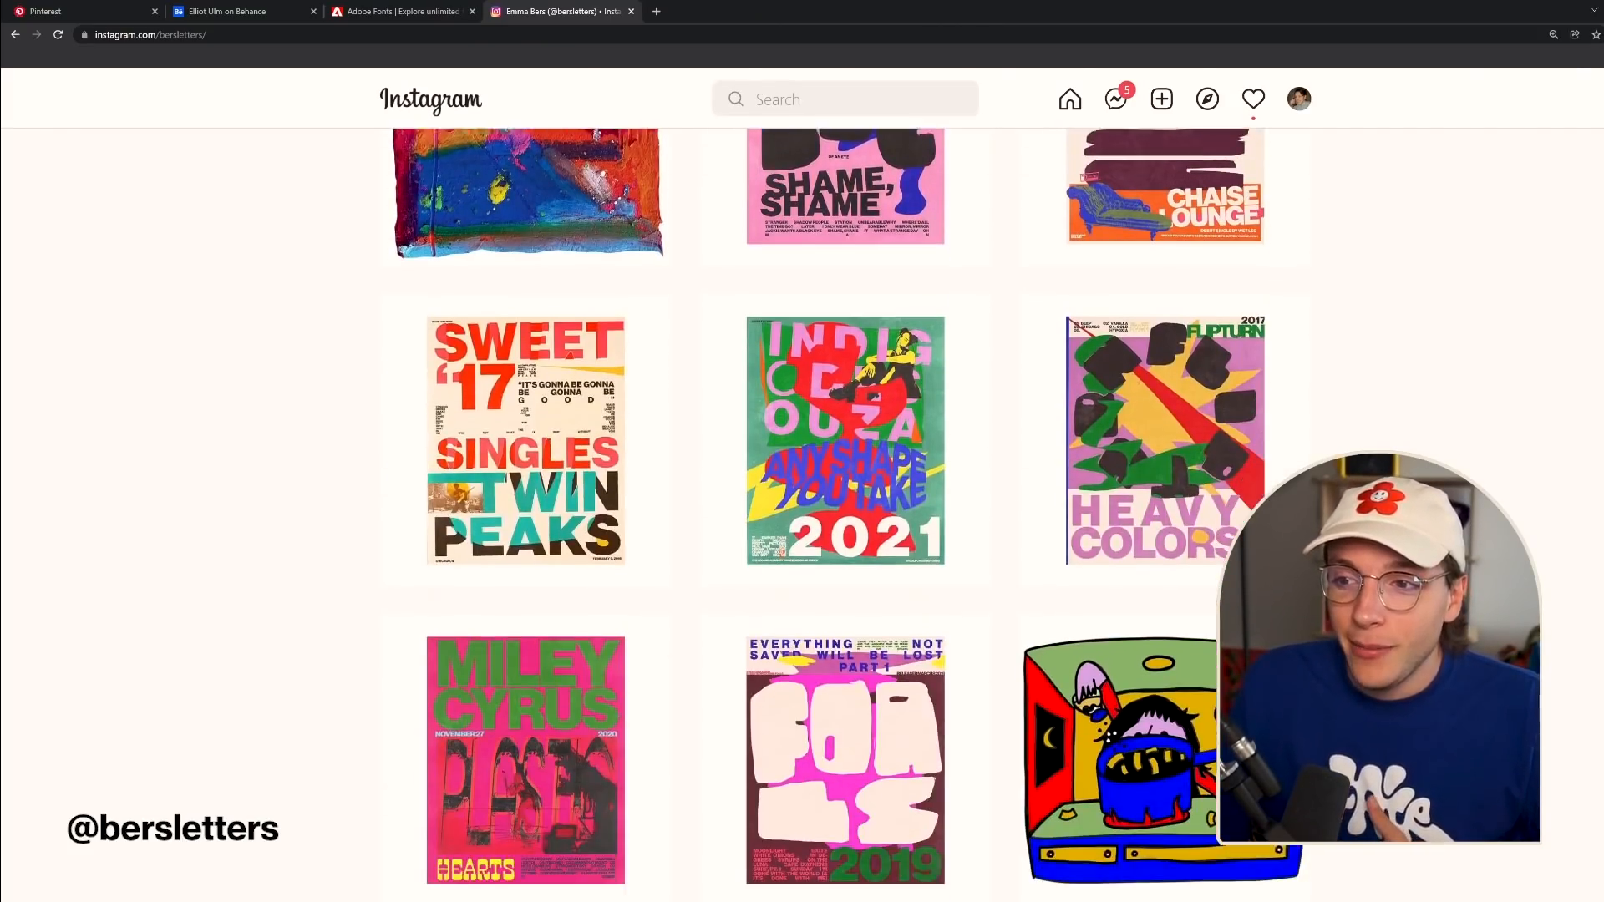
pyautogui.scroll(-20, 844, 515)
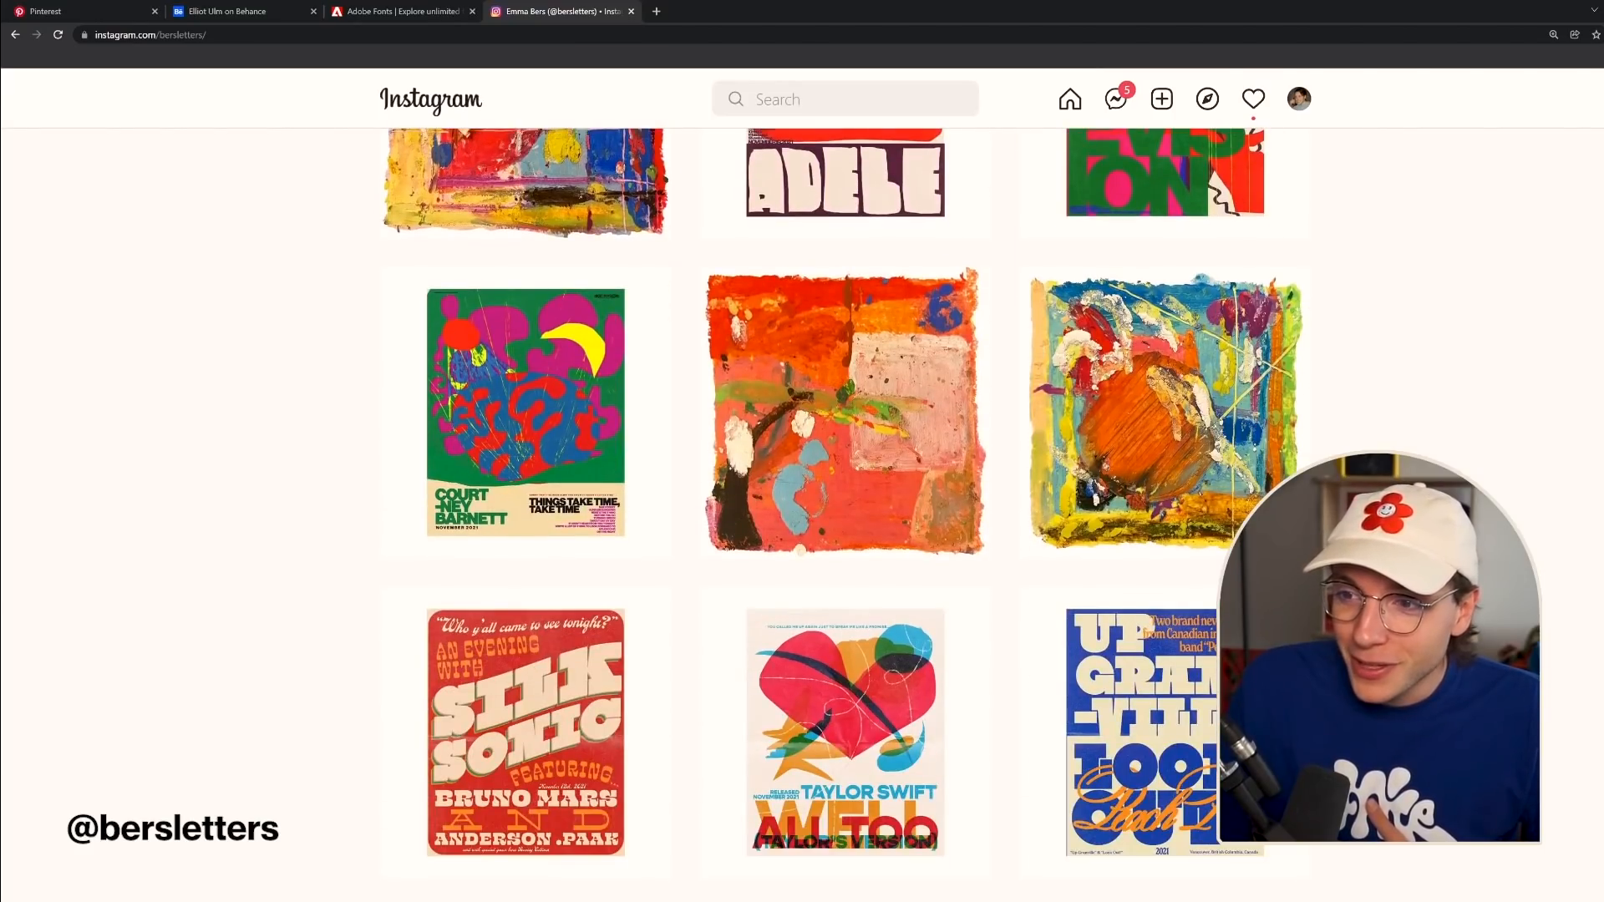
pyautogui.click(718, 292)
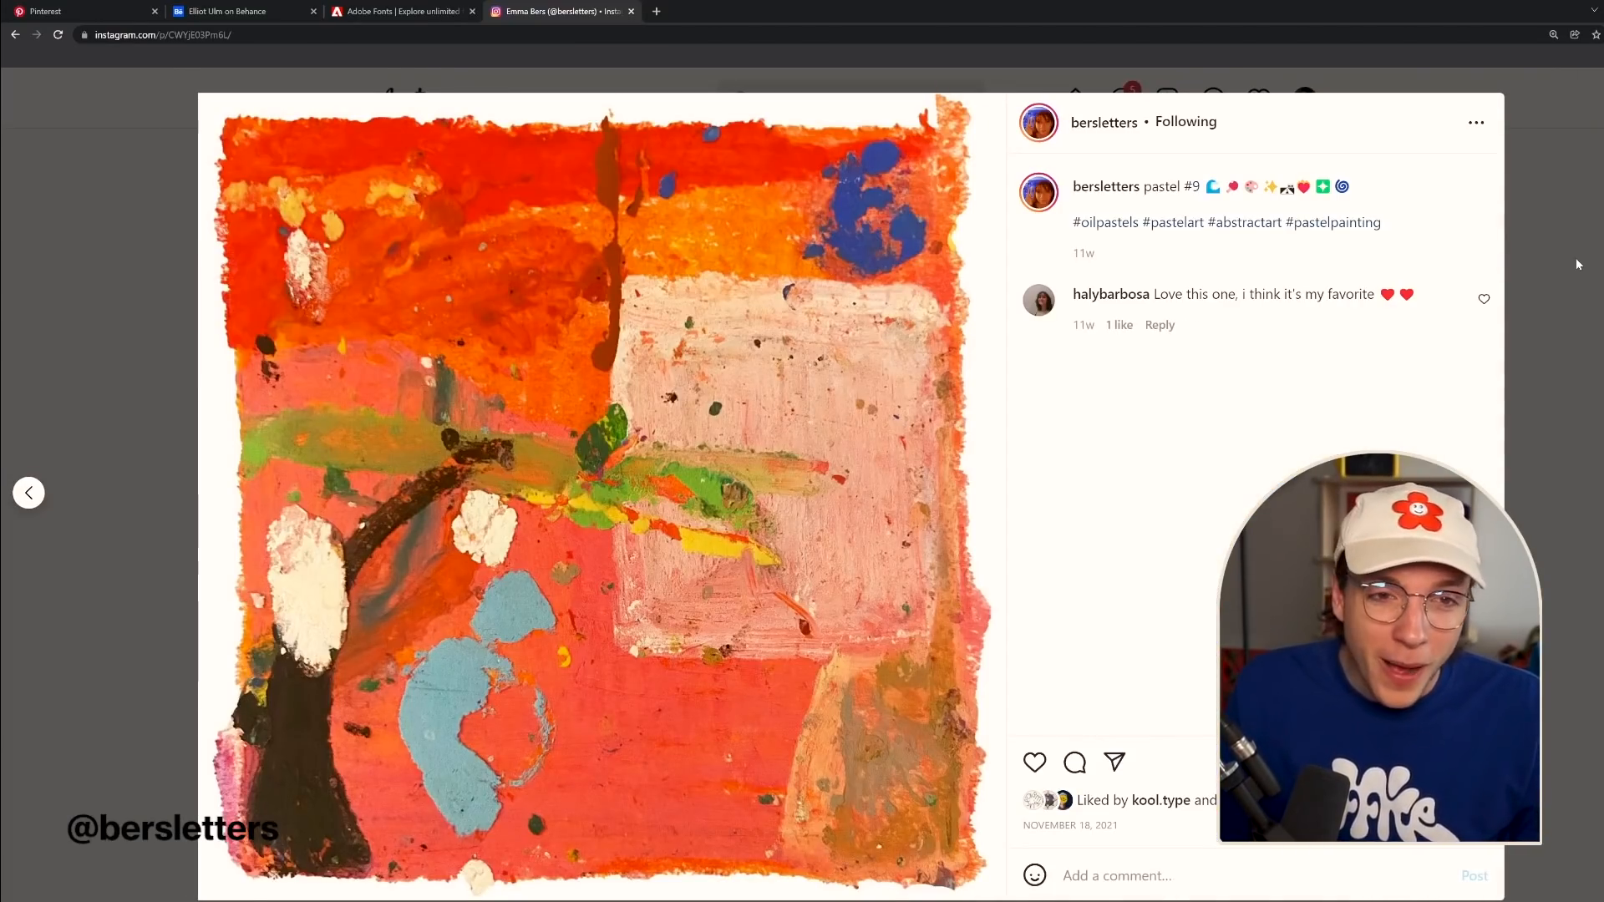
pyautogui.click(1577, 264)
pyautogui.scroll(15, 844, 501)
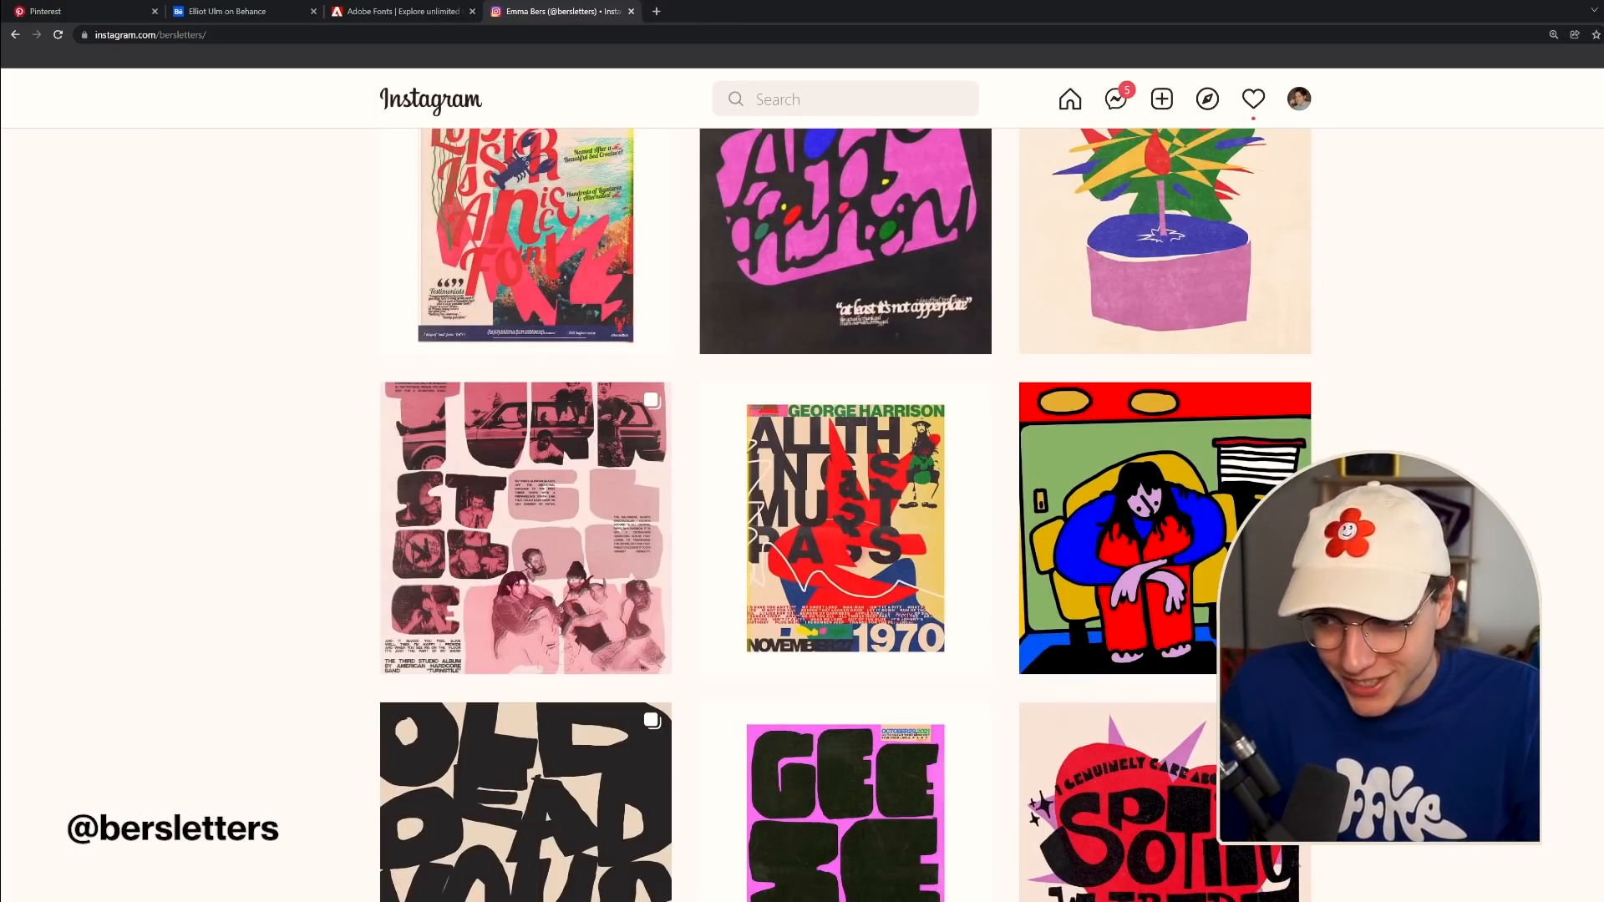
pyautogui.scroll(10, 845, 535)
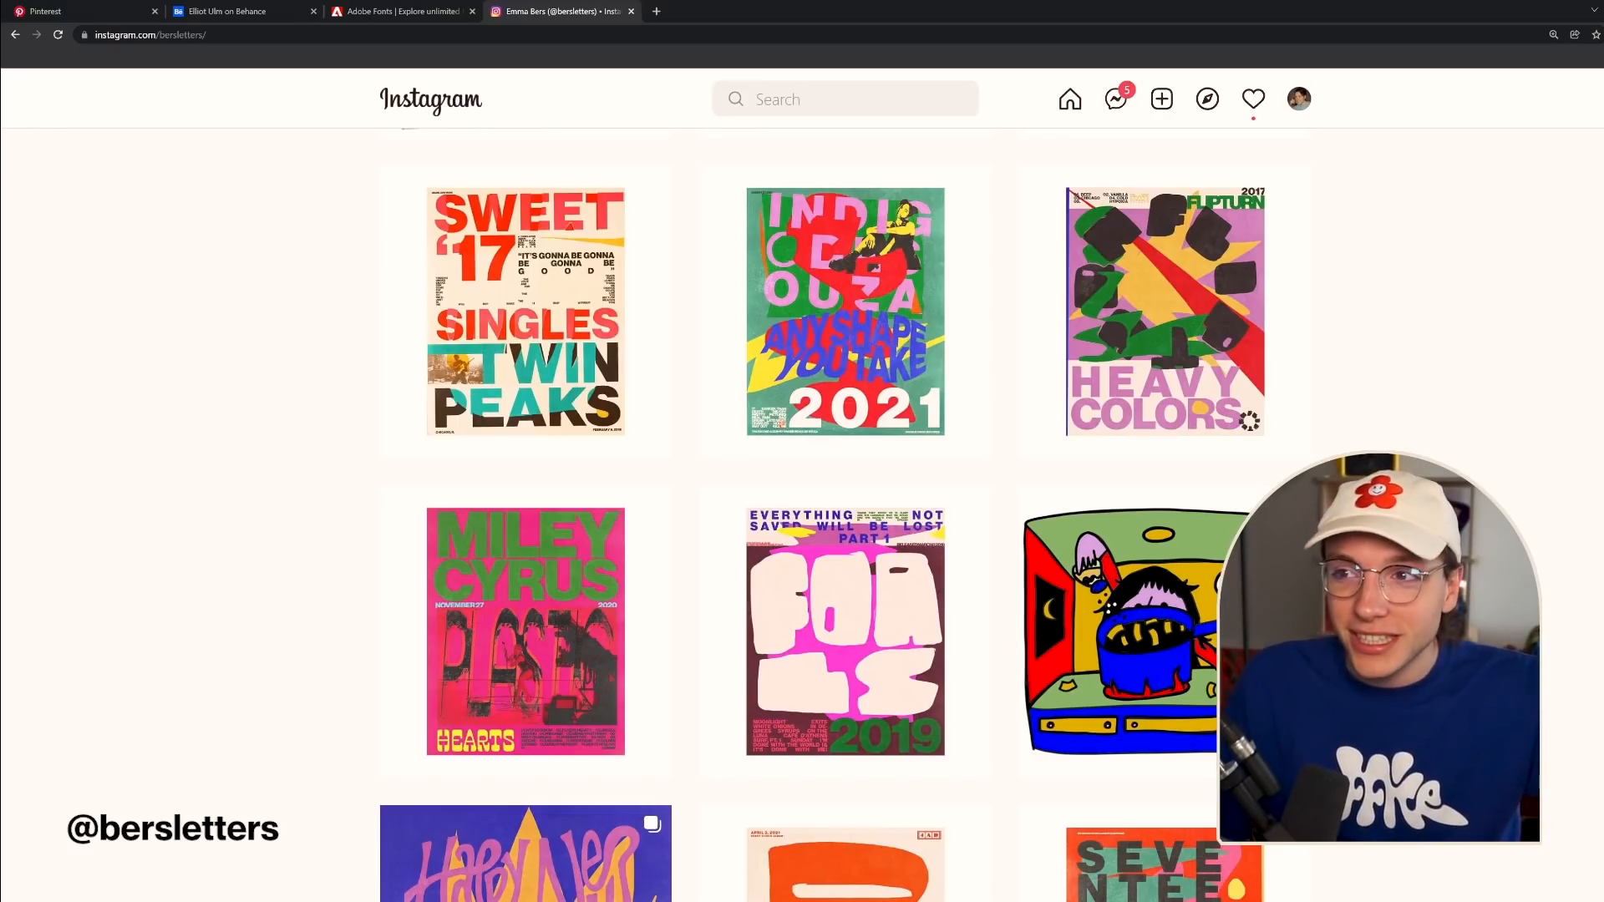
pyautogui.scroll(4, 836, 515)
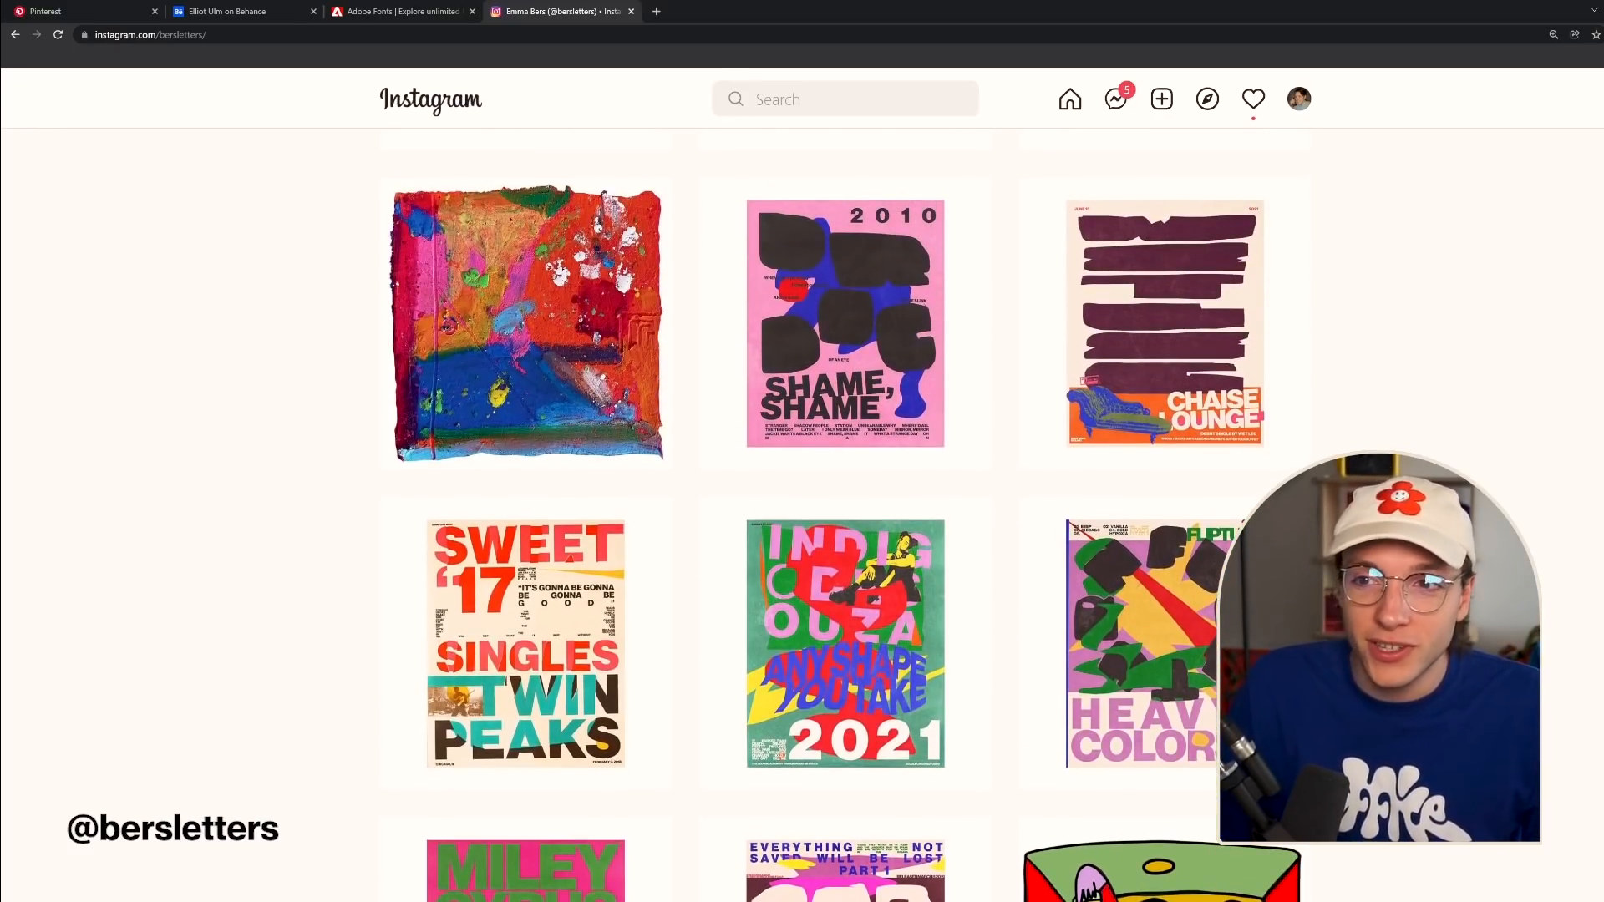
pyautogui.scroll(2, 835, 515)
pyautogui.scroll(8, 835, 515)
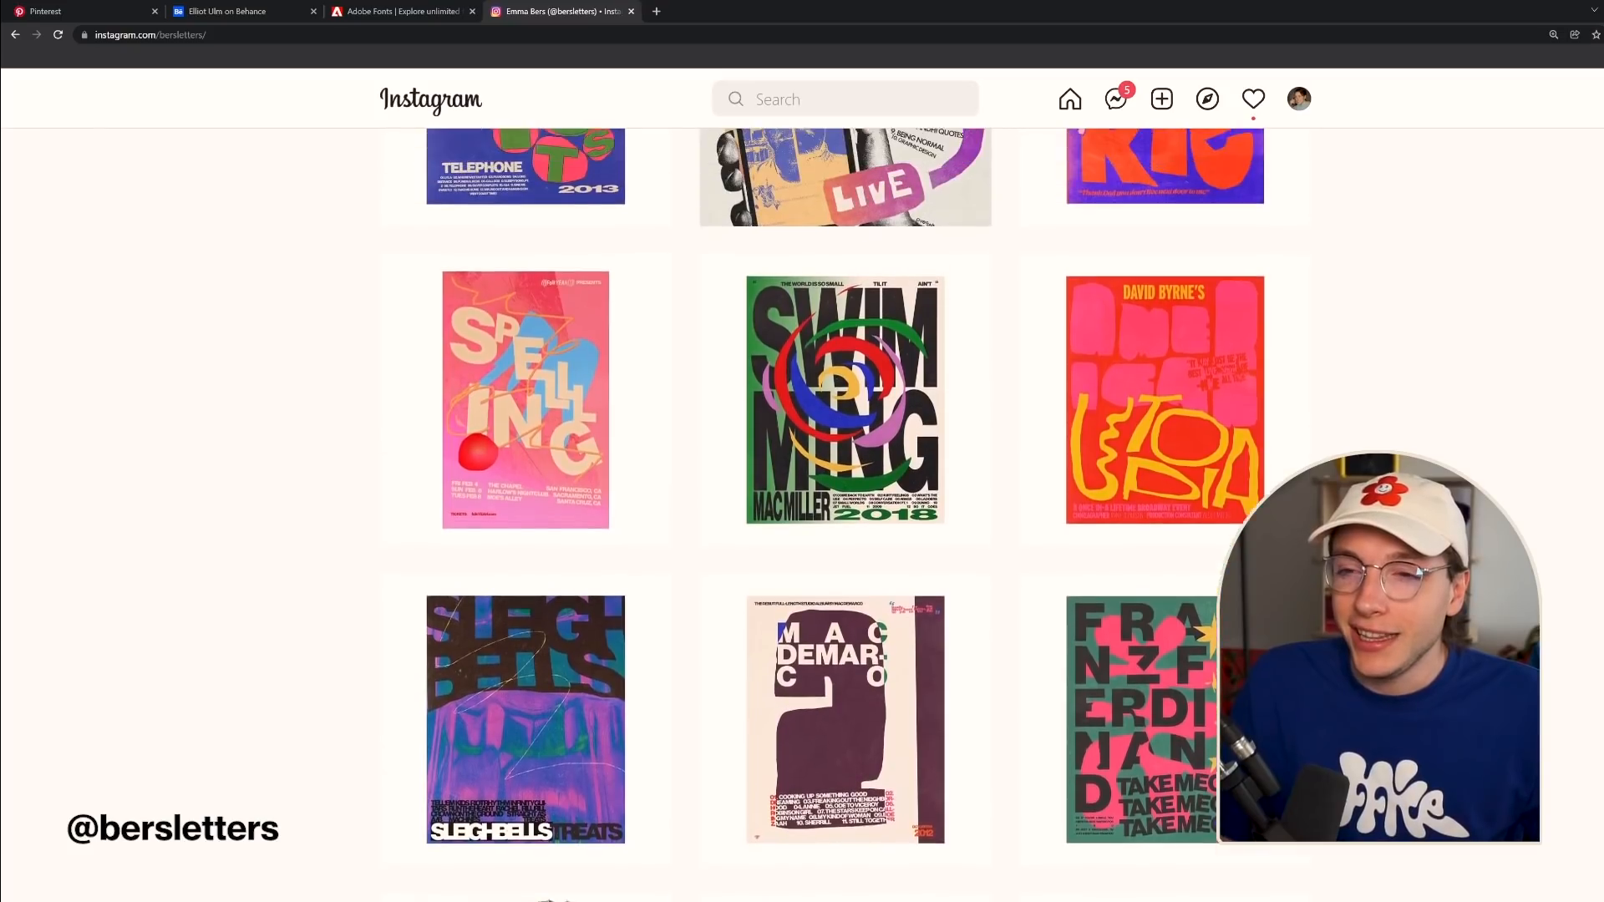
pyautogui.scroll(4, 845, 515)
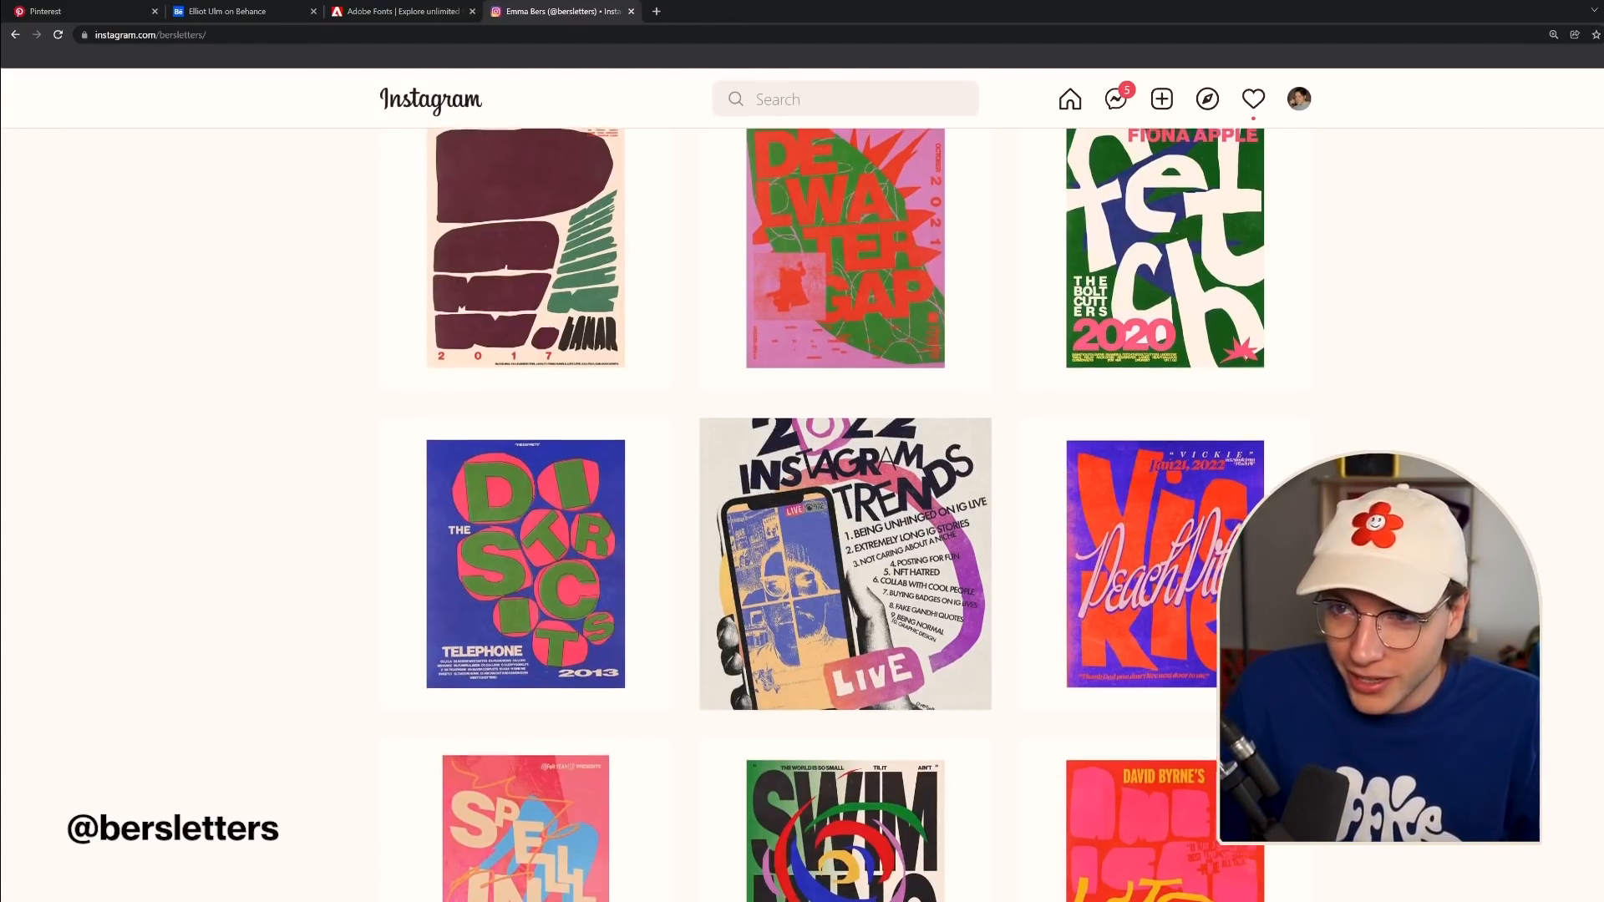
pyautogui.scroll(7, 846, 515)
pyautogui.scroll(5, 845, 515)
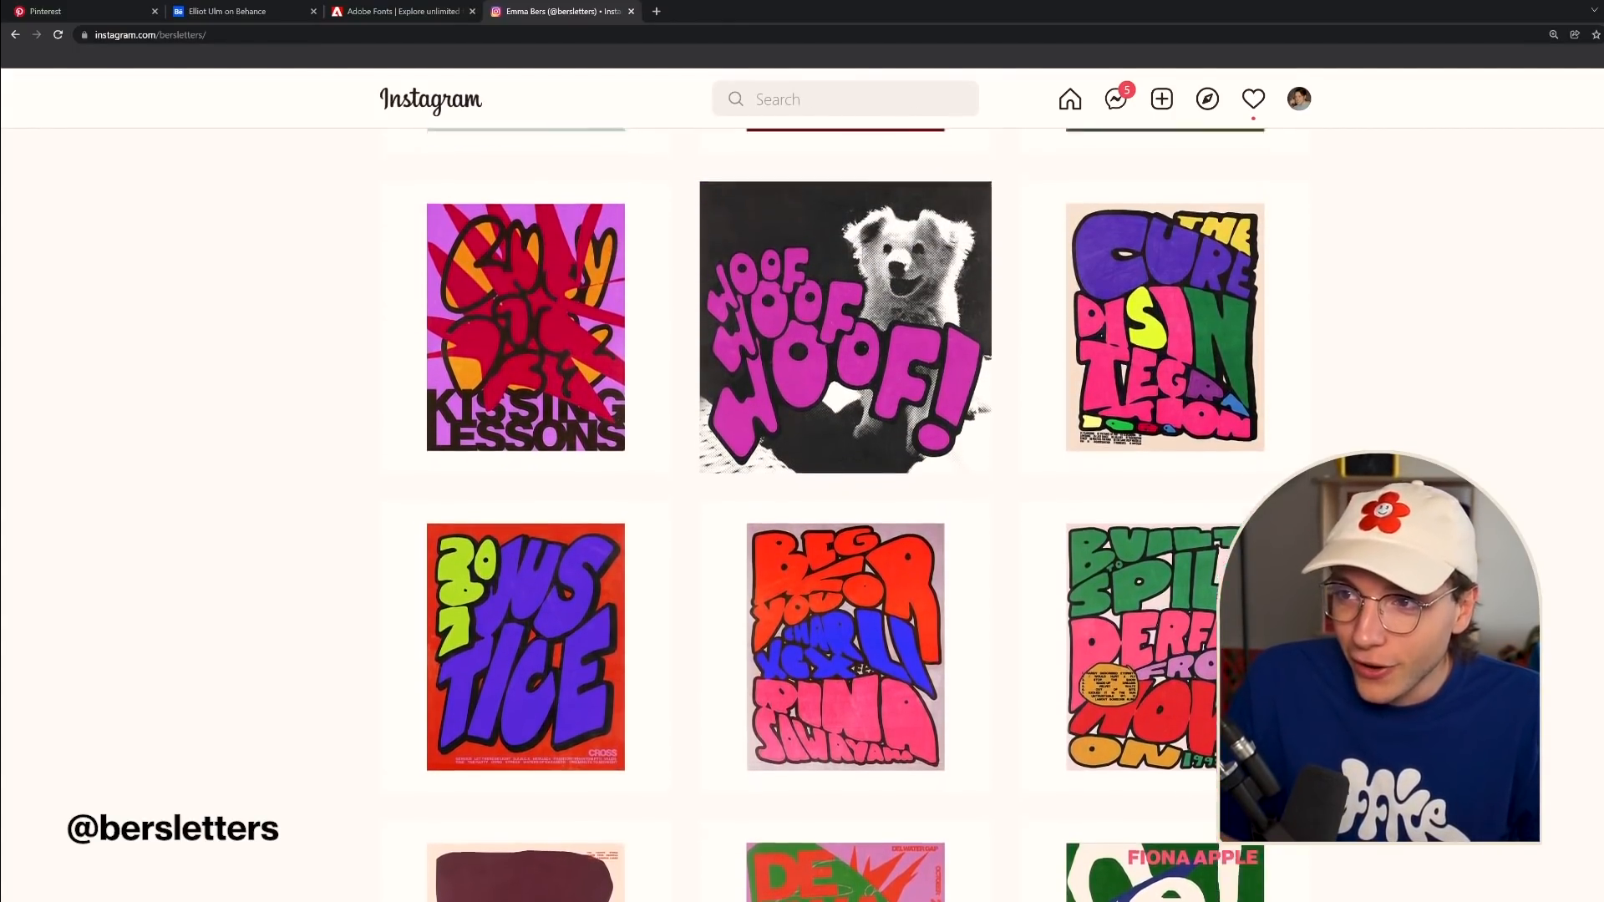
pyautogui.scroll(-4, 846, 515)
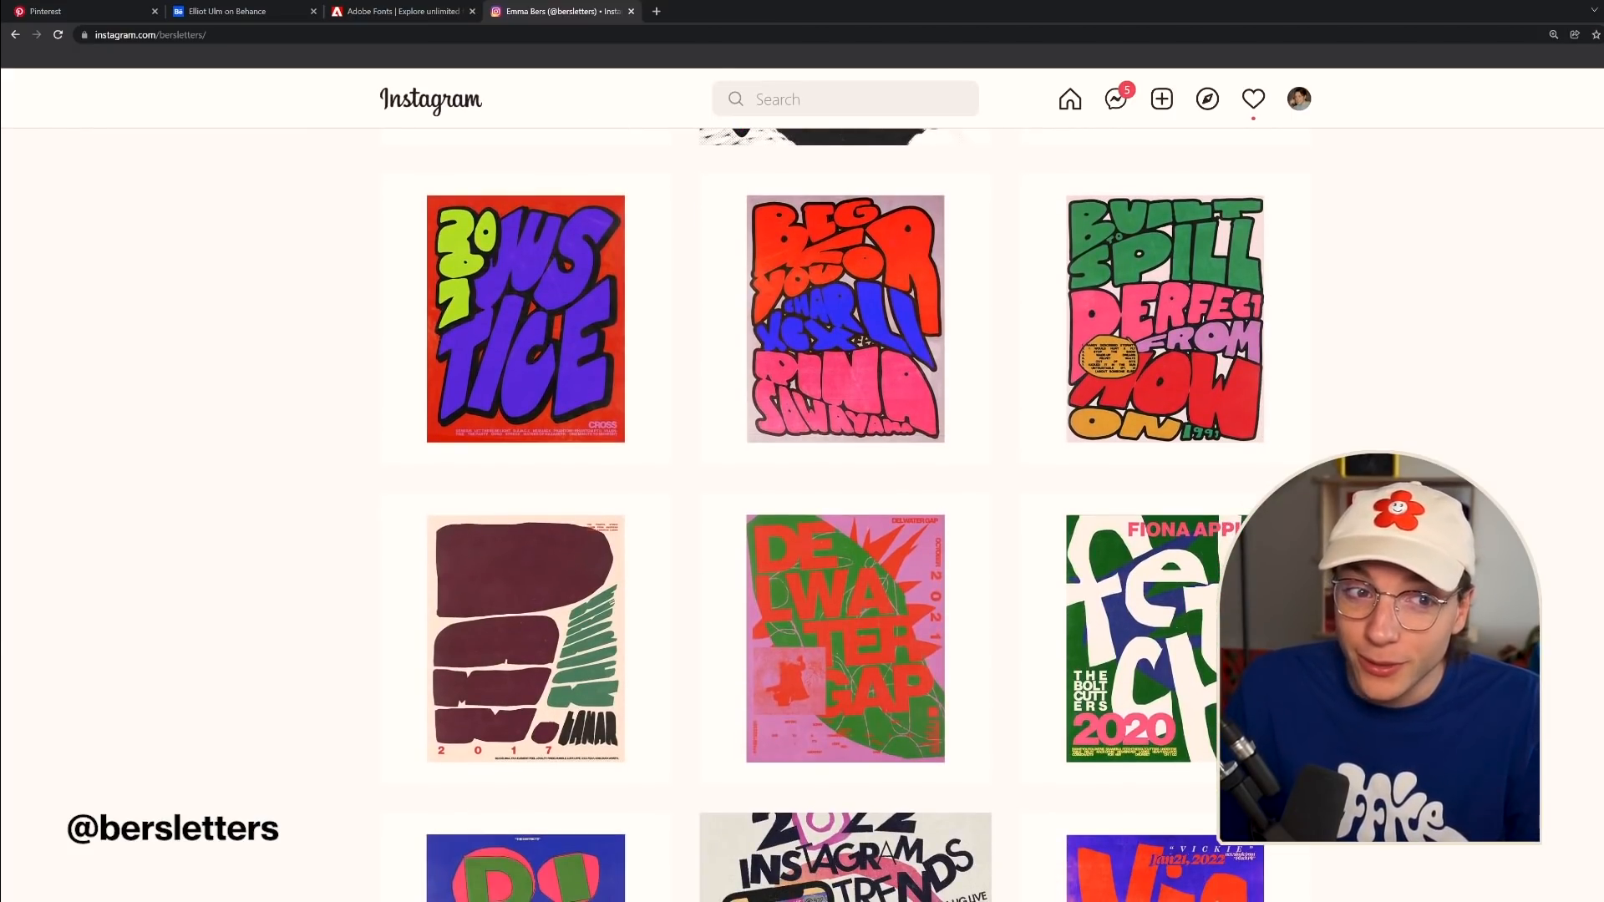
pyautogui.scroll(8, 845, 515)
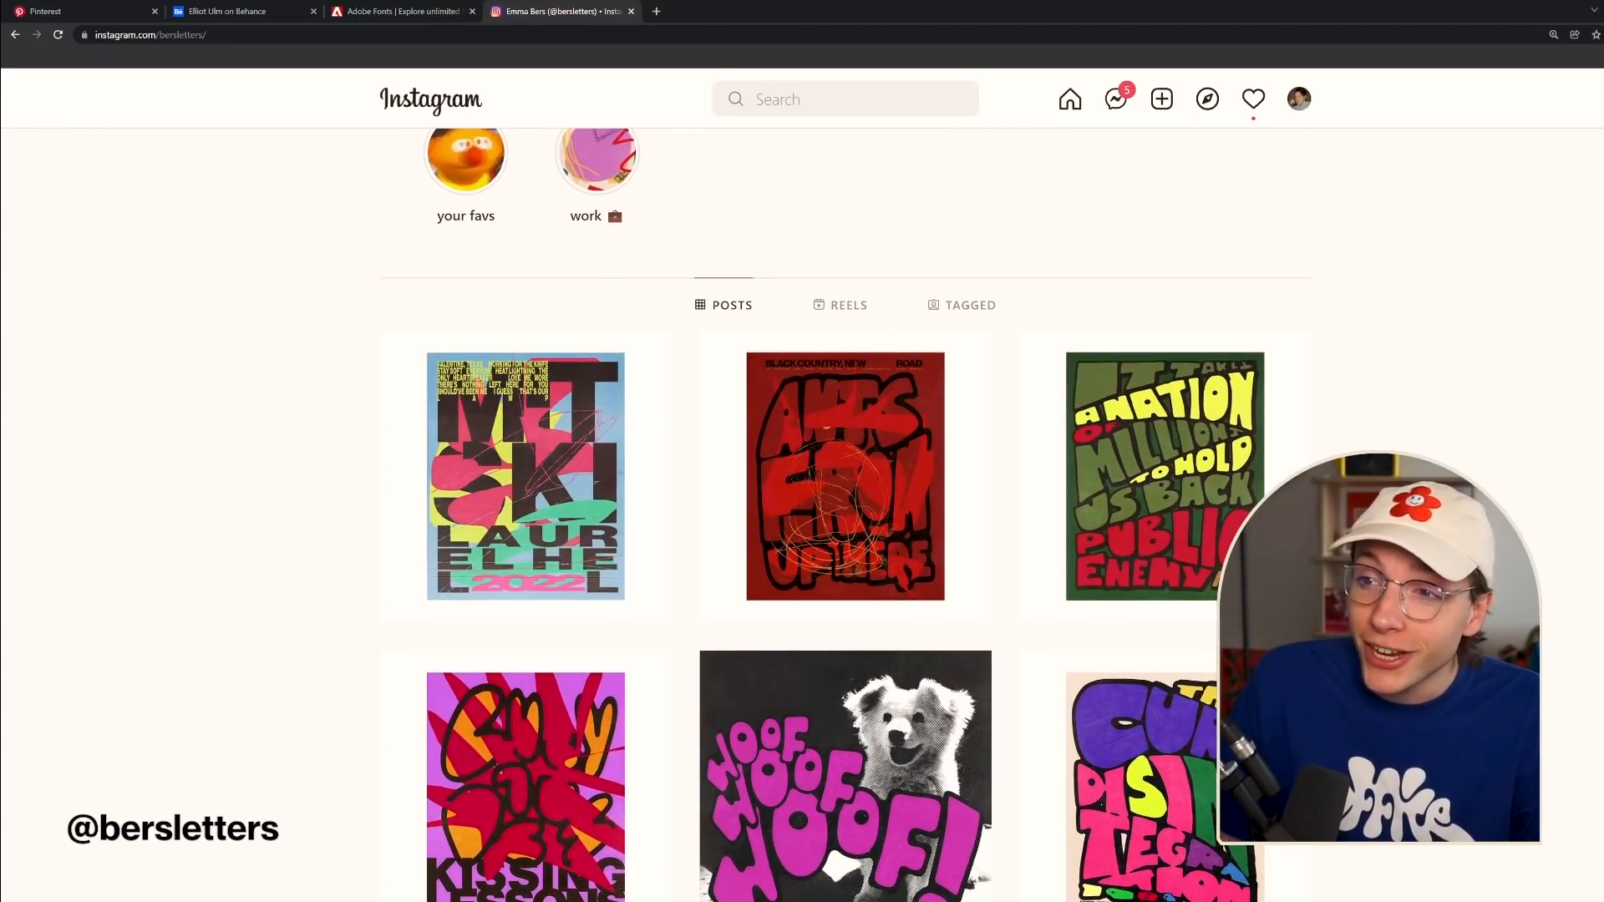
pyautogui.scroll(4, 846, 515)
pyautogui.scroll(-10, 846, 515)
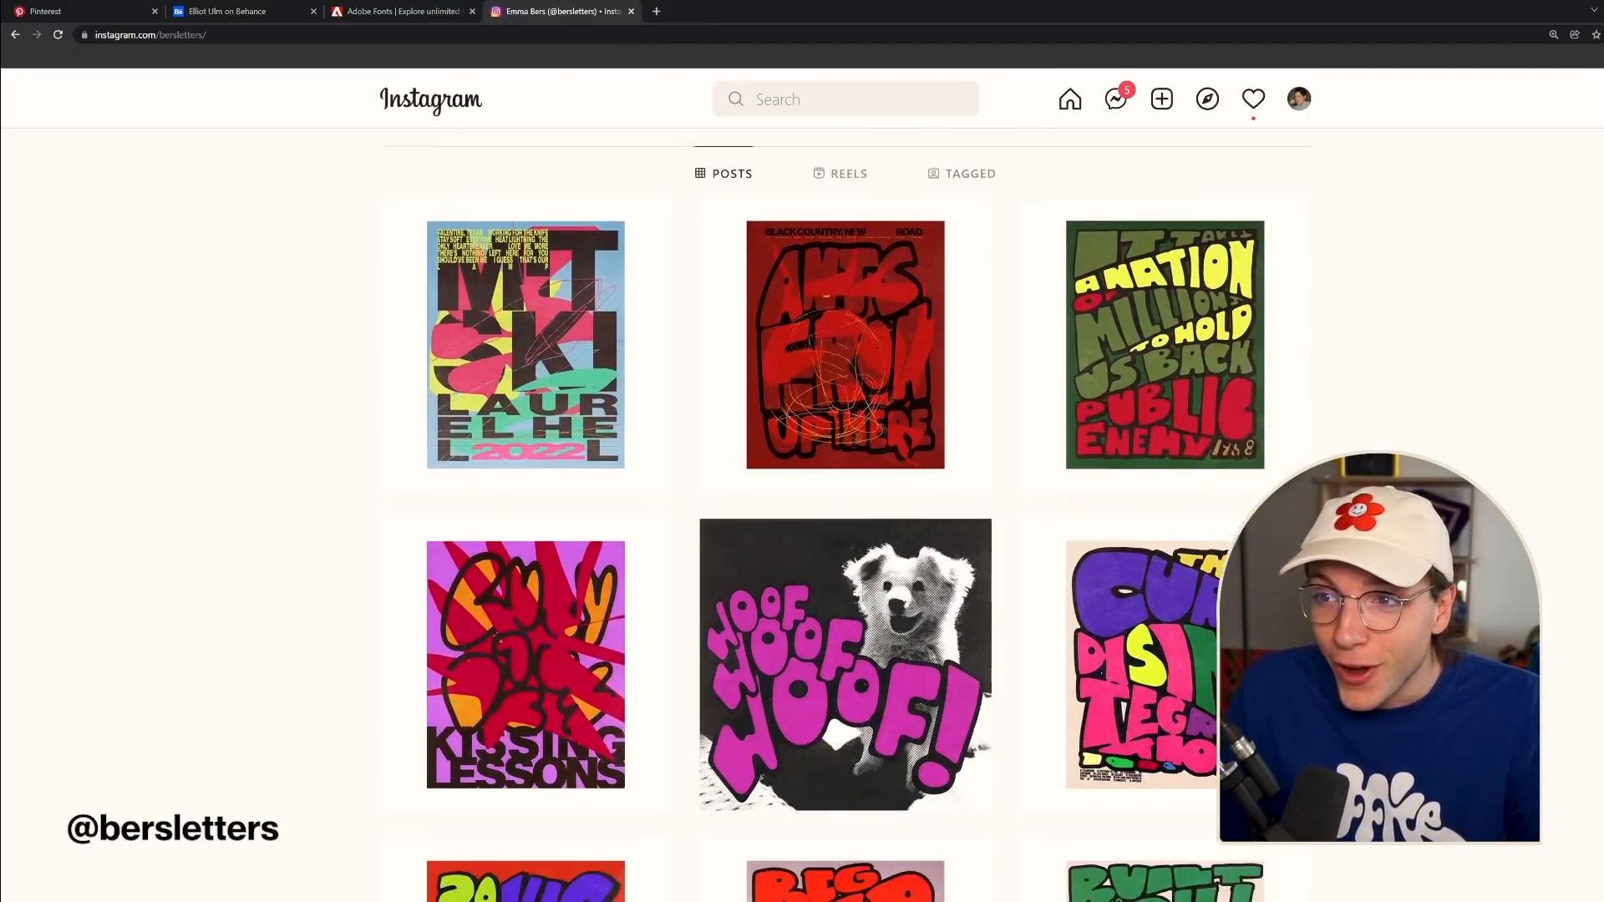
pyautogui.scroll(-5, 846, 515)
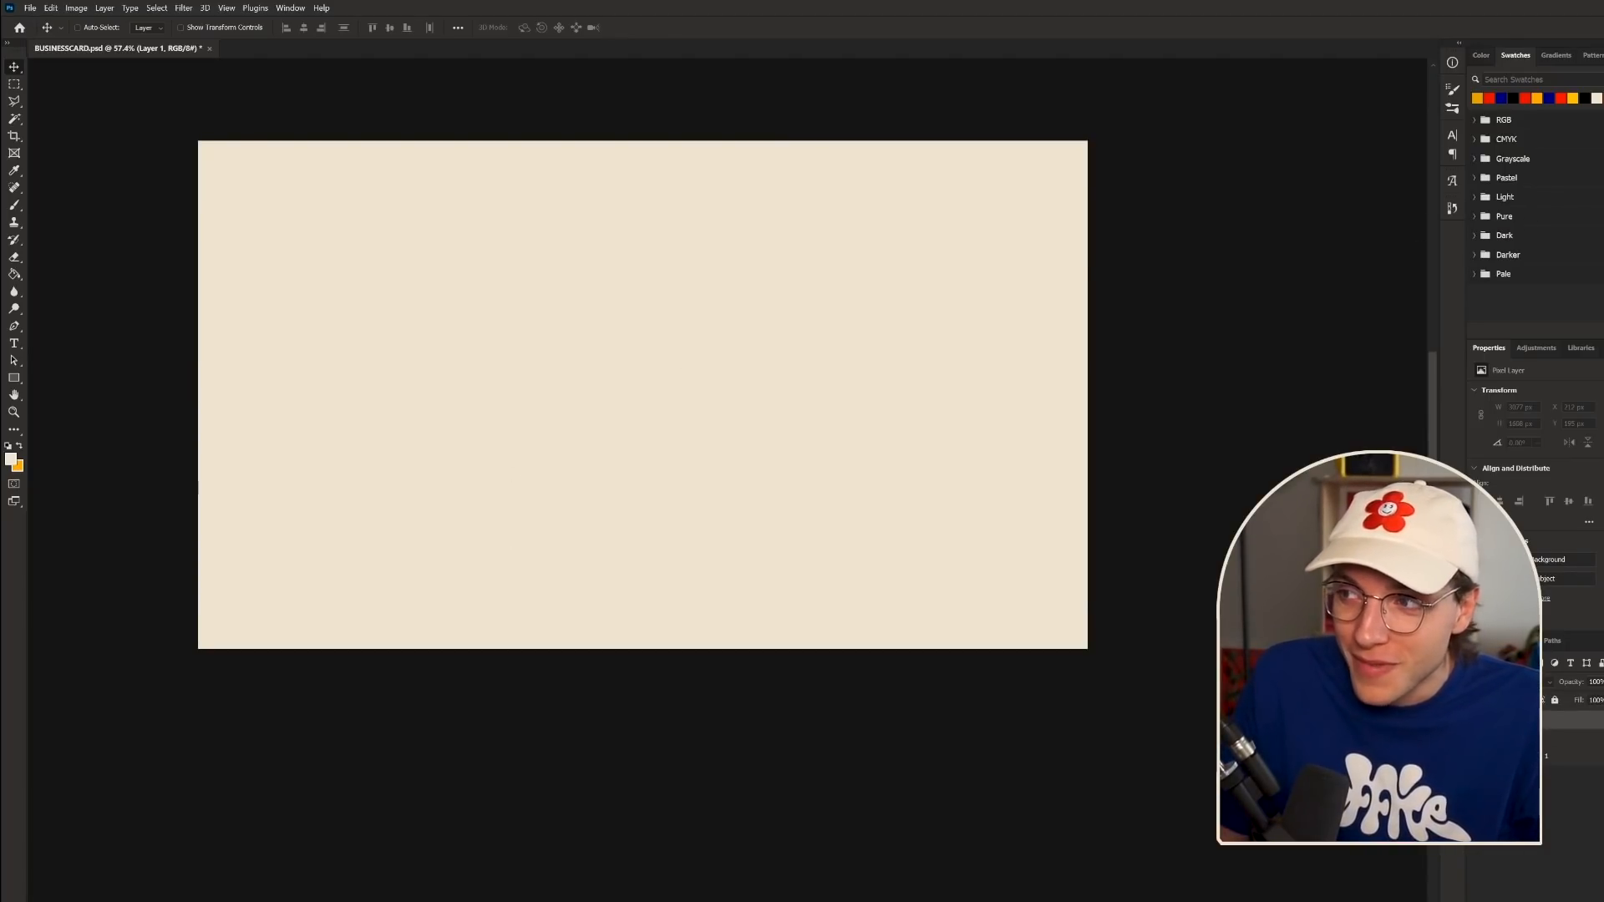
# - Drag the orange flower graphic from Libraries onto the card and centre it vertically
pyautogui.click(1582, 347)
pyautogui.moveTo(1379, 414); pyautogui.dragTo(719, 380)
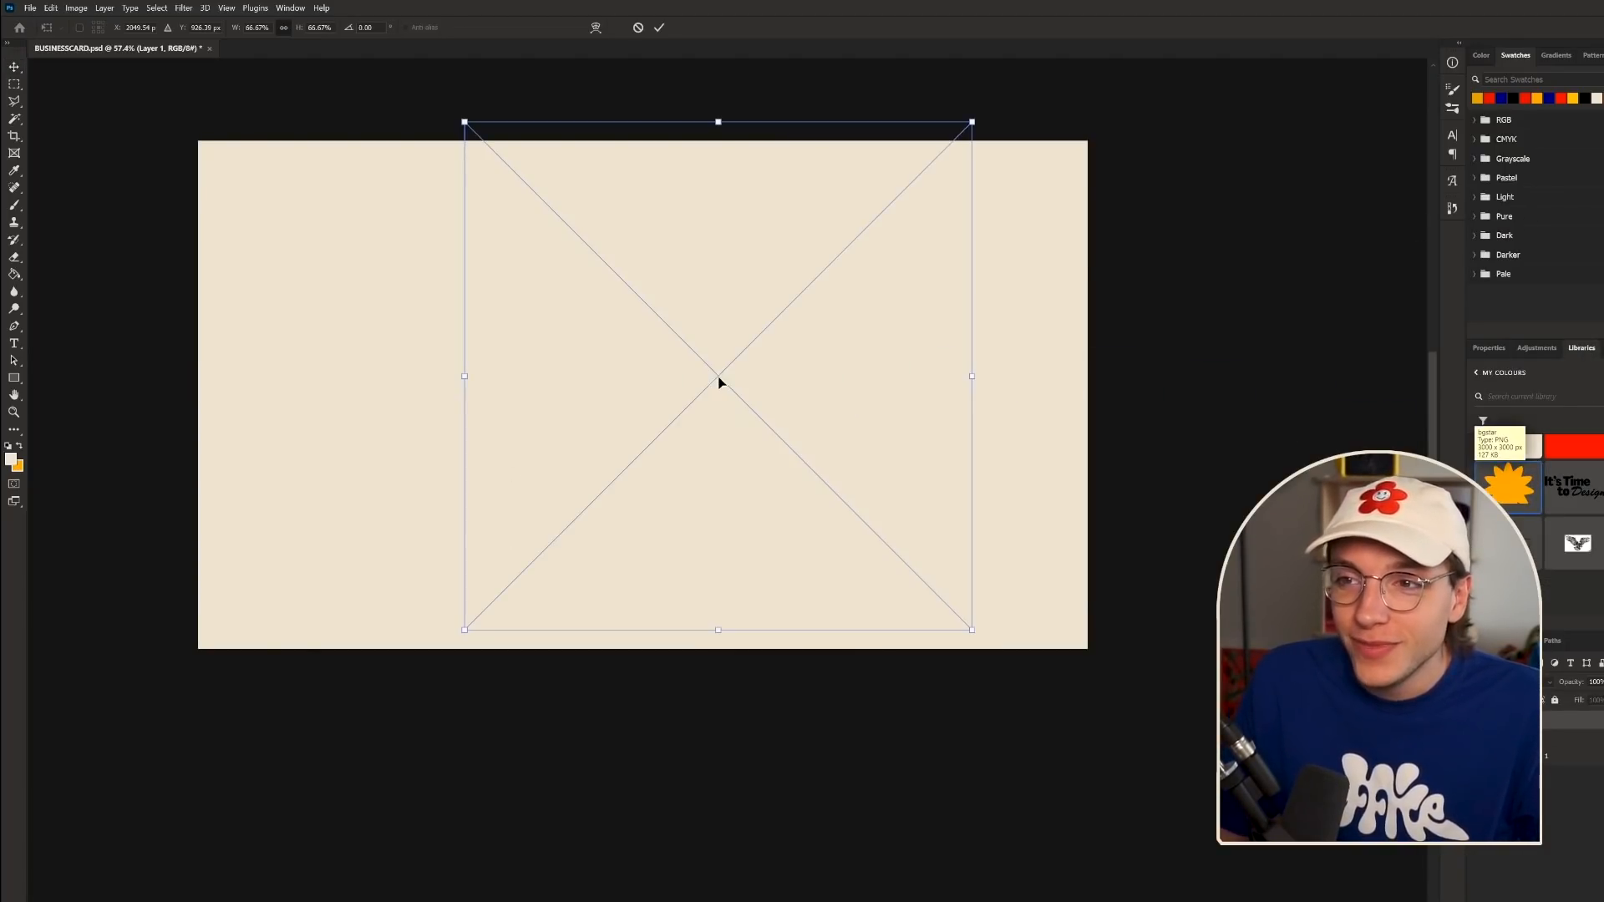
pyautogui.scroll(-5, 719, 412)
pyautogui.scroll(7, 614, 238)
pyautogui.moveTo(869, 632); pyautogui.dragTo(762, 652)
# - Scale the flower to about 53%, rotate it about 10°, and commit the placement
pyautogui.moveTo(1023, 537); pyautogui.dragTo(899, 569)
pyautogui.moveTo(1039, 401); pyautogui.dragTo(1056, 449)
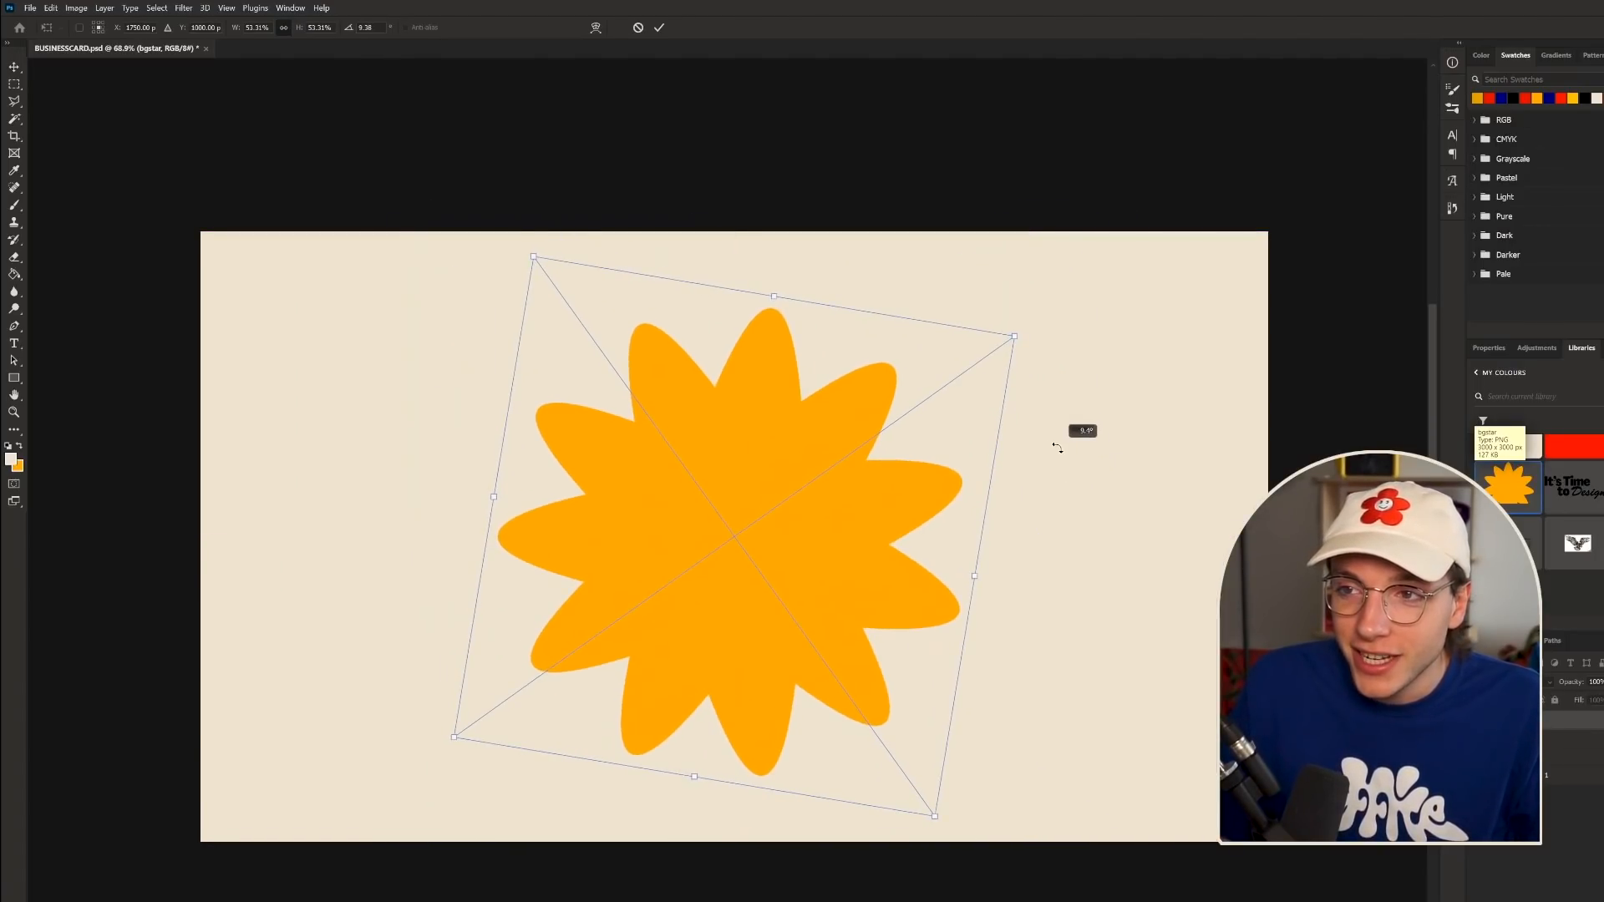
pyautogui.press('Return')
pyautogui.scroll(-6, 1025, 451)
pyautogui.scroll(3, 1000, 461)
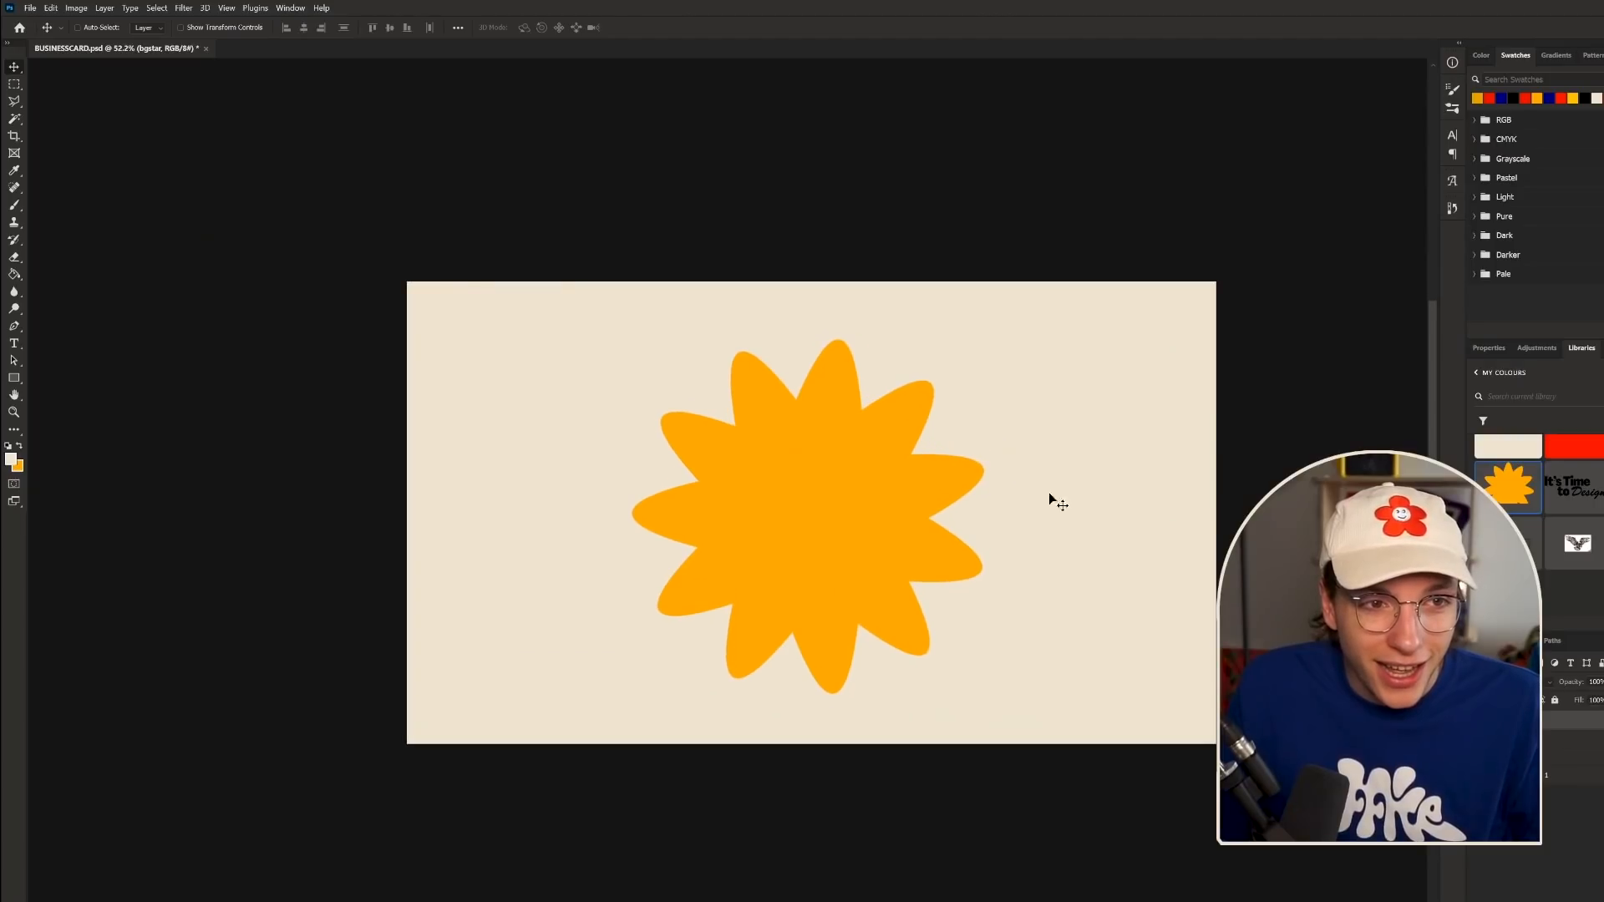
pyautogui.scroll(-3, 1258, 717)
pyautogui.scroll(5, 1402, 703)
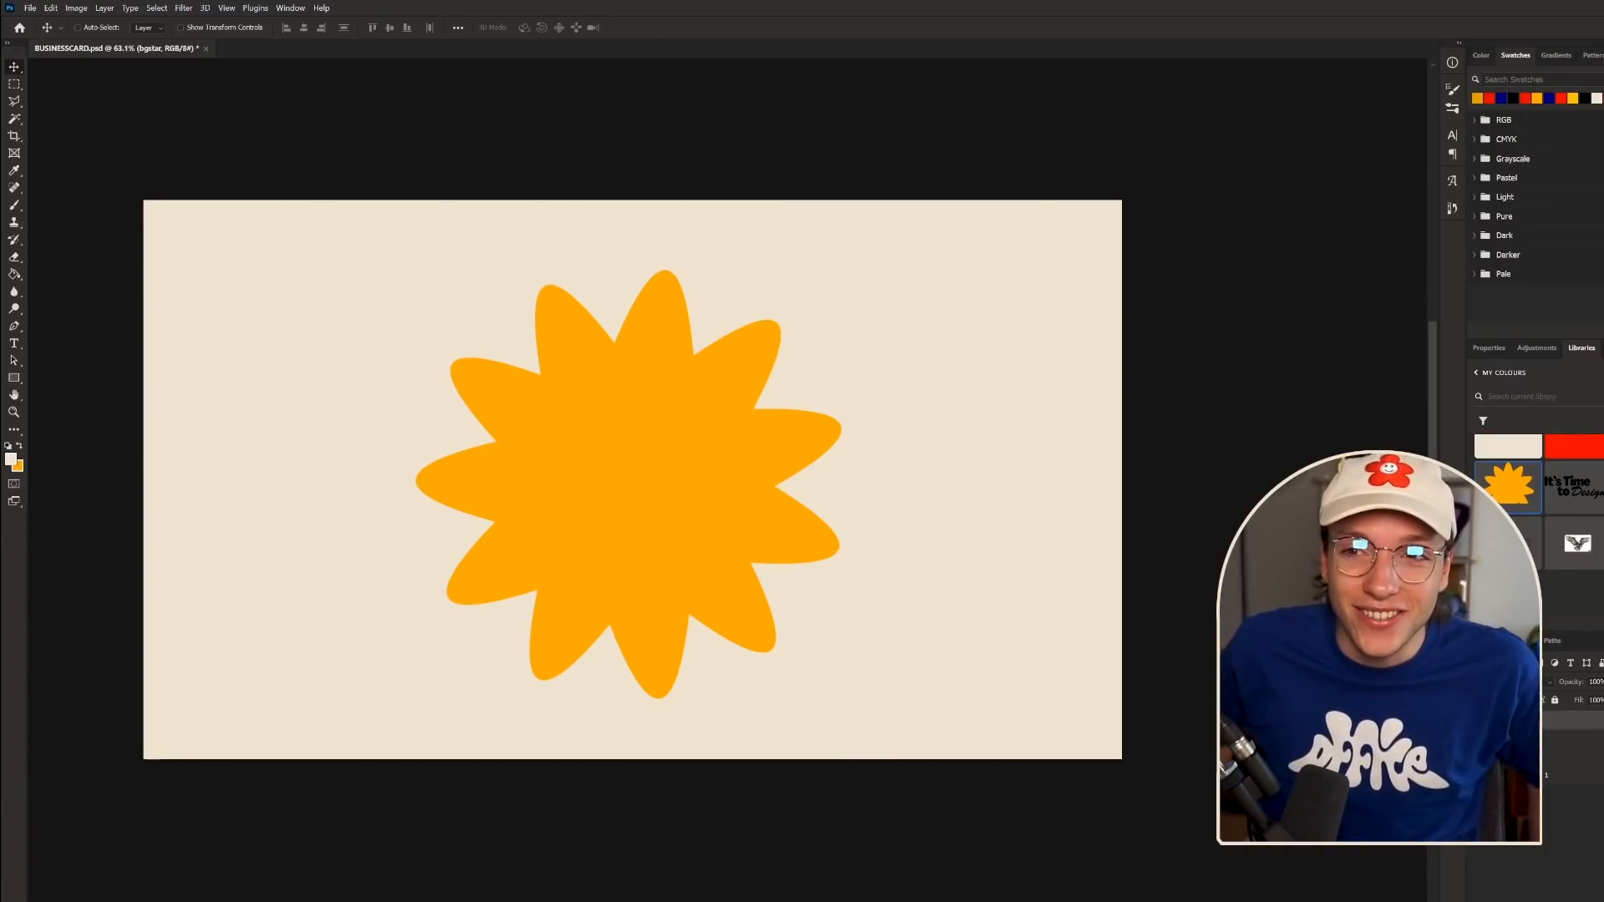
pyautogui.scroll(-2, 724, 566)
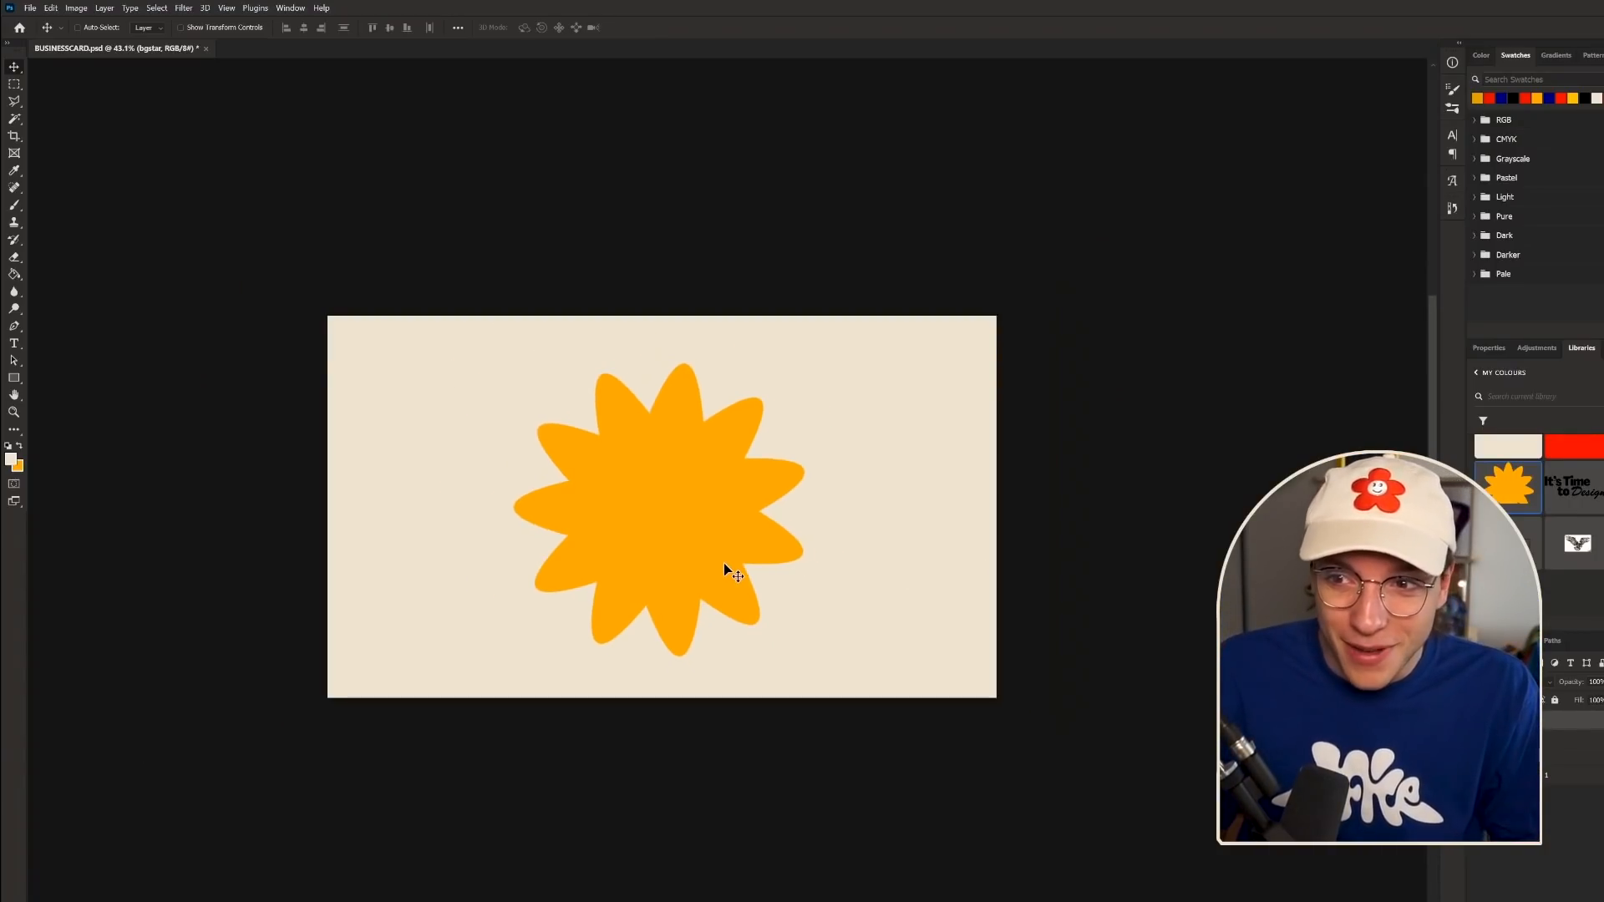
pyautogui.scroll(1, 723, 564)
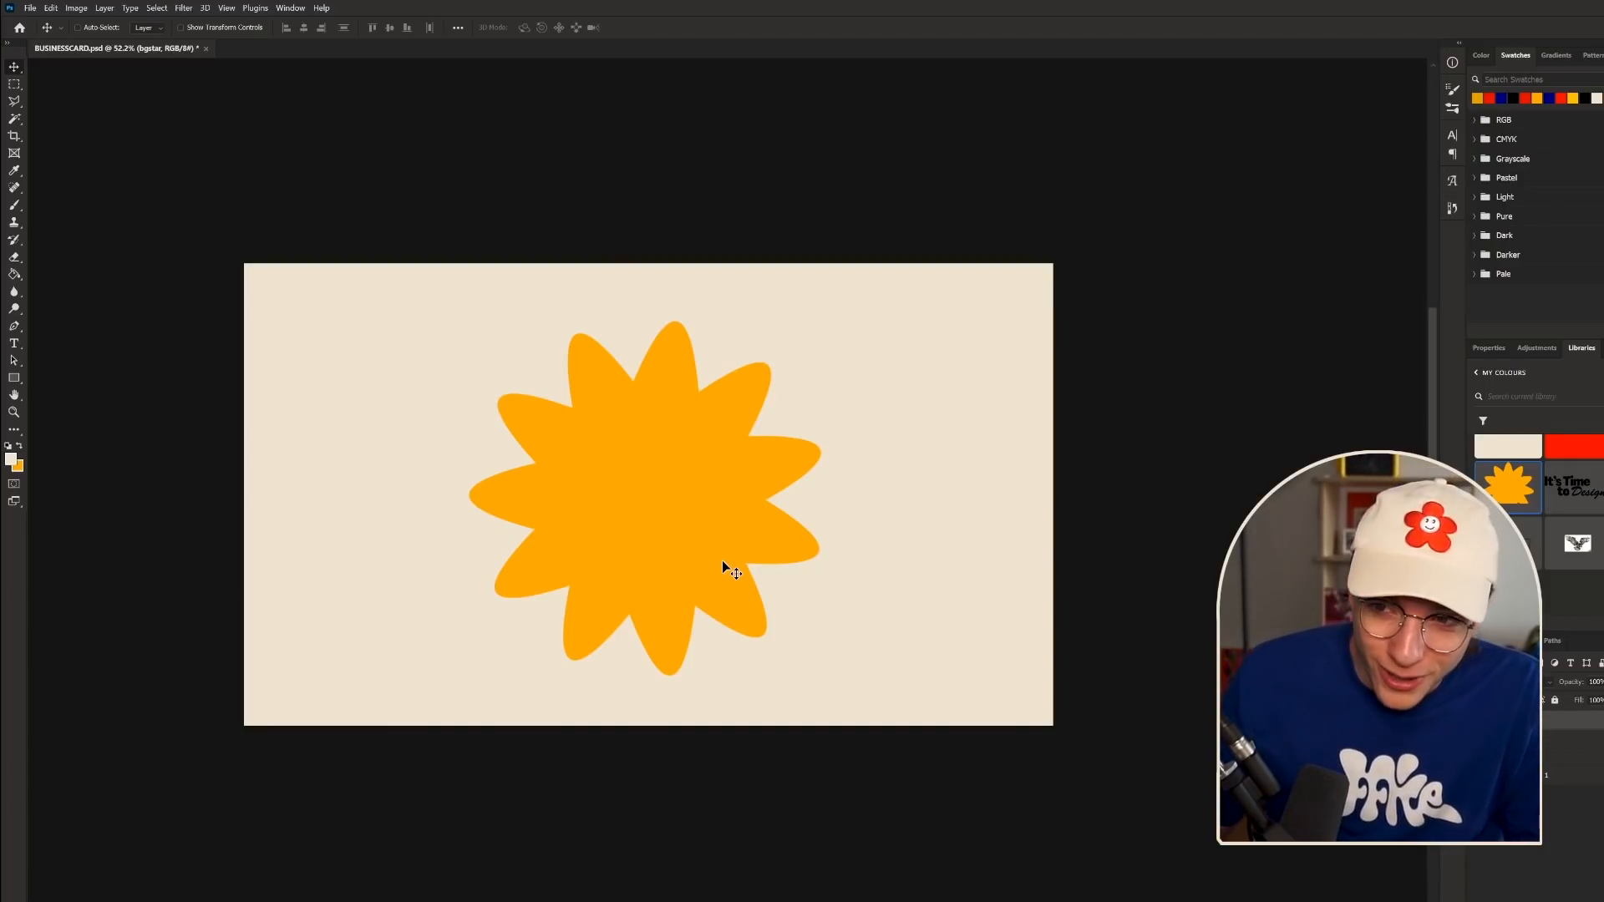
pyautogui.scroll(1, 774, 575)
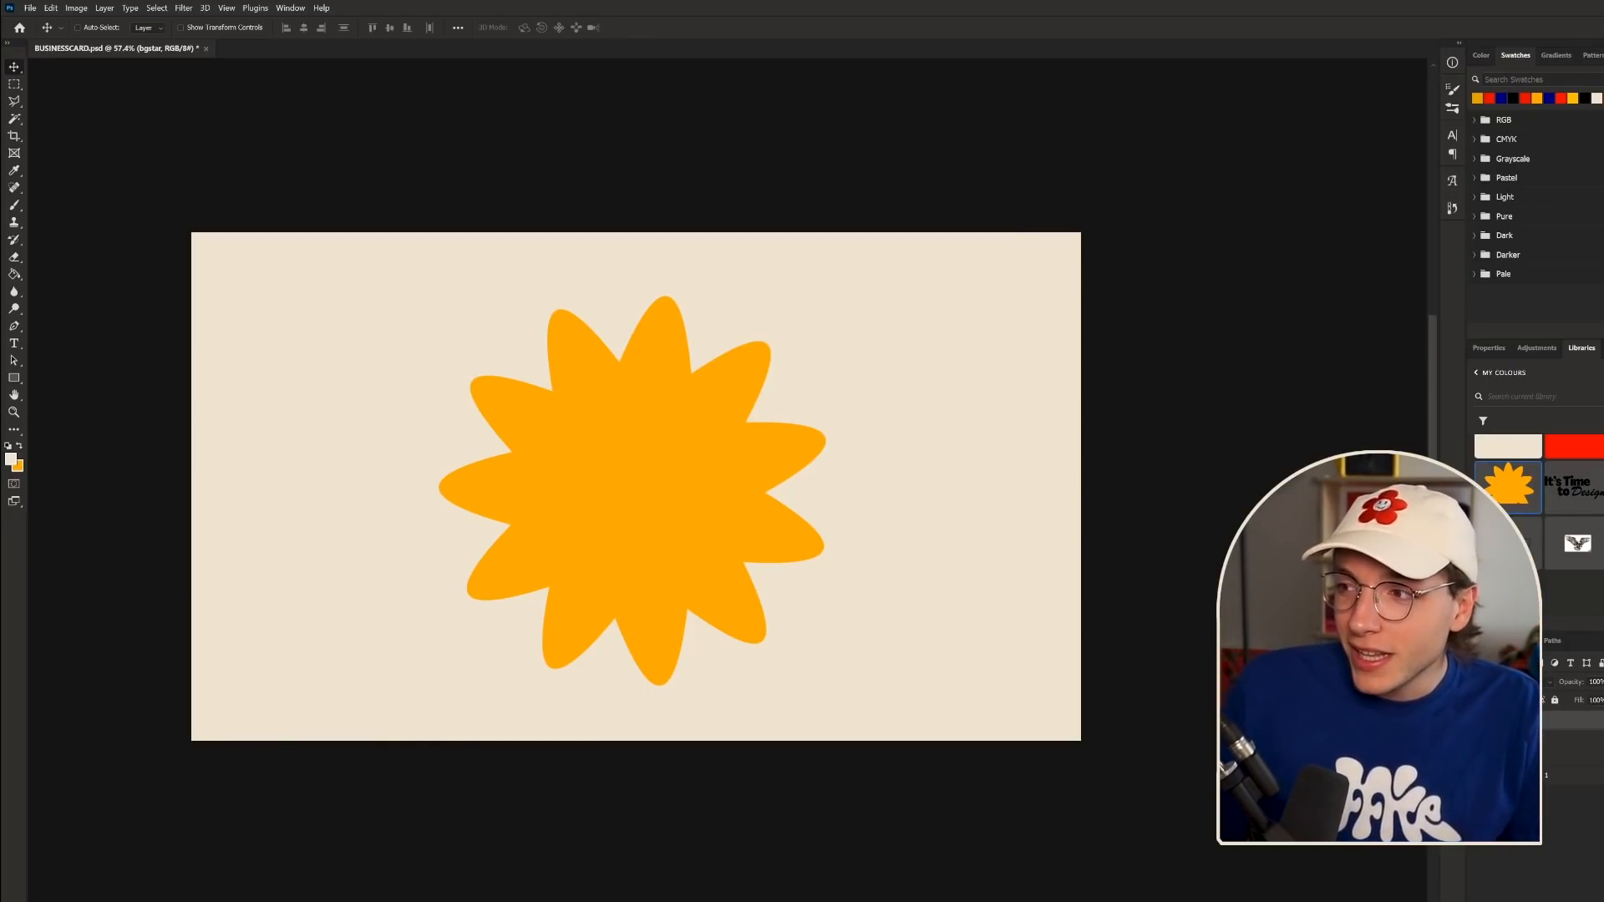
# - Place the outlined blob from Libraries, shrink it, shift it left, and stack it behind the flower
pyautogui.moveTo(1600, 488); pyautogui.dragTo(707, 523)
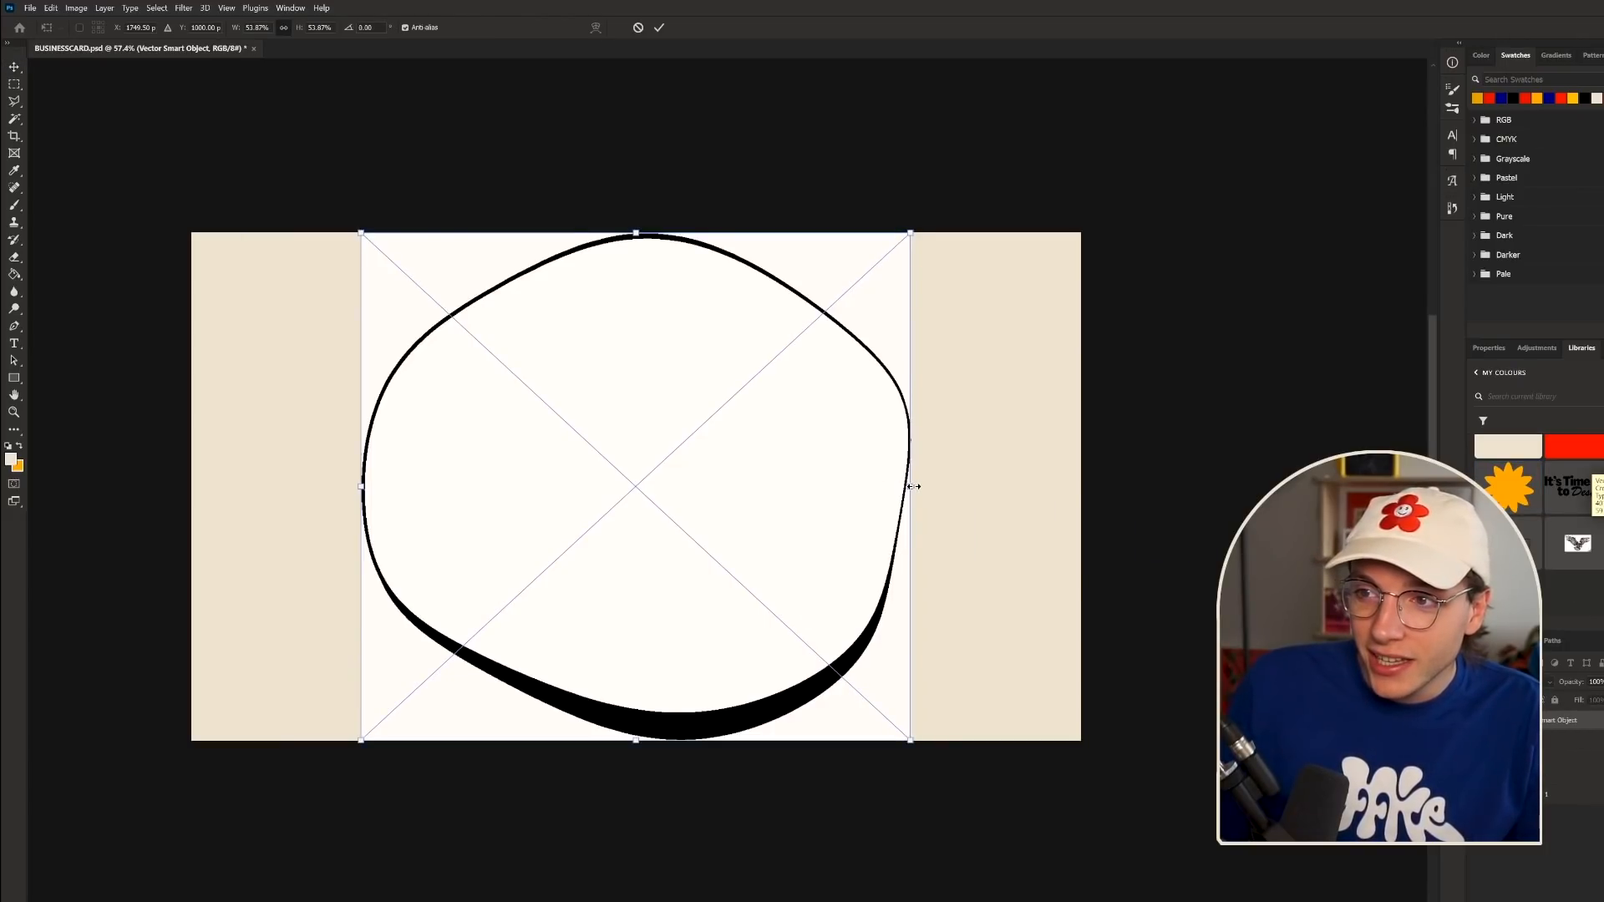
pyautogui.moveTo(914, 486); pyautogui.dragTo(757, 500)
pyautogui.press('Return')
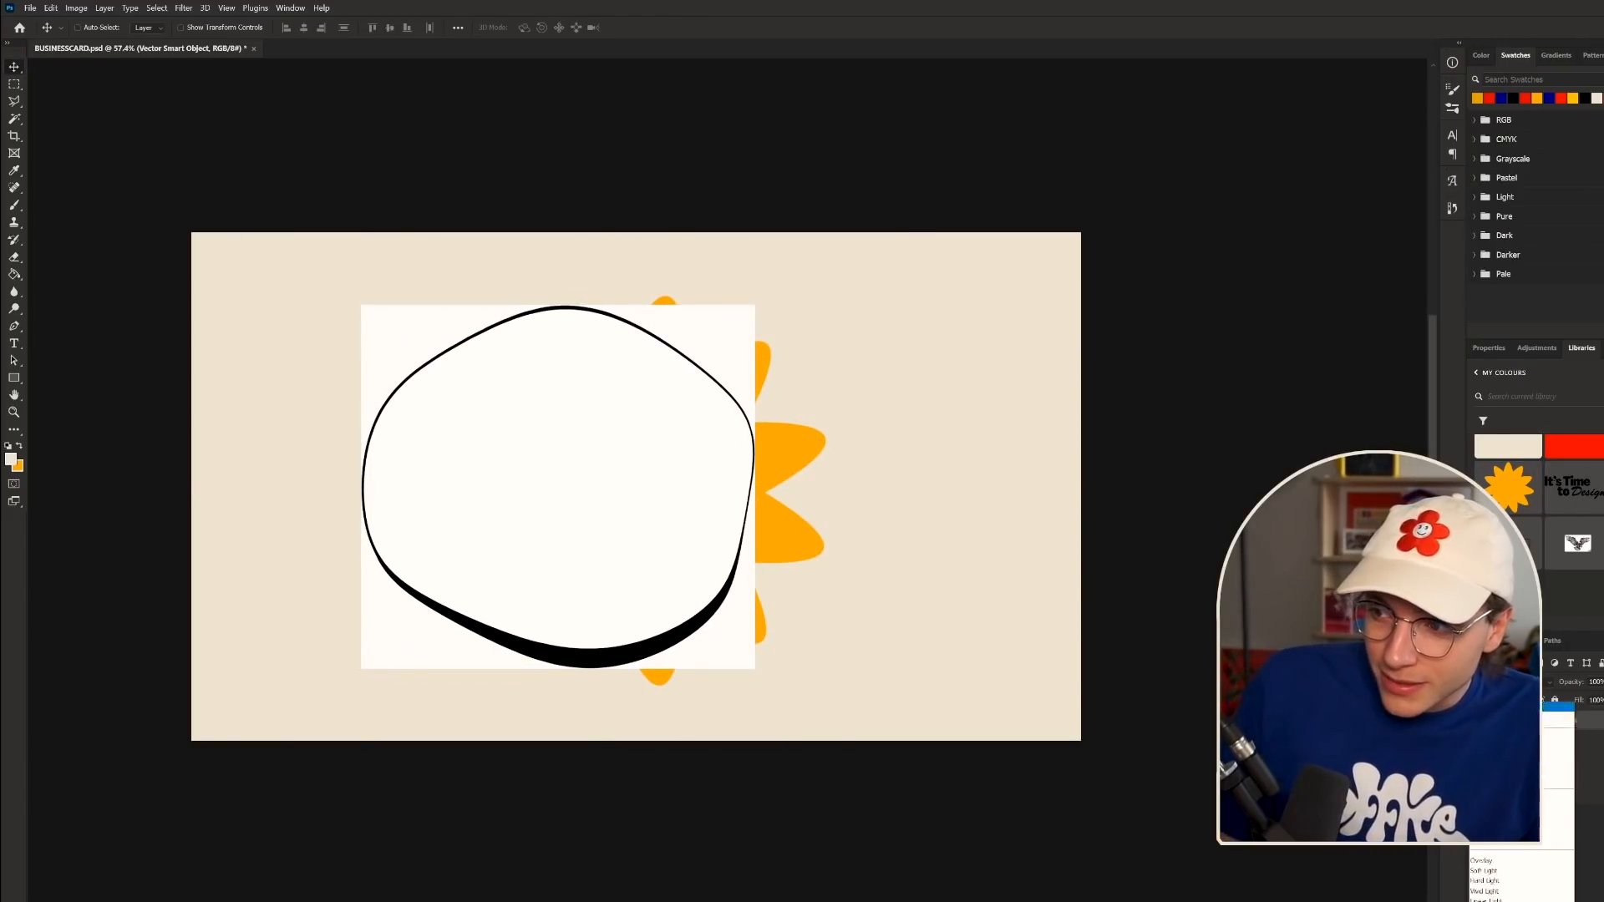
pyautogui.moveTo(727, 577); pyautogui.dragTo(644, 568)
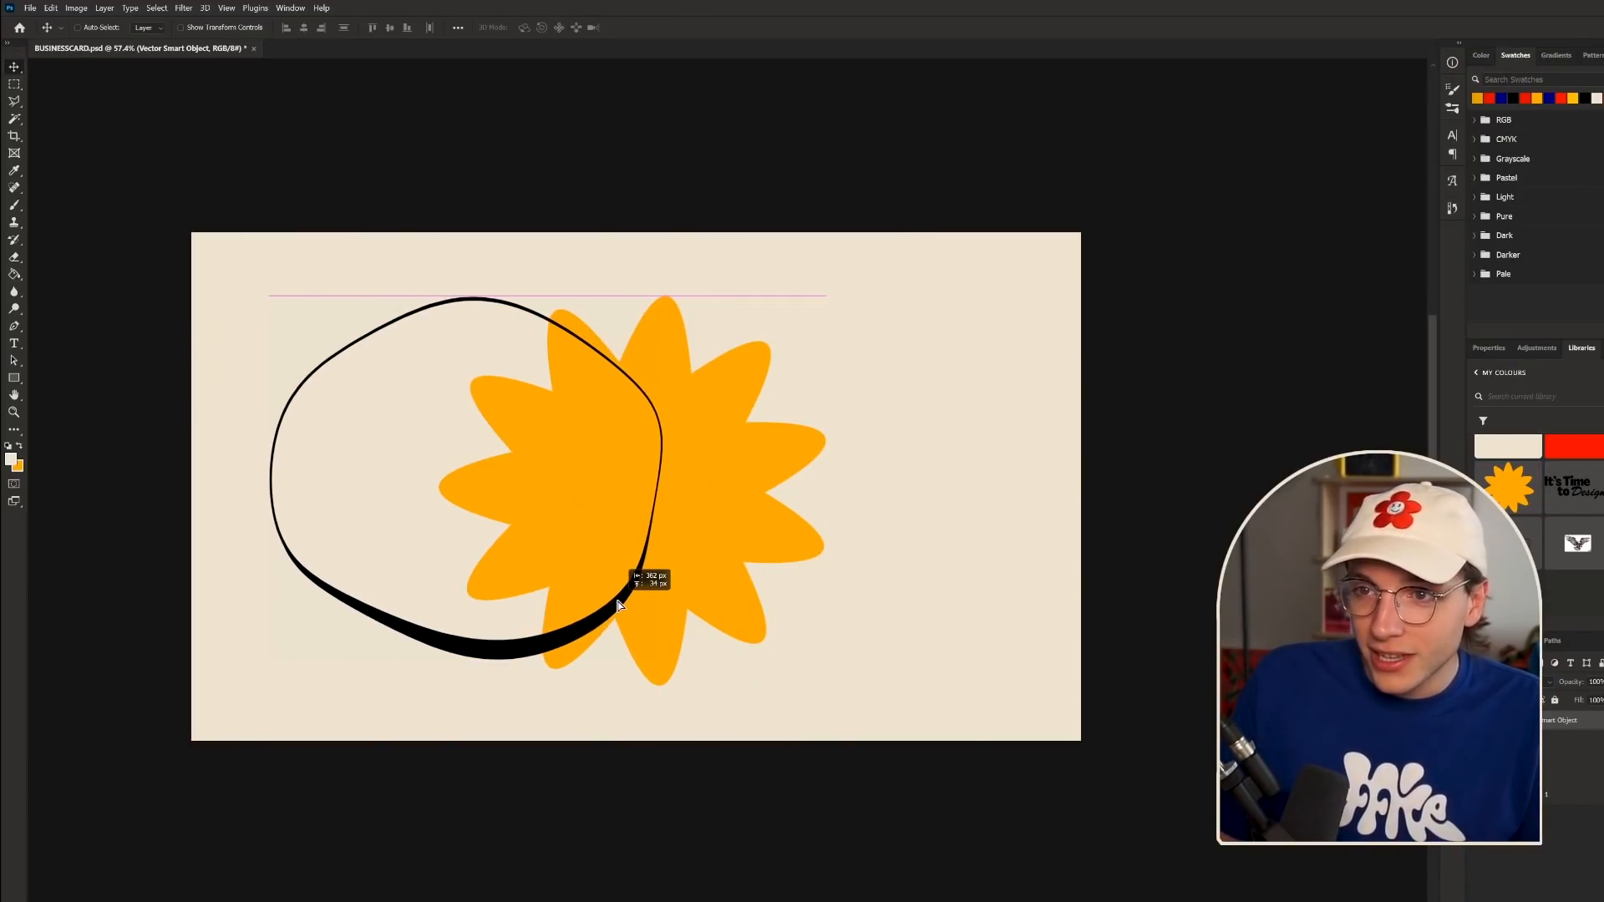
pyautogui.scroll(-3, 671, 483)
pyautogui.scroll(4, 655, 520)
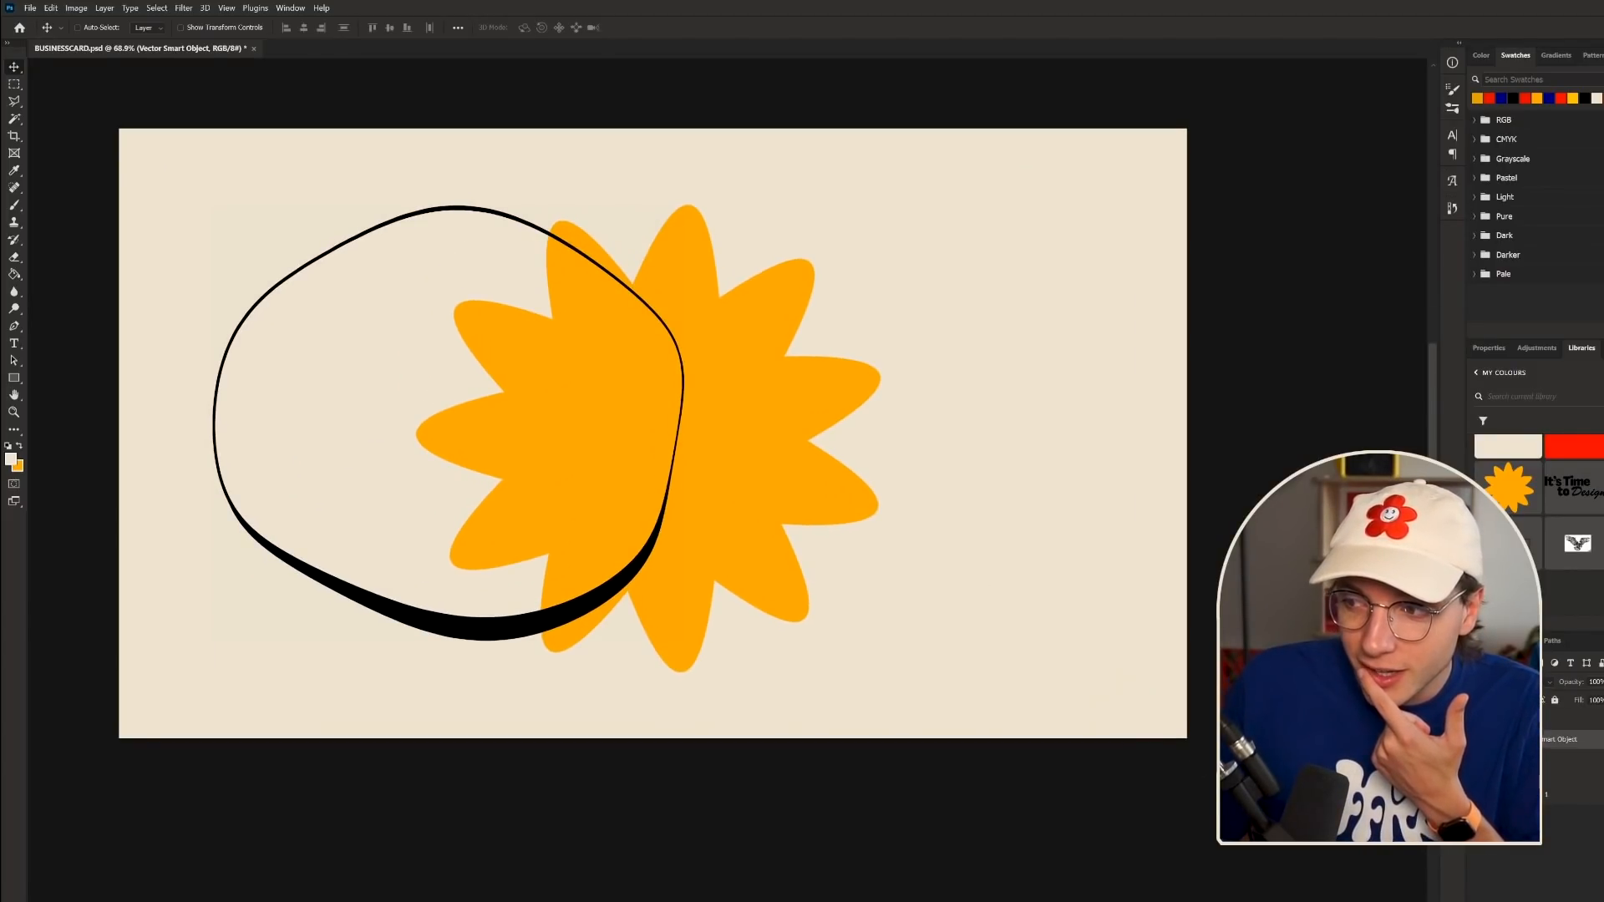
pyautogui.moveTo(1547, 781); pyautogui.dragTo(1548, 741)
pyautogui.moveTo(536, 494)
pyautogui.mouseDown()
pyautogui.moveTo(510, 476)
pyautogui.moveTo(526, 458)
pyautogui.moveTo(559, 473)
pyautogui.mouseUp()
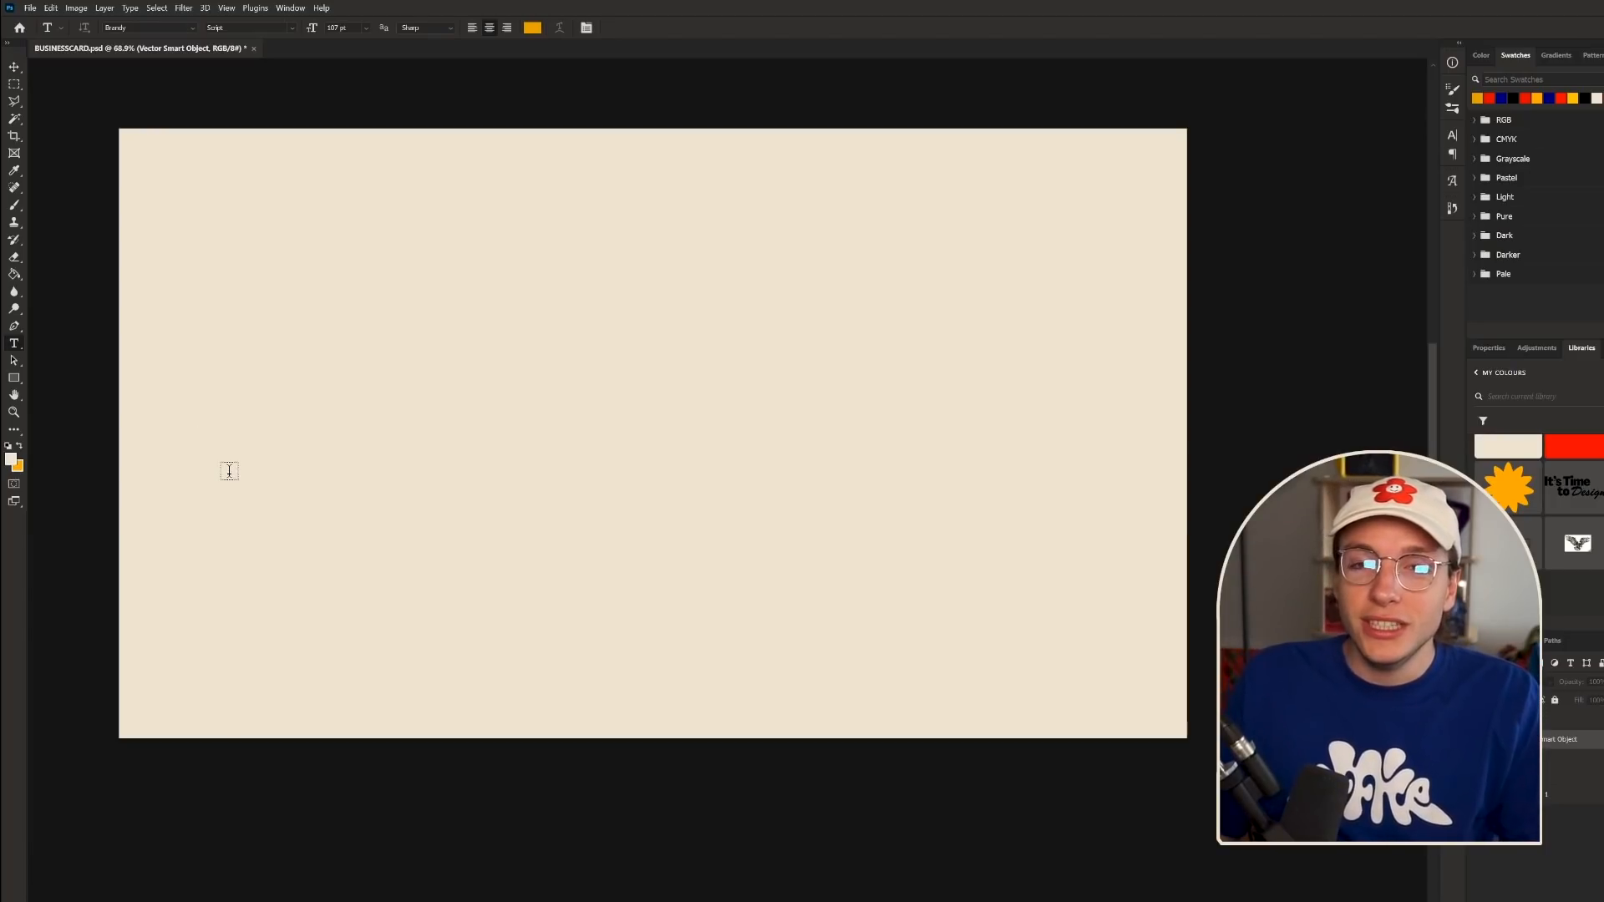
# - Type 'Elliot' and set it in PP Pangram Sans Rounded Compressed Extrabold
pyautogui.click(230, 469)
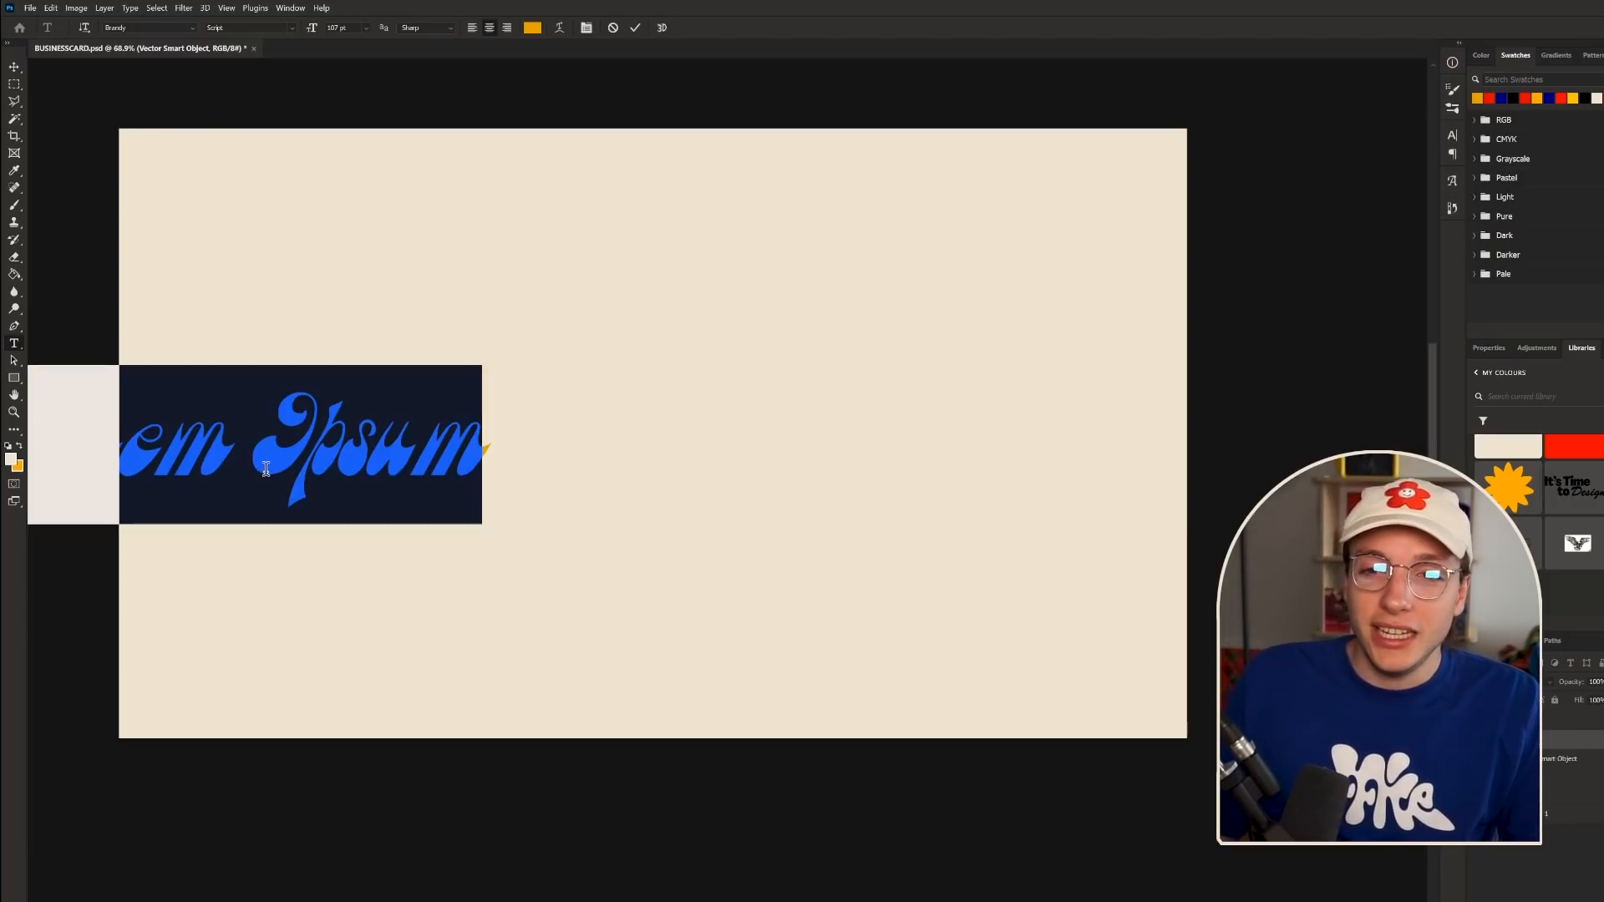
pyautogui.write('Elliot')
pyautogui.hotkey('ctrl', 'a')
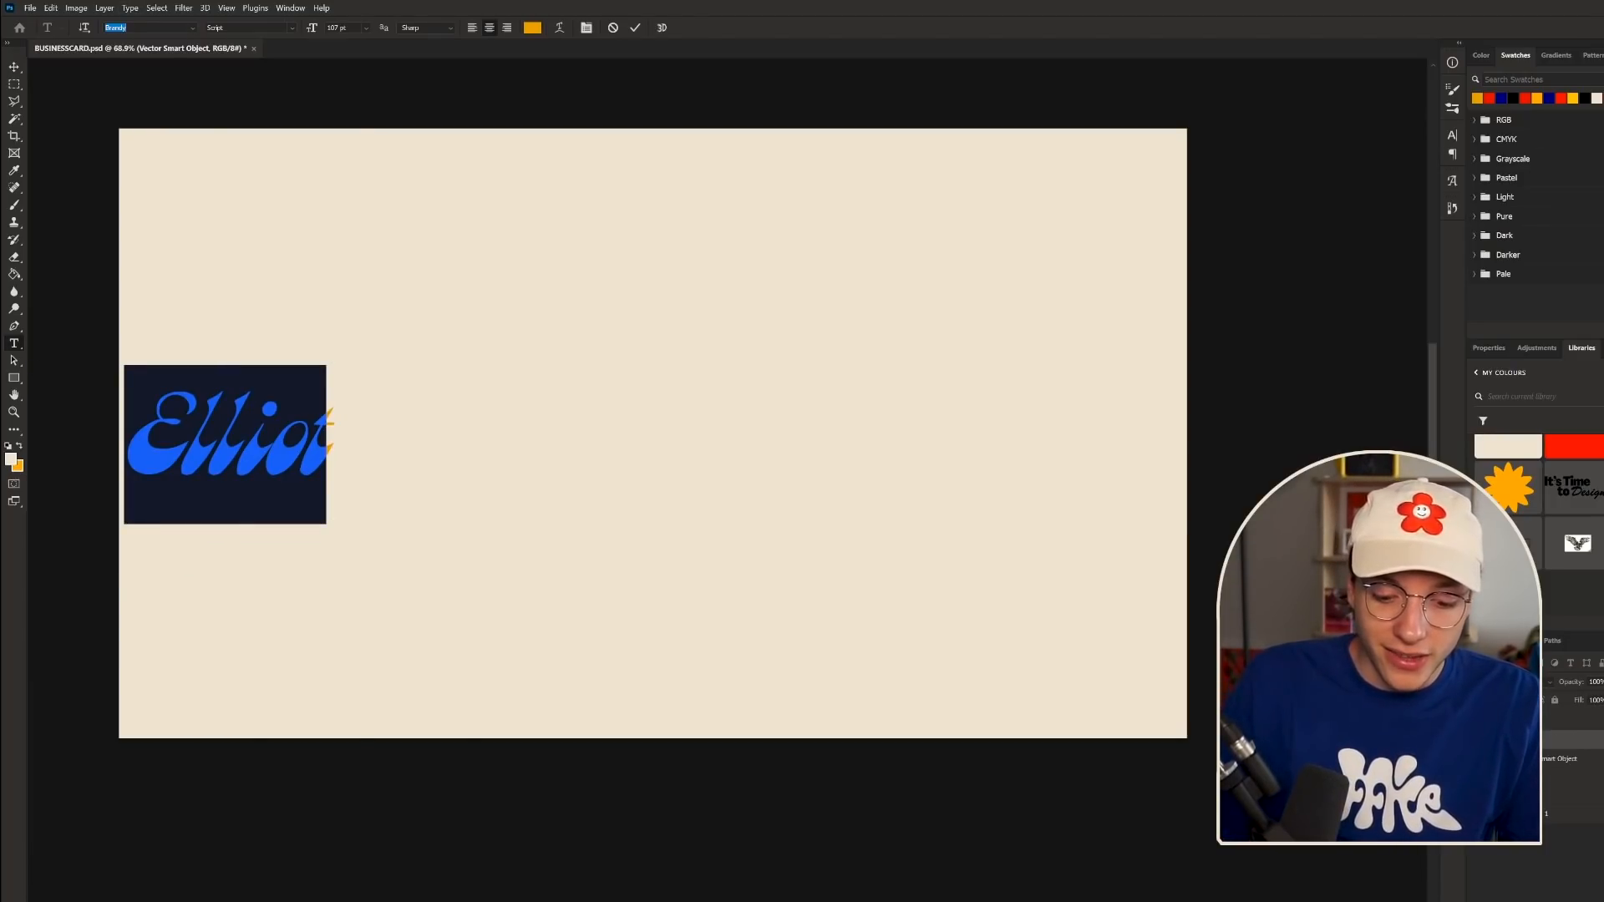
pyautogui.write('rounded')
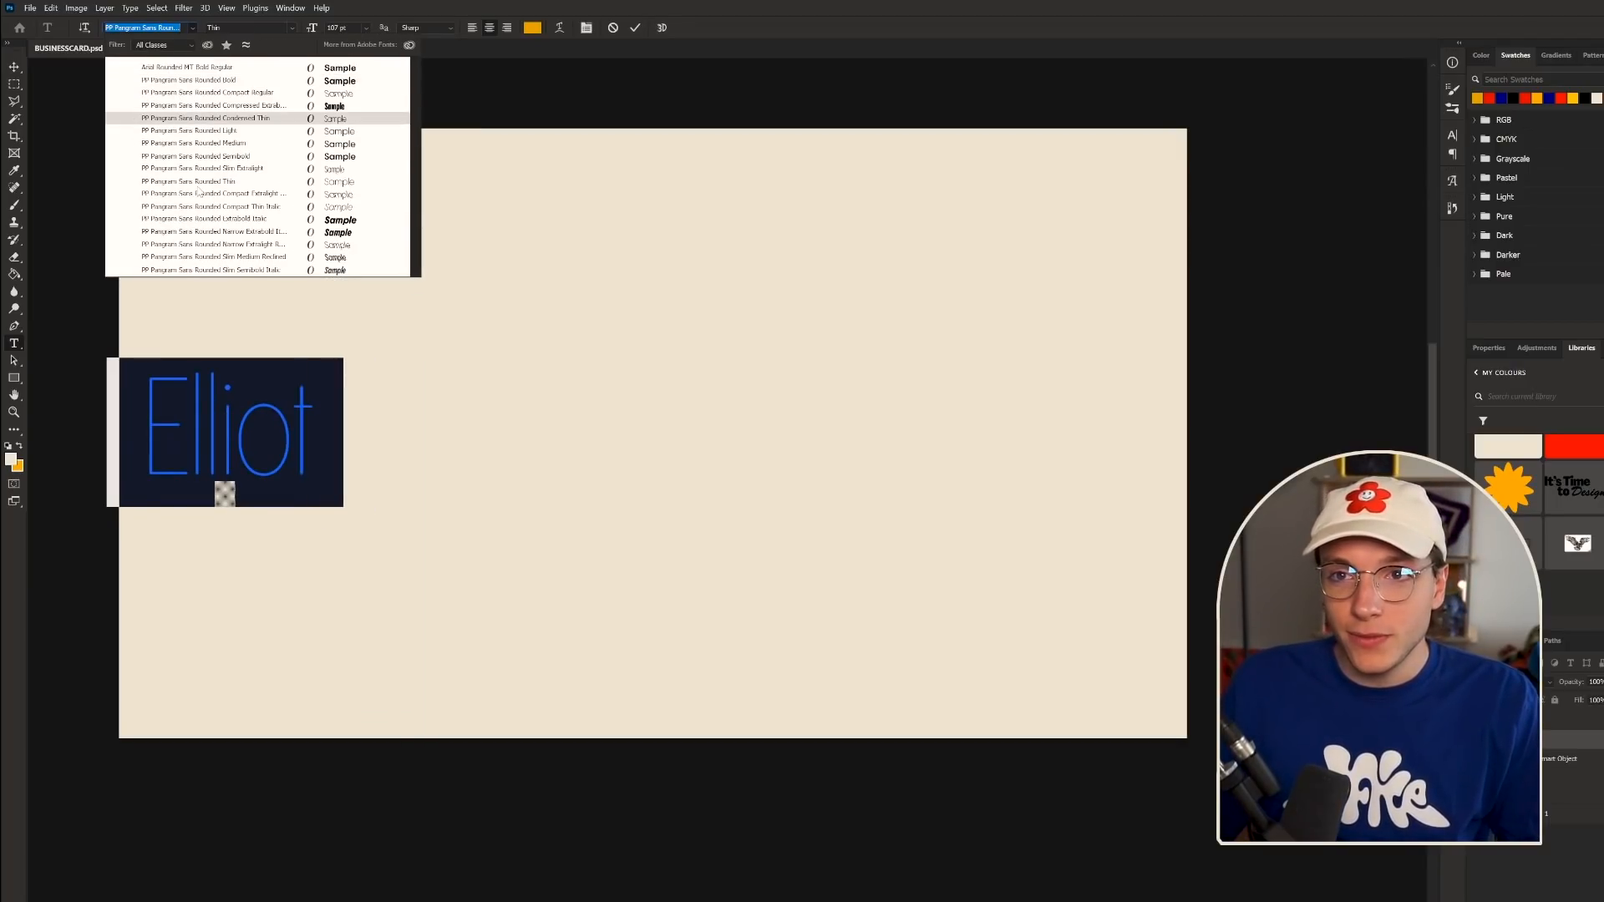
pyautogui.click(153, 108)
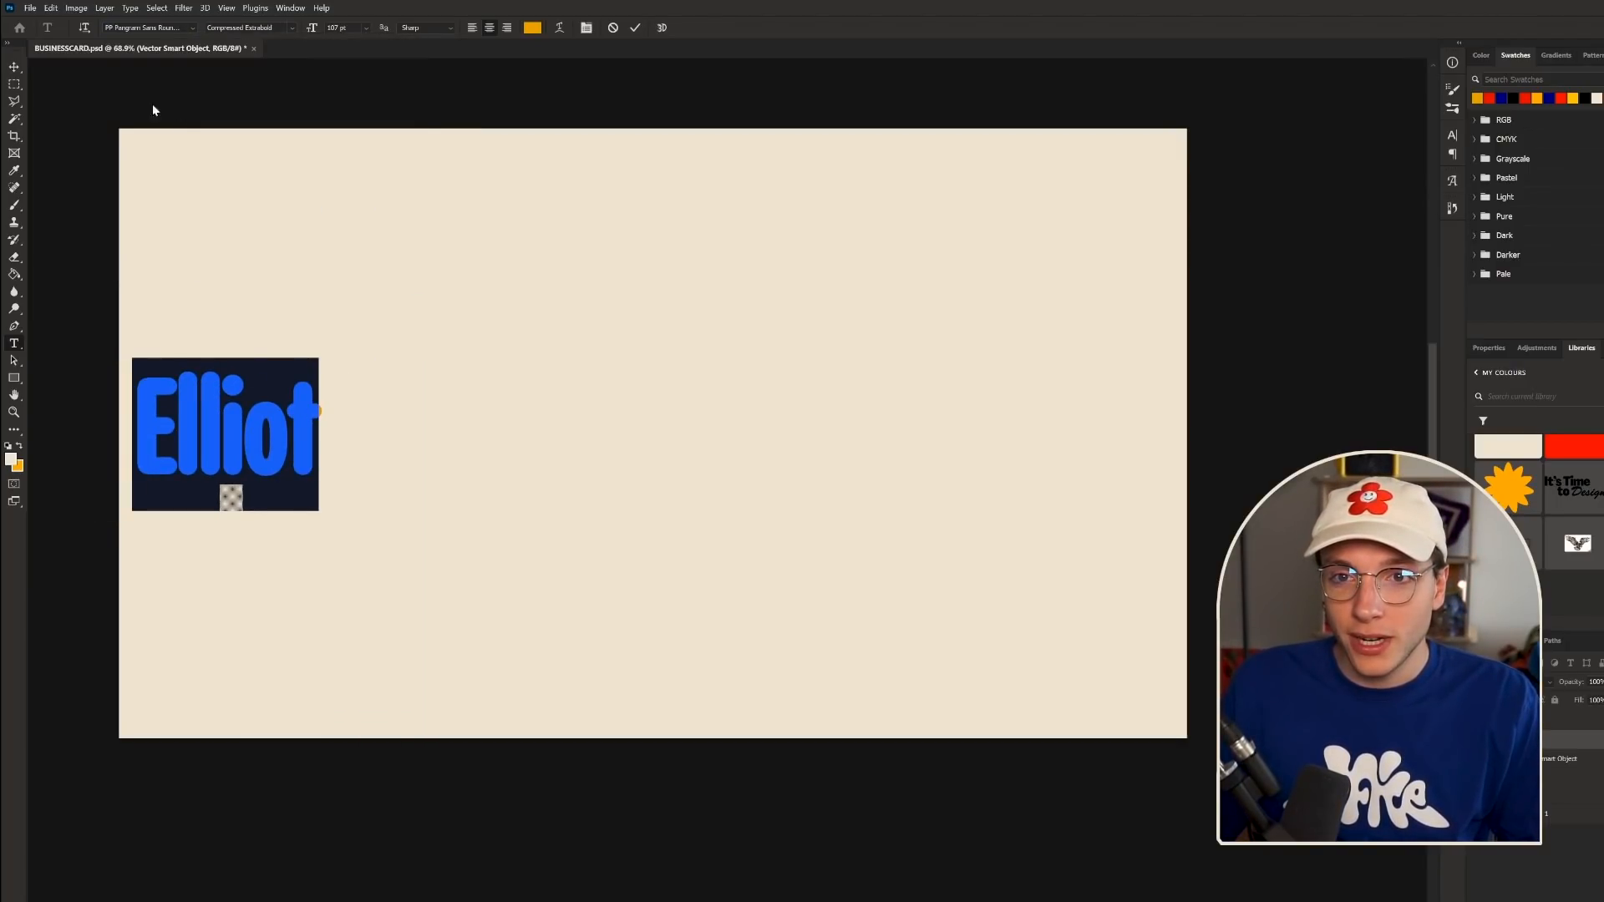
pyautogui.click(15, 75)
# - Enlarge the Elliot text with Free Transform so it spans the card's width
pyautogui.hotkey('ctrl', 't')
pyautogui.moveTo(316, 432); pyautogui.dragTo(1167, 481)
pyautogui.moveTo(987, 437); pyautogui.dragTo(983, 494)
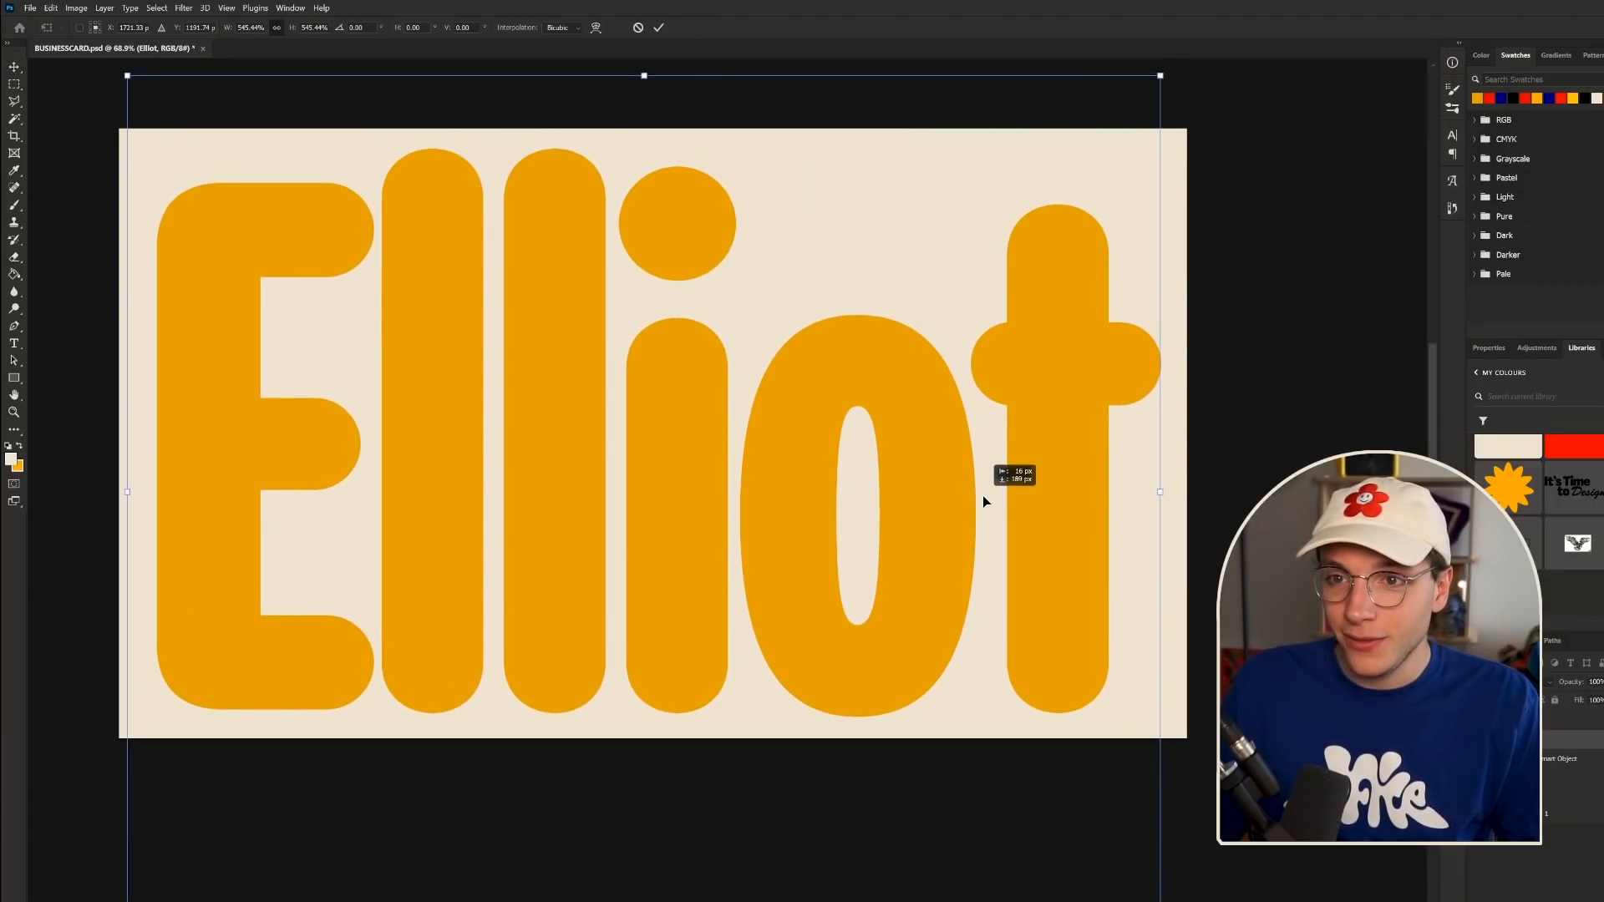
pyautogui.press('Return')
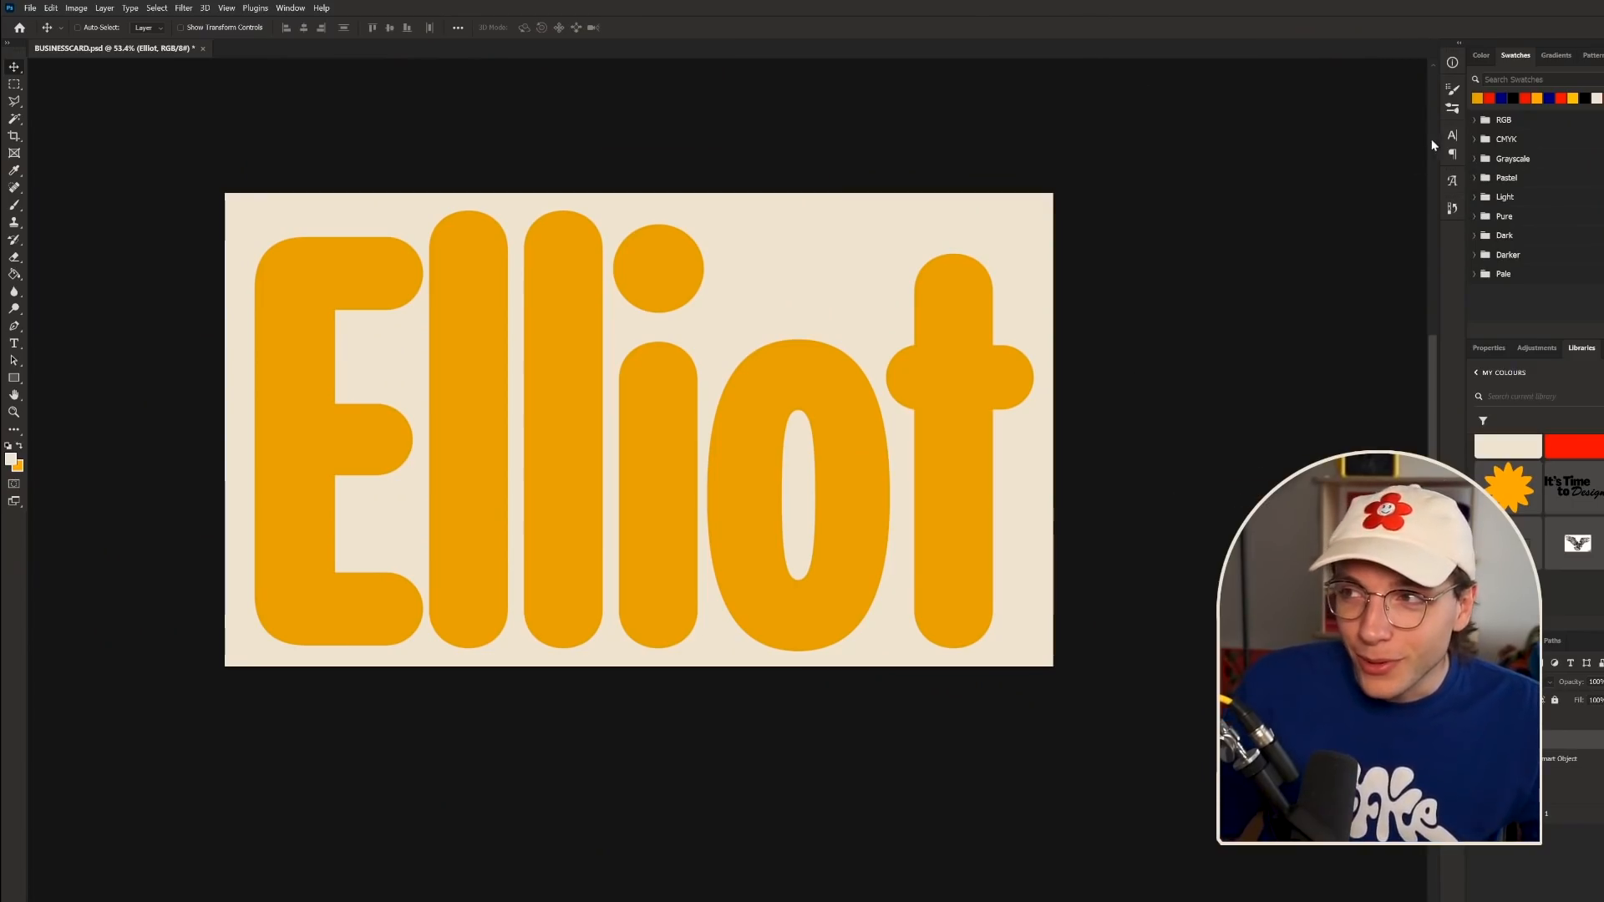
# - Try black as the Elliot text colour and toggle All Caps on and off
pyautogui.click(1452, 134)
pyautogui.click(1420, 214)
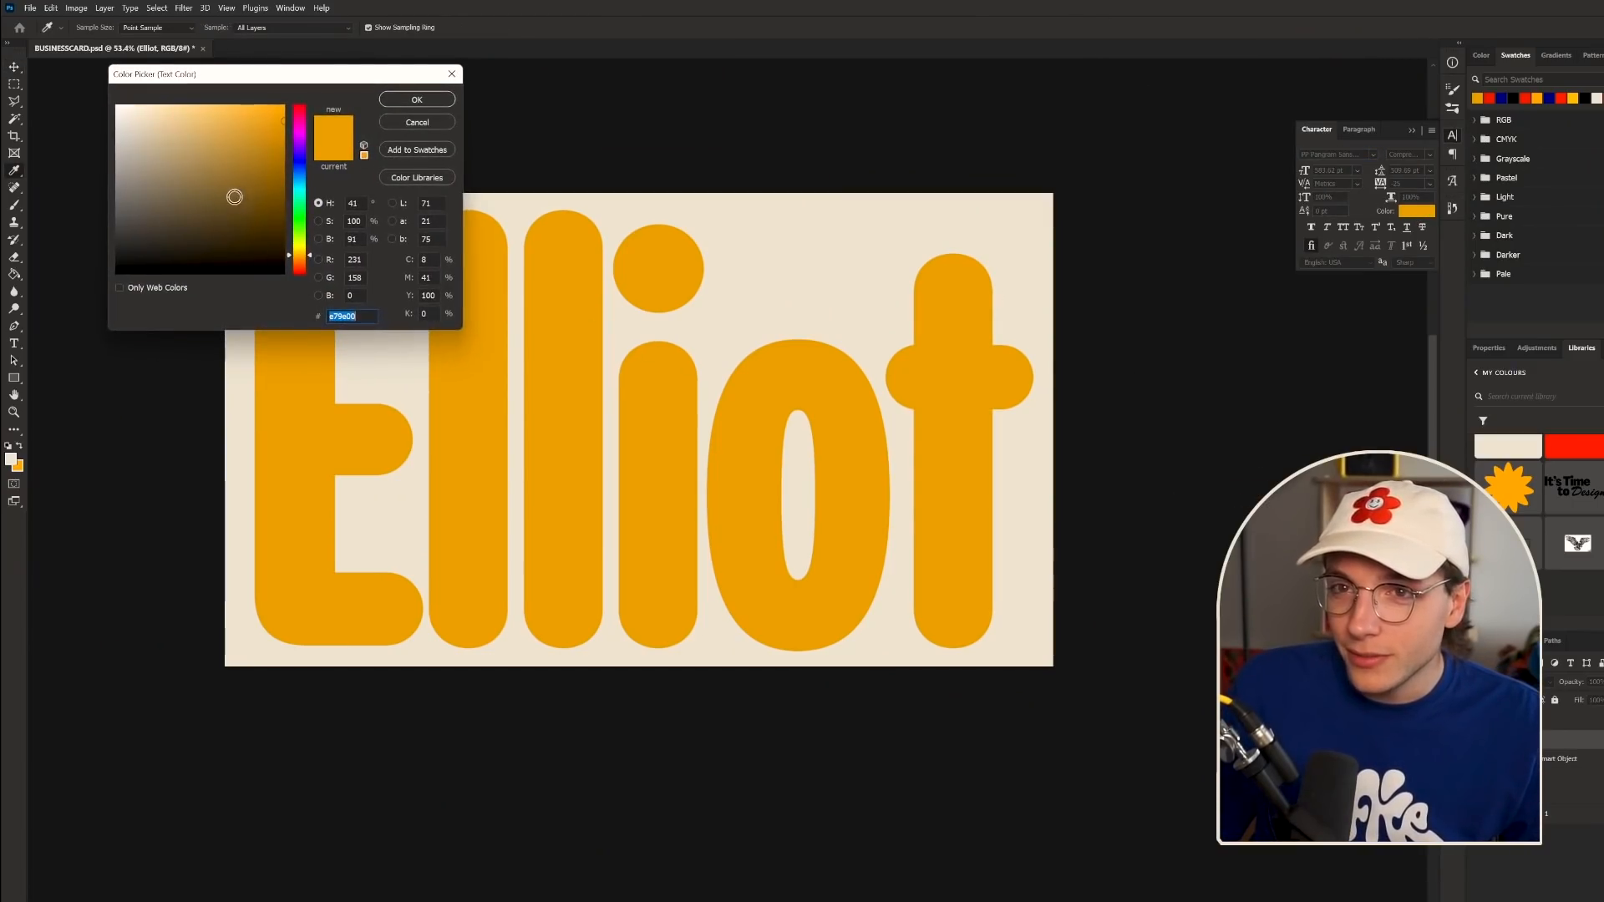
pyautogui.moveTo(233, 196); pyautogui.dragTo(213, 284)
pyautogui.click(423, 102)
pyautogui.scroll(-4, 632, 443)
pyautogui.scroll(3, 635, 431)
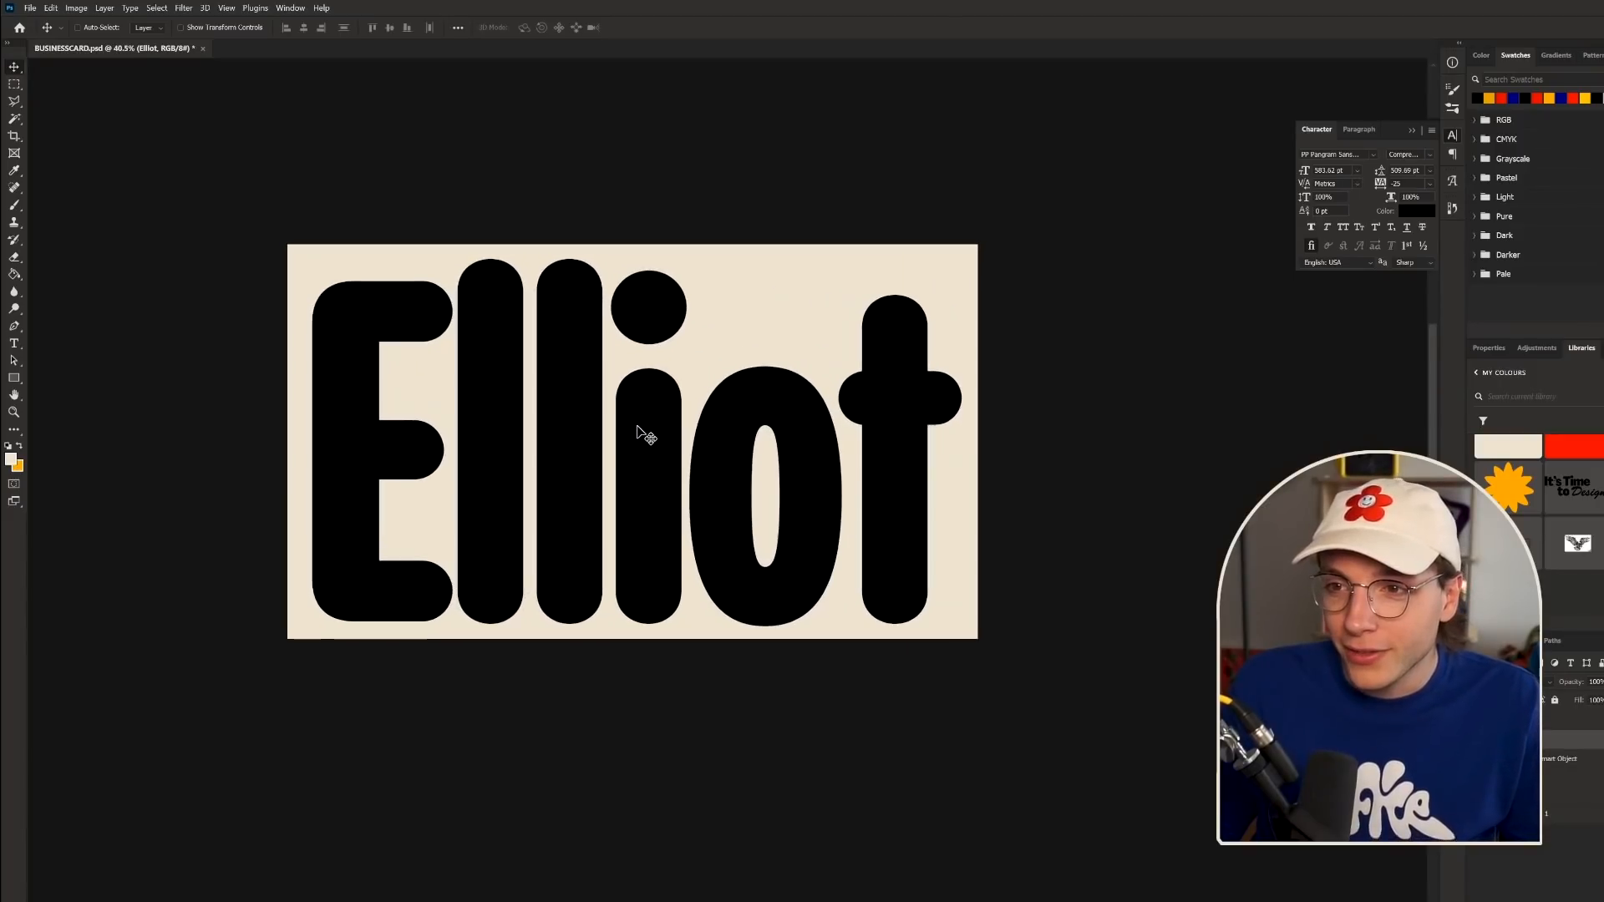
pyautogui.scroll(-2, 631, 431)
pyautogui.scroll(1, 631, 431)
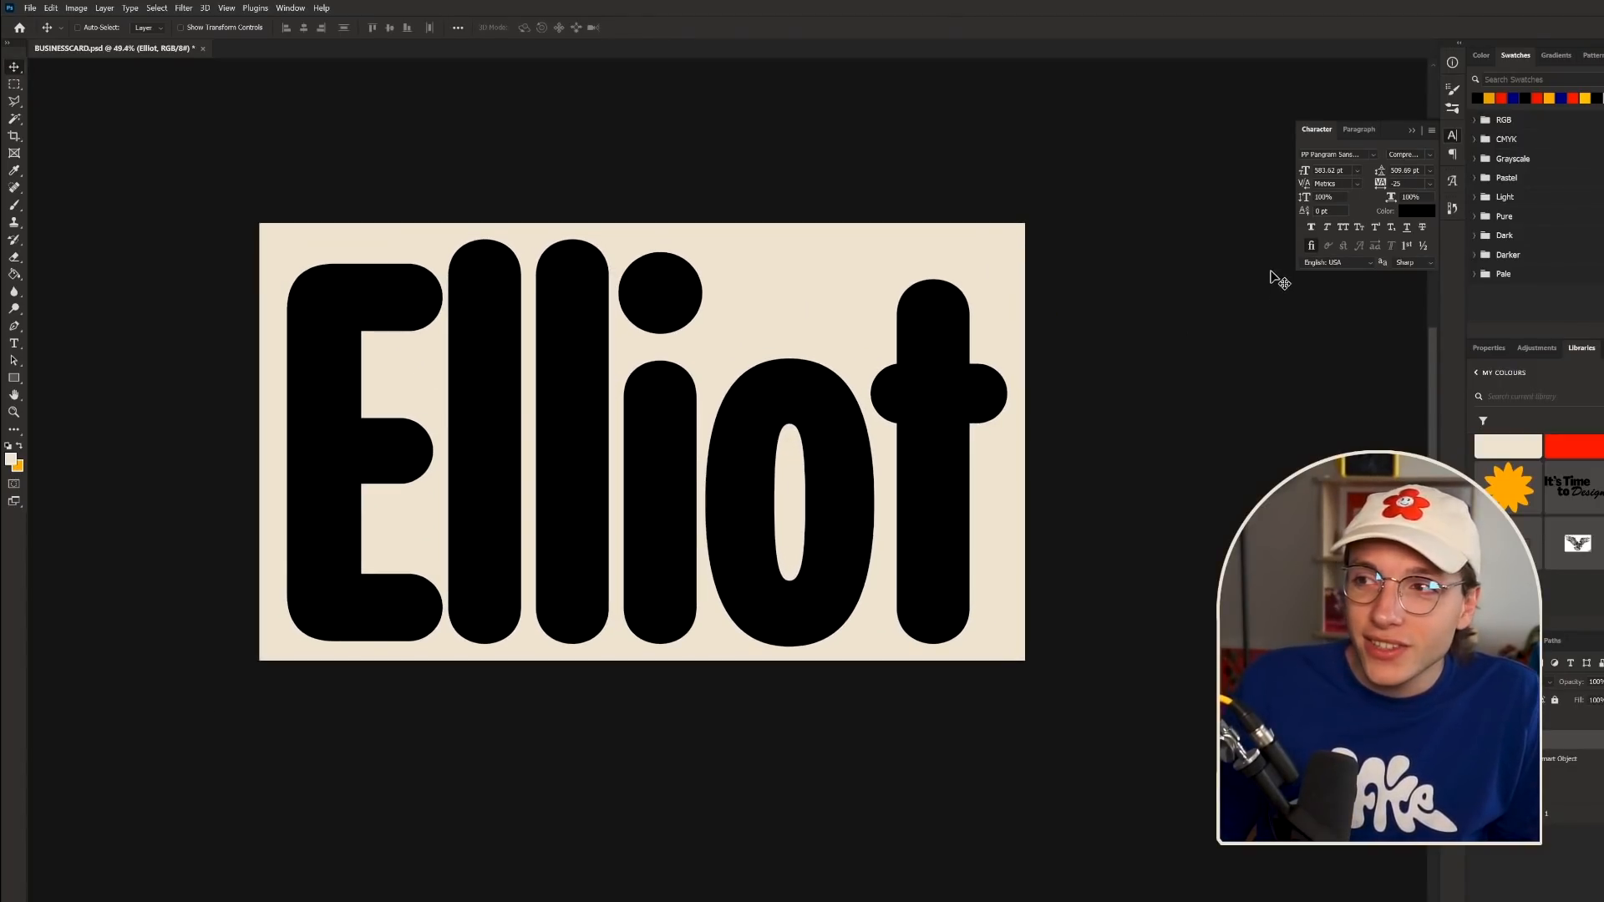
pyautogui.click(1347, 230)
pyautogui.click(1347, 231)
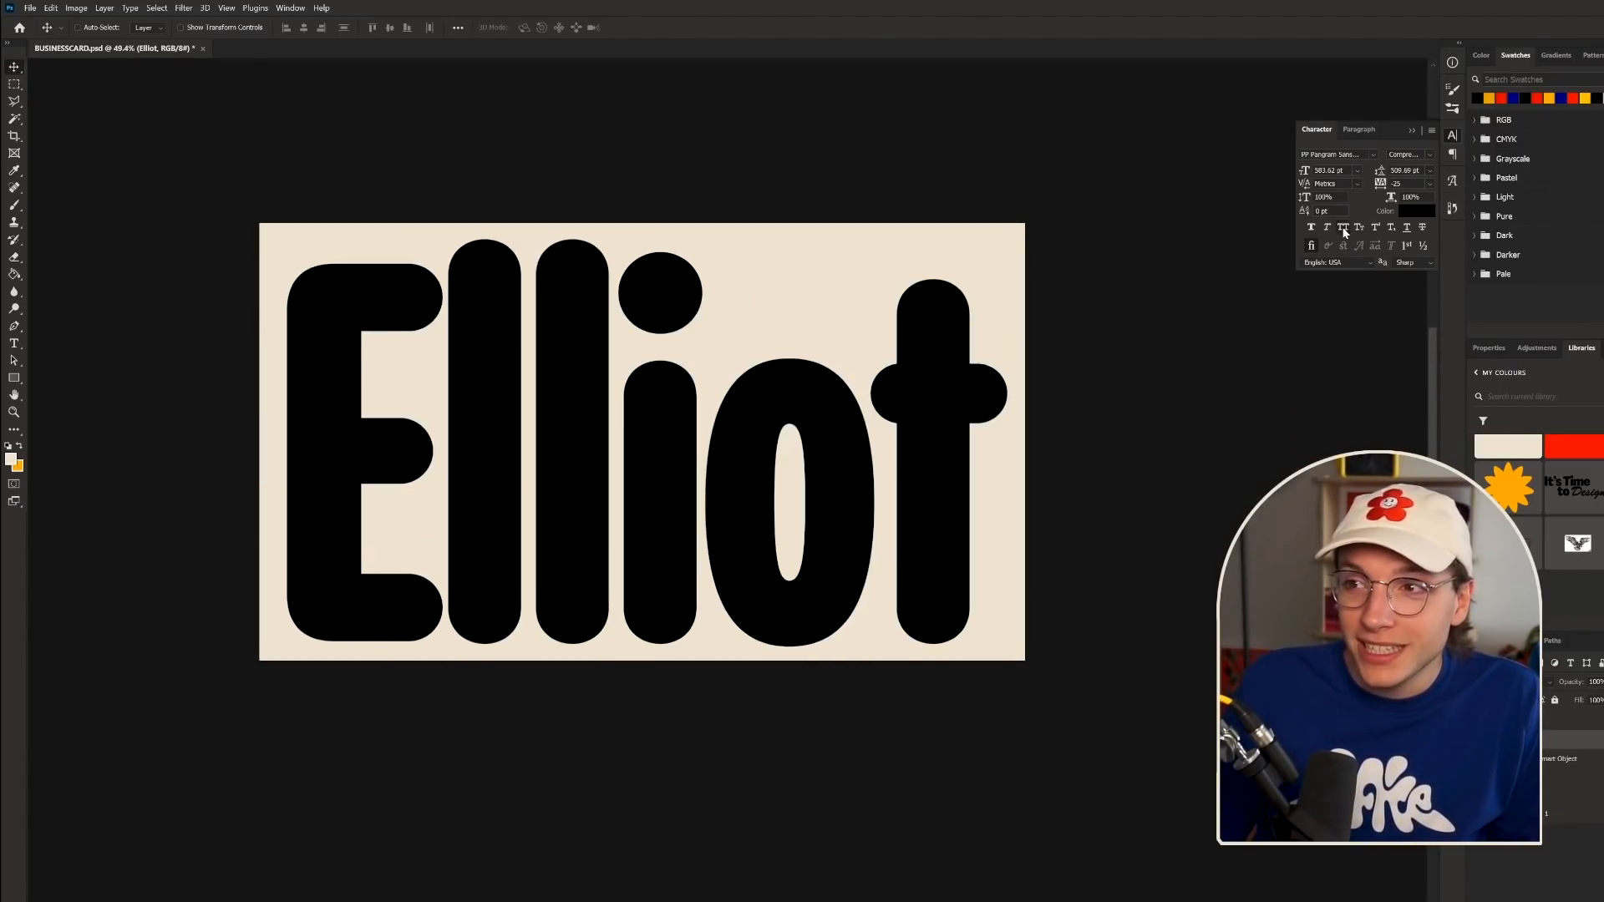
pyautogui.scroll(-2, 620, 698)
pyautogui.scroll(3, 655, 573)
pyautogui.scroll(-1, 591, 594)
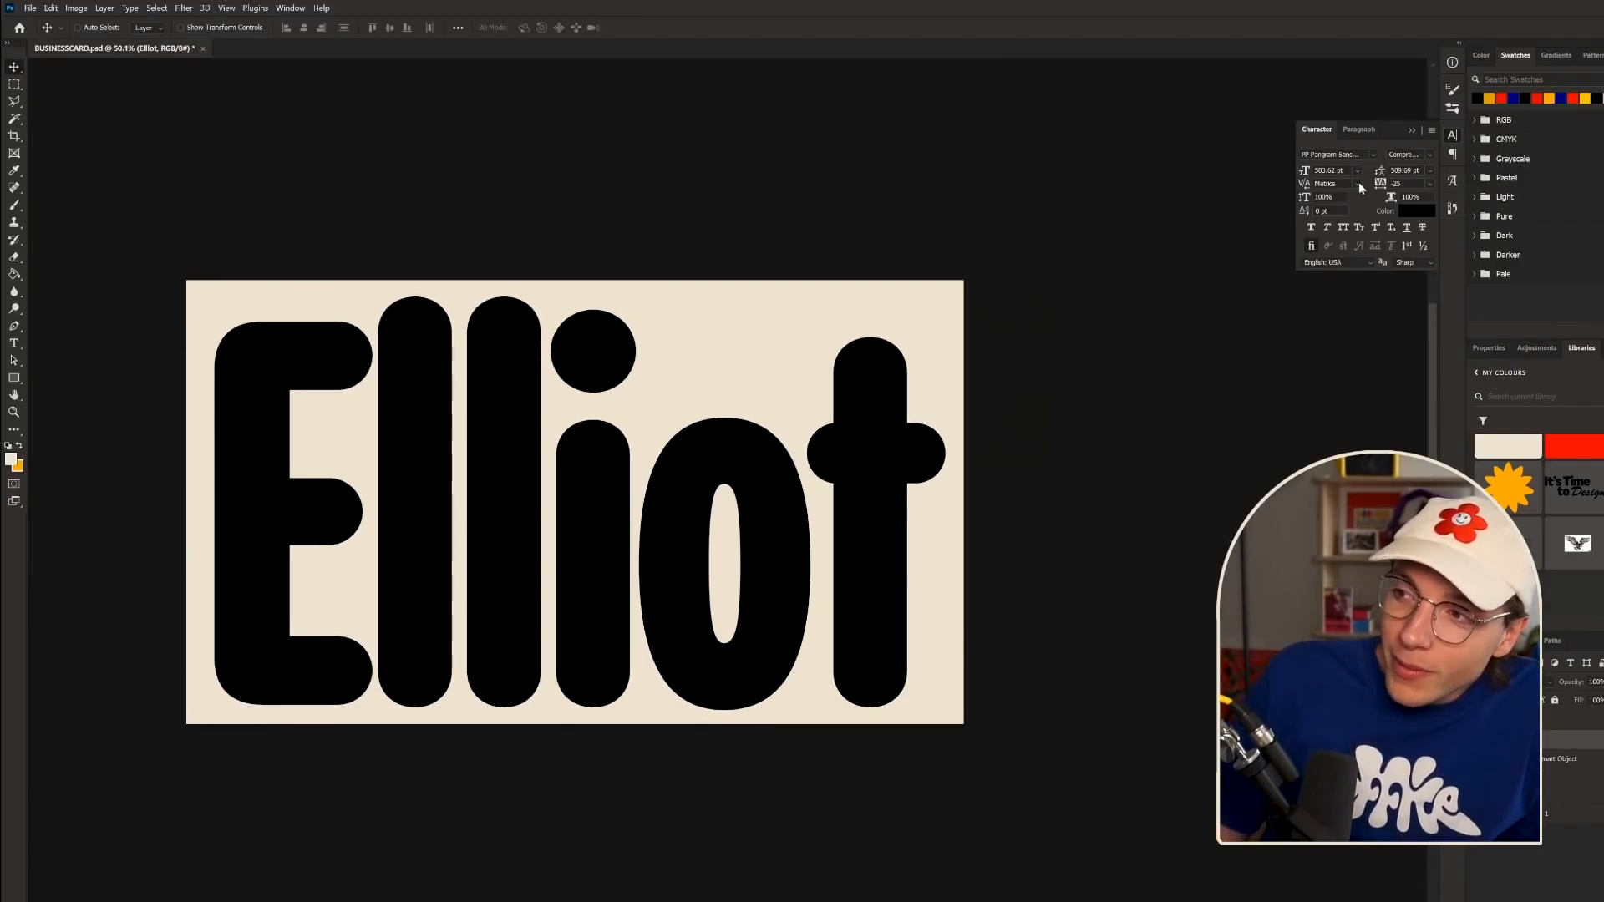
# - Set the Elliot text colour to a beige slightly darker than the cream card
pyautogui.click(1417, 212)
pyautogui.click(766, 309)
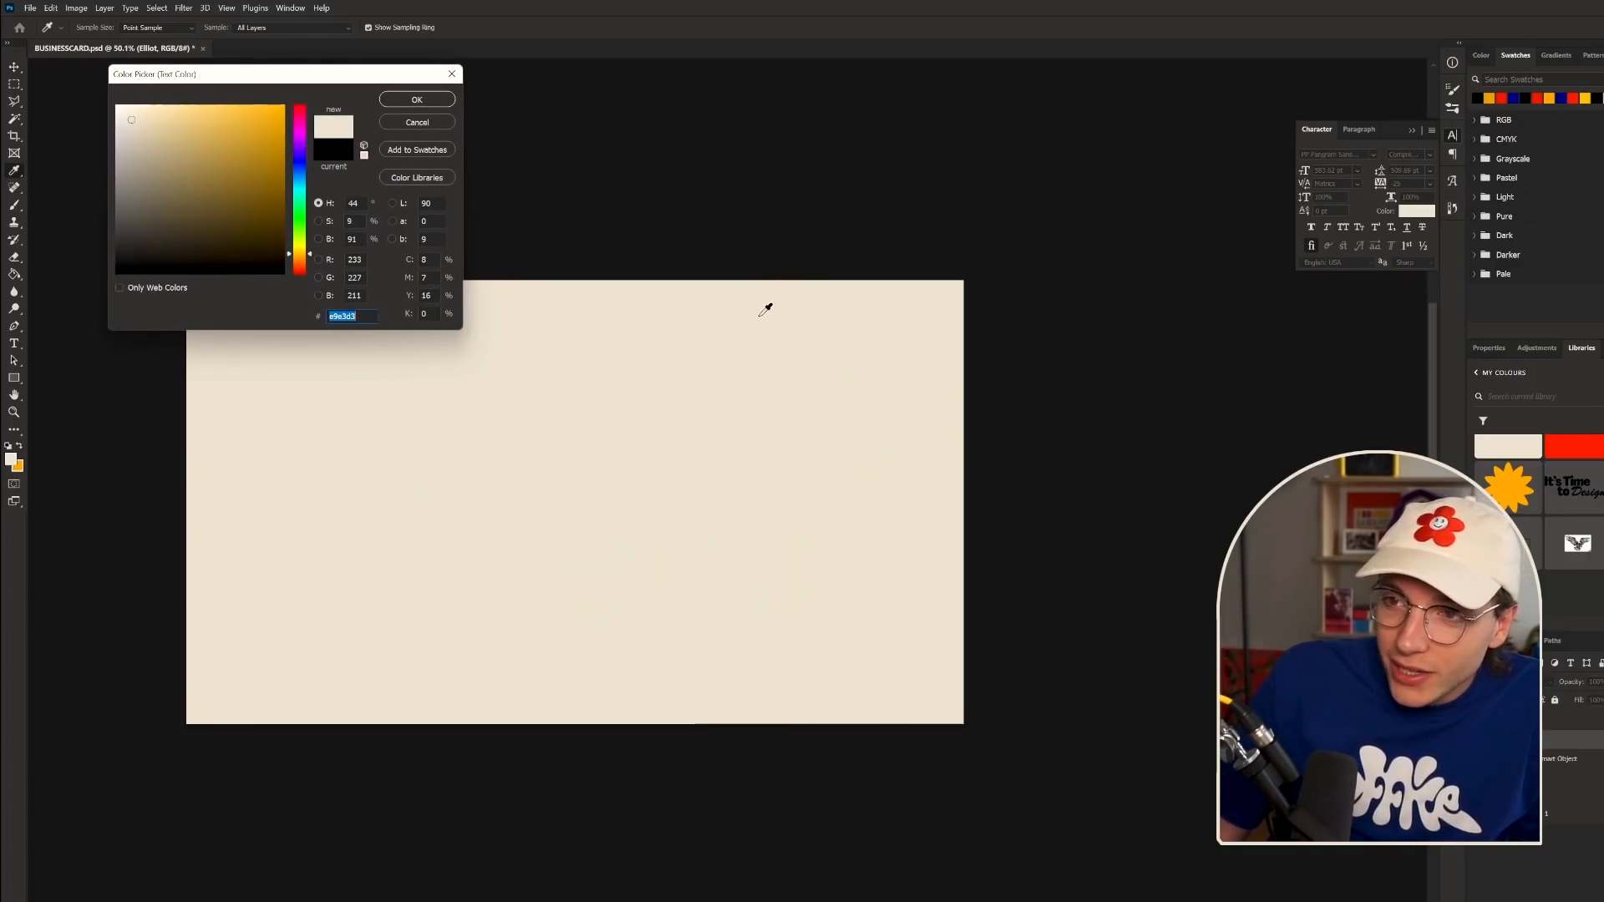
pyautogui.click(143, 151)
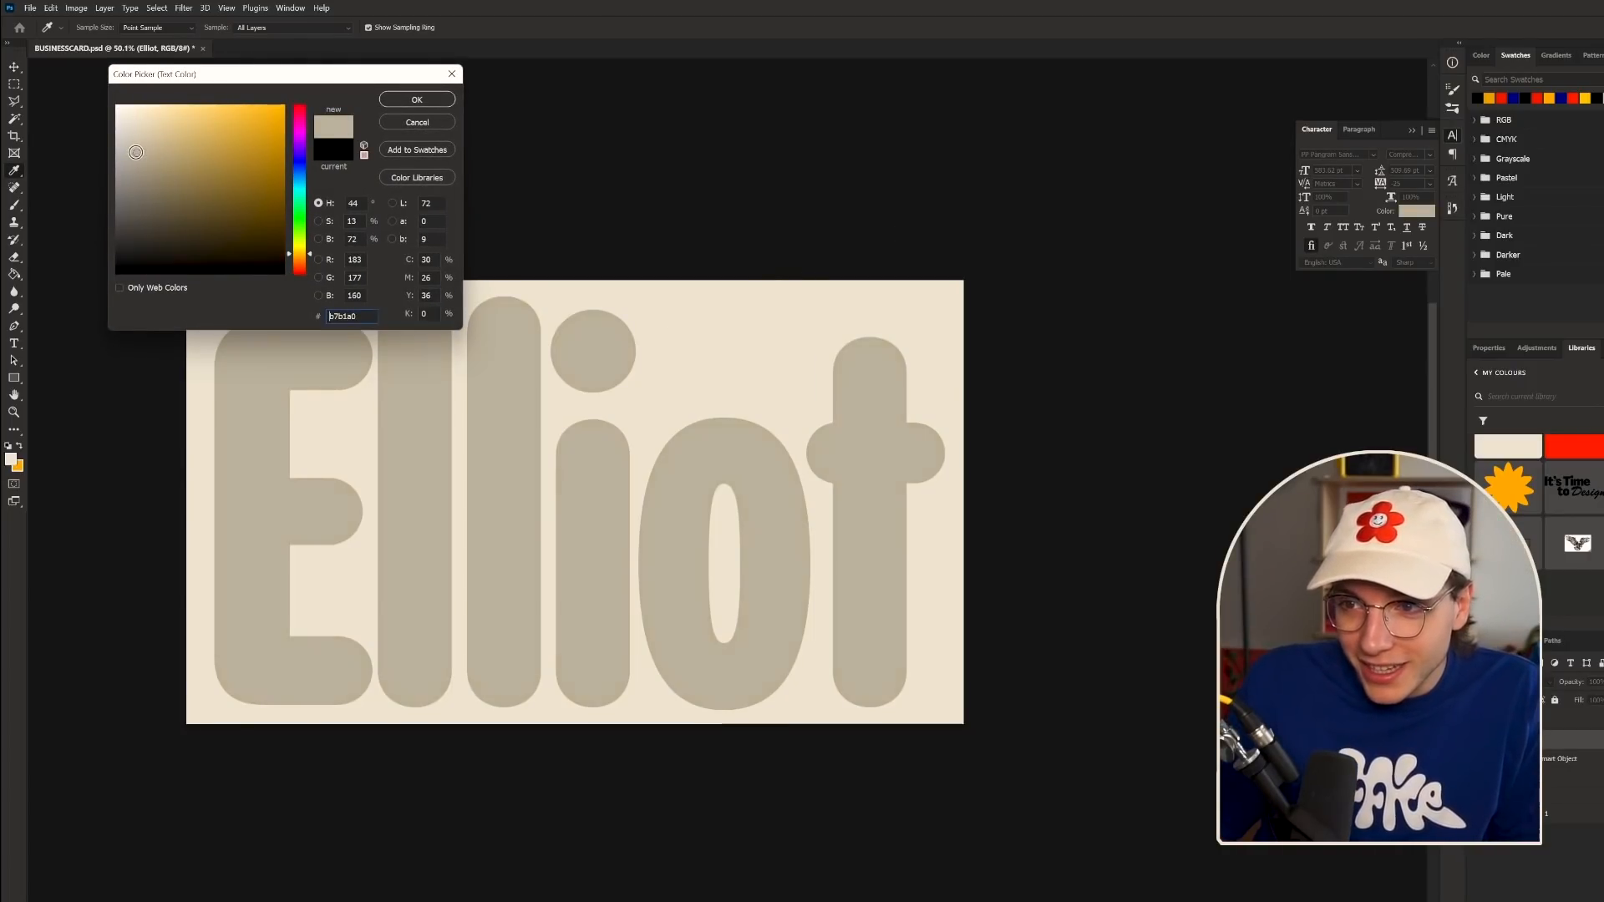
pyautogui.moveTo(140, 146); pyautogui.dragTo(141, 129)
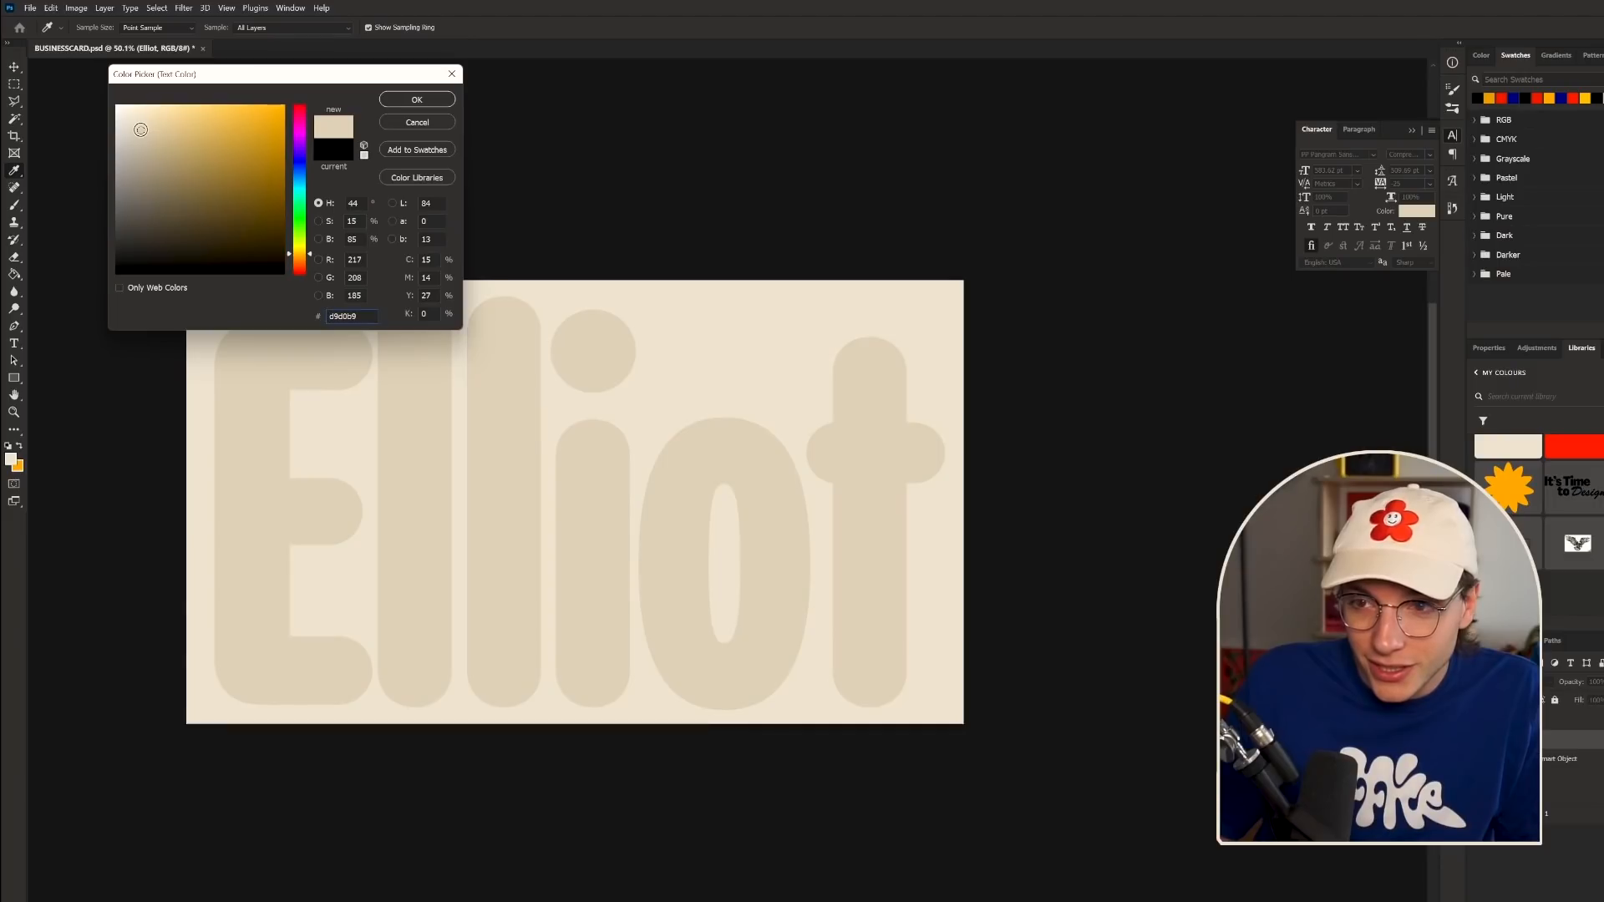
pyautogui.click(145, 142)
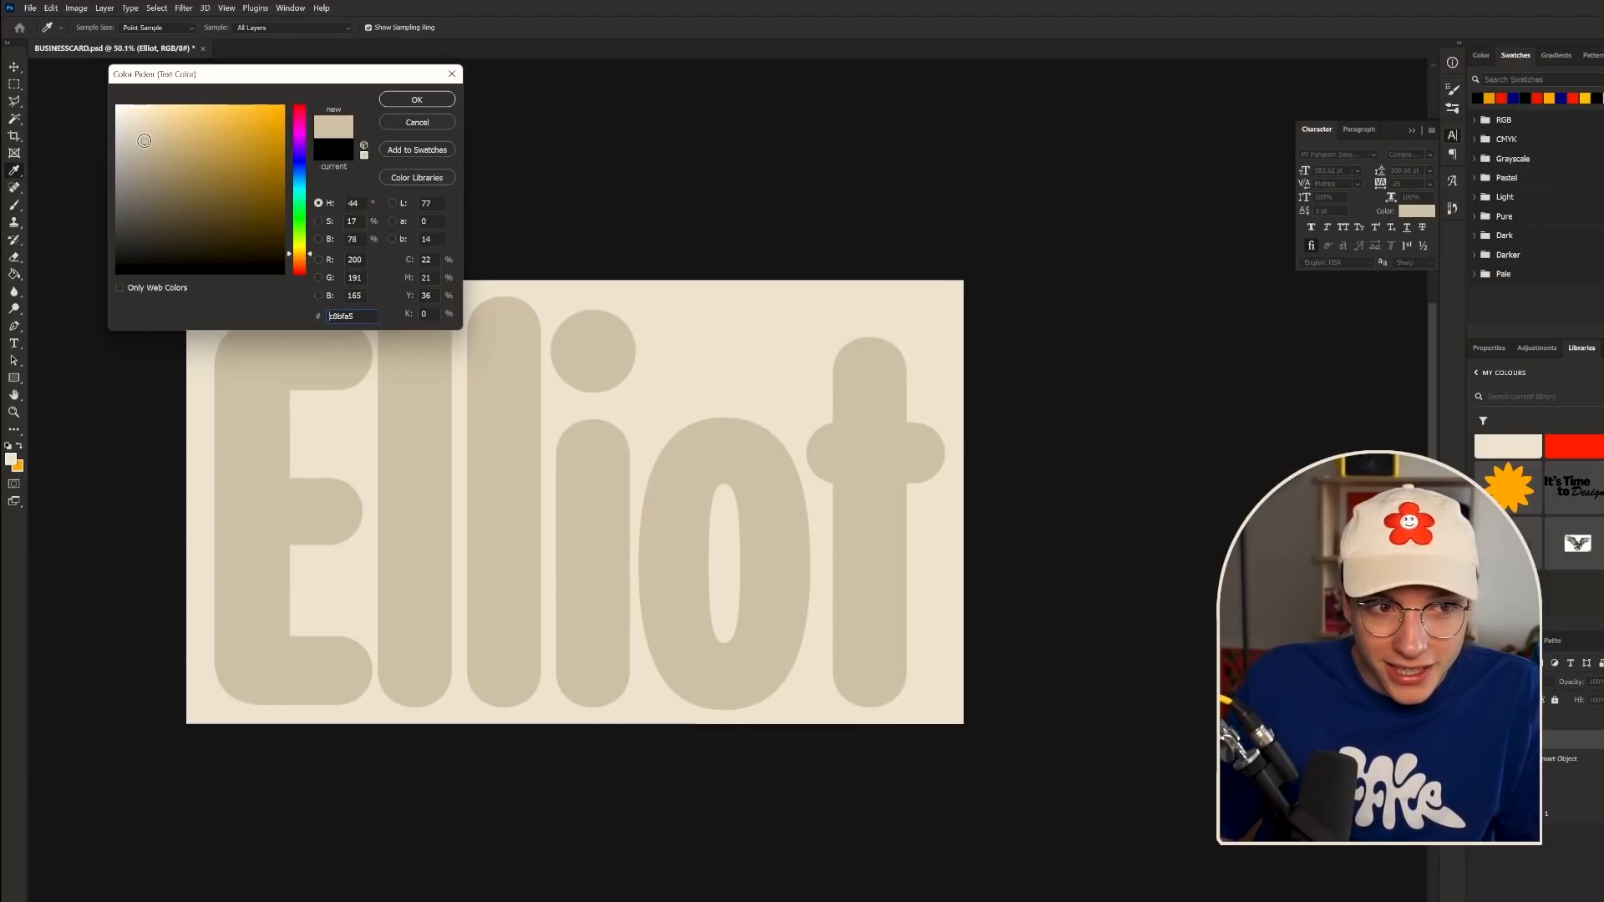
pyautogui.click(407, 102)
pyautogui.scroll(-5, 666, 491)
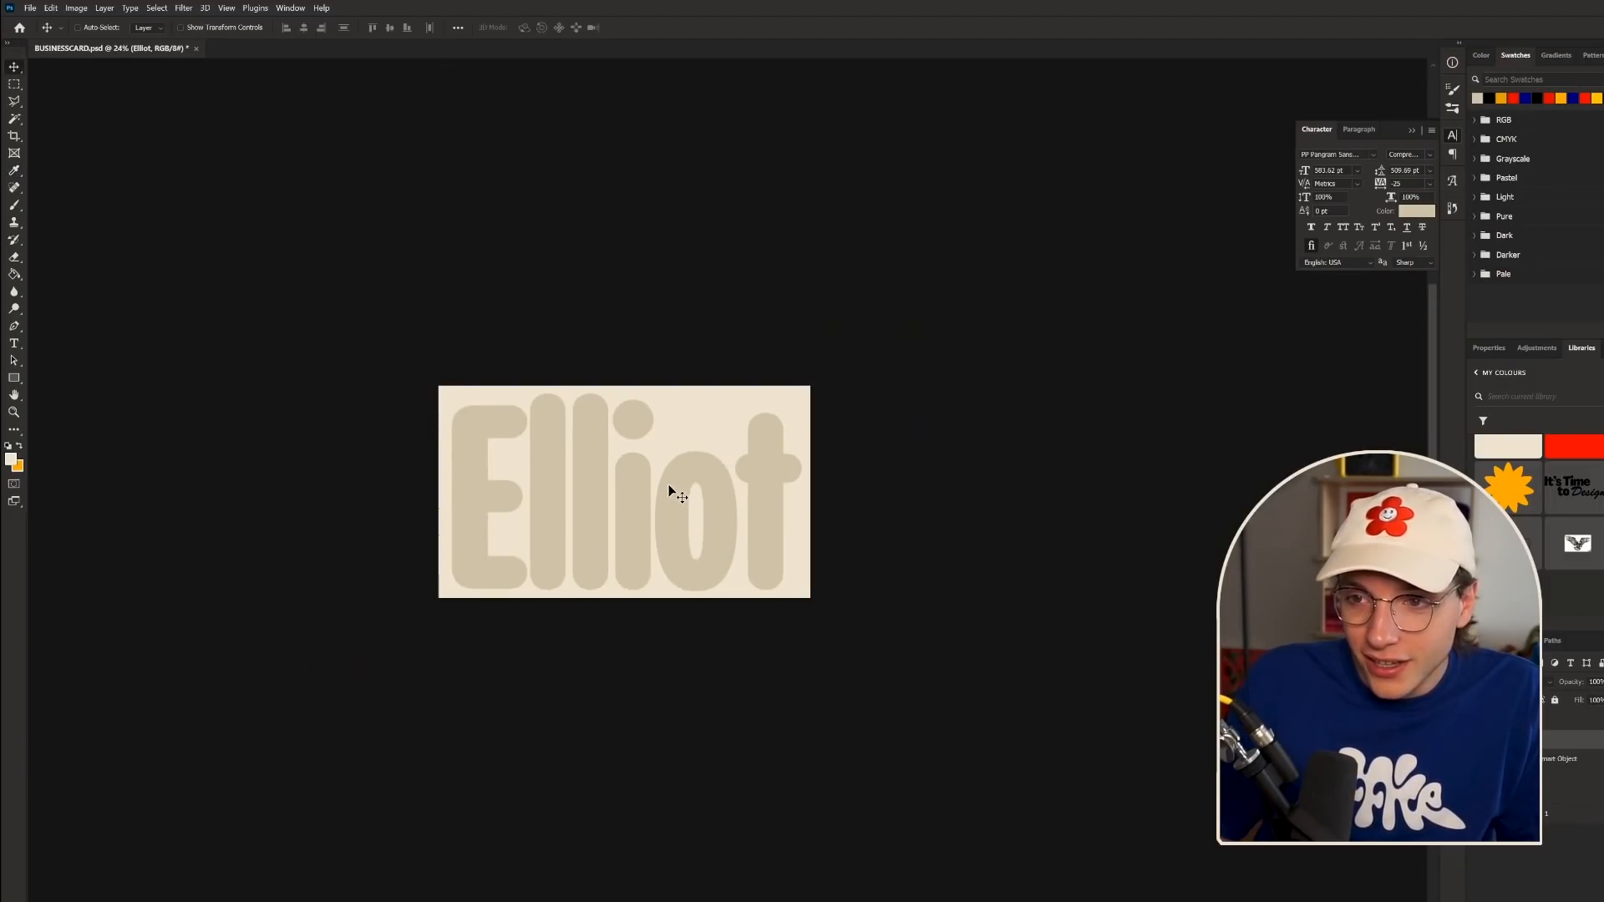
pyautogui.scroll(5, 584, 526)
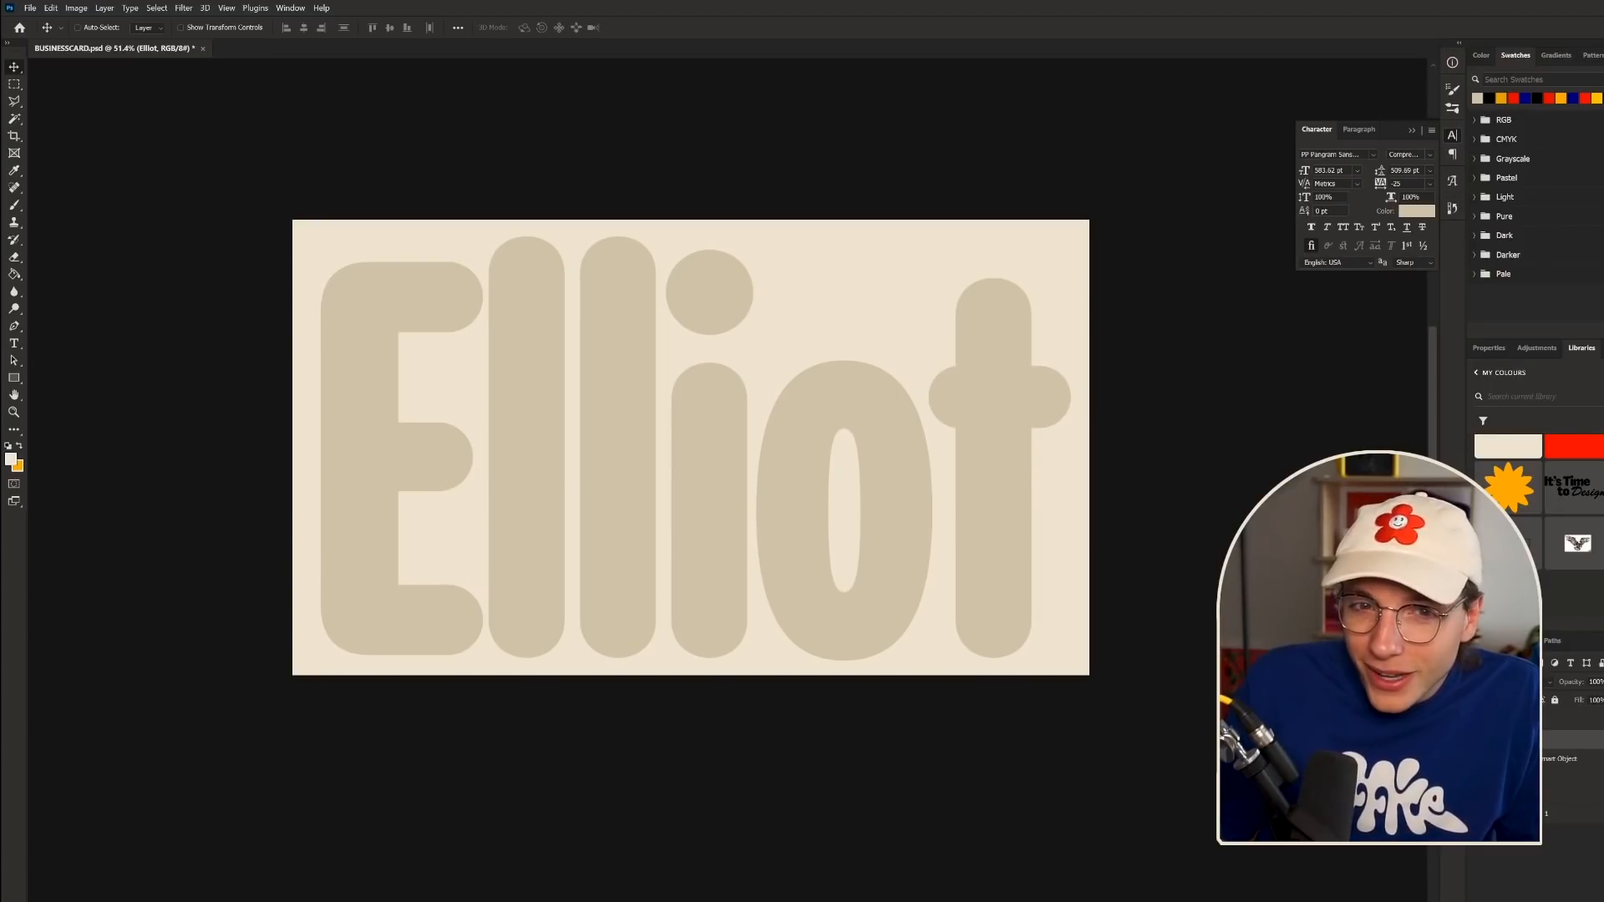
pyautogui.click(1477, 721)
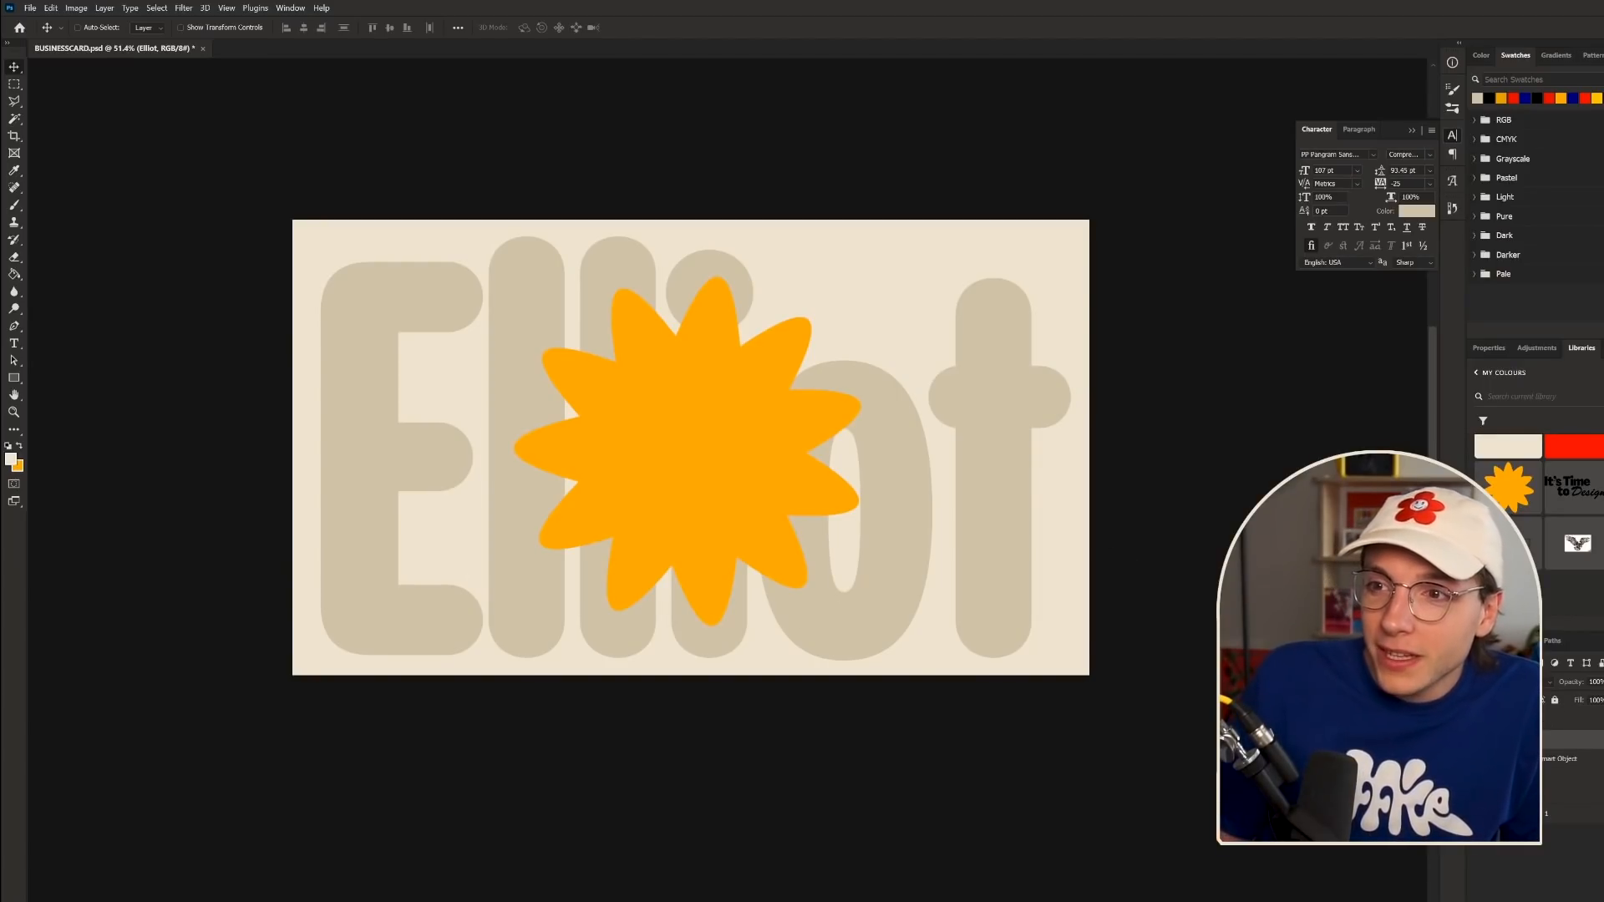
pyautogui.click(1510, 721)
pyautogui.hotkey('ctrl', 't')
pyautogui.moveTo(869, 477)
pyautogui.mouseDown()
pyautogui.moveTo(895, 475)
pyautogui.moveTo(870, 490)
pyautogui.mouseUp()
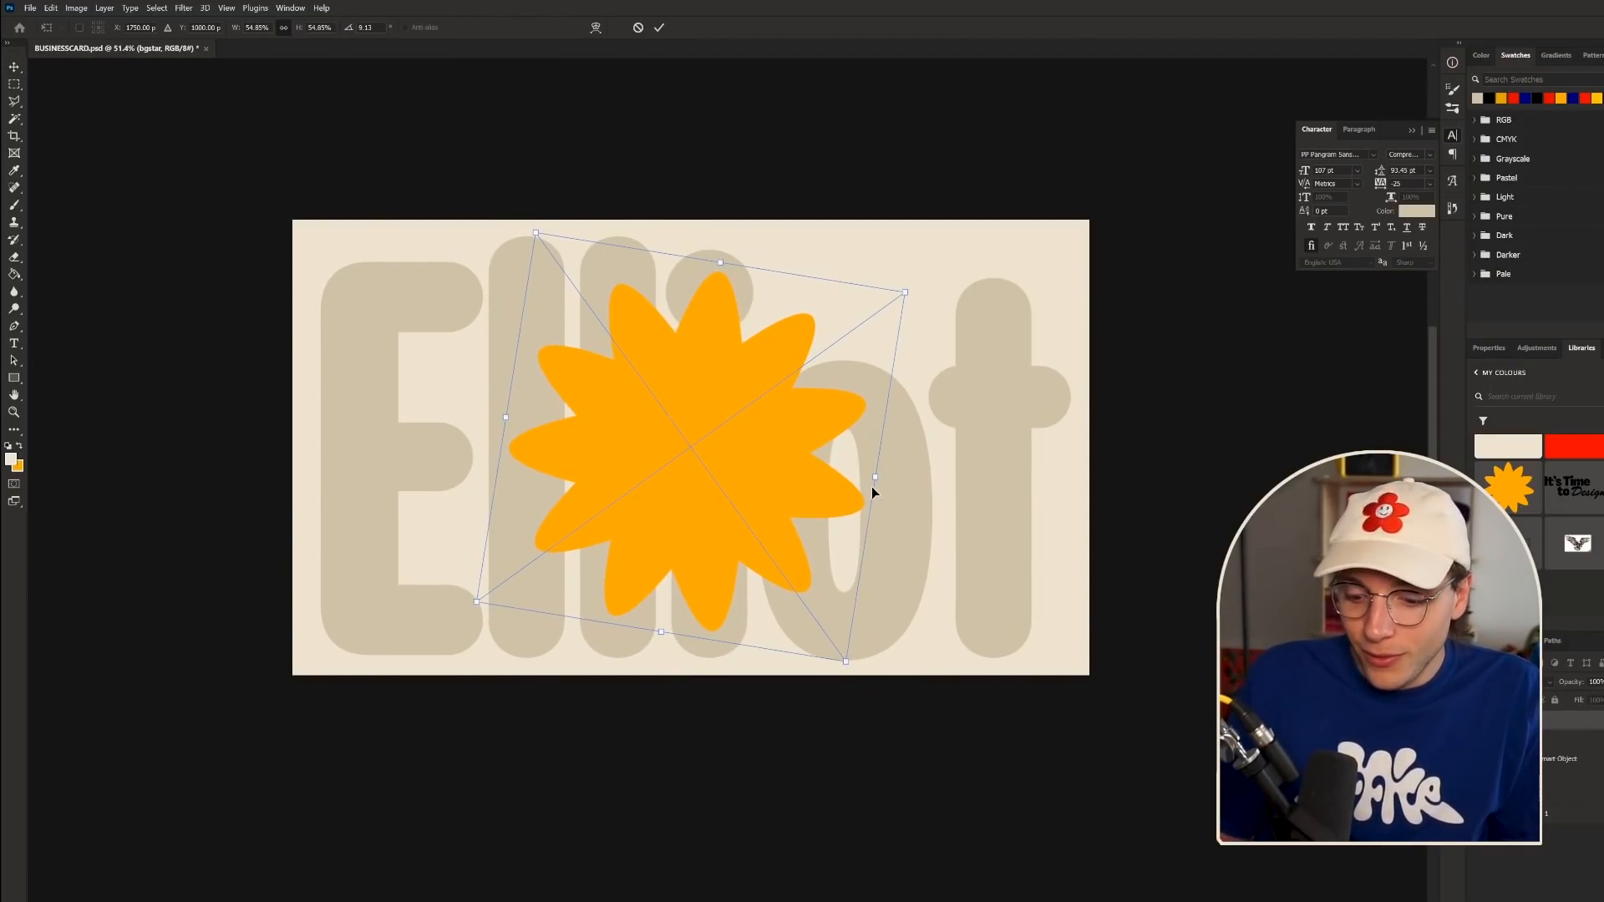
pyautogui.press('Return')
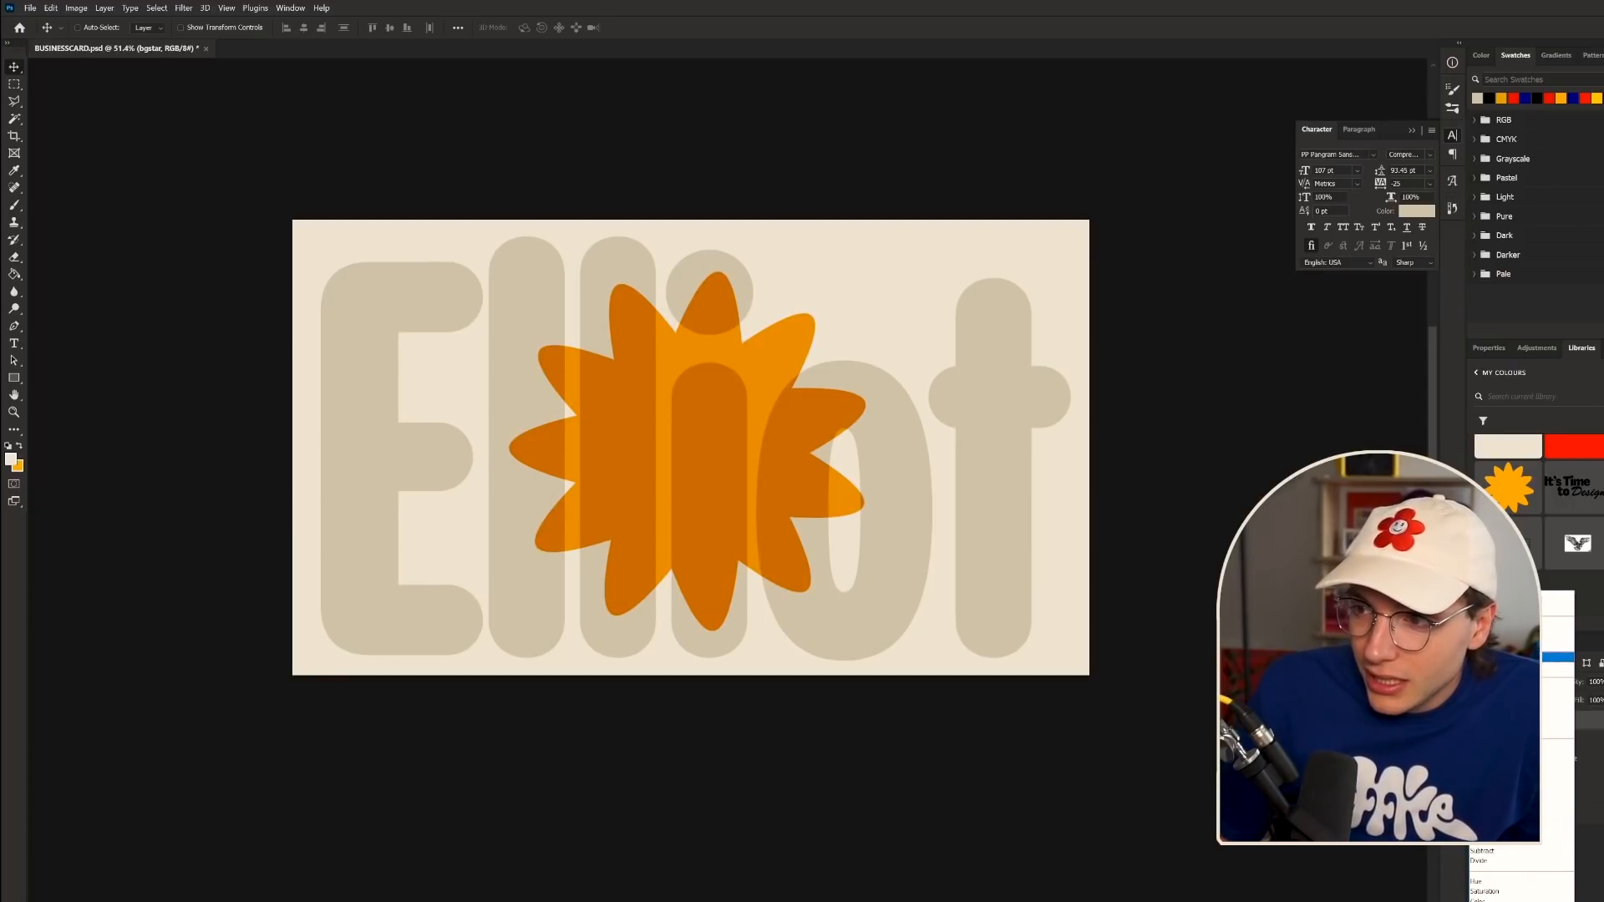
pyautogui.click(705, 501)
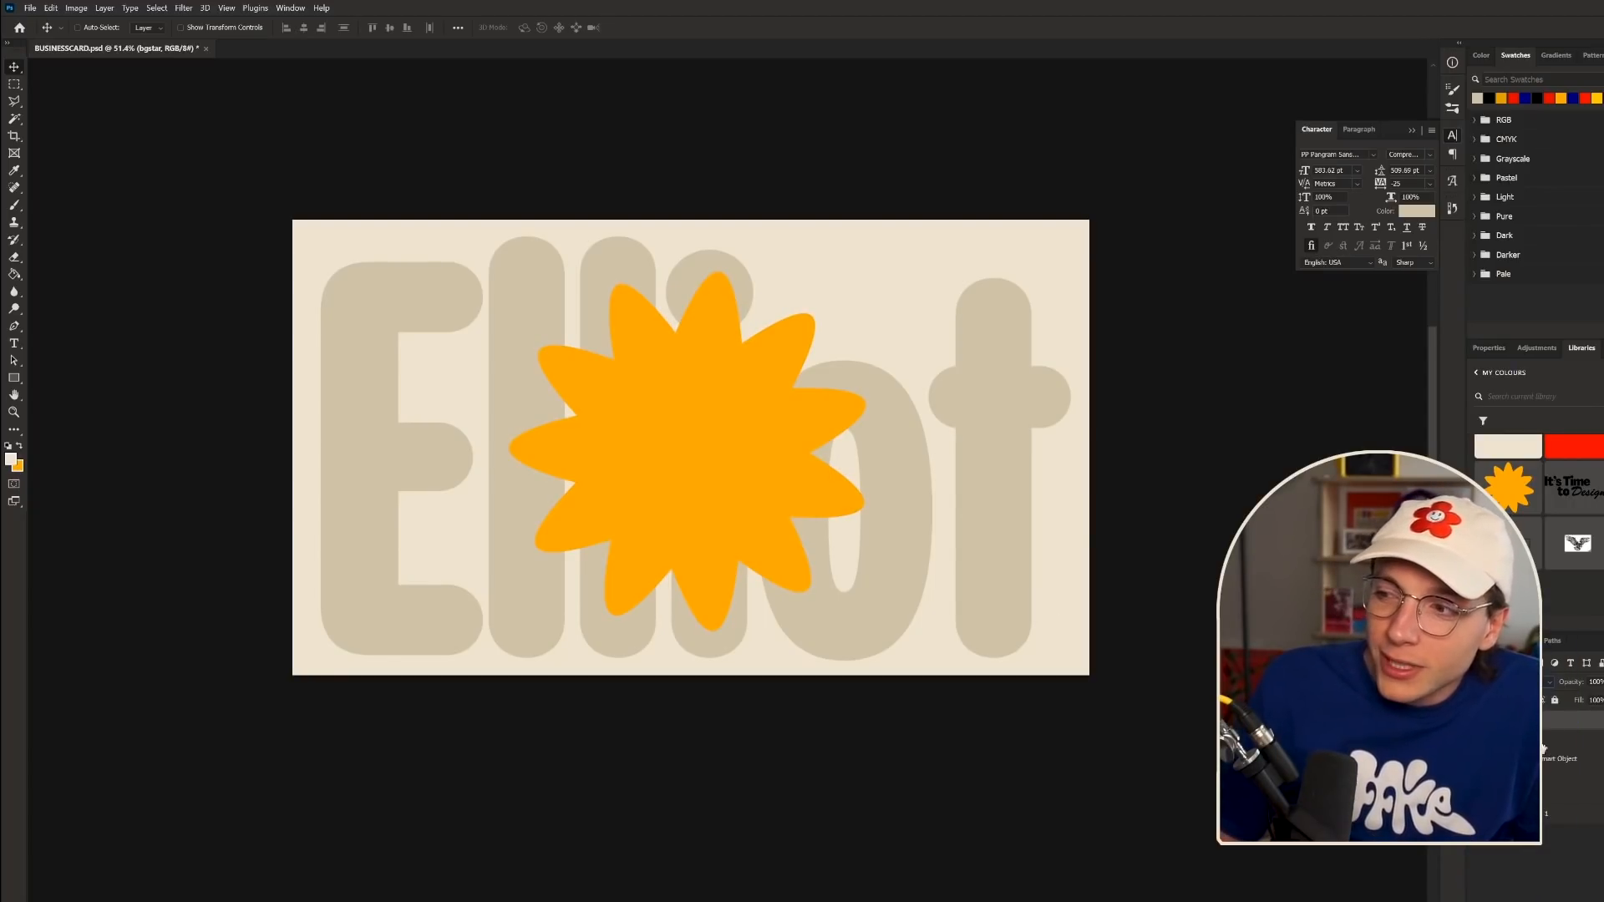
pyautogui.click(1544, 749)
pyautogui.click(1416, 211)
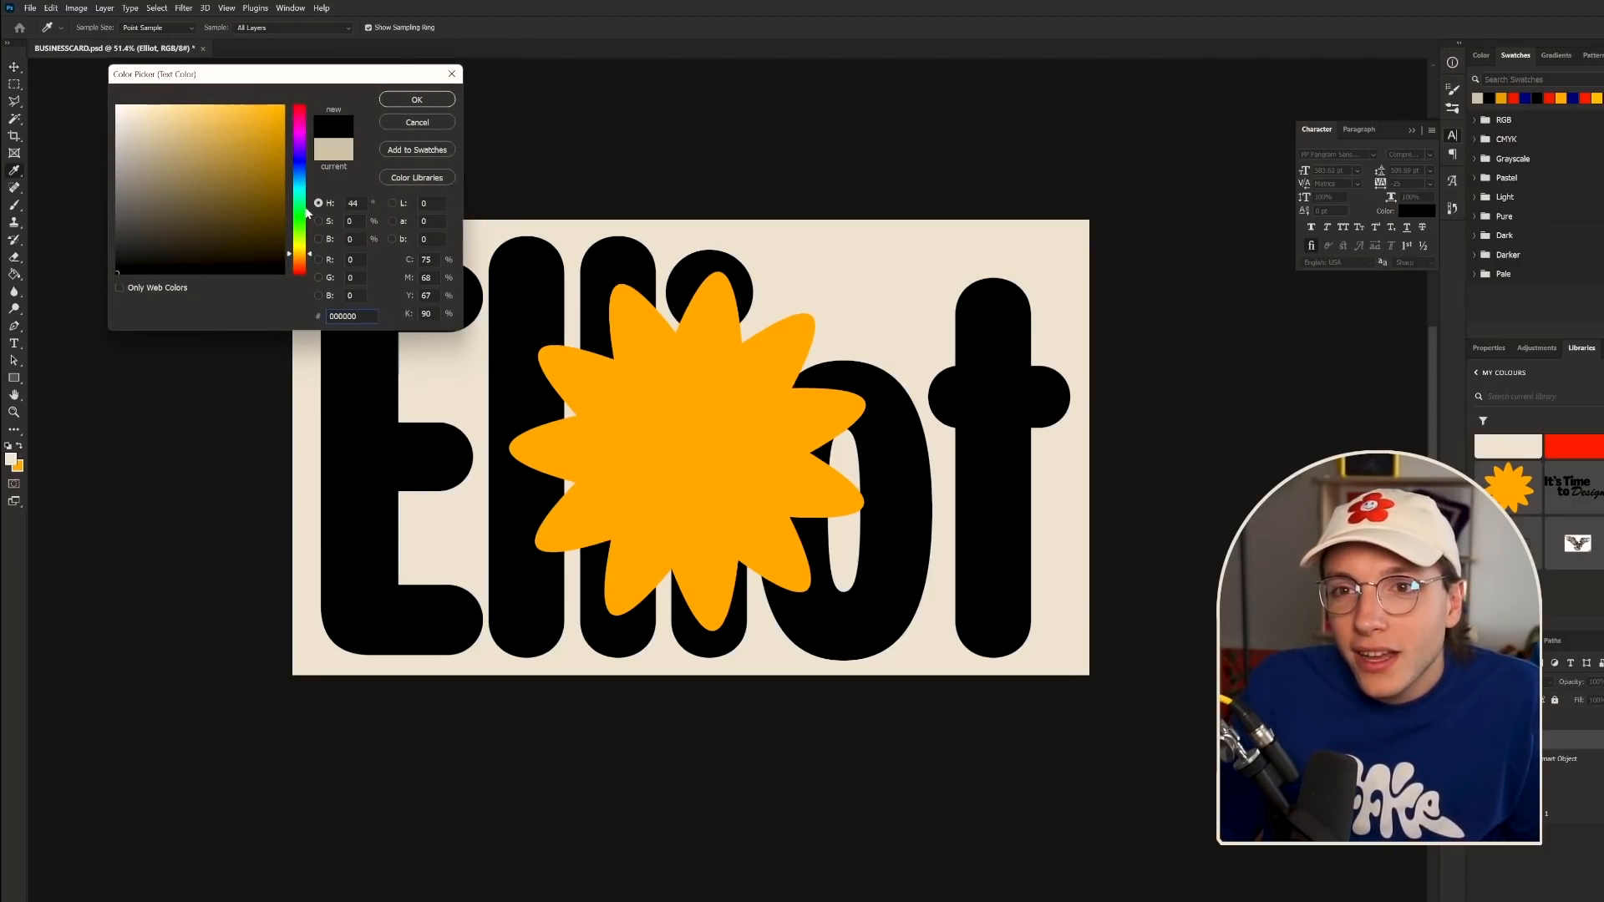
pyautogui.press('Tab')
pyautogui.click(416, 122)
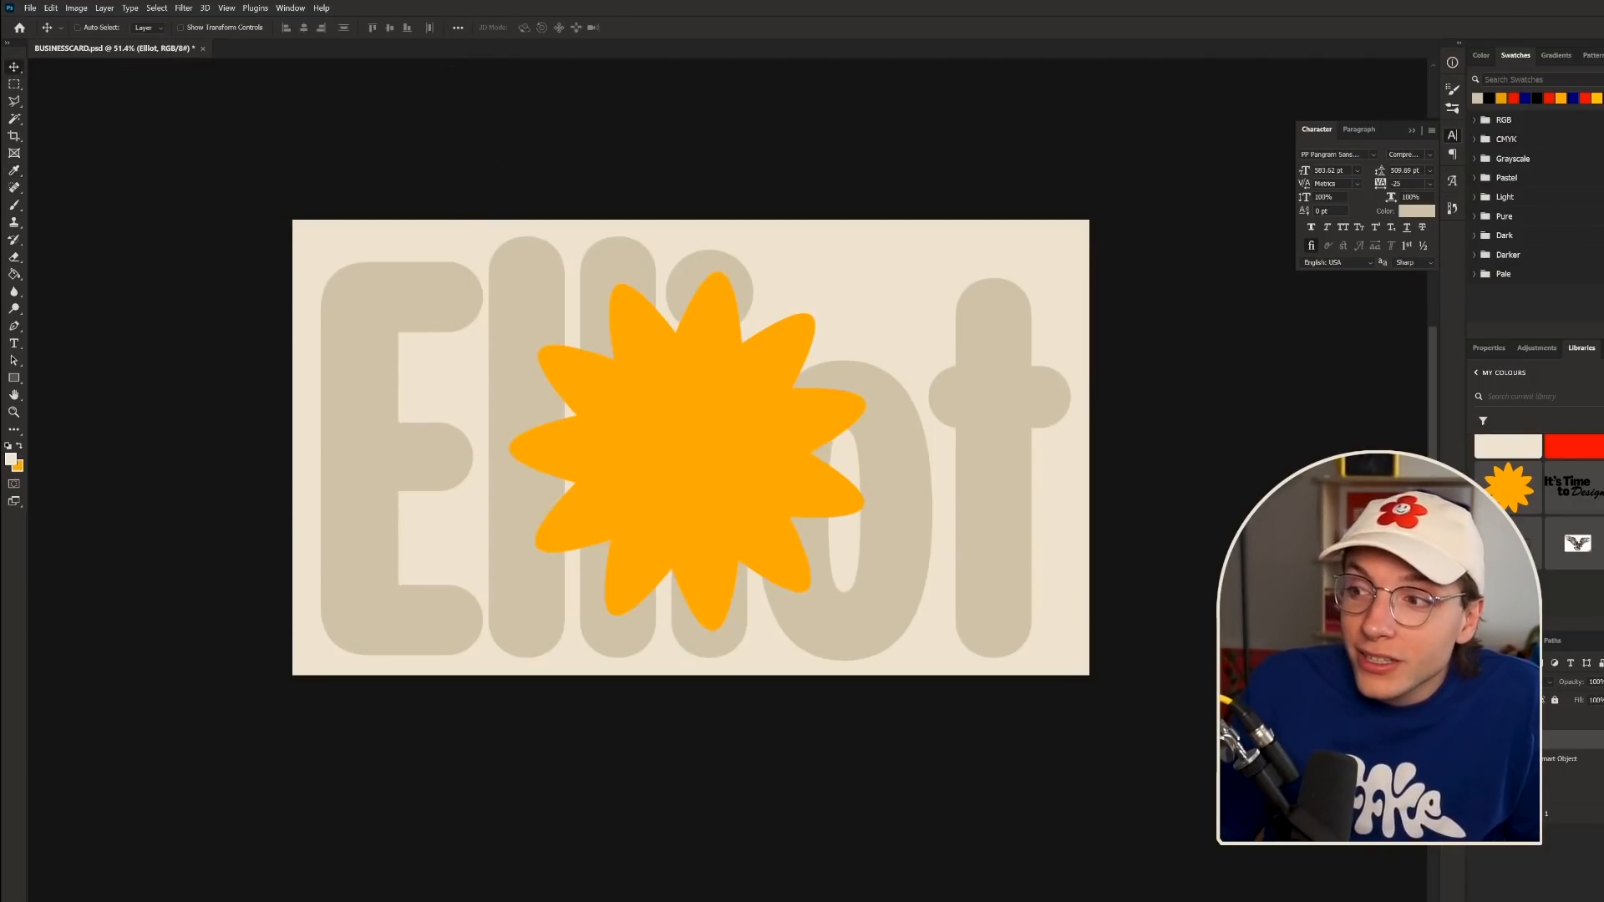
pyautogui.press('Delete')
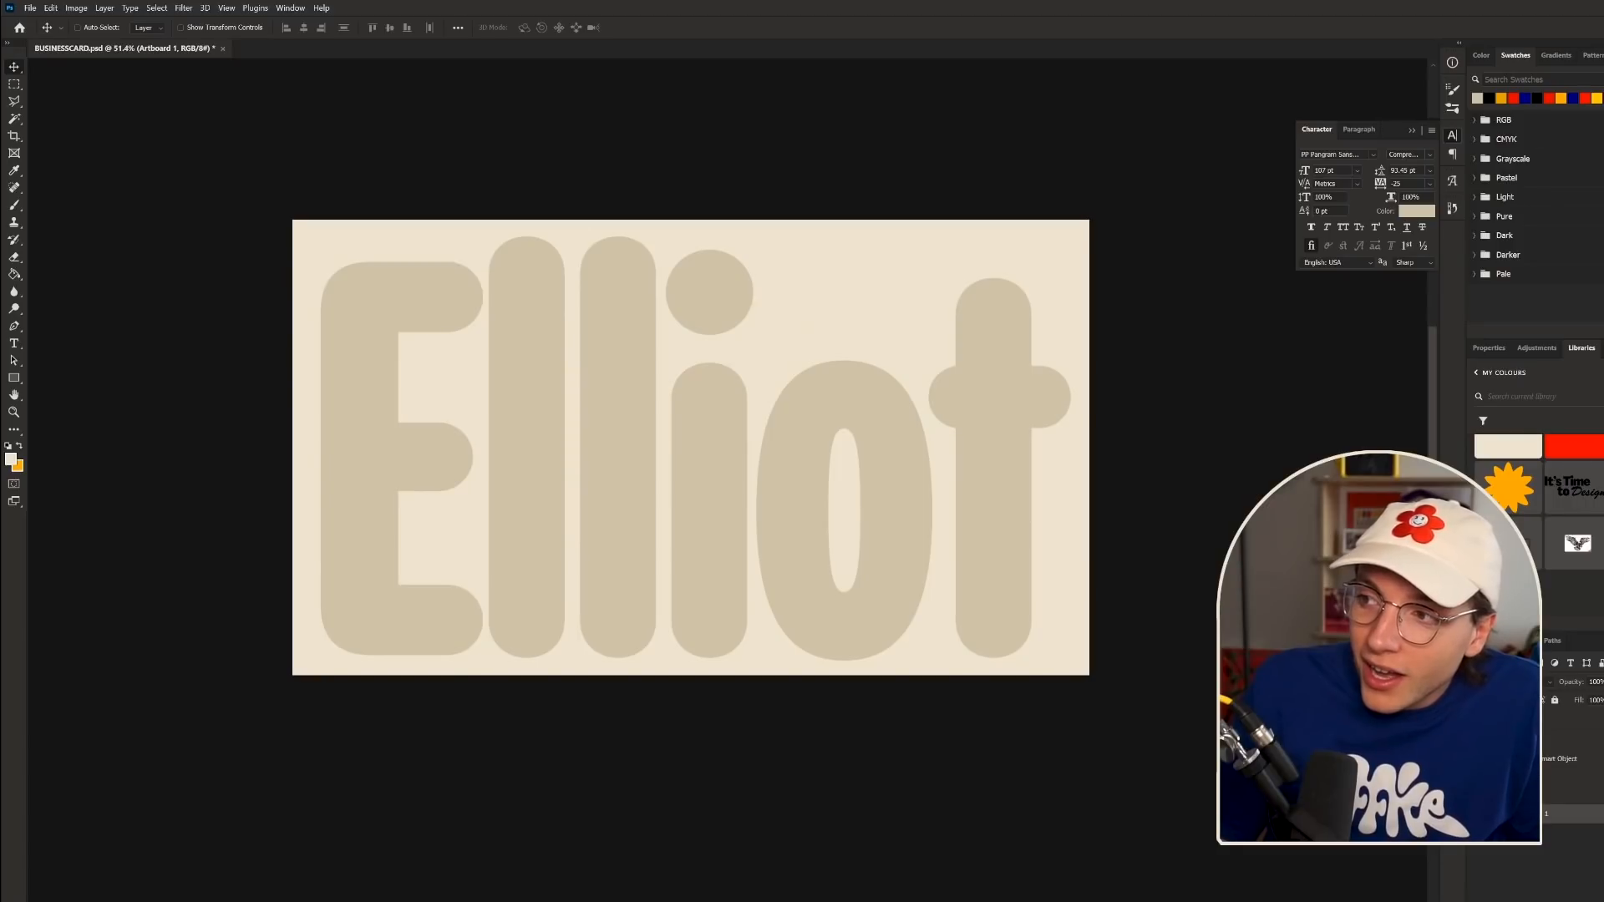
# - Paint-bucket the card background orange and recolour Elliot with the lighter cream library swatch
pyautogui.click(17, 276)
pyautogui.click(781, 450)
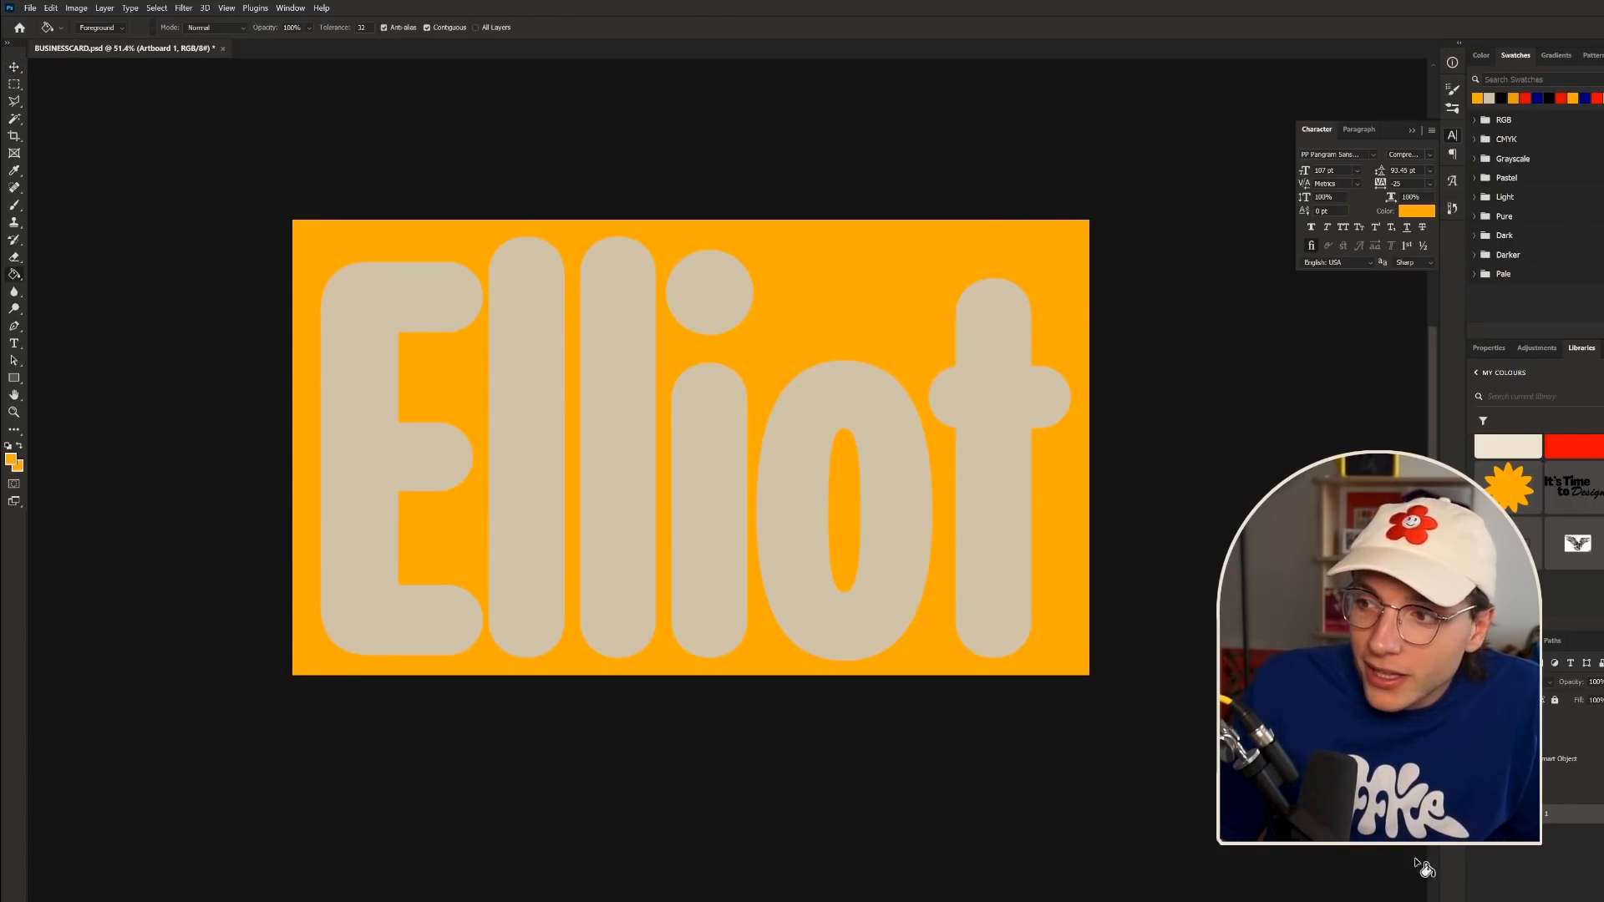
pyautogui.click(1545, 739)
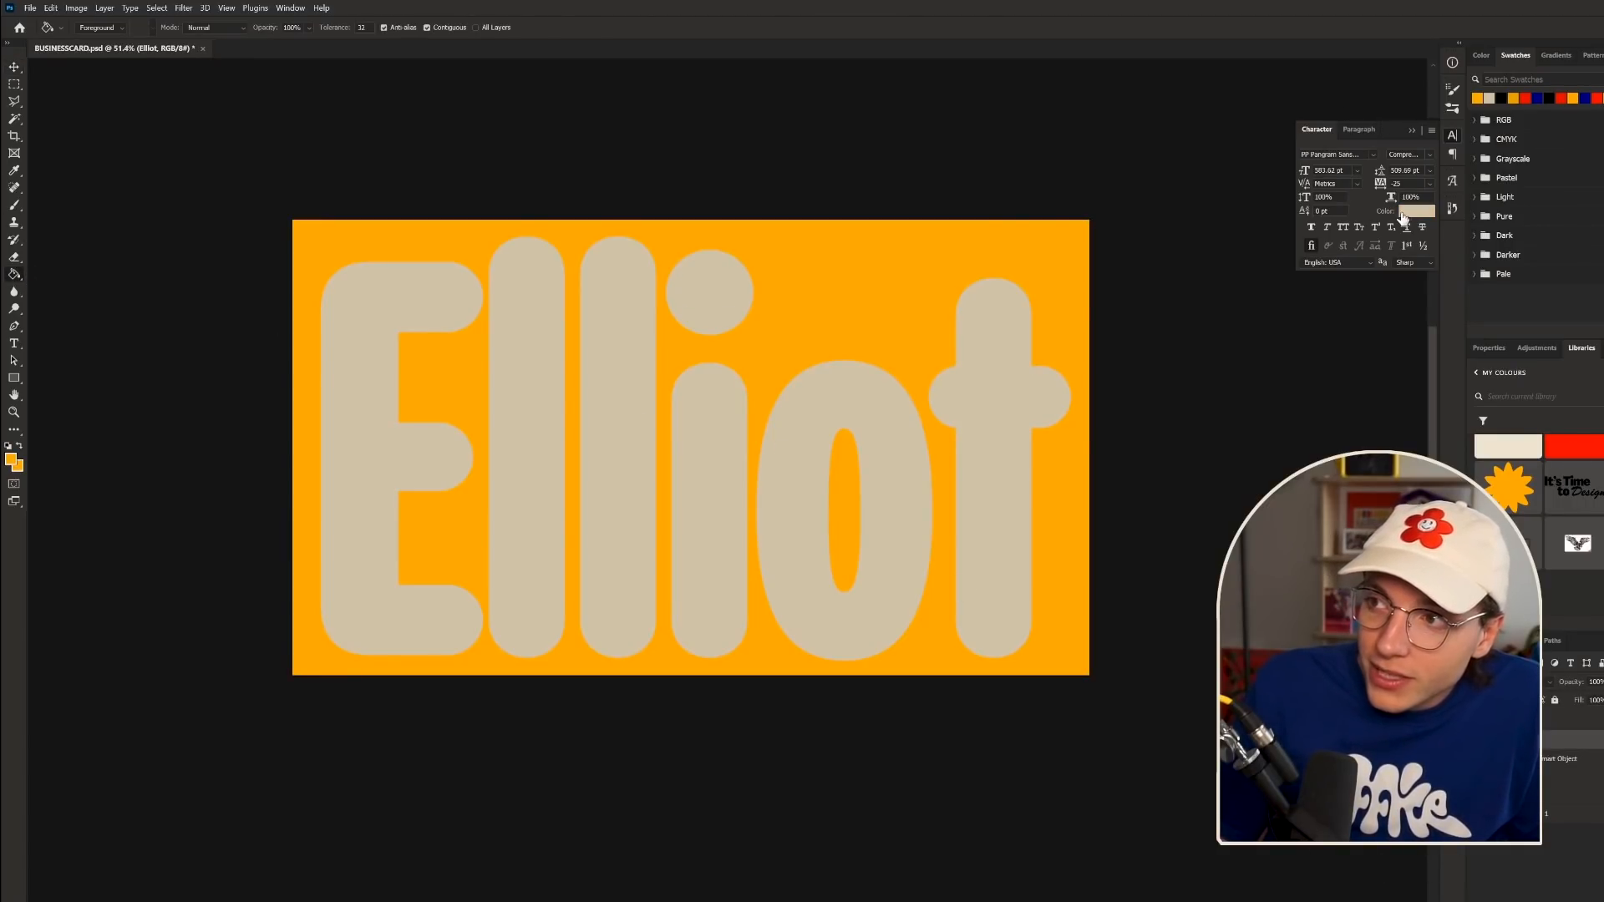
pyautogui.click(1512, 443)
pyautogui.scroll(-3, 616, 493)
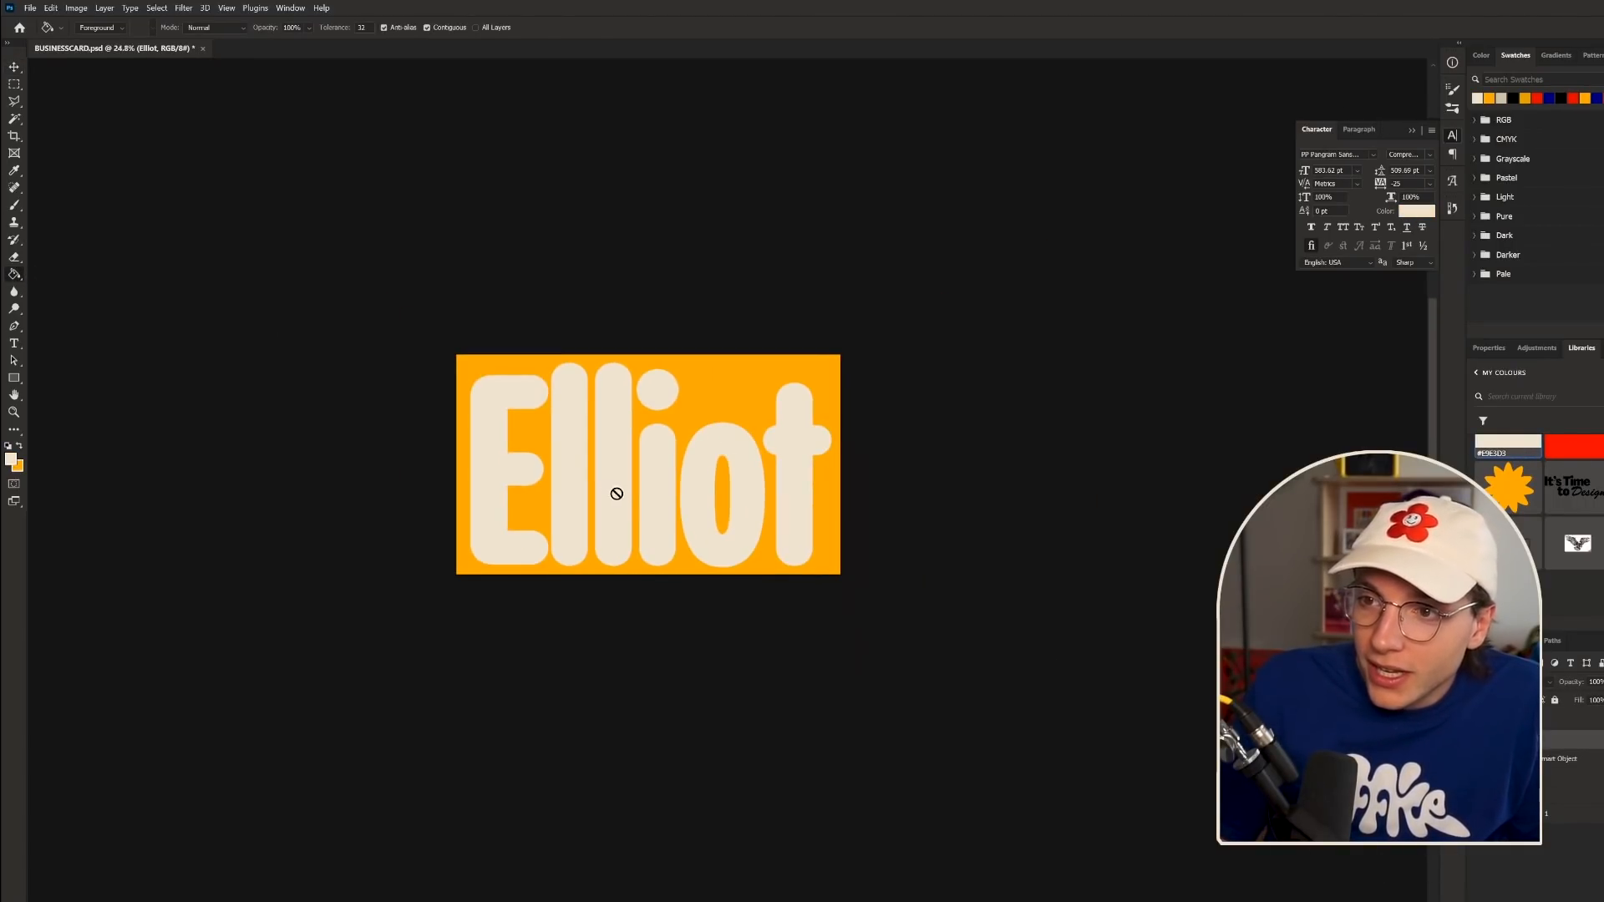
pyautogui.scroll(1, 619, 435)
pyautogui.click(14, 67)
pyautogui.scroll(-2, 722, 384)
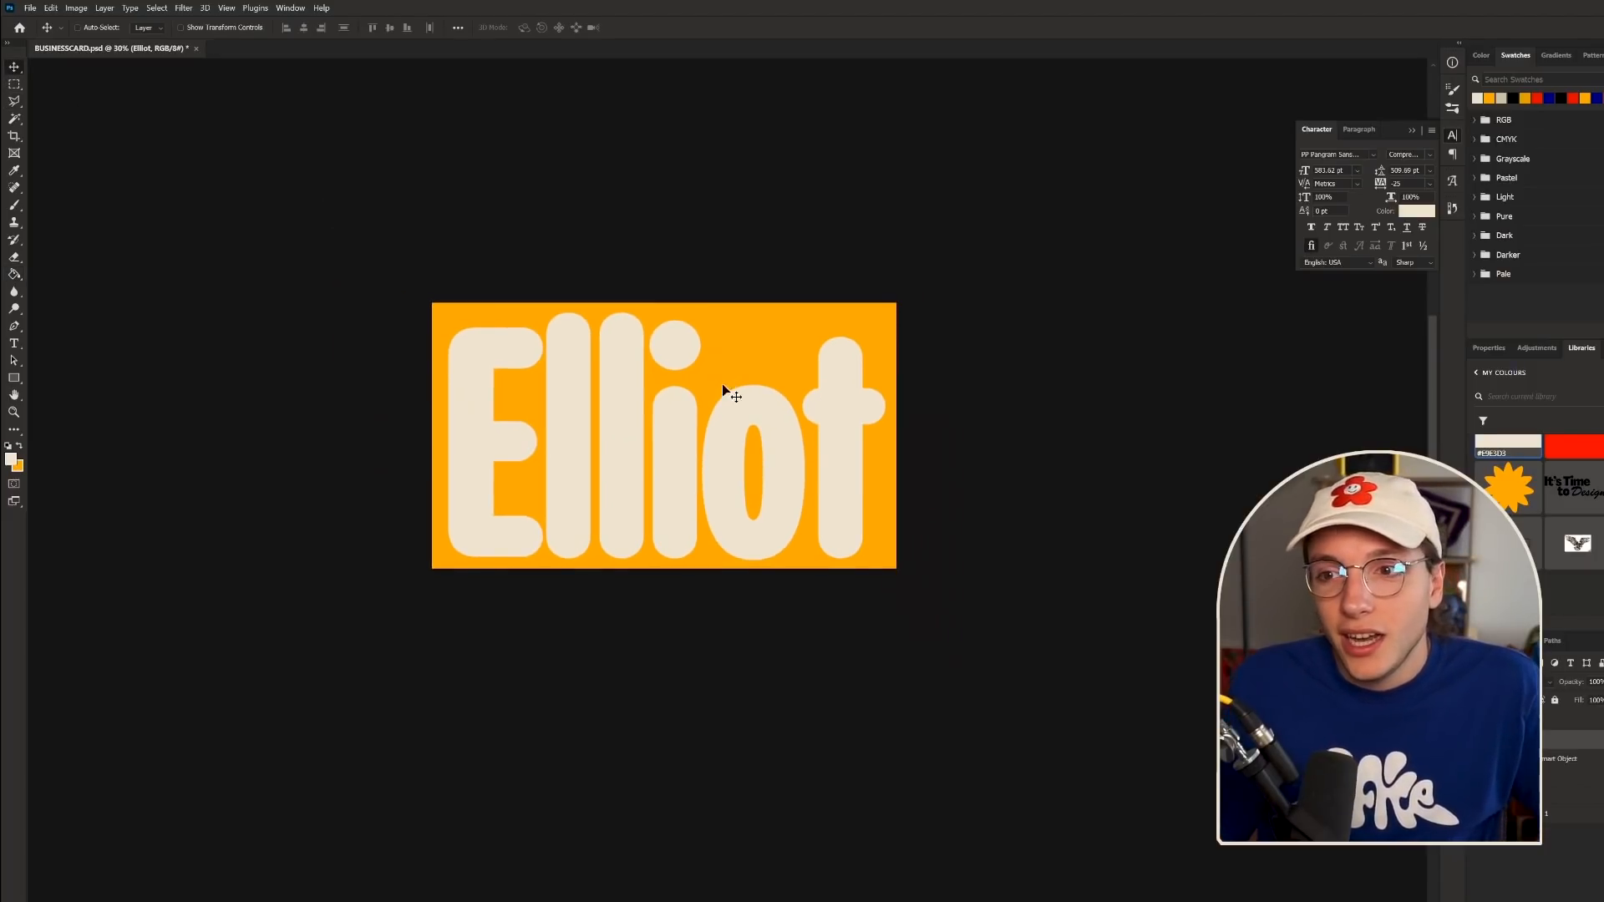
pyautogui.scroll(1, 735, 483)
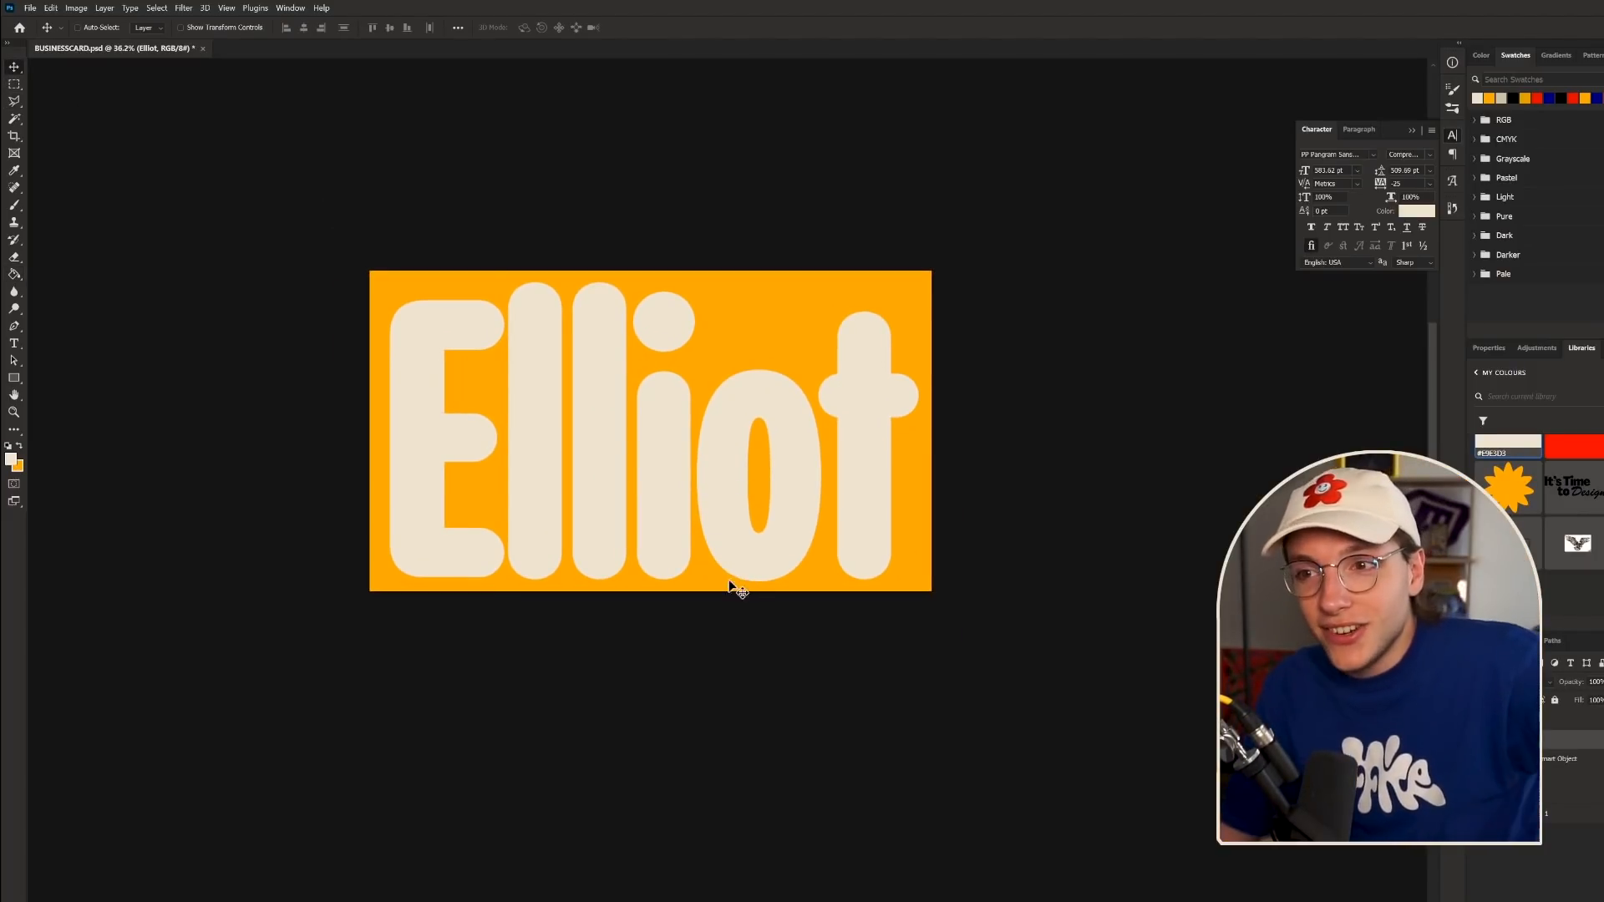
pyautogui.scroll(-1, 942, 619)
pyautogui.scroll(1, 770, 462)
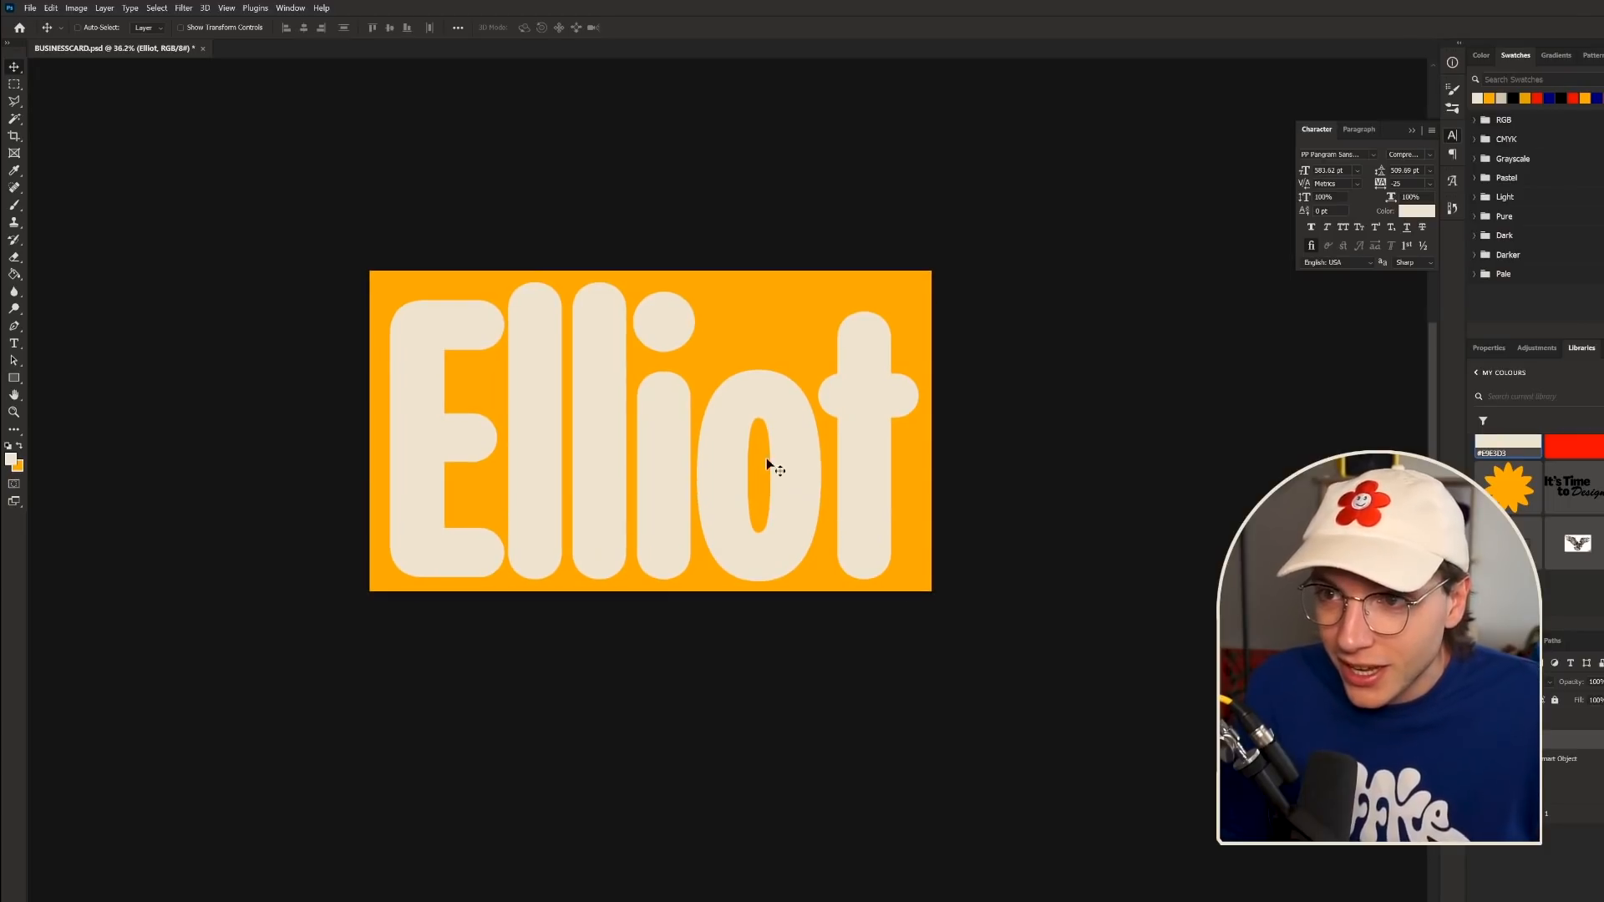
pyautogui.scroll(-1, 718, 418)
pyautogui.scroll(3, 685, 451)
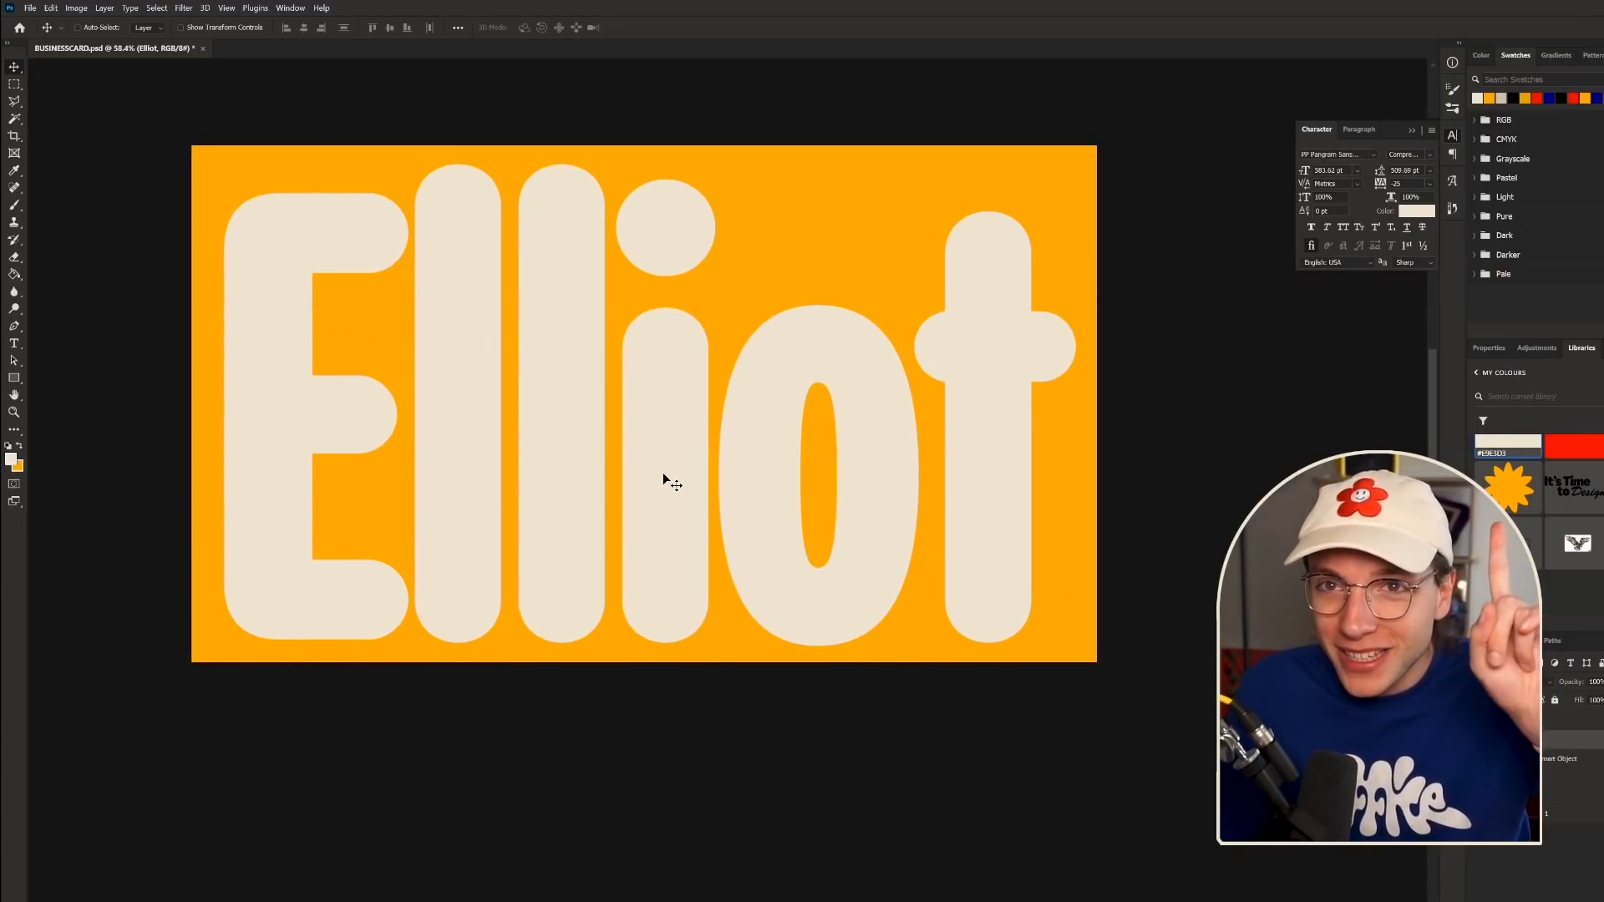
# - Rasterize the Elliot text and delete the round dot of the i
pyautogui.rightClick(1529, 740)
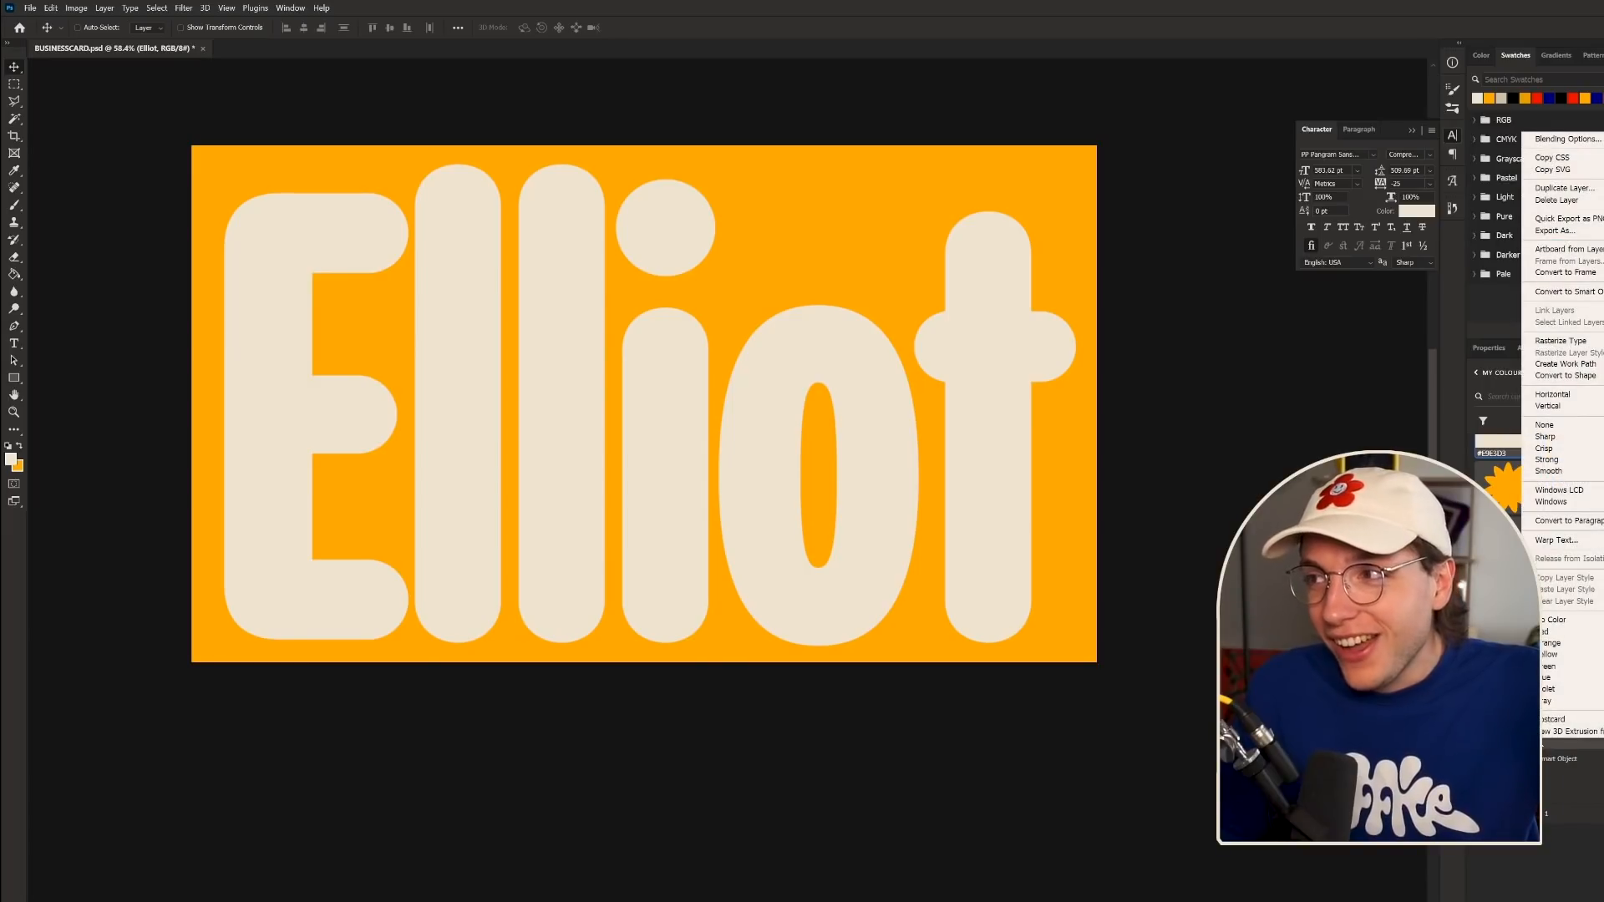
pyautogui.click(1556, 342)
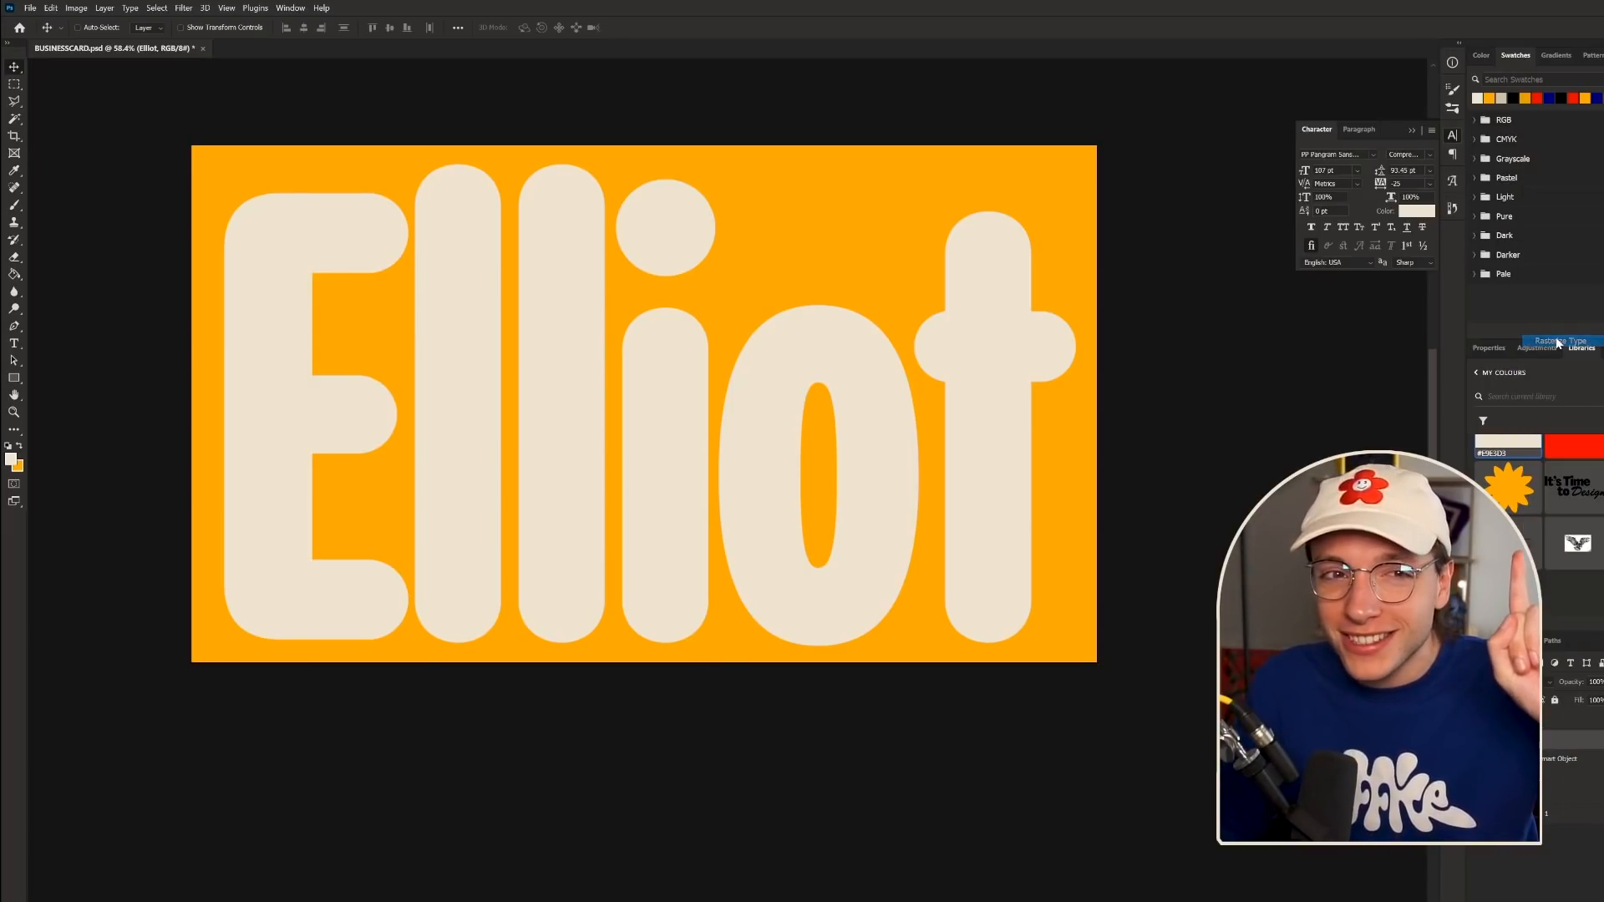
pyautogui.scroll(-2, 578, 666)
pyautogui.scroll(2, 577, 666)
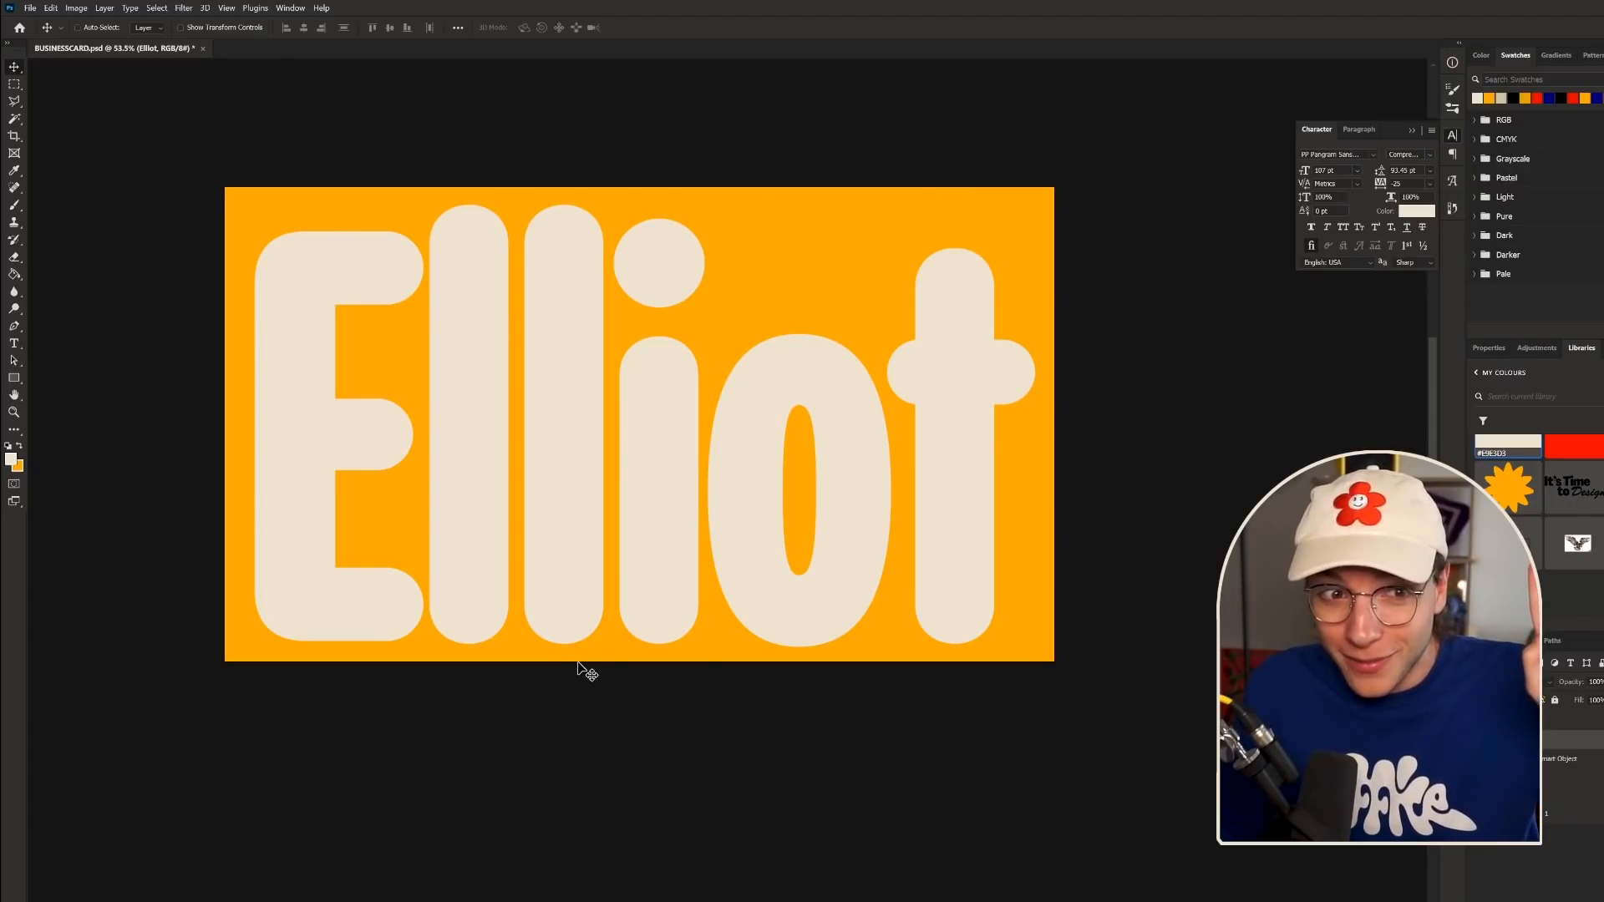
pyautogui.click(10, 86)
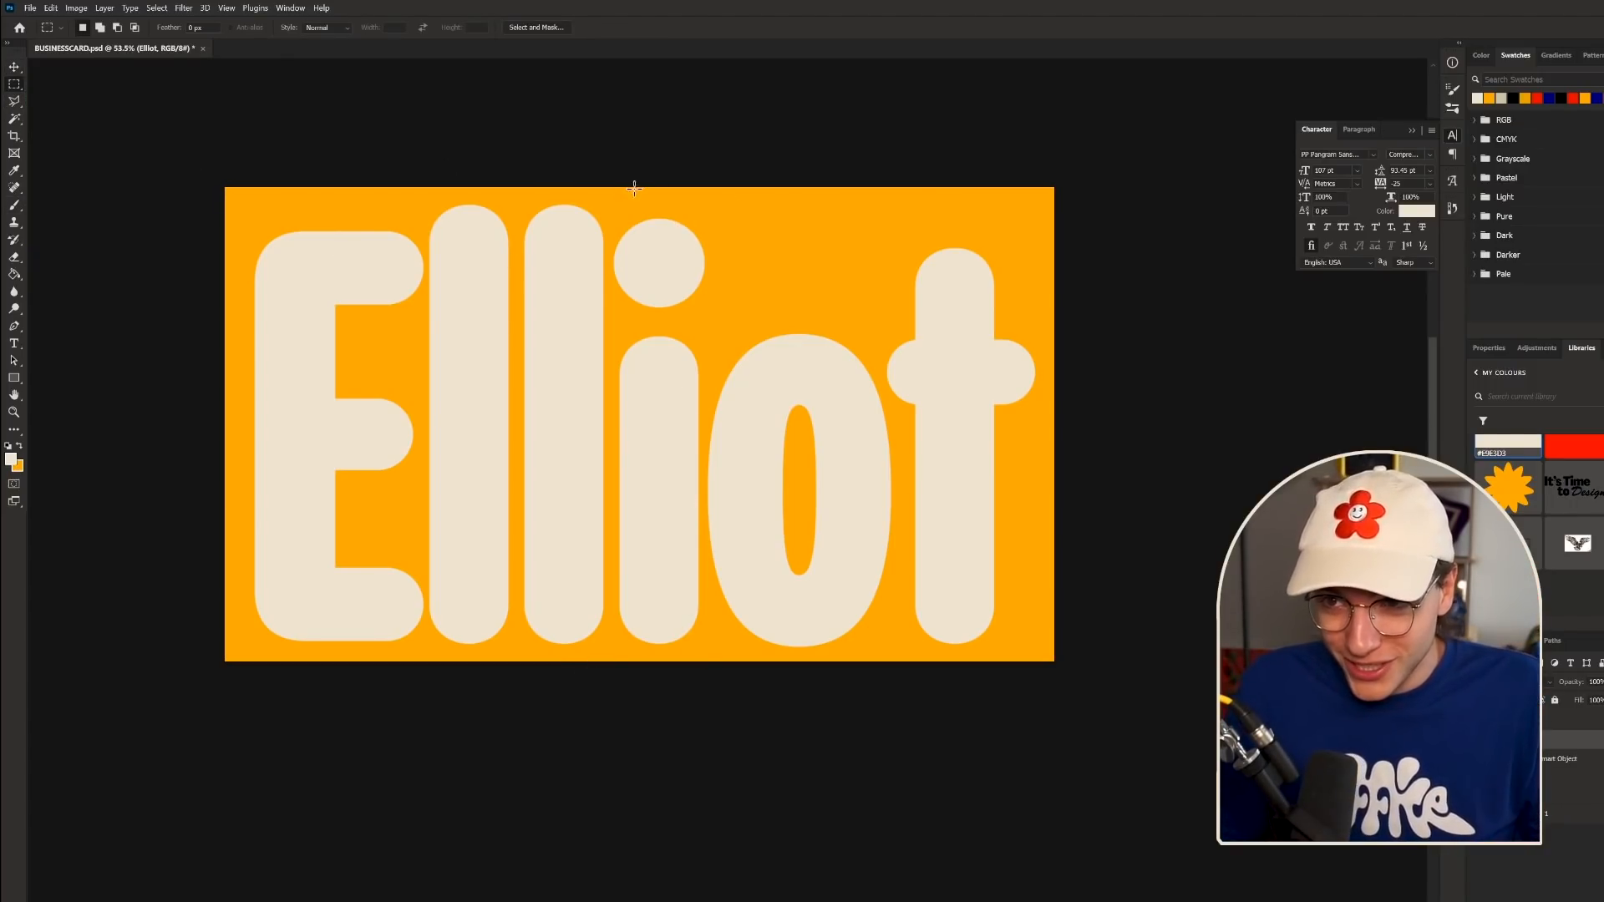
pyautogui.scroll(6, 660, 177)
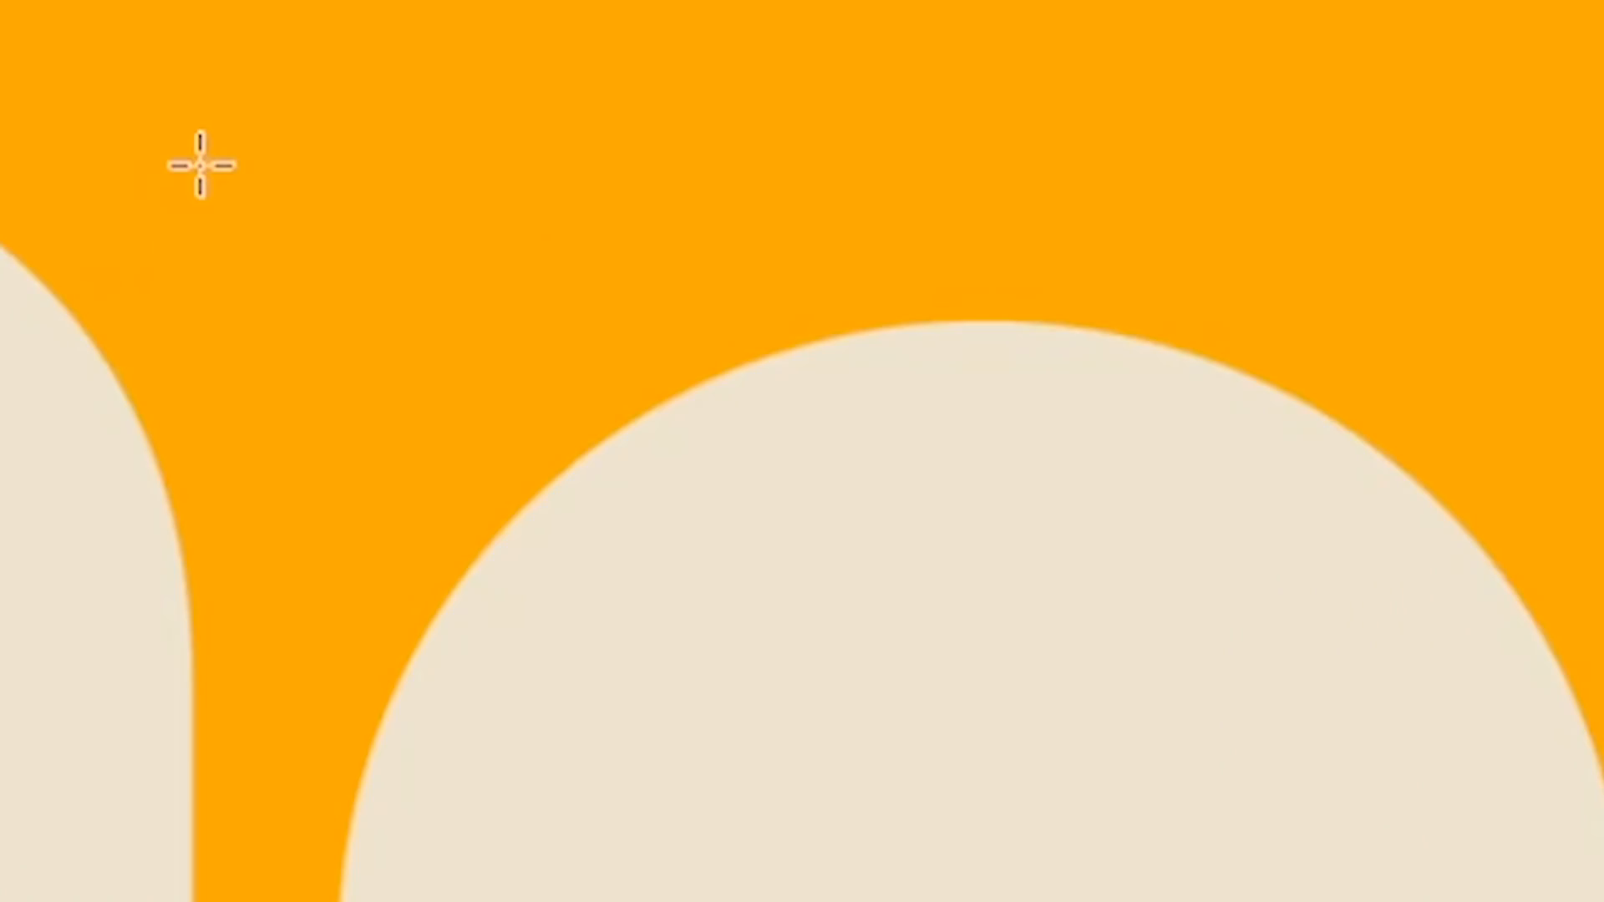
pyautogui.moveTo(497, 219); pyautogui.dragTo(888, 563)
pyautogui.scroll(-1, 888, 563)
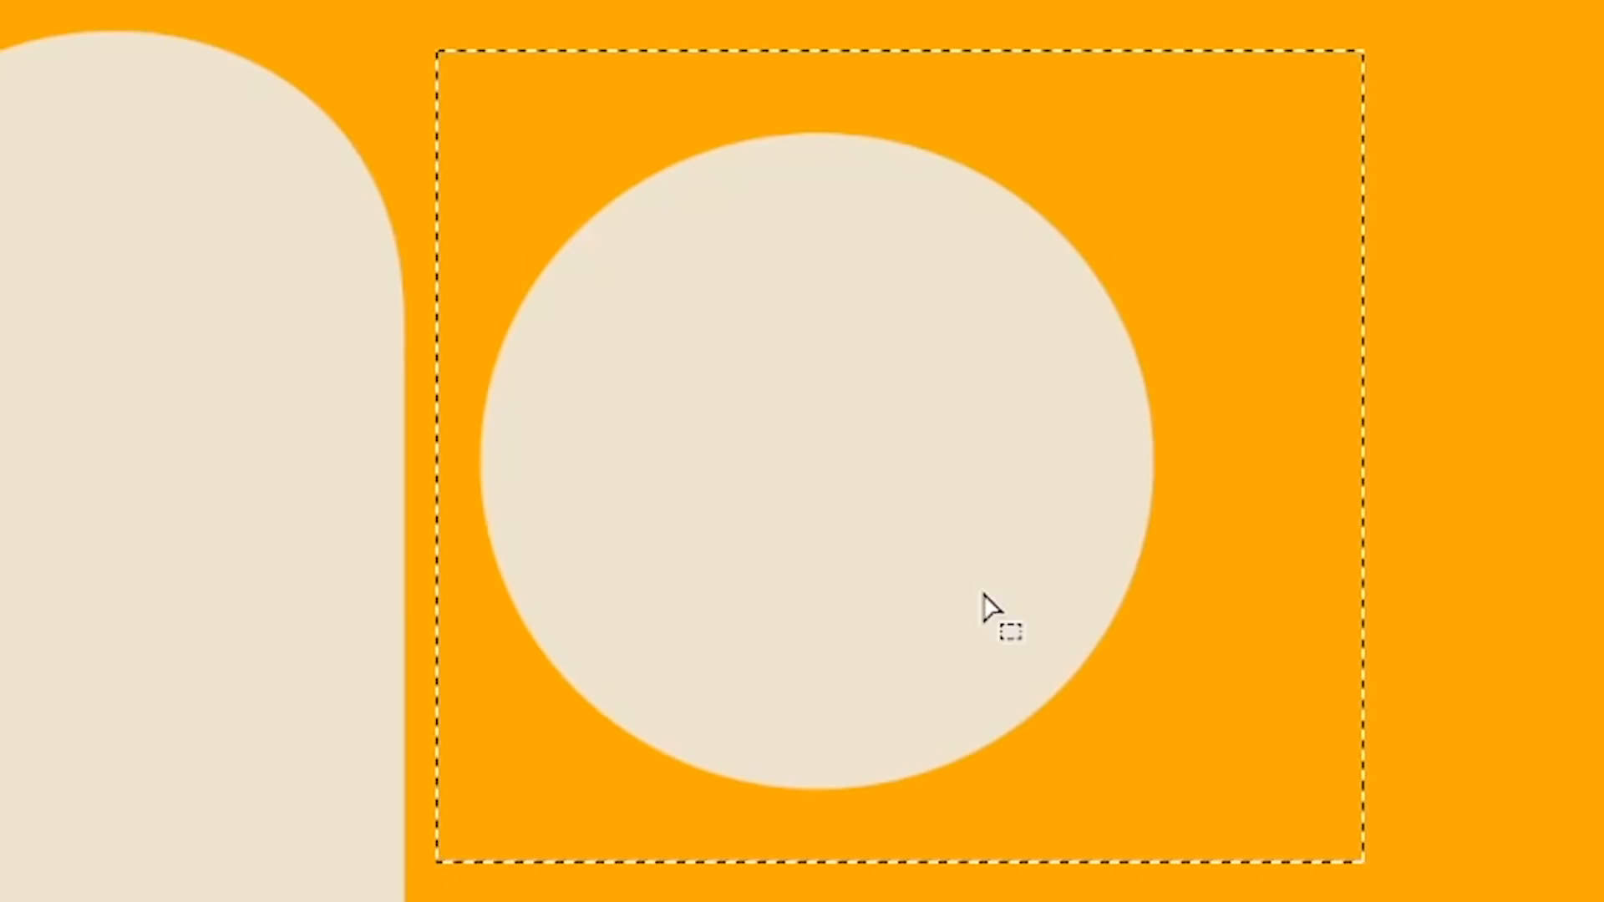
pyautogui.press('Delete')
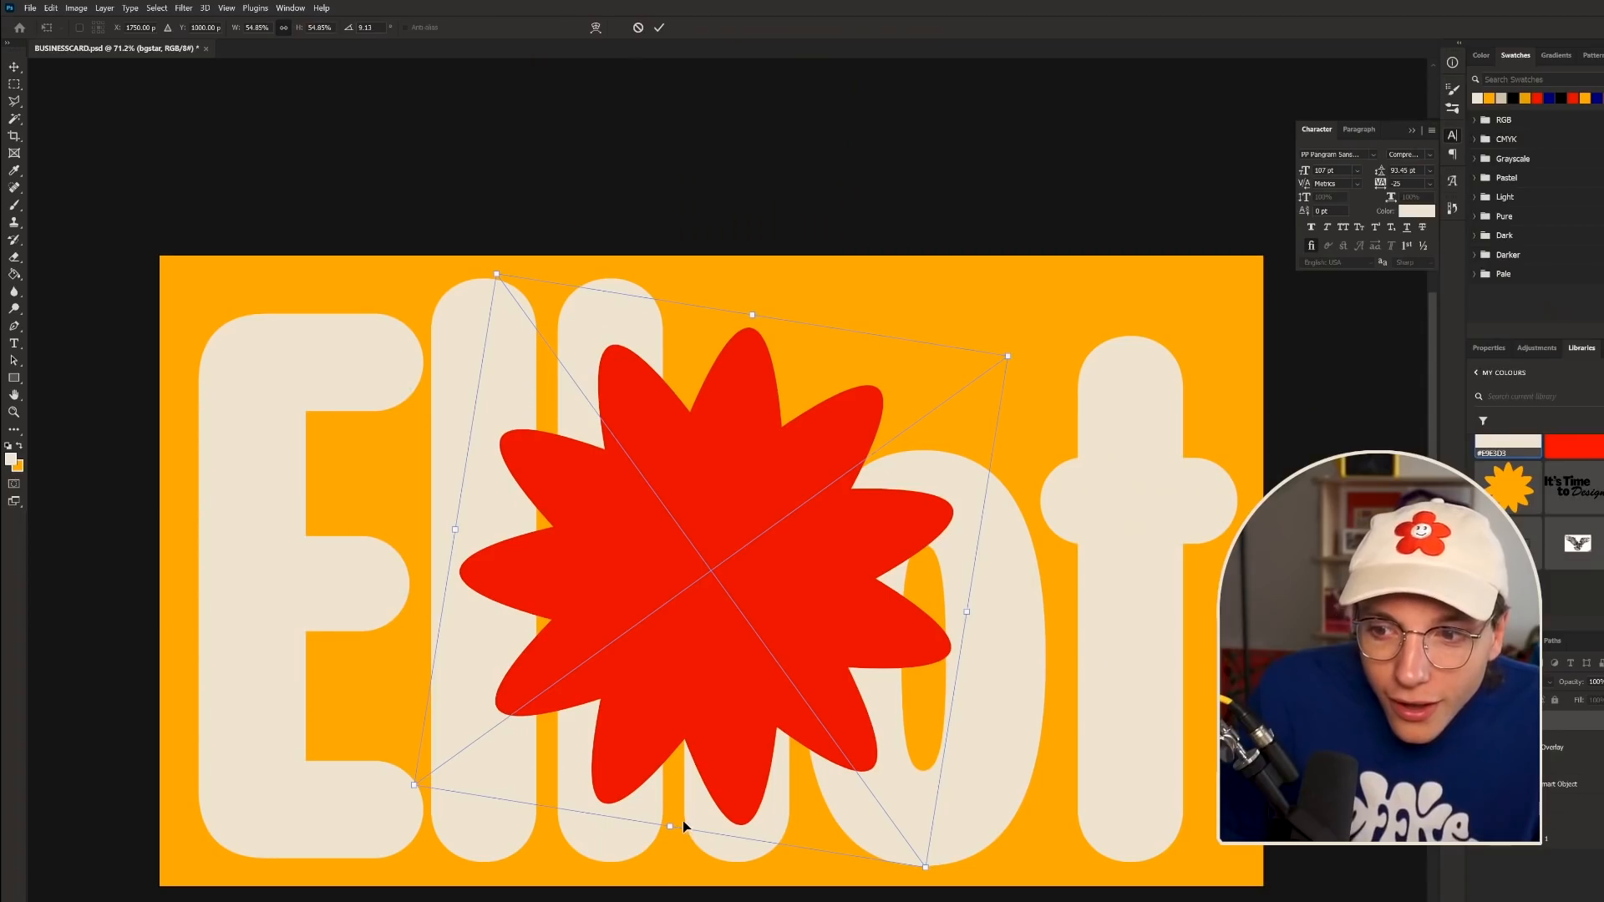
# - Shrink the flower to about 300 px, move it above the i's stem, and enter overlay colour 000000
pyautogui.moveTo(682, 827); pyautogui.dragTo(689, 395)
pyautogui.moveTo(748, 554); pyautogui.dragTo(773, 526)
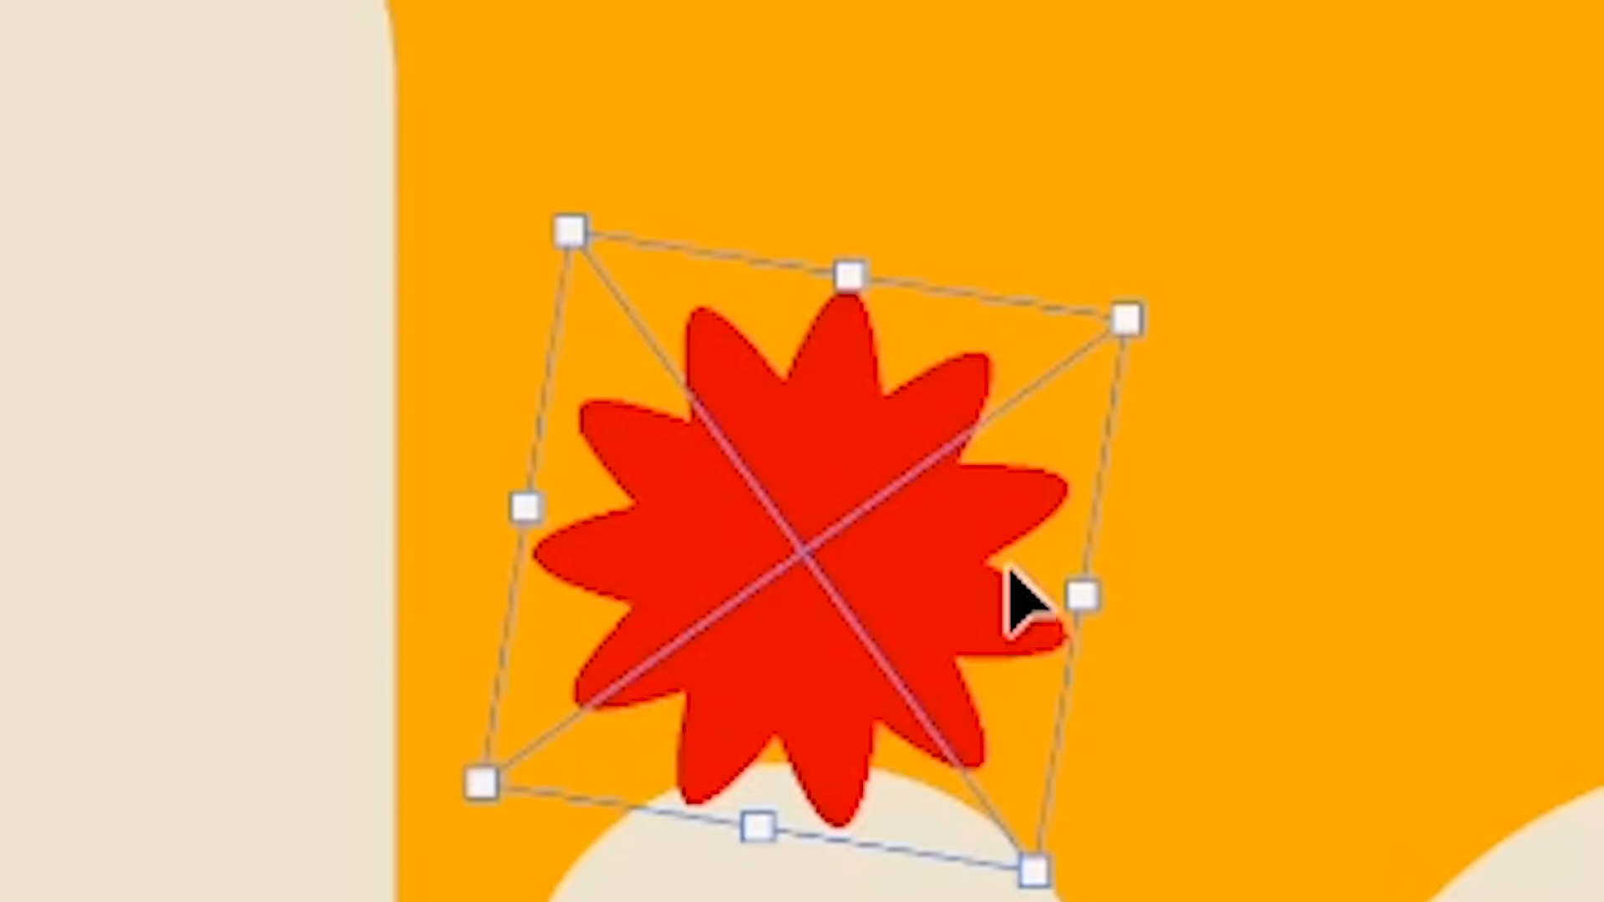
pyautogui.moveTo(1011, 598); pyautogui.dragTo(1027, 383)
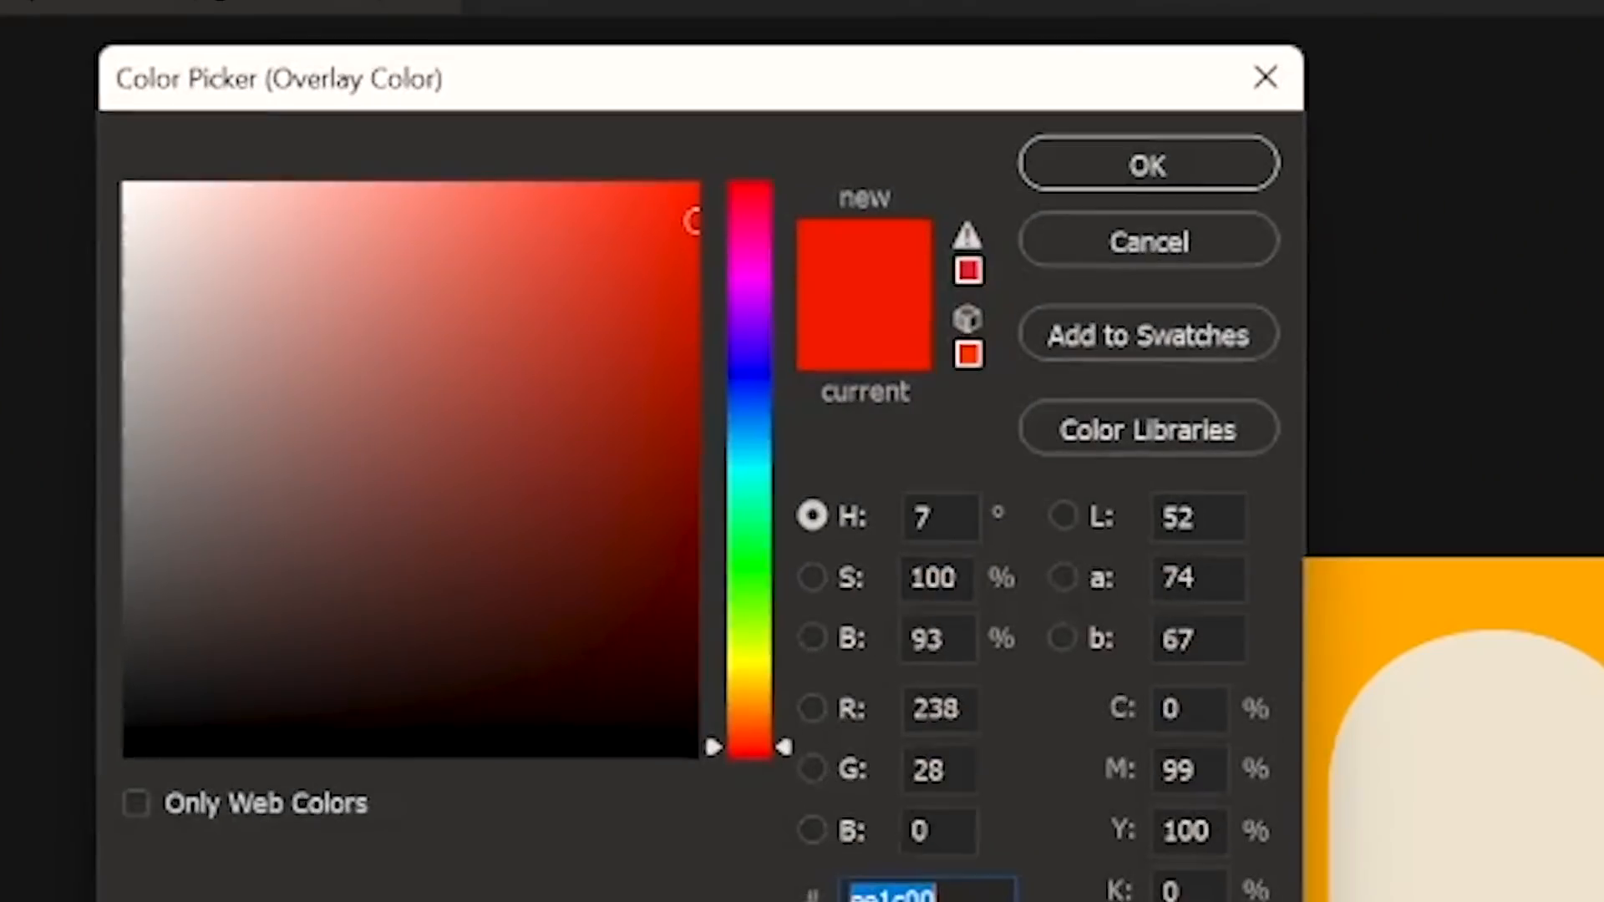
pyautogui.write('000000')
pyautogui.press('Return')
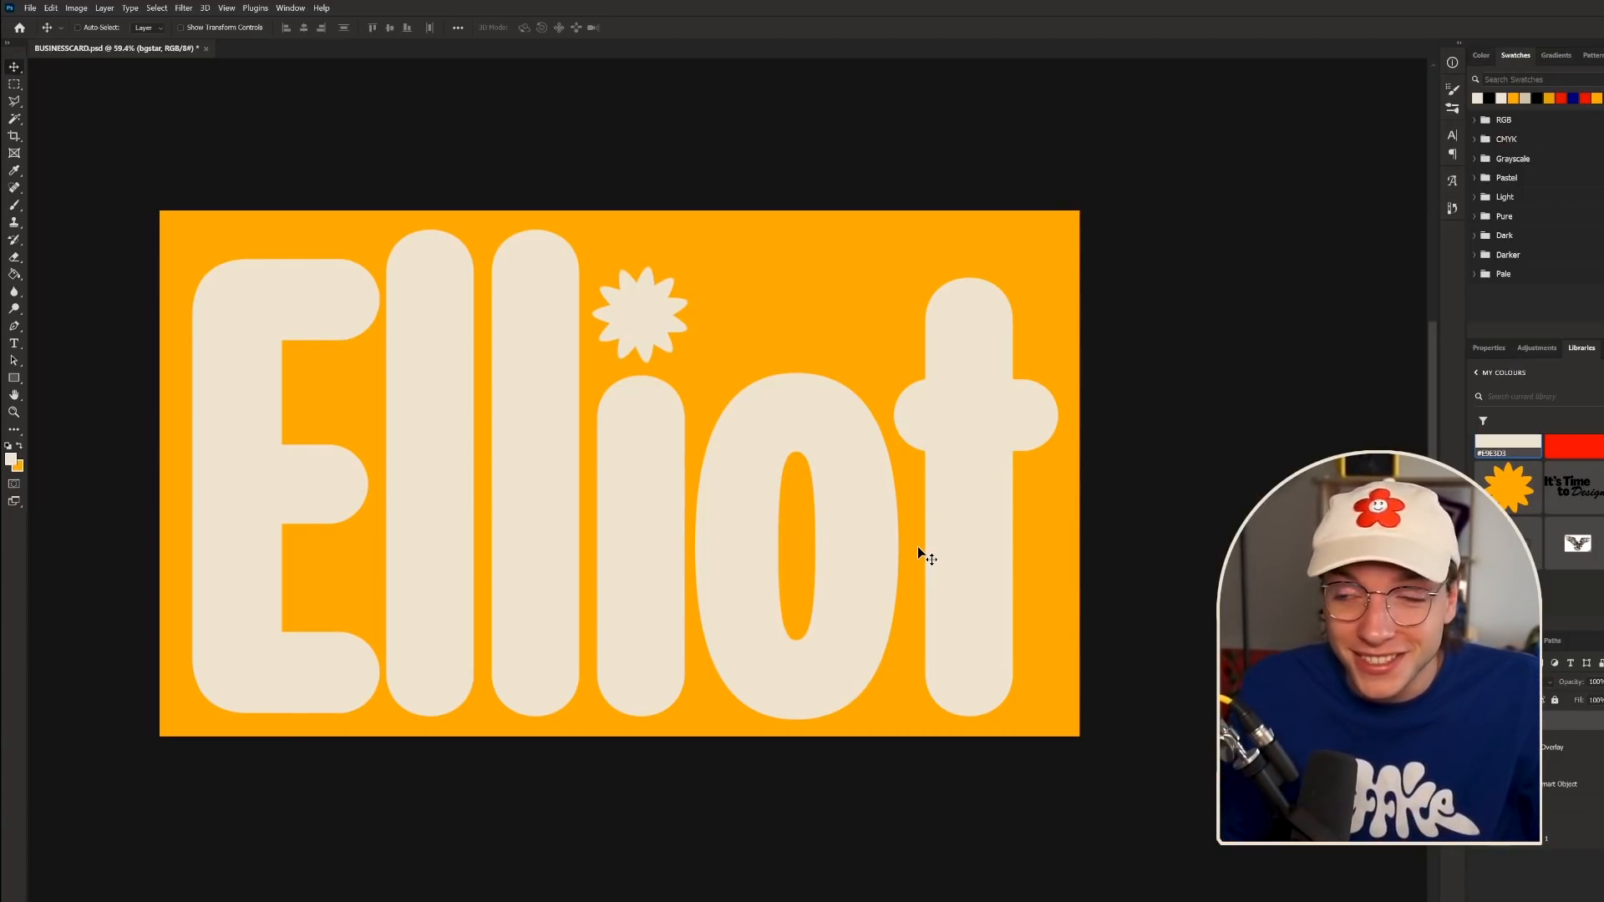
# - Select all the card's layers, group them with Ctrl+G, and hide the new group
pyautogui.scroll(-2, 935, 543)
pyautogui.scroll(2, 934, 543)
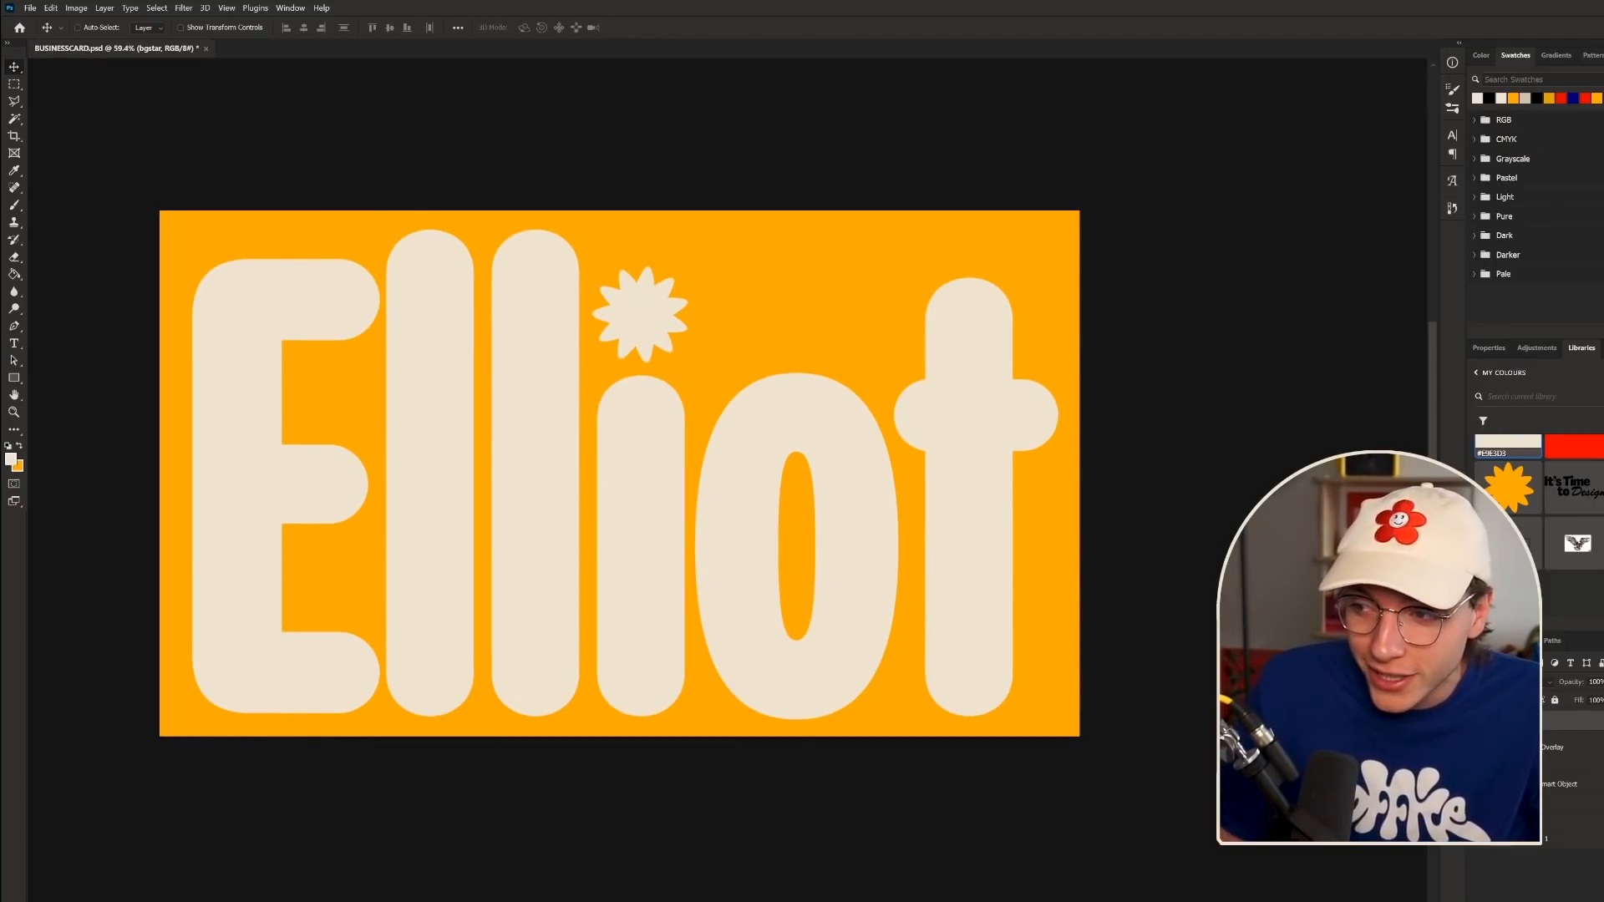
pyautogui.keyDown('shift'); pyautogui.click(1565, 808); pyautogui.keyUp('shift')
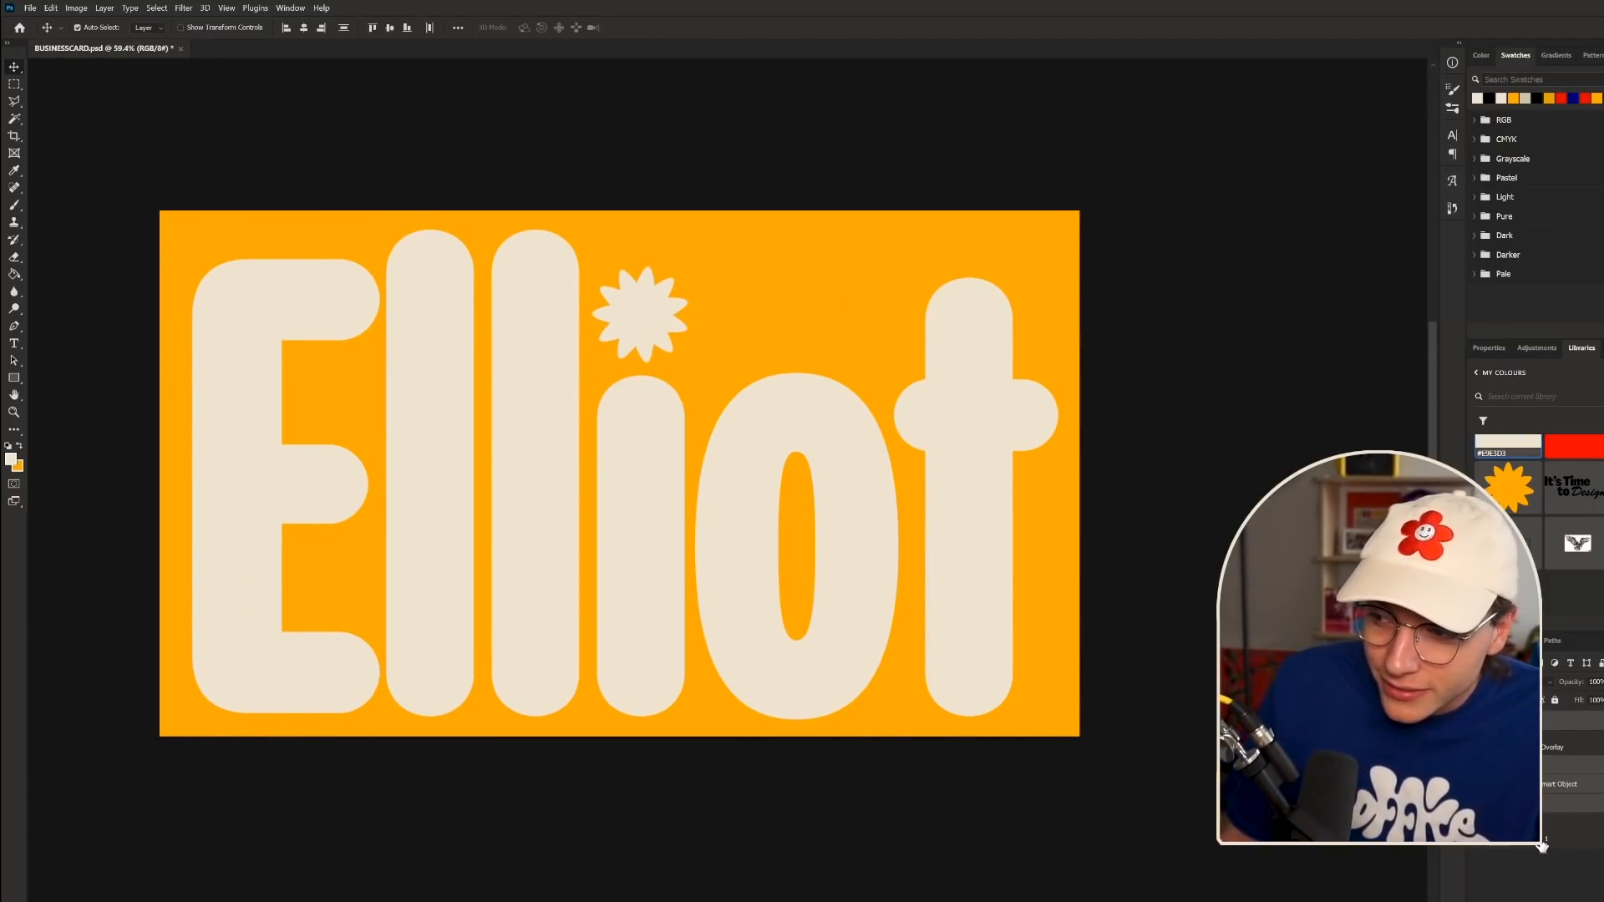
pyautogui.hotkey('ctrl', 'g')
pyautogui.click(1478, 718)
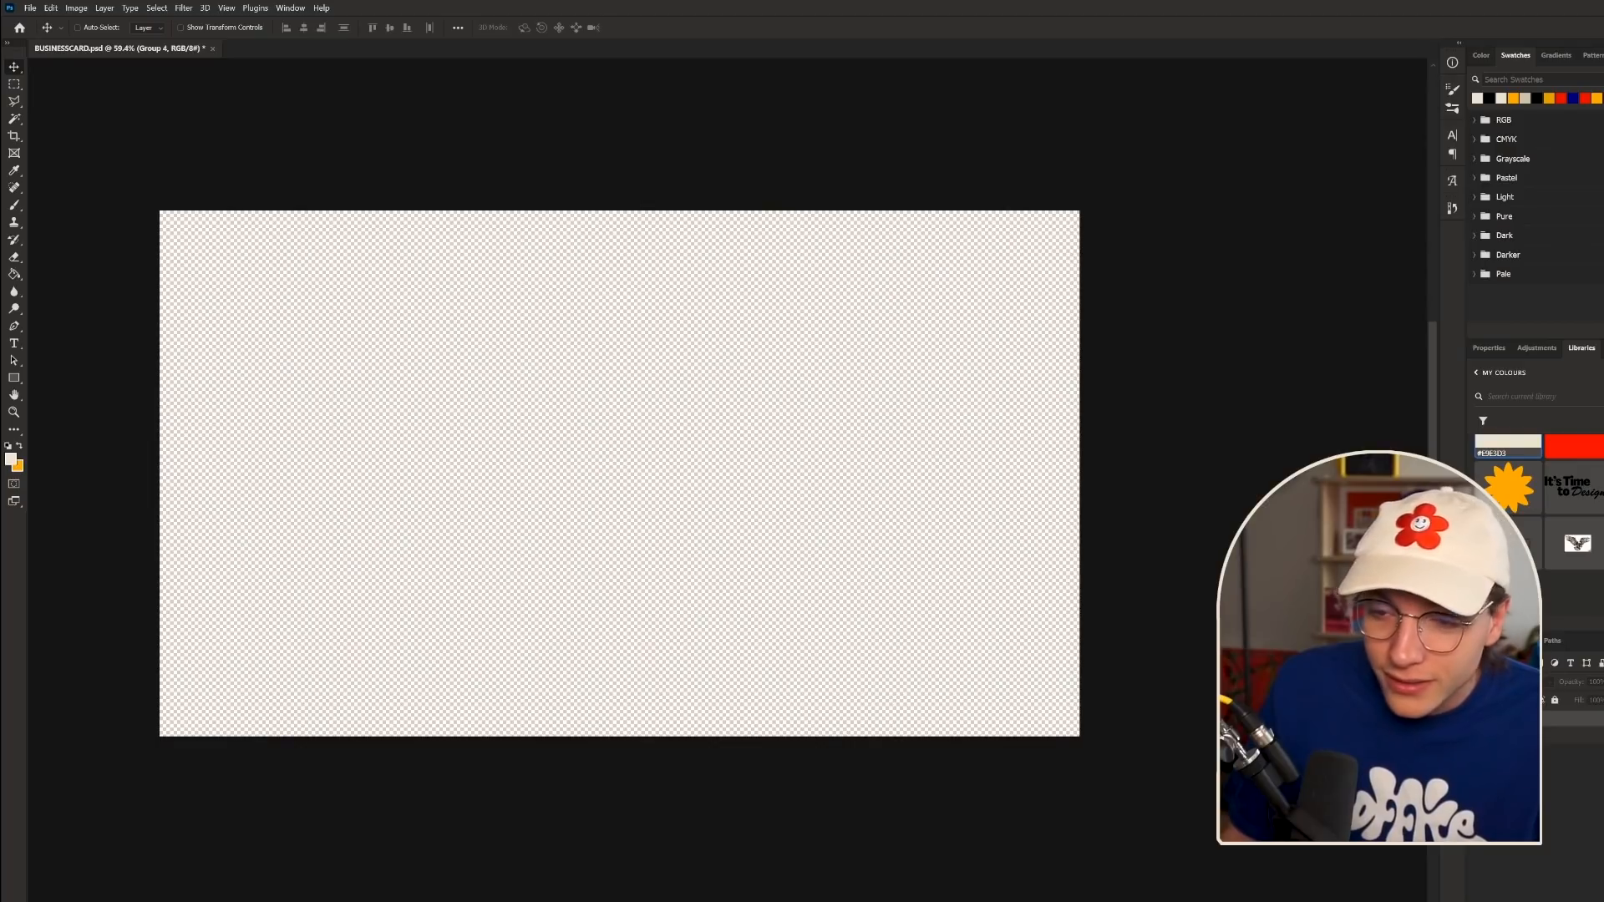